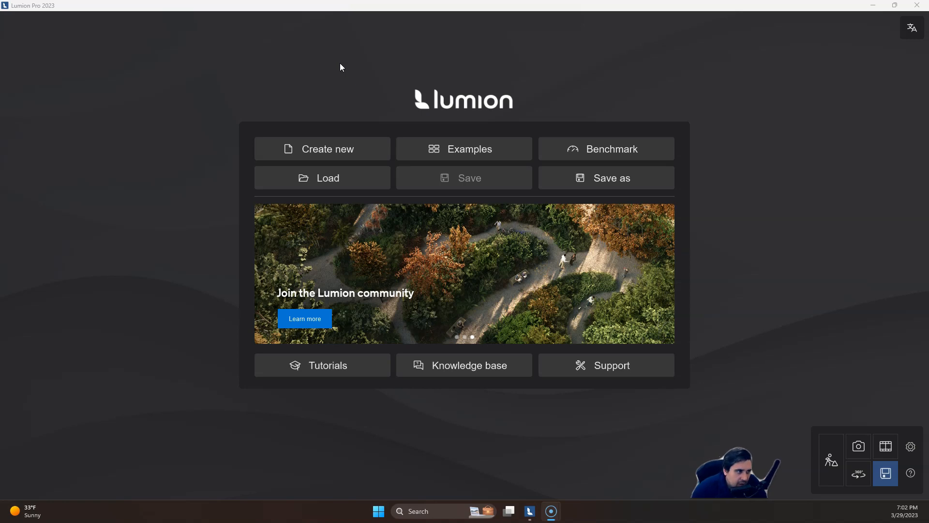
Step: Create a new project from the Plain environment template
click(323, 148)
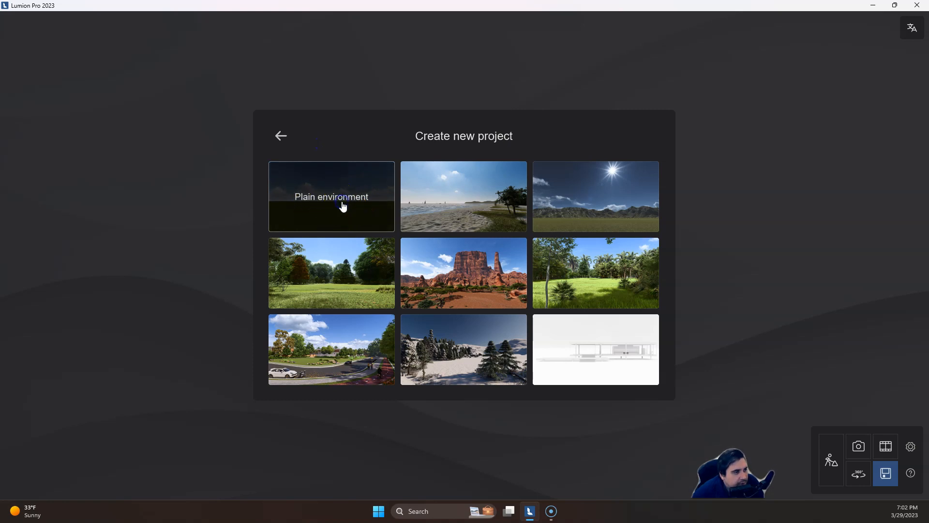
click(343, 206)
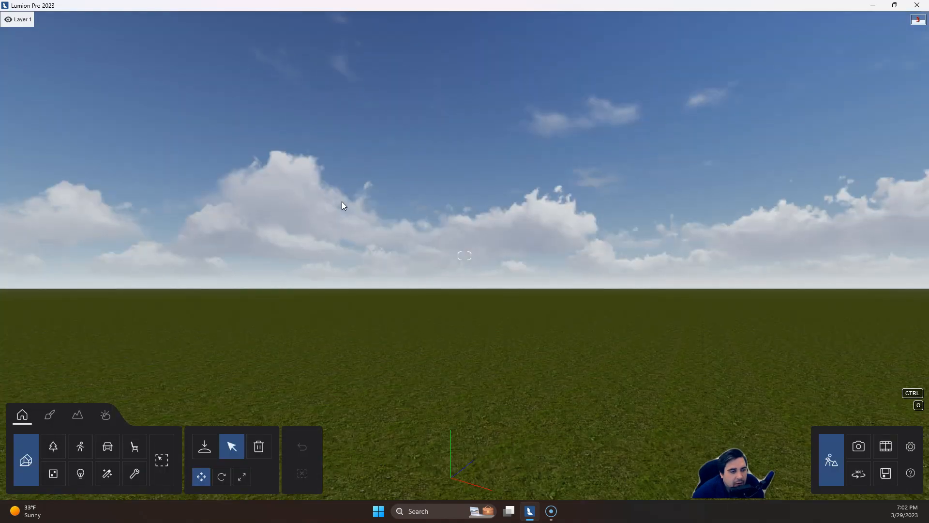
click(398, 249)
right_drag(597, 317, 597, 307)
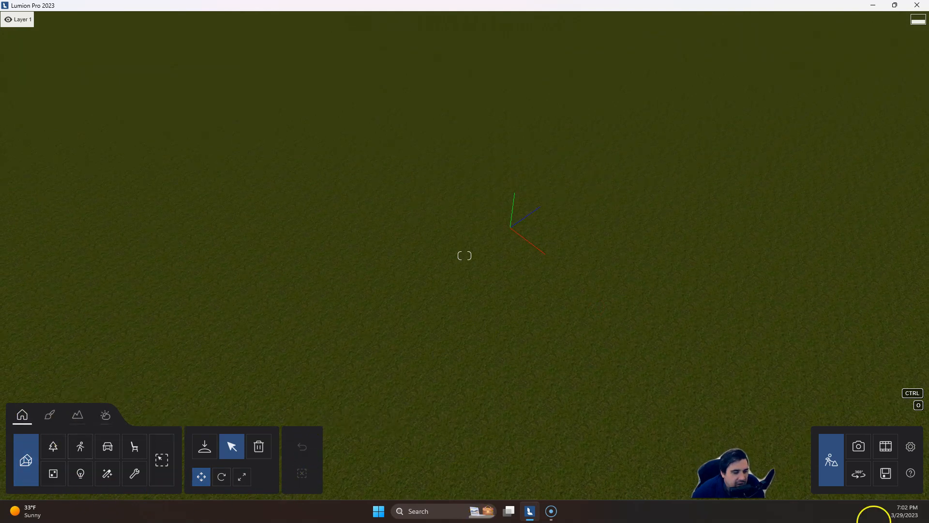
Step: Turn on OpenStreetMap for the landscape, accept the beta notice and open the map for choosing the site coordinates
click(81, 427)
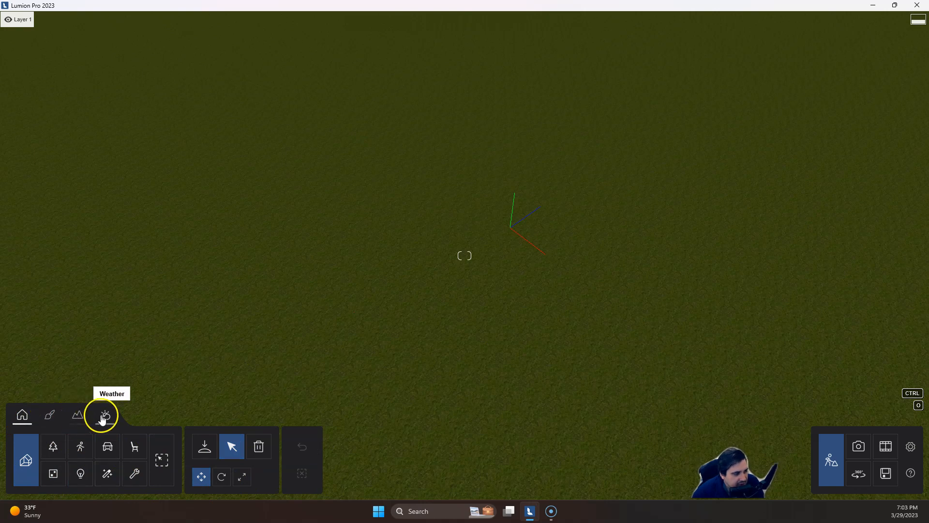
click(77, 419)
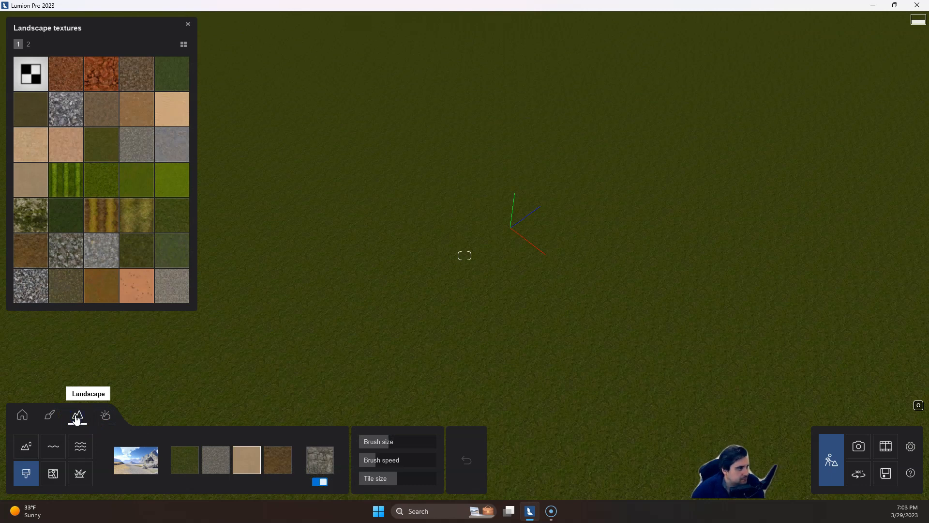
click(61, 473)
click(112, 466)
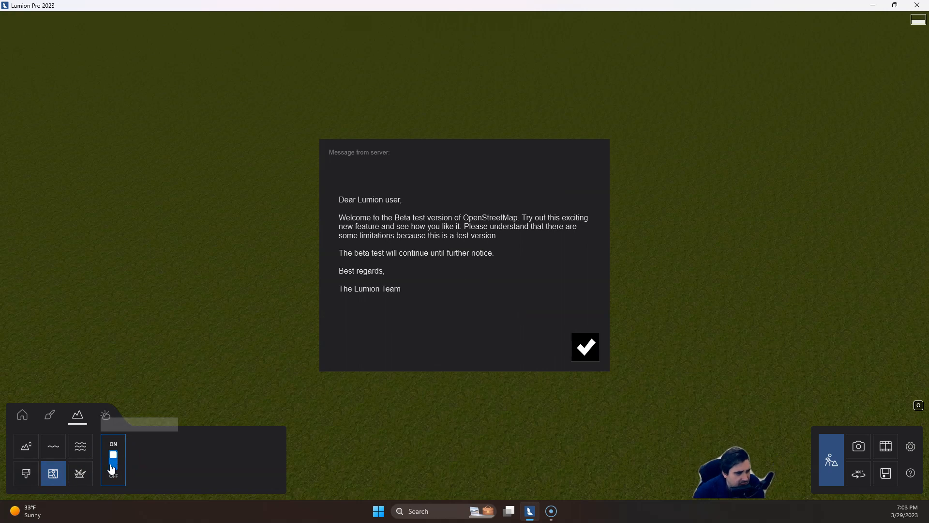
click(583, 351)
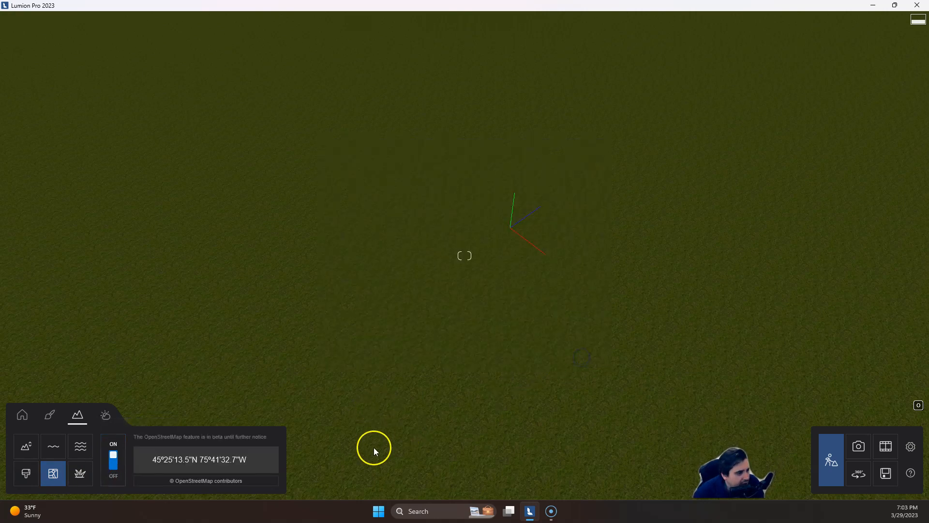
click(242, 459)
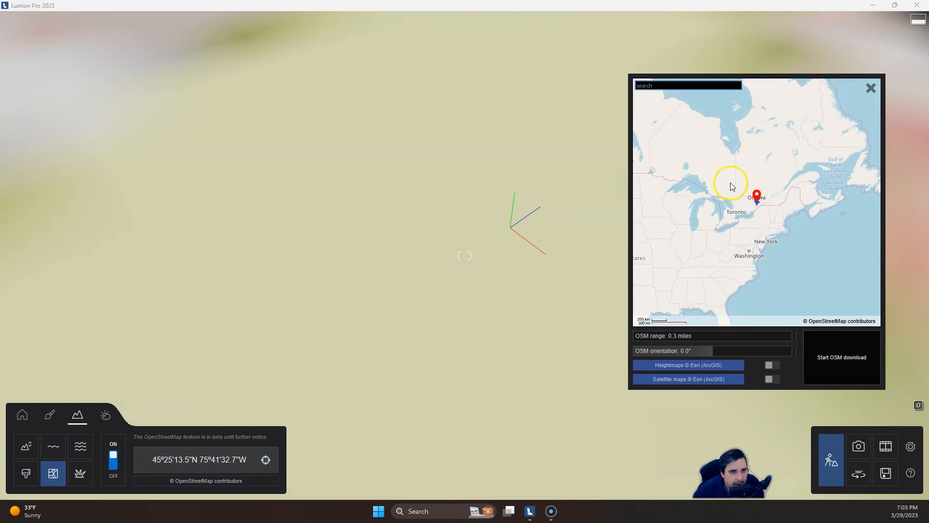
Step: Move the map pin to the north shore of Georgian Bay, at about 45°59'38"N 81°30'24"W
drag(731, 201, 733, 234)
scroll(738, 244, up, 4)
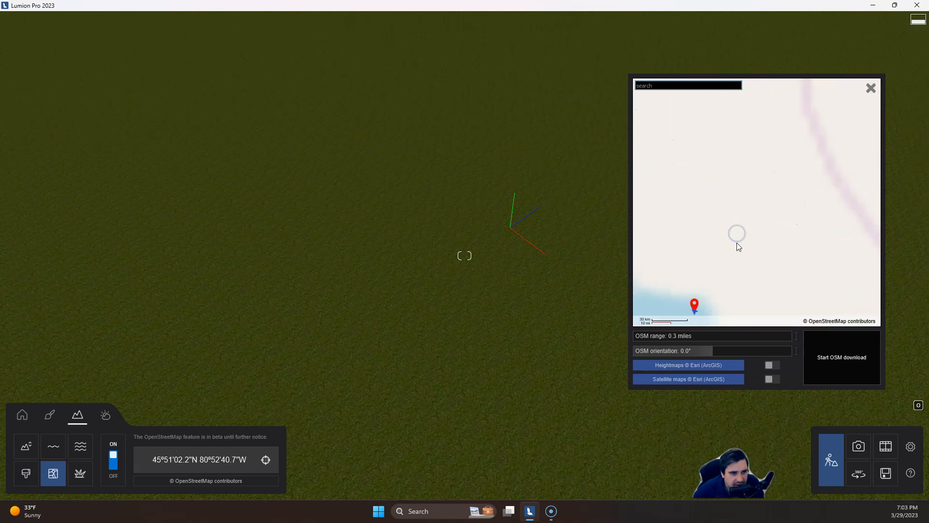
drag(702, 315, 725, 218)
click(680, 86)
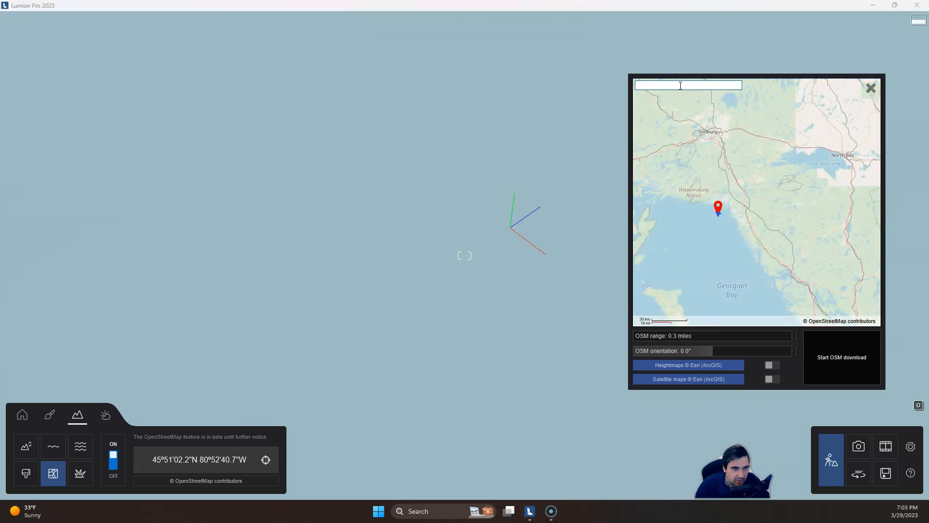
scroll(712, 186, up, 3)
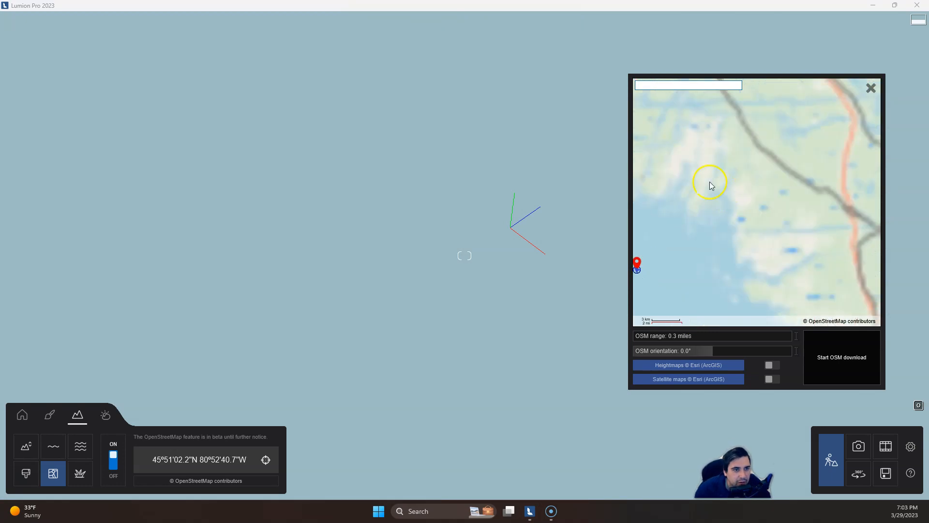
scroll(826, 228, down, 3)
scroll(823, 237, down, 3)
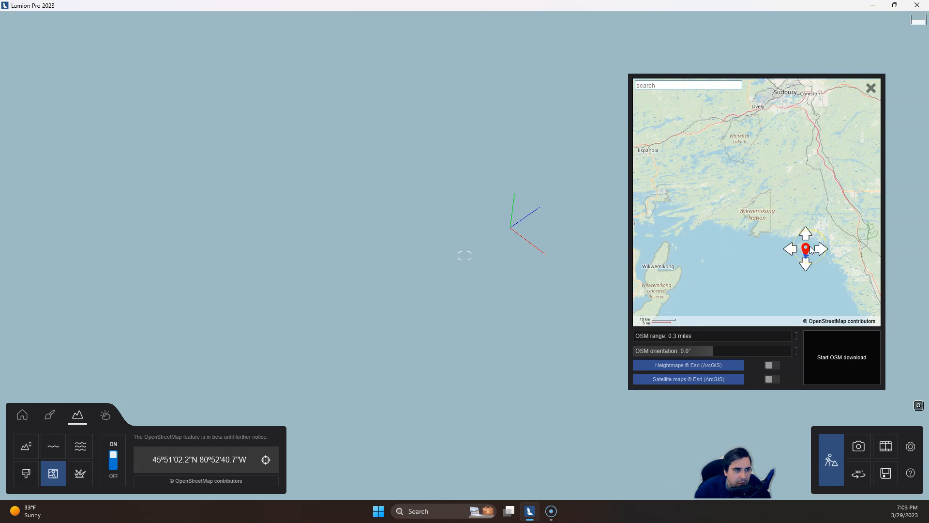
mouse_move(812, 252)
mouse_down()
mouse_move(676, 218)
mouse_move(839, 277)
mouse_move(689, 230)
mouse_move(708, 231)
mouse_up()
scroll(708, 230, up, 3)
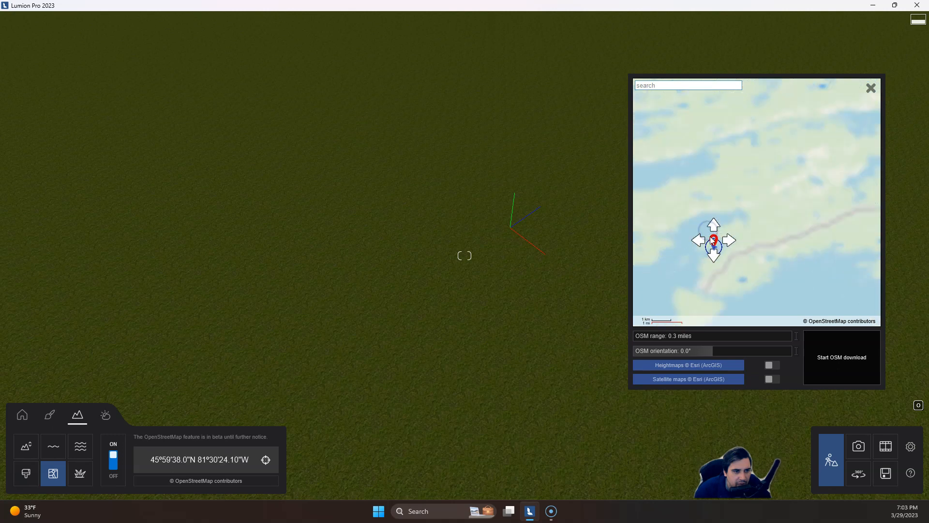
Step: Place the map pin on the shoreline just east of Killarney, at about 45°58'08"N 81°30'02"W
drag(715, 275, 739, 257)
scroll(741, 255, up, 2)
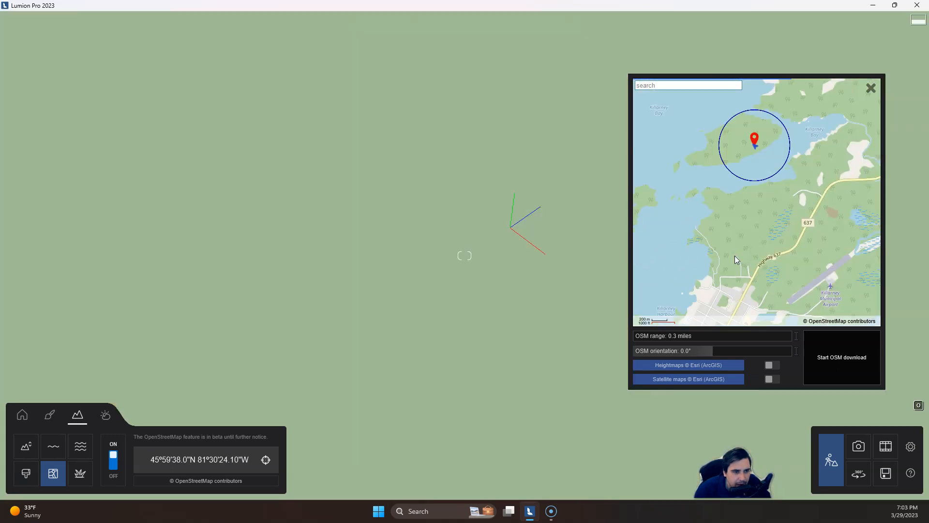
drag(773, 133, 750, 224)
scroll(749, 232, up, 2)
scroll(673, 213, down, 1)
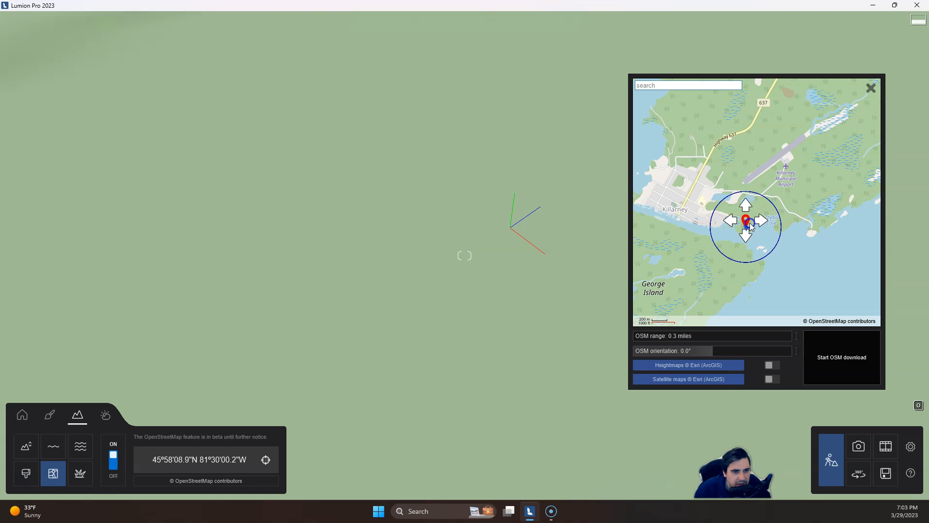
scroll(764, 256, down, 1)
scroll(764, 257, down, 1)
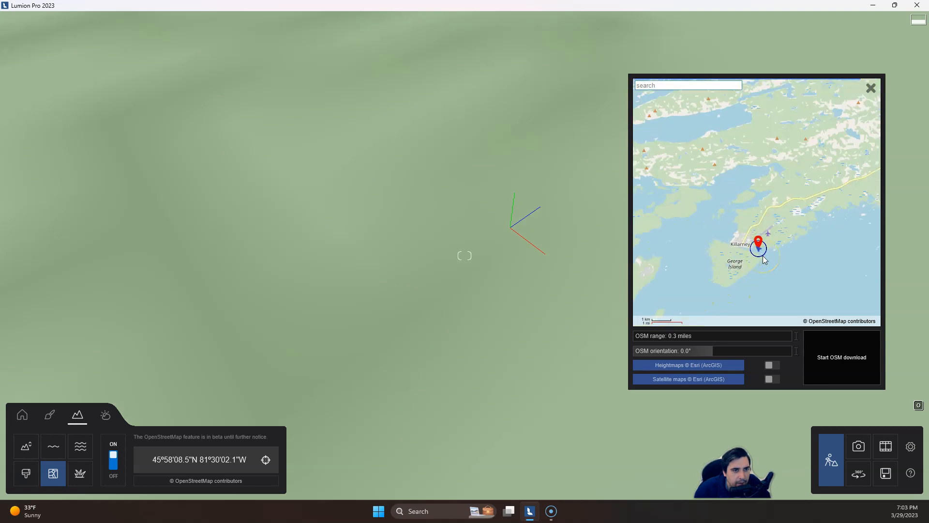
Step: Set the OSM range to 0.8 miles and check the covered area around Killarney
scroll(764, 260, up, 3)
drag(692, 249, 782, 350)
drag(659, 257, 814, 227)
drag(578, 129, 555, 105)
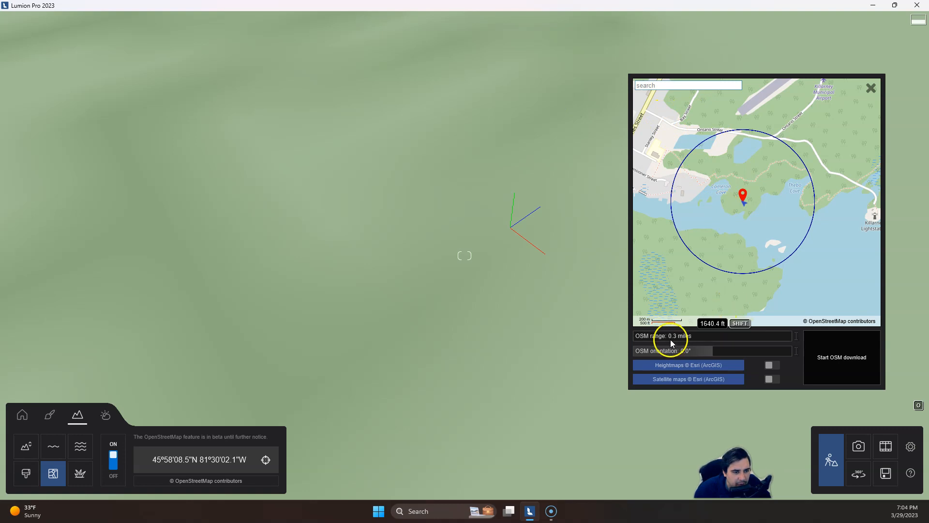
drag(669, 338, 701, 339)
drag(746, 260, 711, 256)
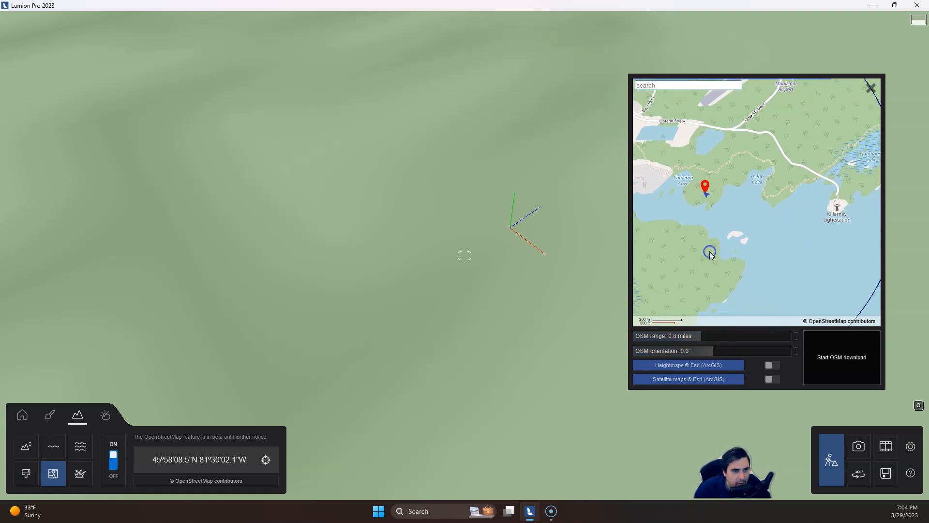
scroll(710, 256, down, 3)
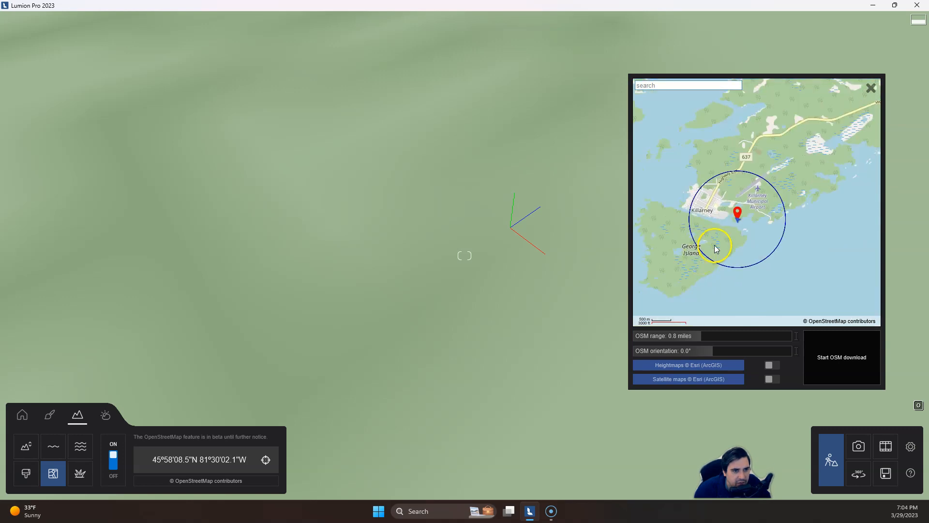
scroll(716, 250, down, 3)
scroll(716, 245, up, 2)
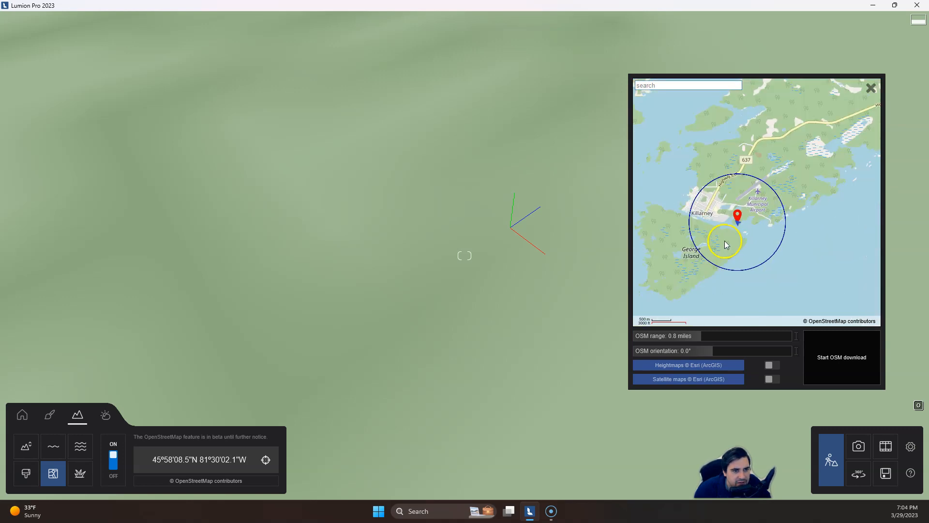
scroll(735, 190, up, 2)
scroll(751, 243, down, 2)
scroll(755, 248, up, 2)
Step: Nudge the map pin slightly east to about 45°58'08"N 81°30'01"W and set the OSM range to 1.3 miles
mouse_move(715, 184)
drag(714, 184, 719, 186)
scroll(736, 225, down, 3)
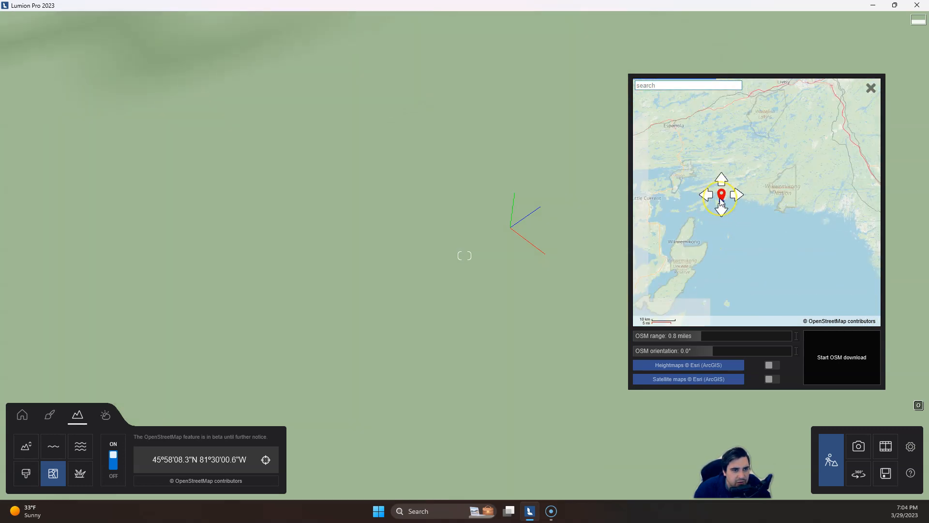
scroll(740, 239, up, 2)
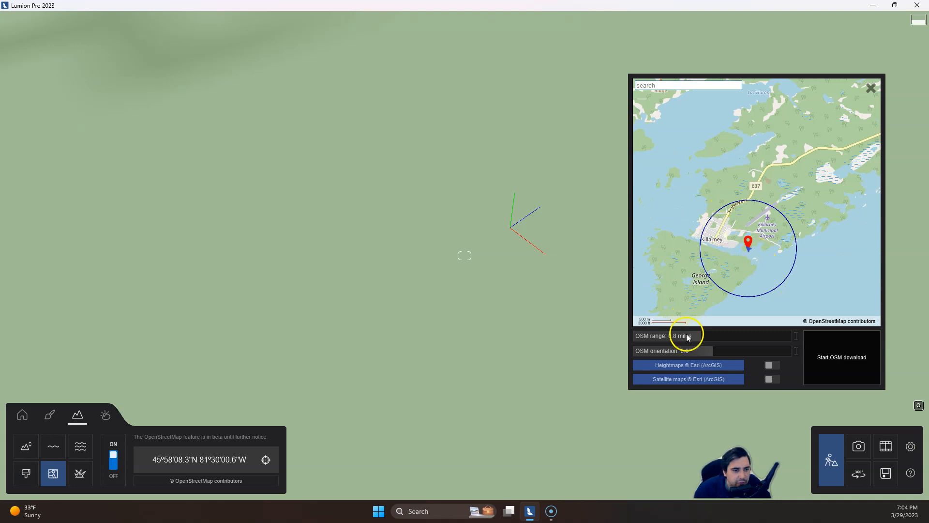
drag(702, 335, 765, 332)
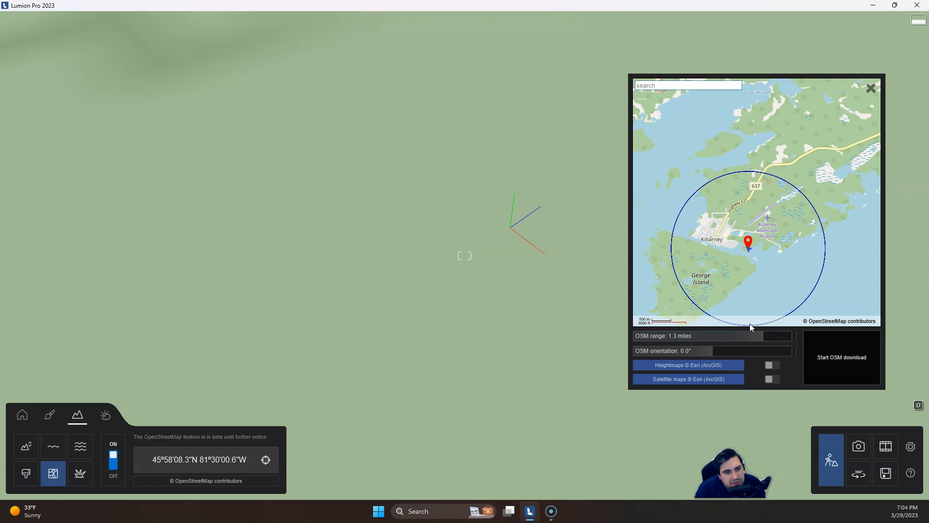
Step: Examine the range circle around the pin against Killarney, George Island and the surrounding coast
scroll(634, 208, down, 1)
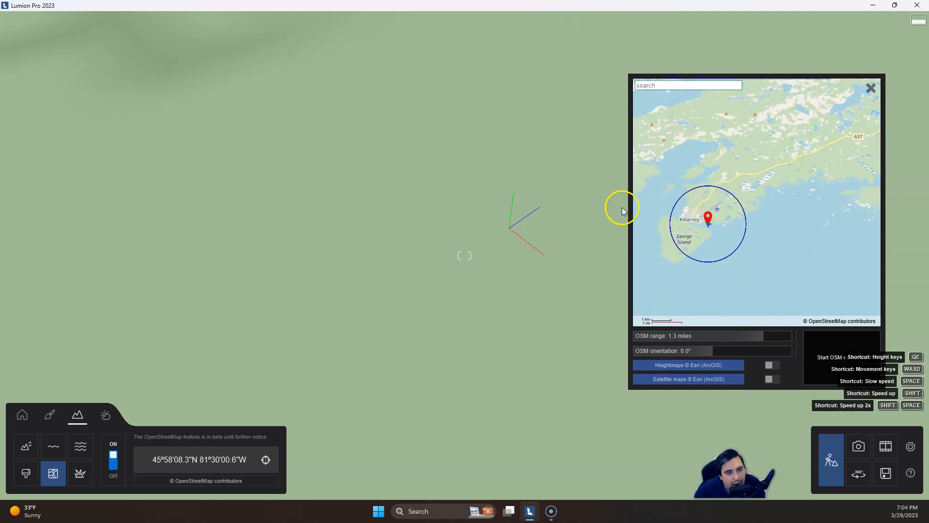
scroll(714, 222, down, 4)
scroll(714, 223, up, 3)
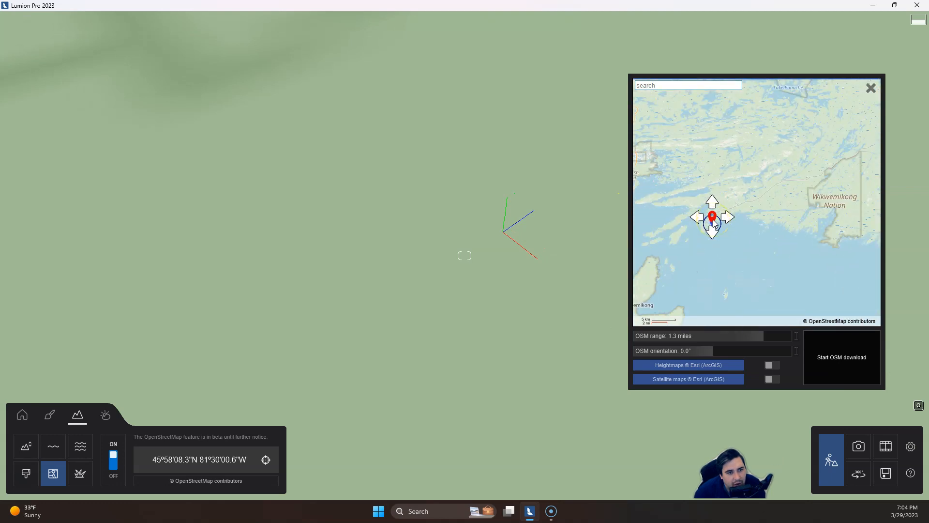
scroll(715, 223, down, 3)
scroll(723, 228, up, 3)
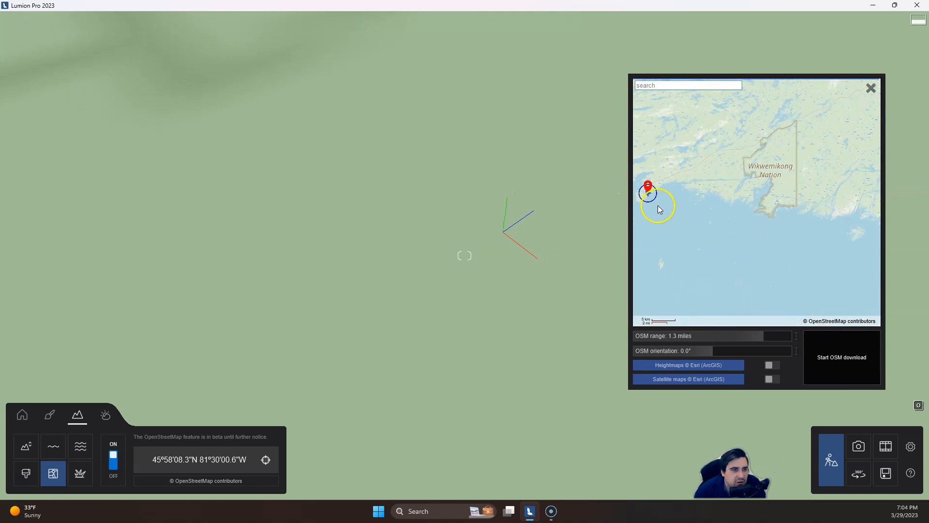
drag(648, 194, 726, 238)
scroll(724, 235, up, 3)
scroll(723, 233, up, 2)
scroll(730, 238, down, 3)
drag(732, 275, 732, 260)
scroll(727, 237, up, 2)
scroll(727, 238, down, 2)
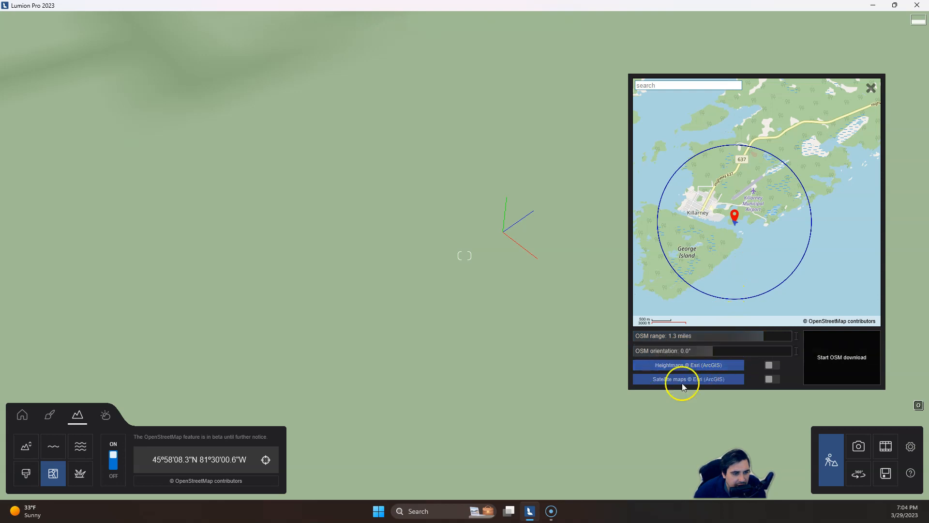
Step: Enable heightmaps with clamping and satellite maps for the site, and start the OSM download
click(770, 366)
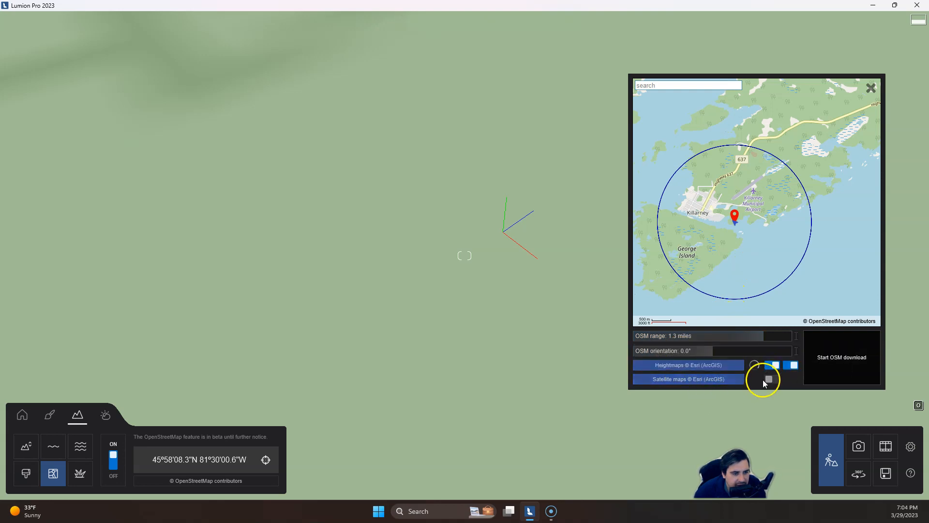
click(771, 380)
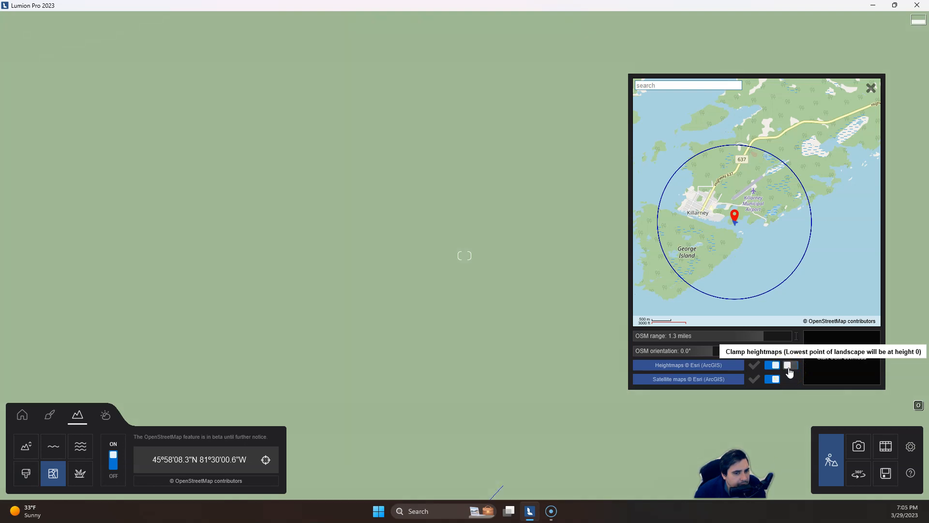
click(788, 366)
click(488, 330)
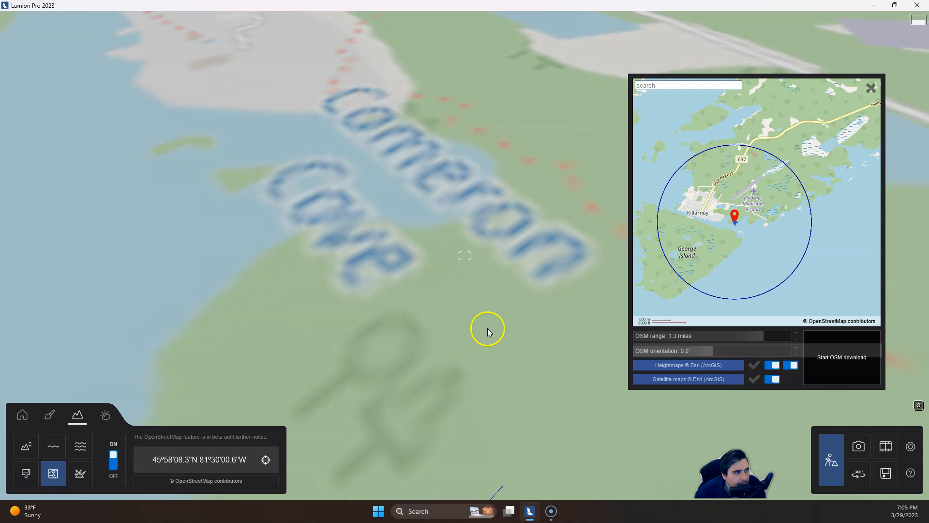
click(848, 356)
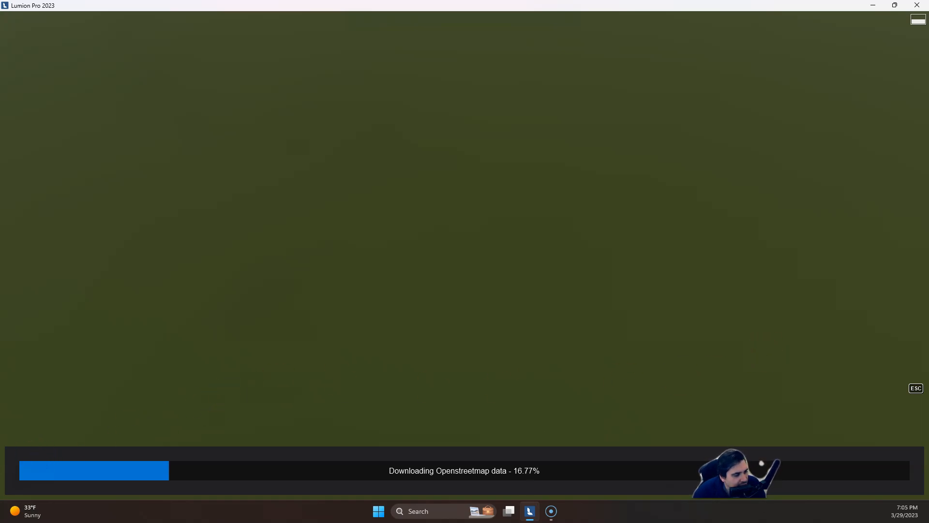
Step: Turn off the visibility of the Earth layer in the downloaded OpenStreetMap terrain
click(499, 397)
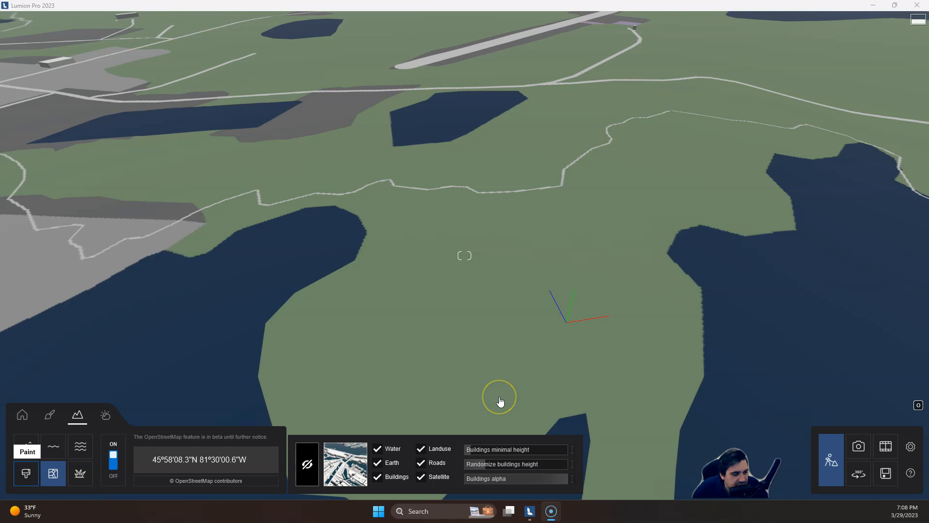
right_drag(499, 397, 467, 207)
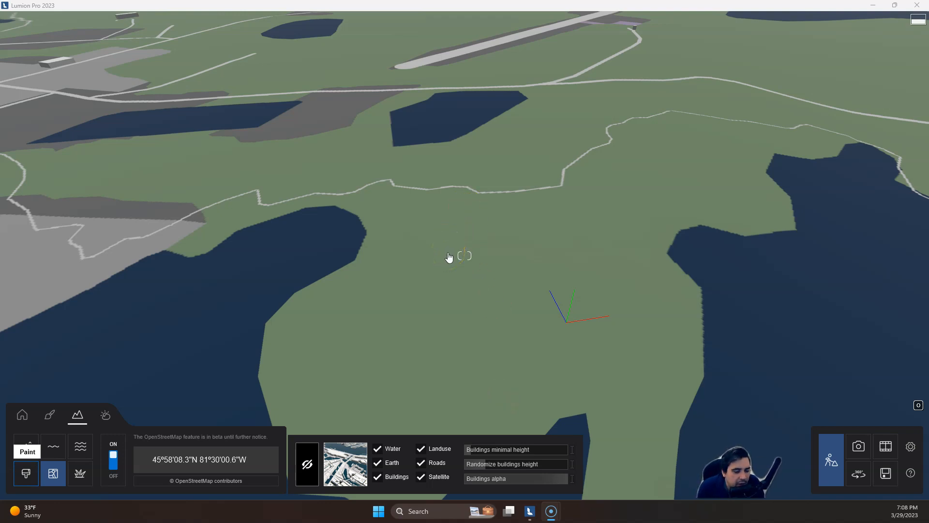
click(270, 60)
right_click(437, 186)
mouse_move(437, 186)
right_down()
mouse_move(432, 159)
mouse_move(442, 186)
mouse_move(431, 191)
right_up()
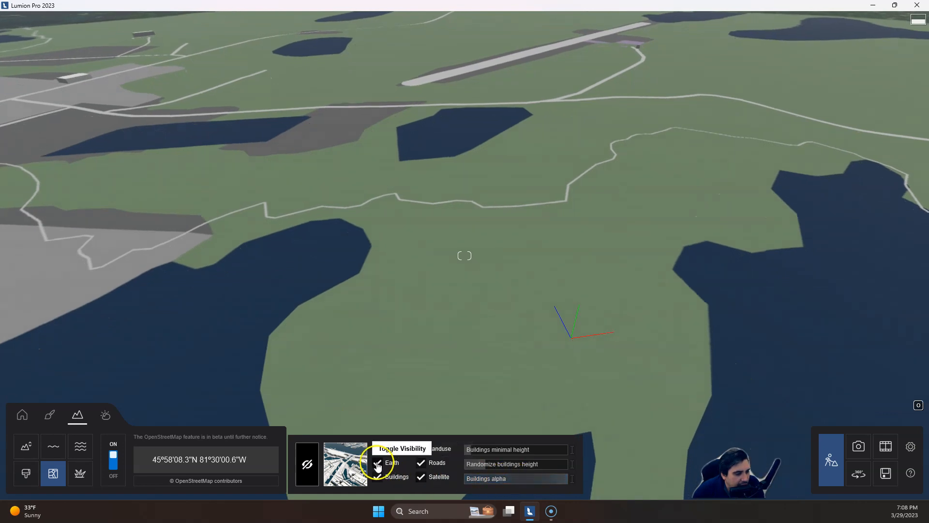
click(378, 463)
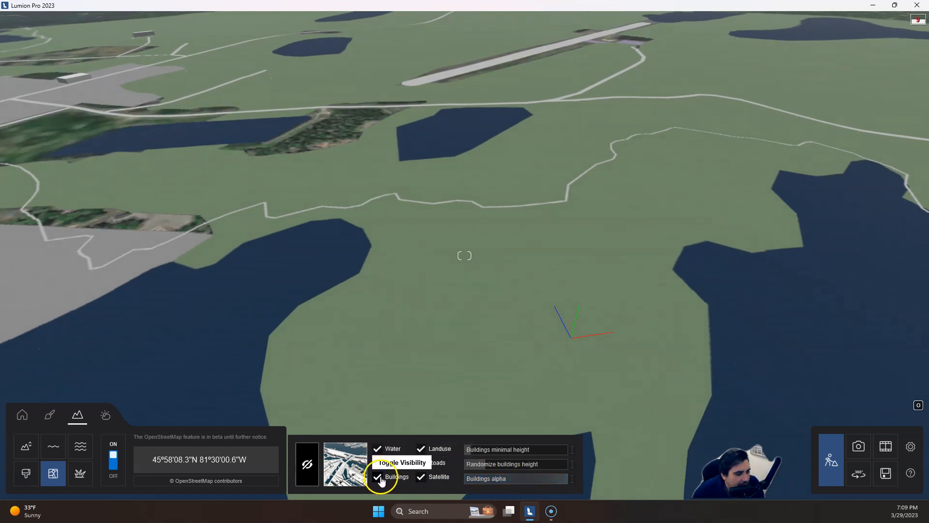
Step: Turn off the visibility of the Buildings, Water, Roads and Landuse layers, keeping only the Satellite layer on
click(378, 476)
scroll(380, 455, up, 1)
click(378, 450)
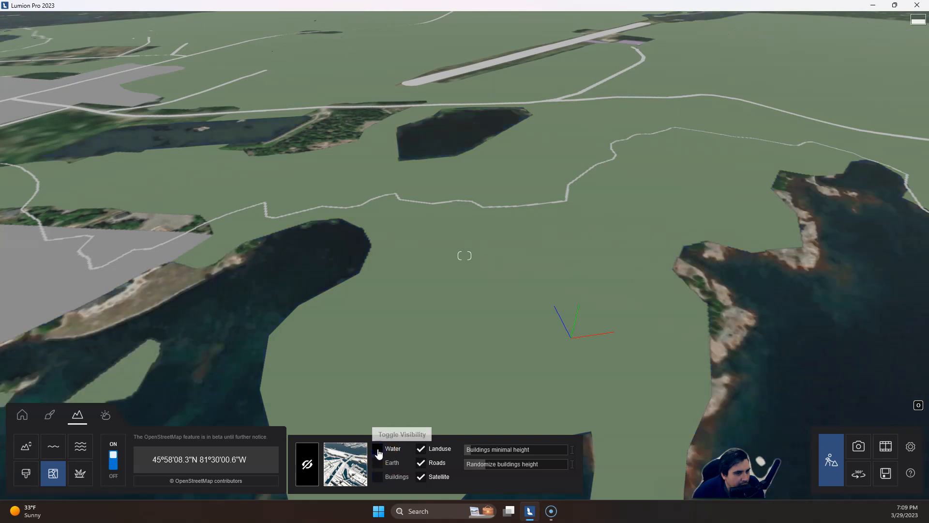
click(422, 464)
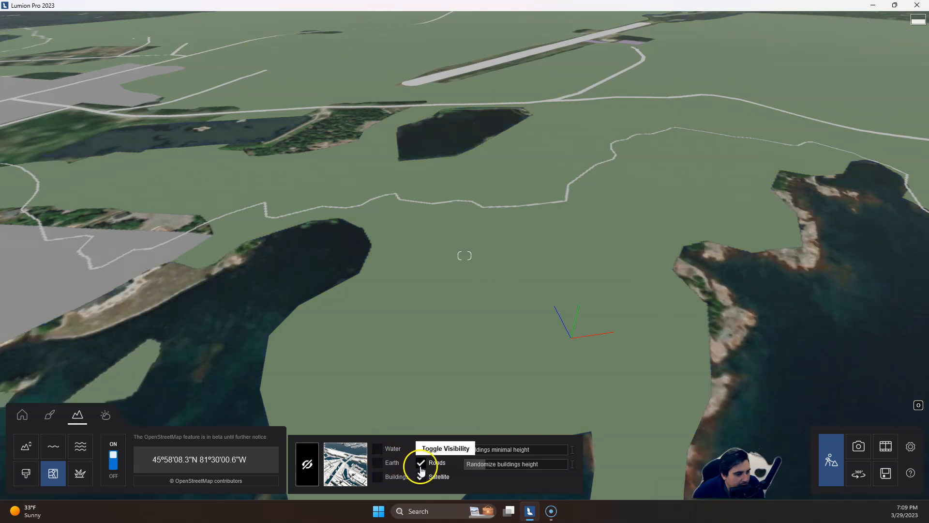
click(427, 453)
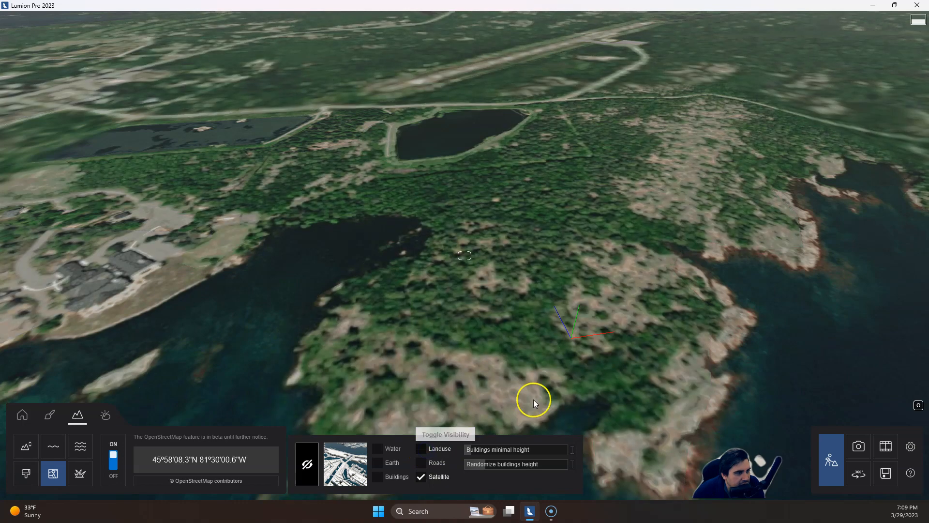
Step: Raise the land around the red-roofed shoreline buildings with the terrain brush at maximum size and a speed of about 1.9
right_drag(533, 403, 592, 370)
key(w)
key(q)
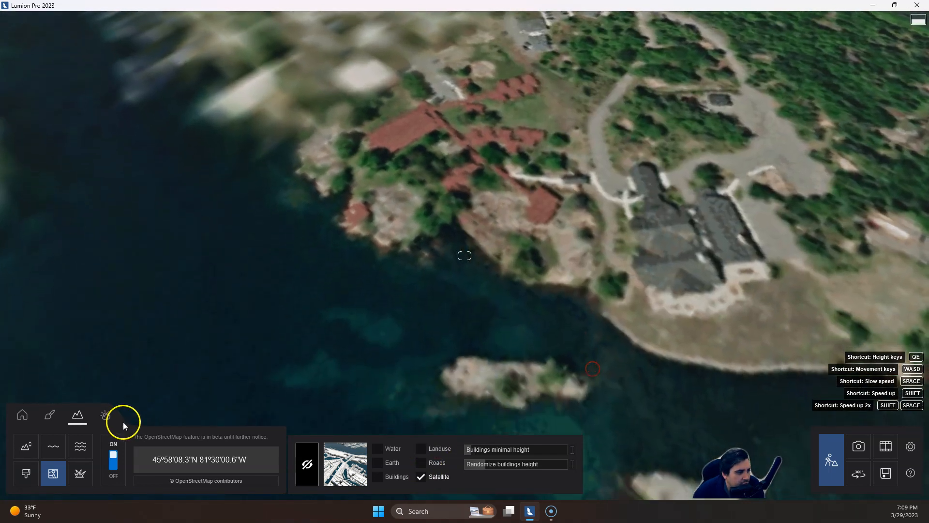
click(26, 446)
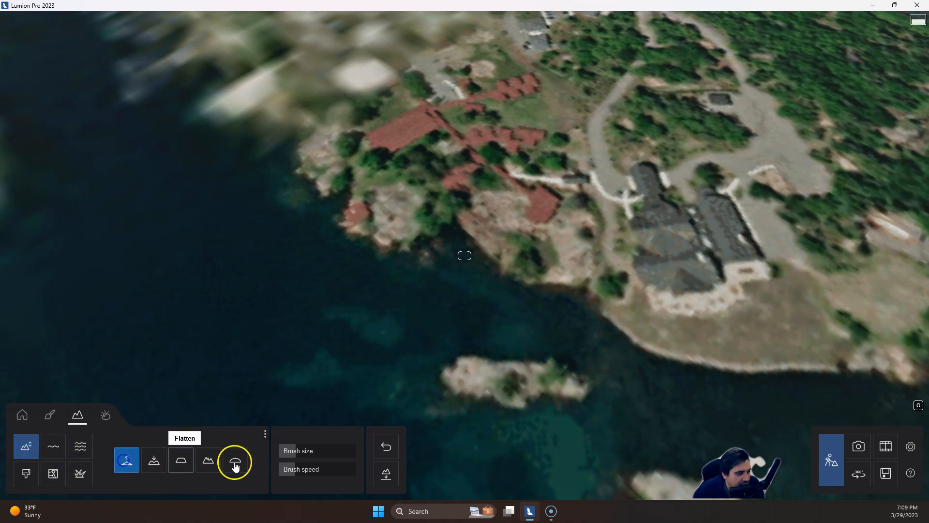
click(293, 466)
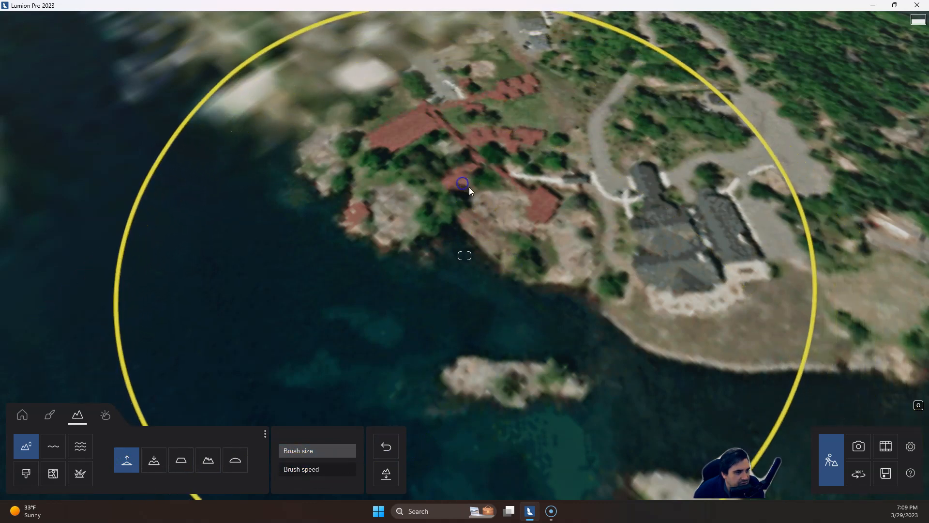
click(651, 208)
click(466, 343)
mouse_move(466, 344)
right_down()
mouse_move(486, 341)
mouse_move(485, 460)
right_up()
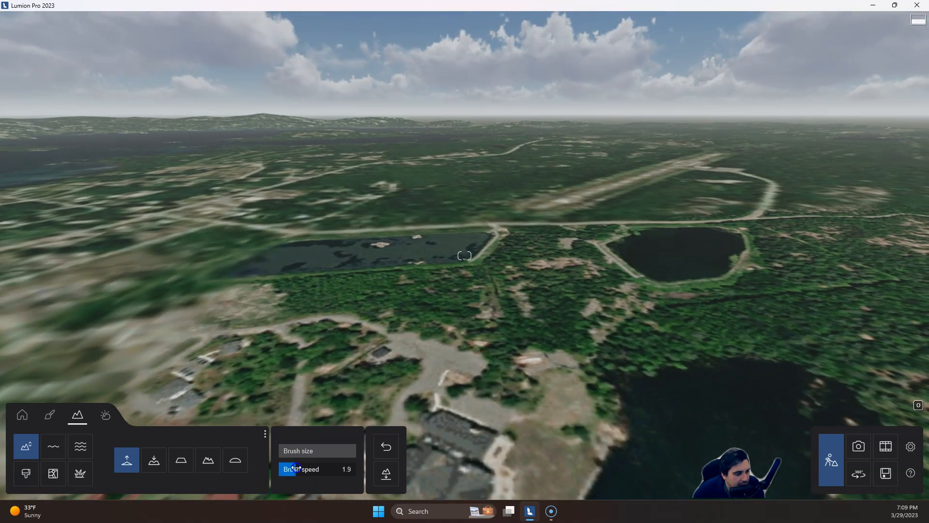
right_drag(411, 424, 464, 408)
click(622, 325)
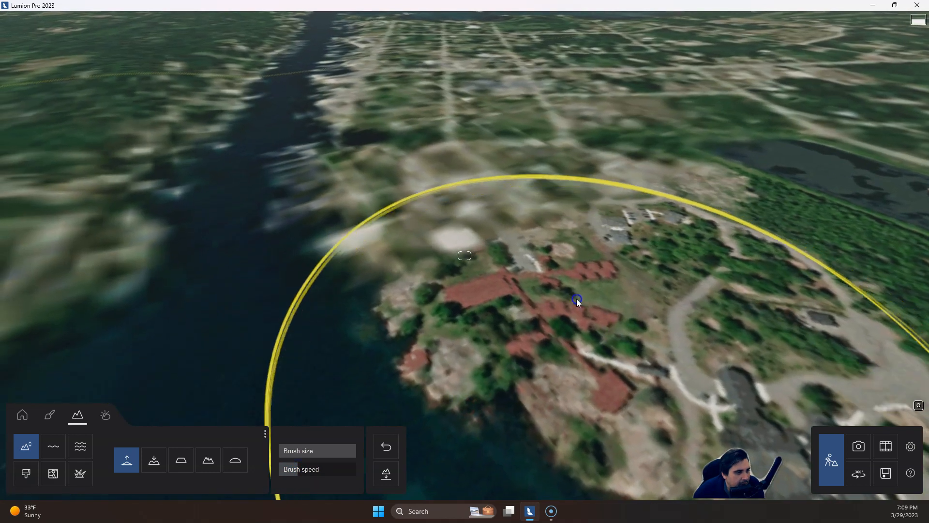
mouse_move(451, 195)
mouse_down()
mouse_move(395, 174)
mouse_move(360, 104)
mouse_move(367, 45)
mouse_move(277, 55)
mouse_up()
Step: Raise the forested peninsula east of the inlet and the wooded coast across the channel using the large brush
right_drag(129, 191, 233, 226)
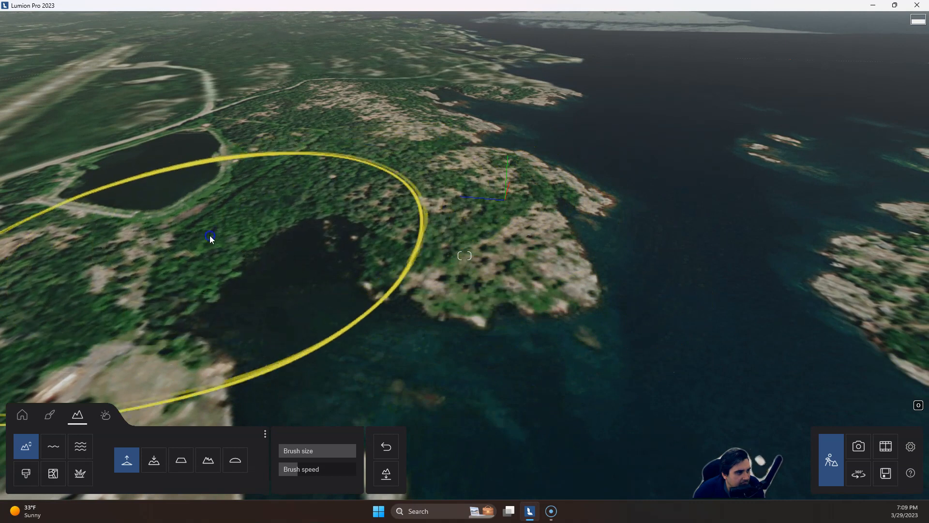
right_drag(301, 224, 302, 224)
click(602, 123)
click(211, 156)
right_drag(361, 189, 391, 186)
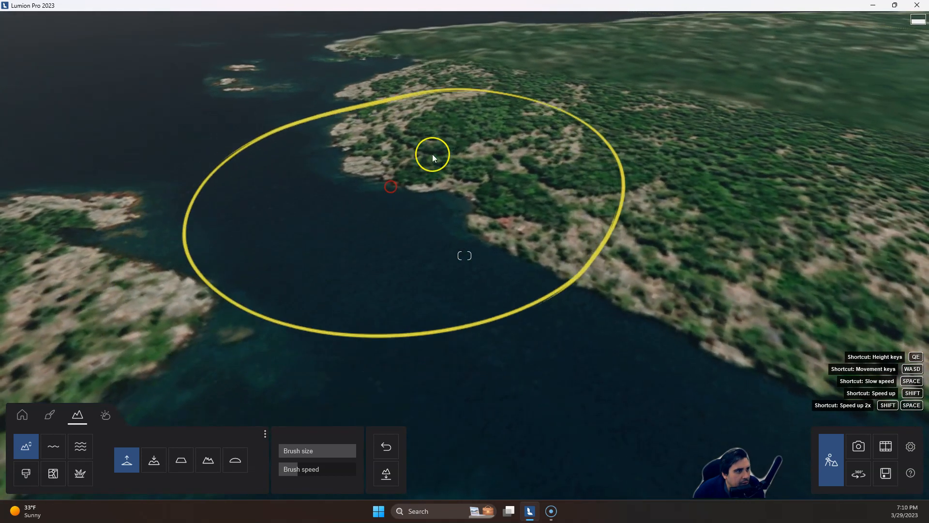
click(420, 116)
click(315, 65)
click(50, 230)
Step: Raise the inland part of the peninsula and the woods behind the large grey-roofed building
right_drag(295, 241, 315, 231)
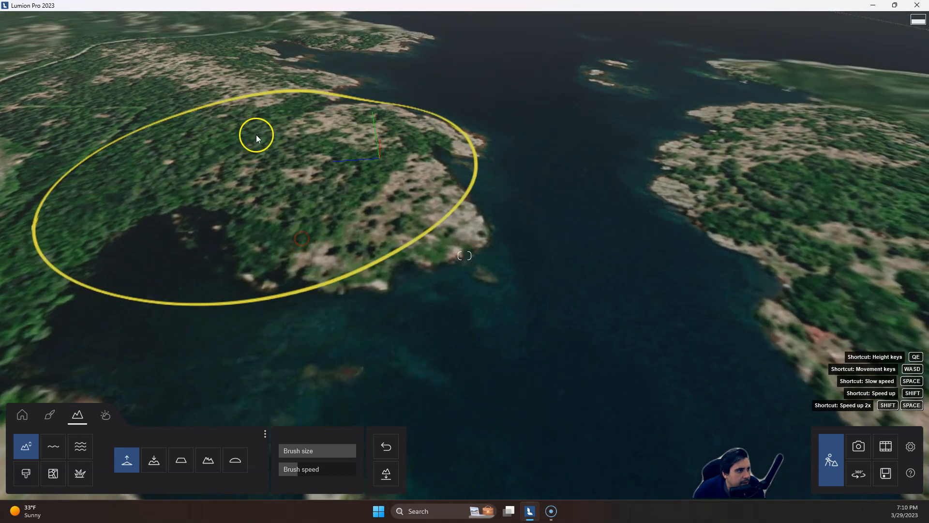
click(216, 92)
mouse_move(216, 92)
mouse_down()
mouse_move(211, 57)
mouse_move(268, 34)
mouse_move(362, 34)
mouse_up()
right_drag(391, 203, 377, 104)
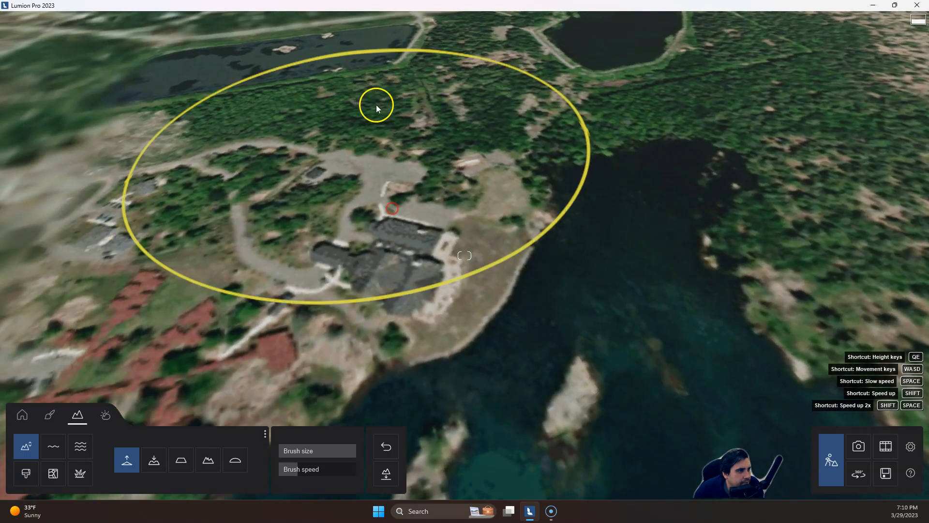
mouse_move(298, 112)
mouse_down()
mouse_move(161, 67)
mouse_move(712, 23)
mouse_up()
mouse_move(502, 123)
right_down()
mouse_move(490, 130)
mouse_move(504, 129)
mouse_move(469, 121)
right_up()
mouse_move(472, 71)
mouse_down()
mouse_move(461, 60)
mouse_move(426, 64)
mouse_up()
Step: Lower the terrain along the water's edge between the small islet and the shore with a brush size of about 2.5
mouse_move(431, 326)
right_down()
mouse_move(434, 336)
mouse_move(442, 324)
mouse_move(413, 315)
mouse_move(434, 330)
right_up()
key(w)
click(153, 464)
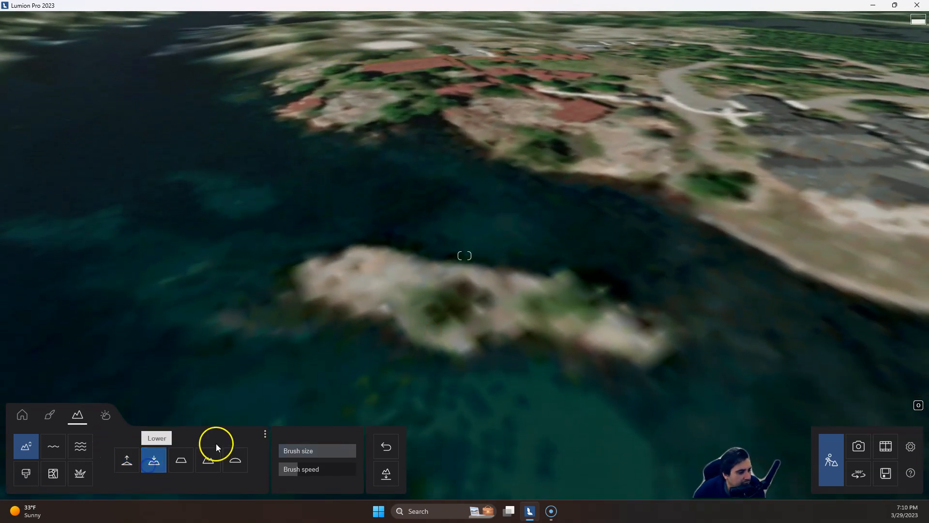
drag(311, 455, 299, 455)
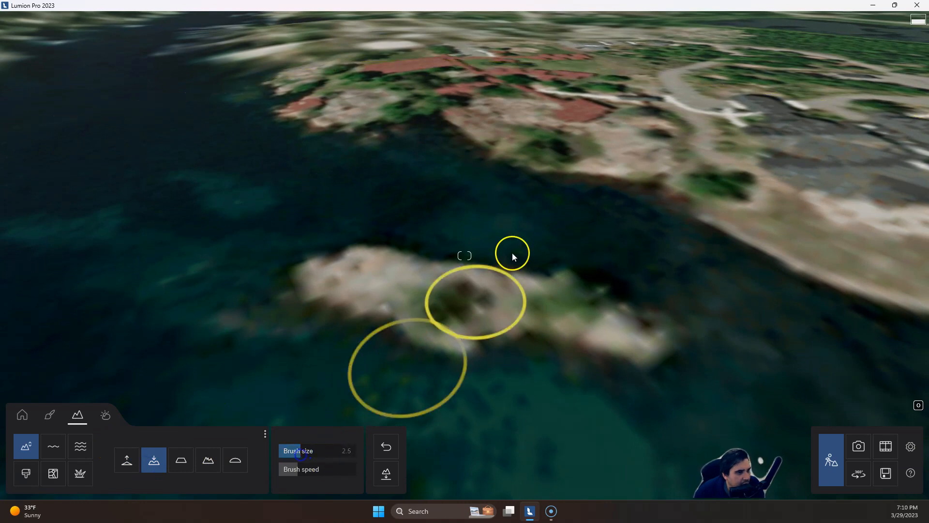
drag(800, 277, 617, 194)
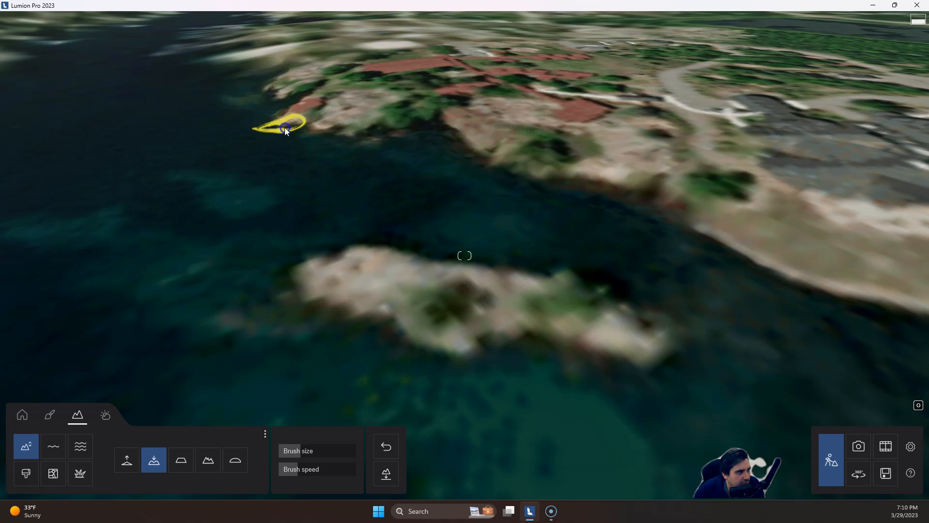
drag(523, 189, 622, 218)
mouse_move(723, 276)
mouse_down()
mouse_move(571, 234)
mouse_move(308, 129)
mouse_up()
right_drag(455, 245, 411, 245)
key(s)
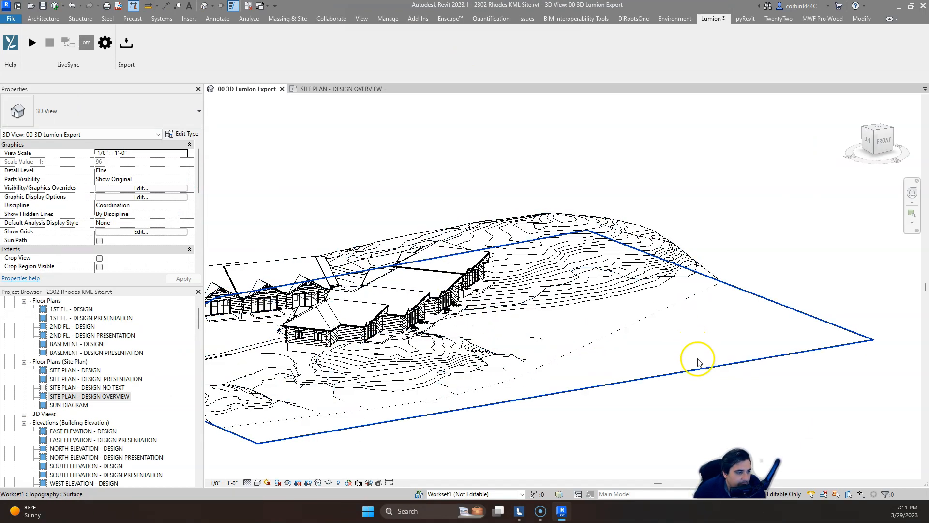
Step: Switch to Revit and review the 00 3D Lumion Export view and its Export to Lumion settings, then dismiss them without exporting
shift+middle_drag(678, 230, 573, 313)
scroll(634, 294, down, 4)
scroll(343, 251, up, 3)
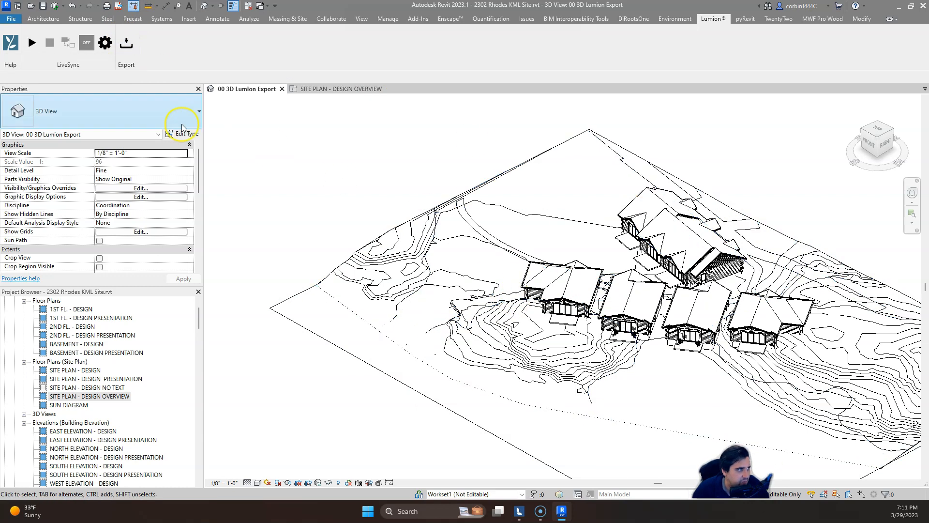
click(127, 45)
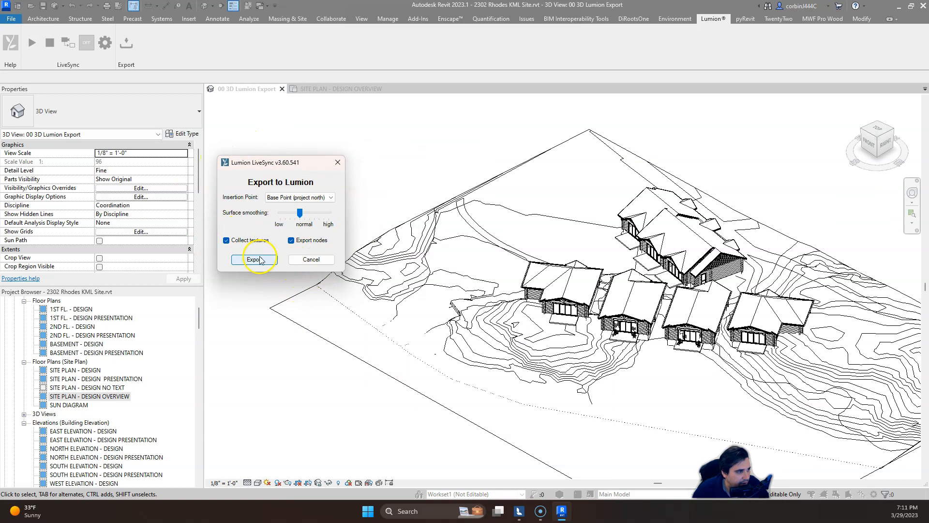
click(320, 261)
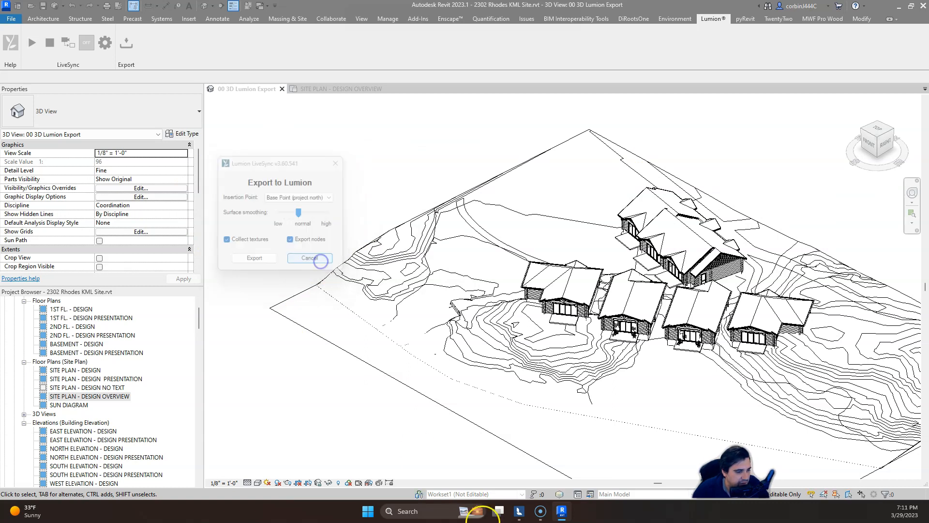
Step: Switch back to Lumion and open 2302 Rhodes KML Site.dae from 05 Rendering Files to import it as a new model
click(520, 512)
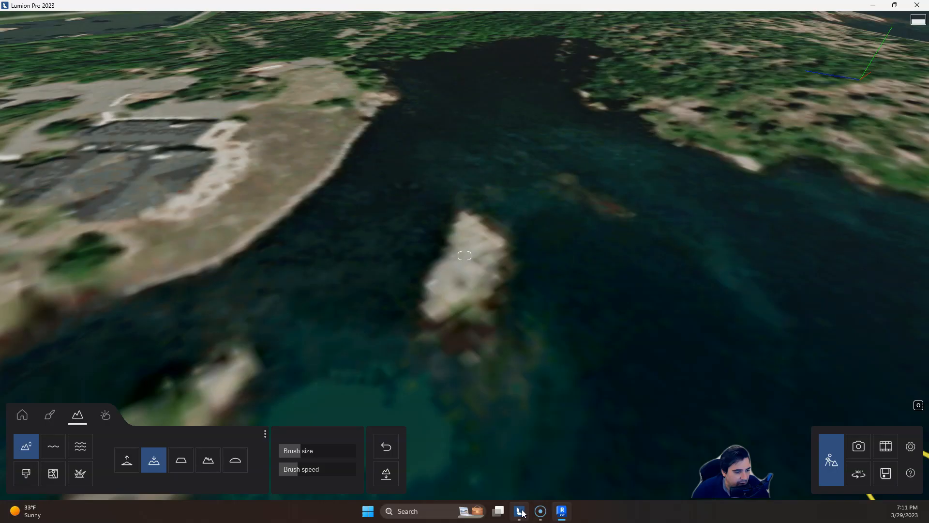
mouse_move(547, 219)
right_down()
mouse_move(514, 220)
mouse_move(547, 218)
right_up()
key(w)
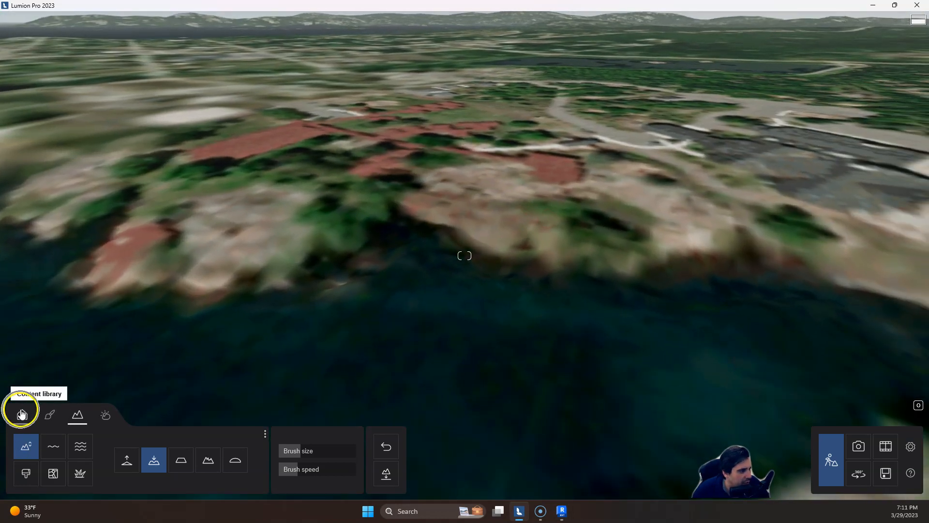
click(22, 414)
click(33, 457)
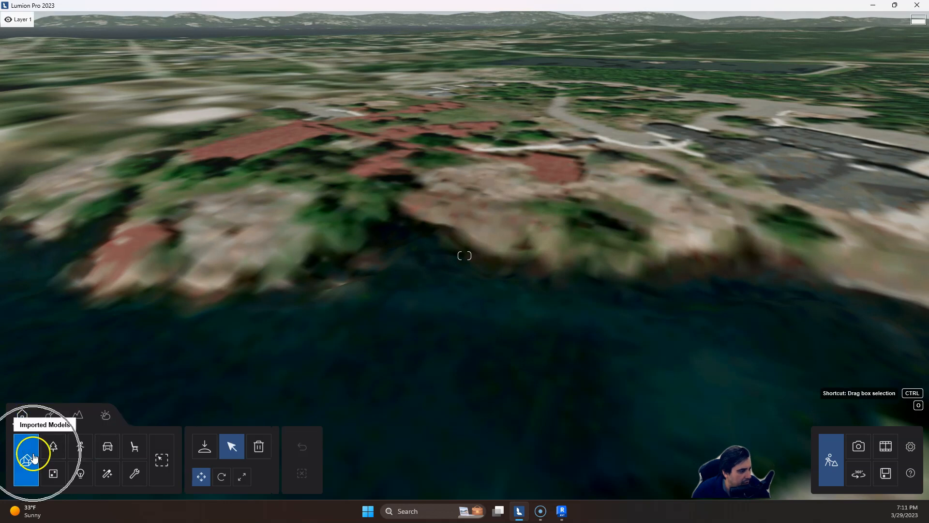
click(203, 446)
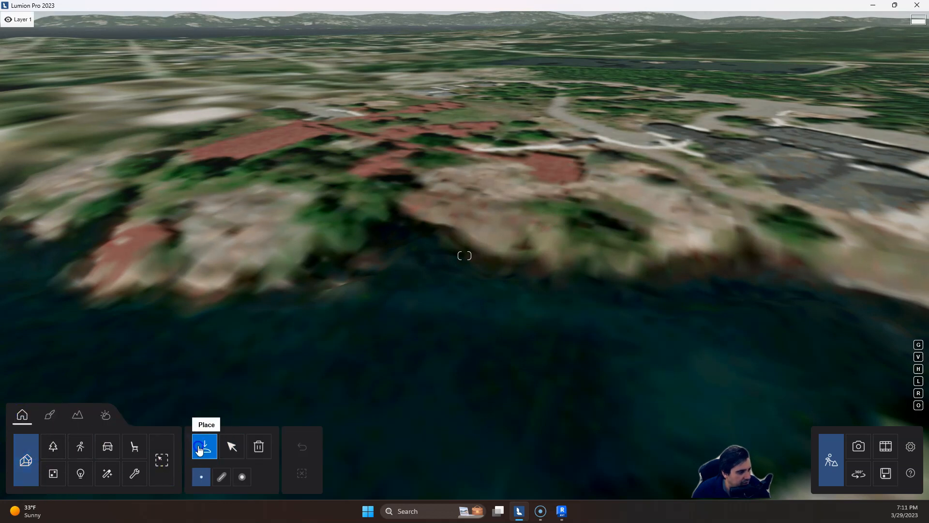
right_drag(415, 328, 394, 326)
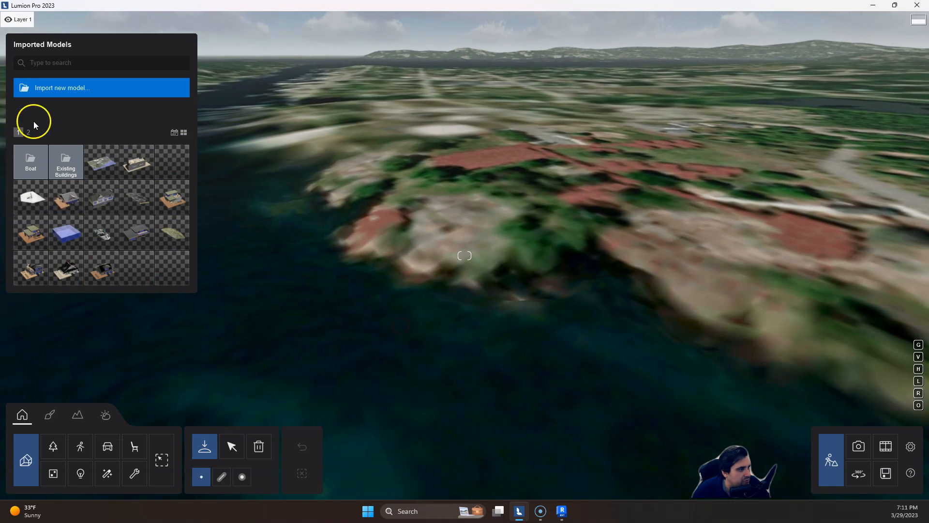
click(96, 93)
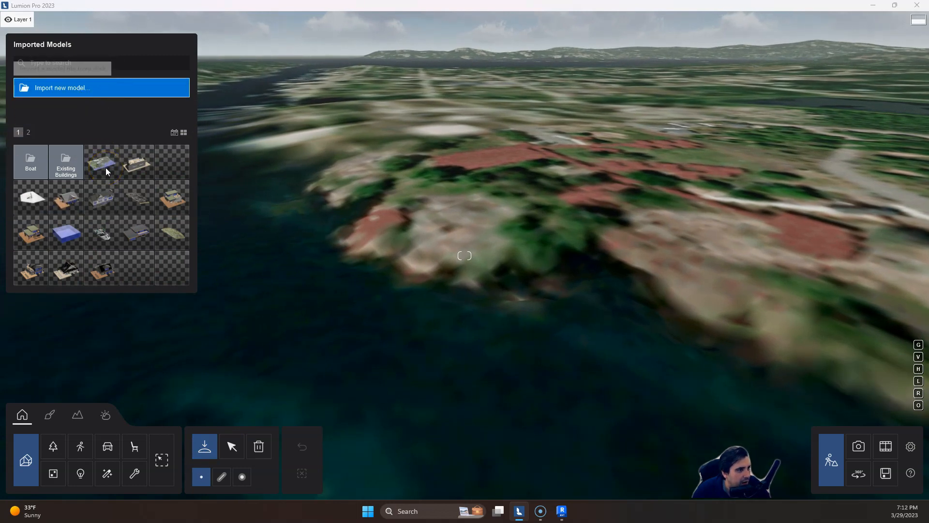
click(115, 188)
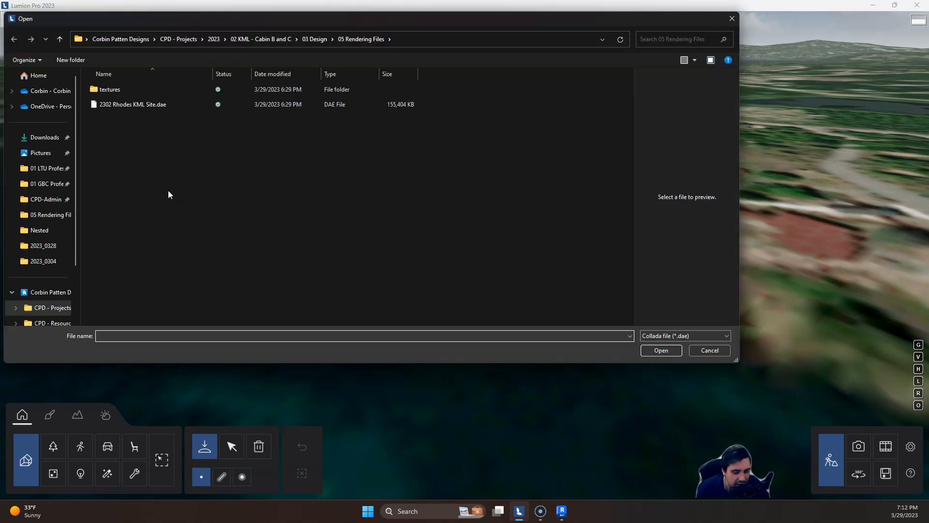
double_click(135, 104)
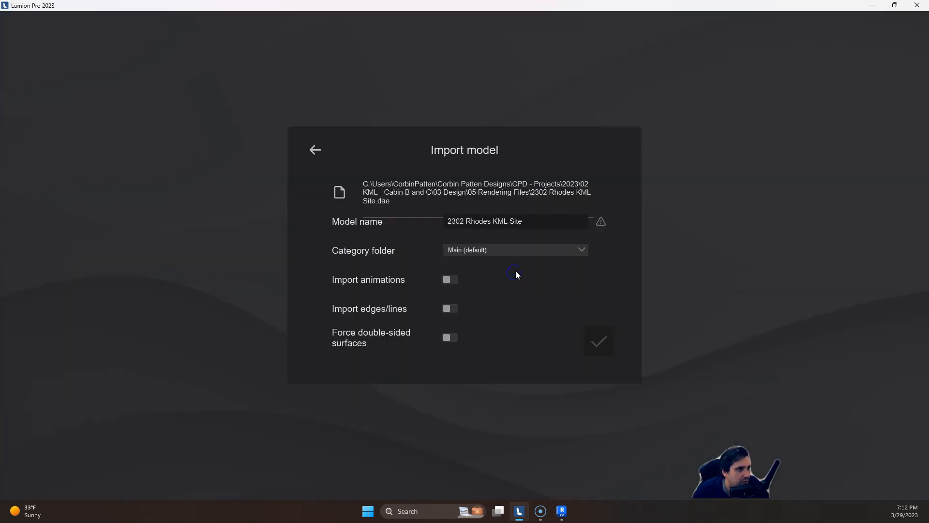
Step: Import the model under the name 2302 Rhodes KML Site2 and place it on the shoreline by the red-roofed buildings
click(546, 224)
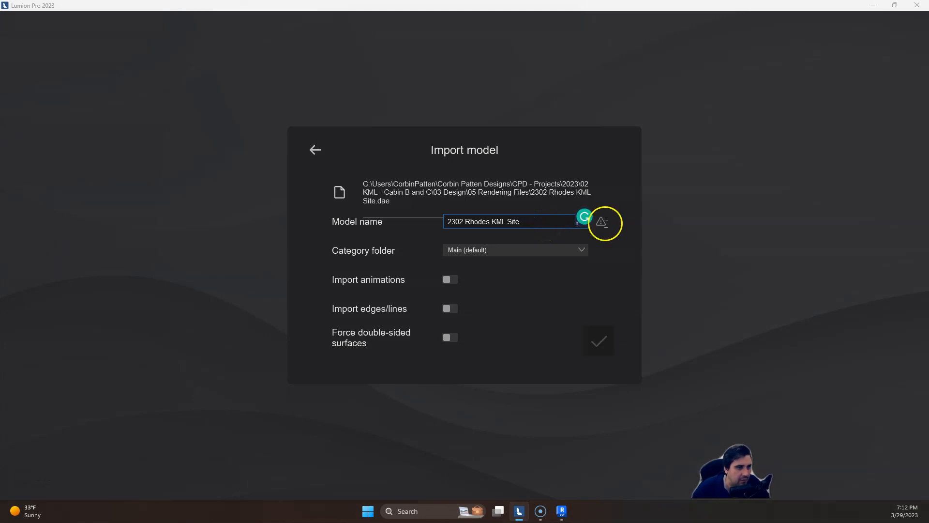
mouse_move(604, 233)
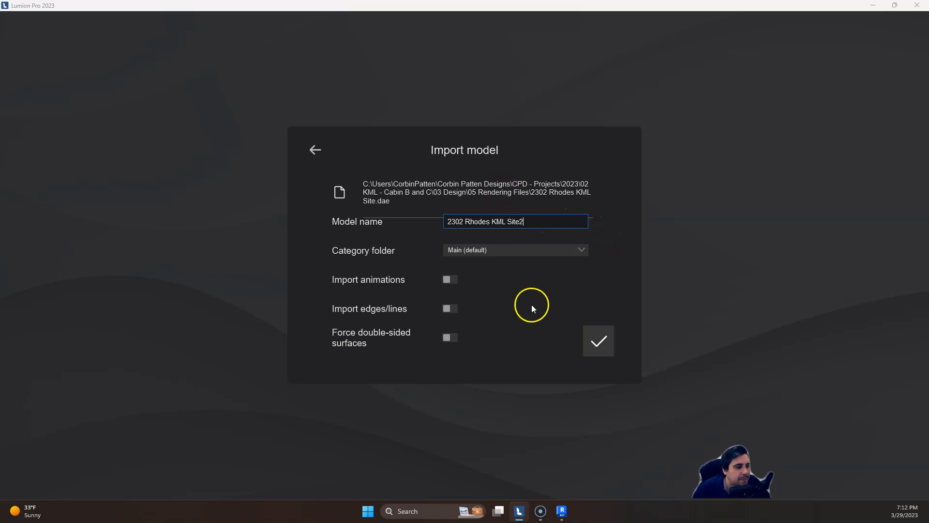
click(600, 339)
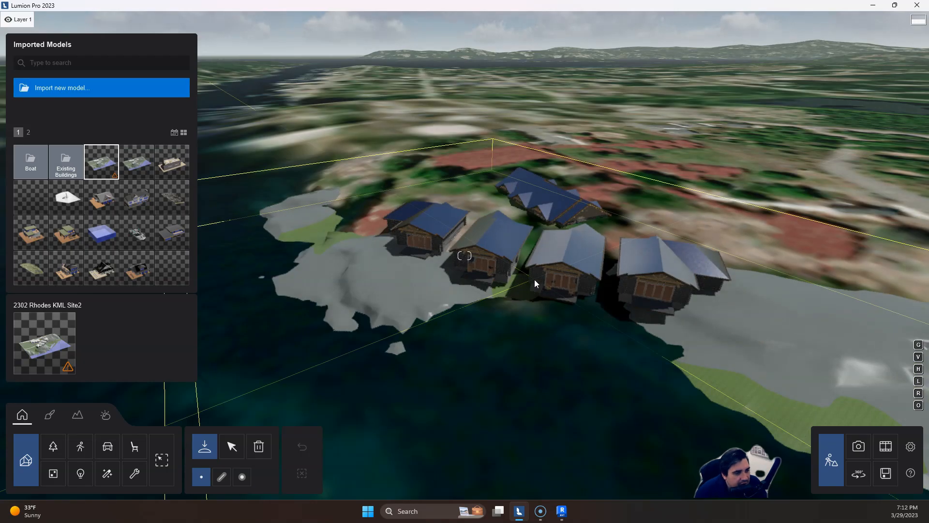
middle_drag(534, 280, 802, 329)
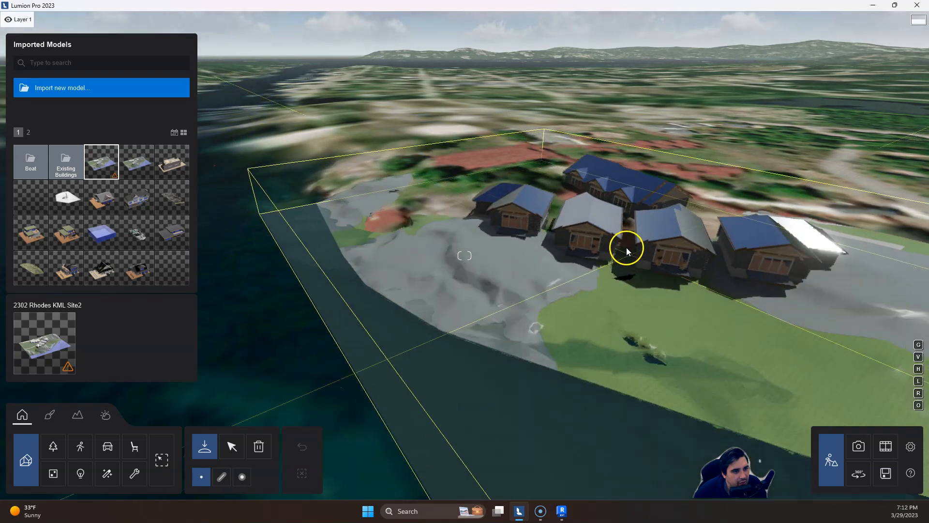
drag(626, 248, 626, 231)
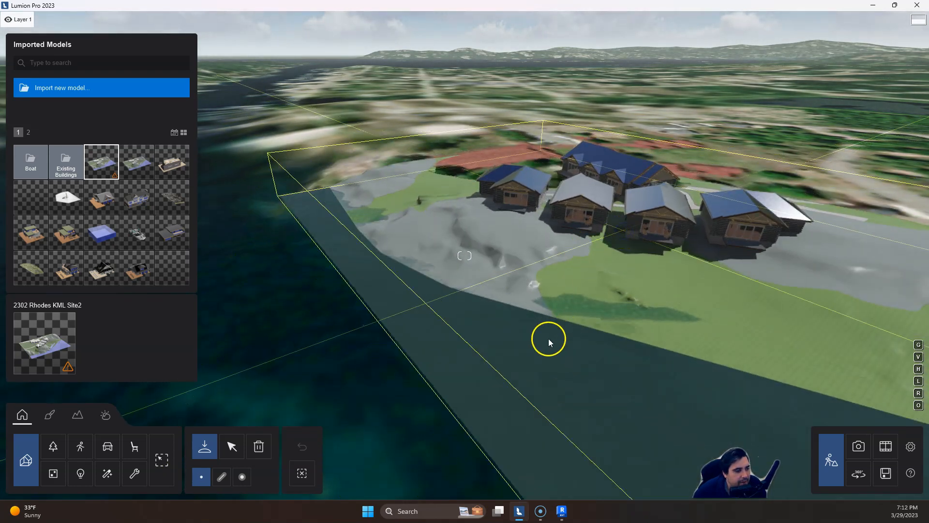
Step: Move the placed site model horizontally to about X -1316.90 ft, Z 134.74 ft over the satellite imagery
click(232, 446)
right_drag(450, 386, 451, 388)
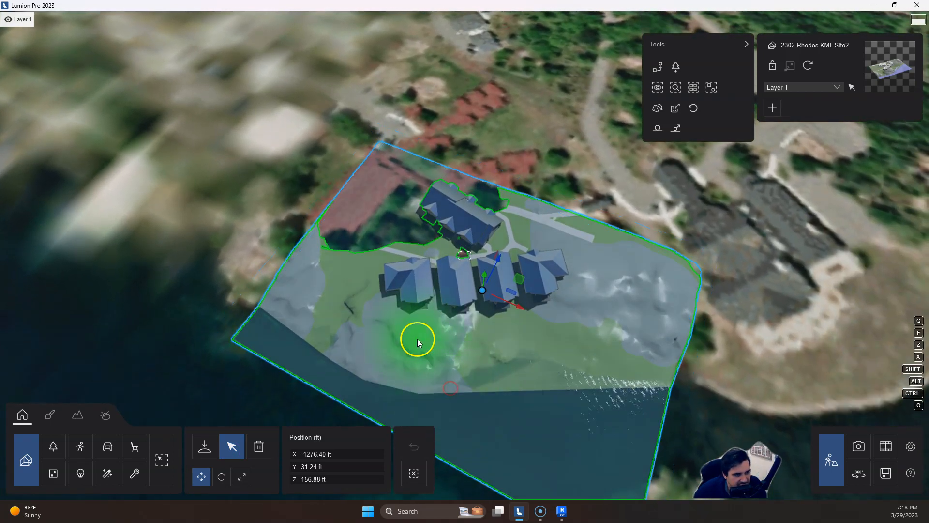
click(198, 477)
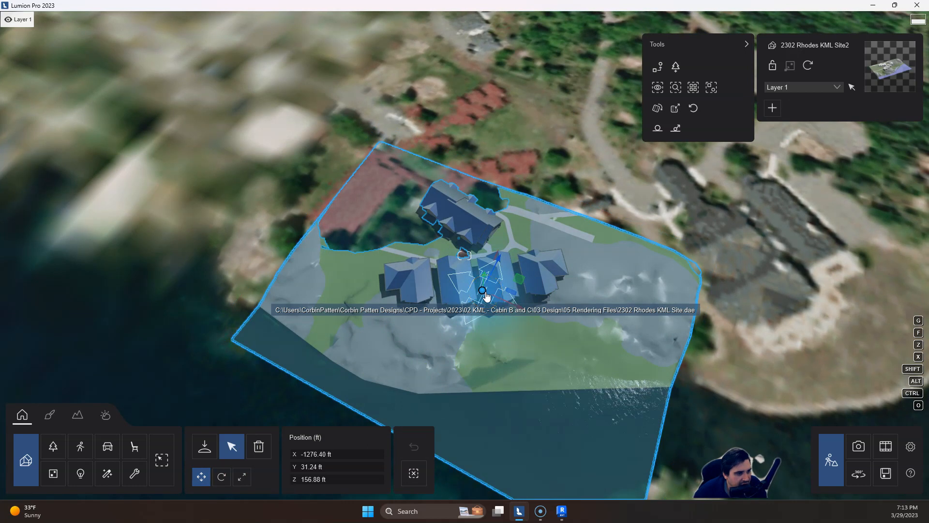
click(503, 304)
click(484, 293)
drag(485, 294, 415, 311)
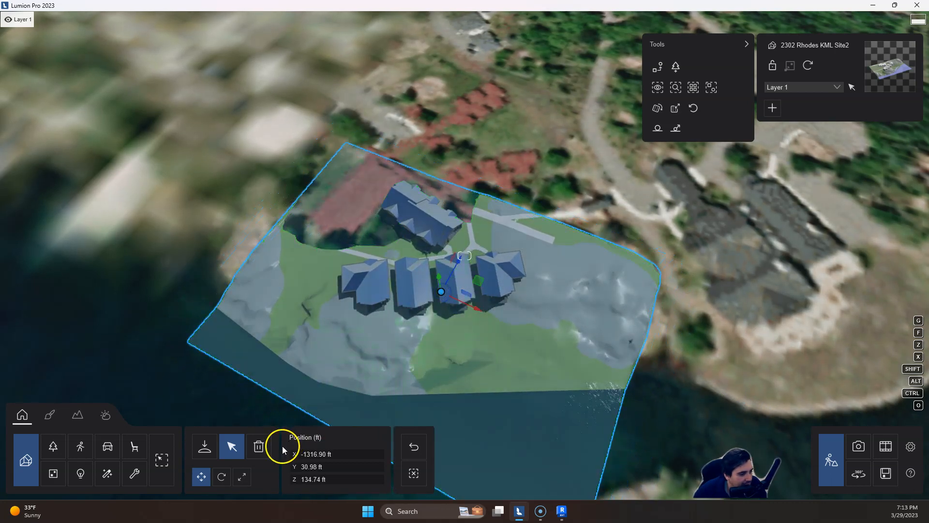
Step: Move the site model horizontally to about X -1309.83 ft, Z 135.02 ft and raise it to about Y 39.98 ft
mouse_move(440, 279)
mouse_down()
mouse_move(439, 270)
mouse_move(439, 285)
mouse_move(446, 279)
mouse_up()
key(ctrl+z)
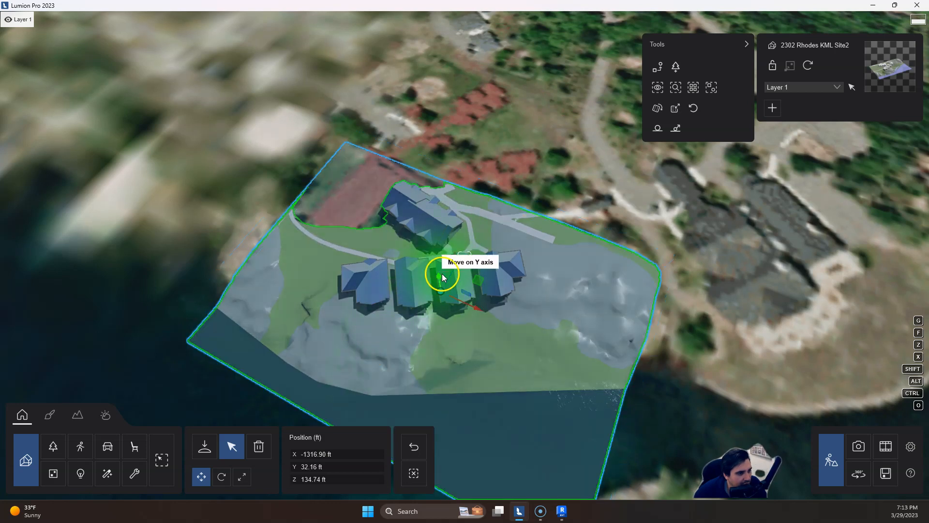
click(441, 294)
drag(441, 294, 448, 298)
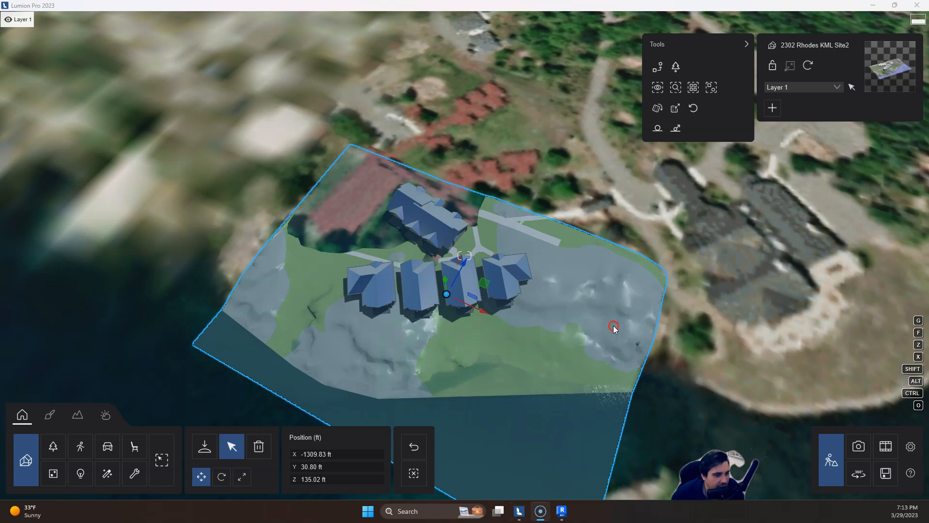
scroll(352, 270, up, 1)
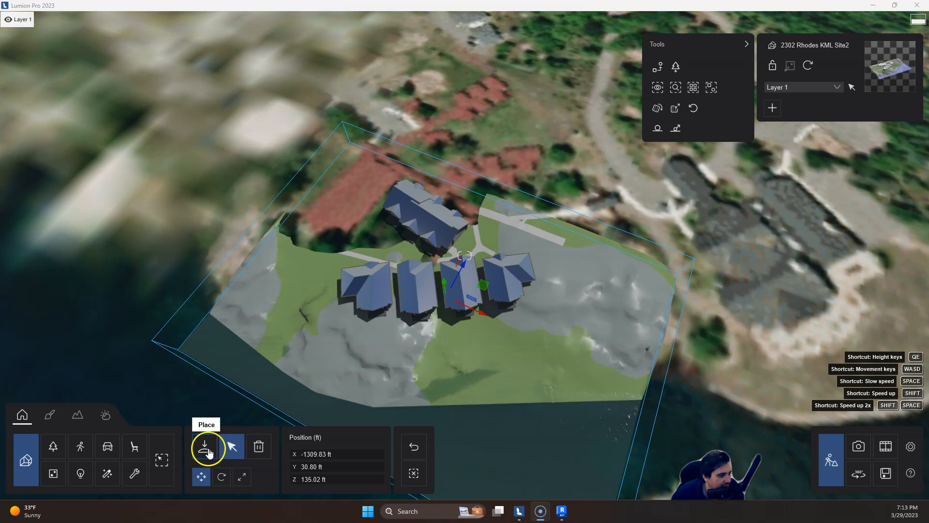
mouse_move(442, 274)
mouse_down()
mouse_move(444, 285)
mouse_move(443, 277)
mouse_up()
Step: Examine from close up how the raised site model's shoreline and land meet the water and surrounding terrain
mouse_move(571, 338)
right_down()
mouse_move(615, 340)
mouse_move(573, 340)
mouse_move(584, 332)
mouse_move(591, 342)
mouse_move(579, 348)
mouse_move(591, 339)
mouse_move(600, 346)
mouse_move(582, 351)
mouse_move(591, 341)
mouse_move(589, 354)
mouse_move(590, 343)
right_up()
key(w)
key(w)
key(s)
key(w)
key(w)
key(w)
key(s)
key(w)
key(w)
key(q)
key(s)
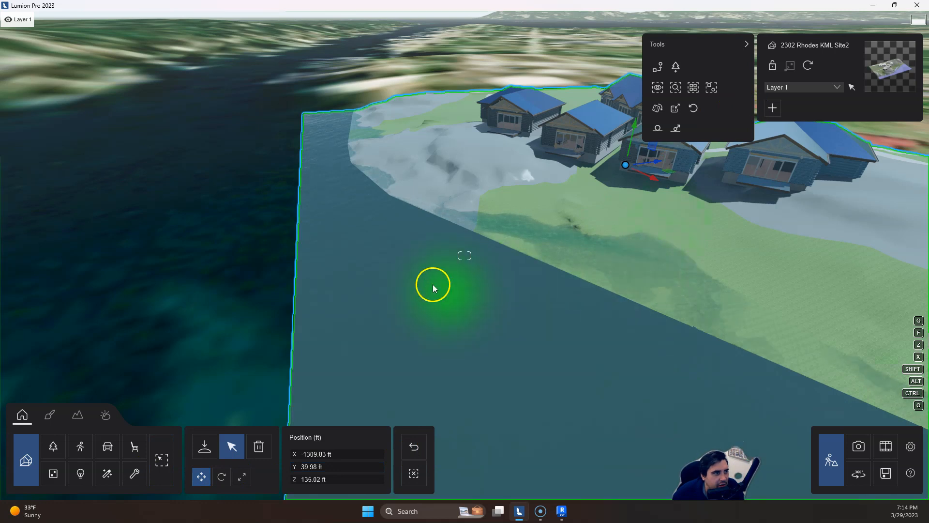
right_drag(523, 379, 498, 379)
key(w)
click(535, 326)
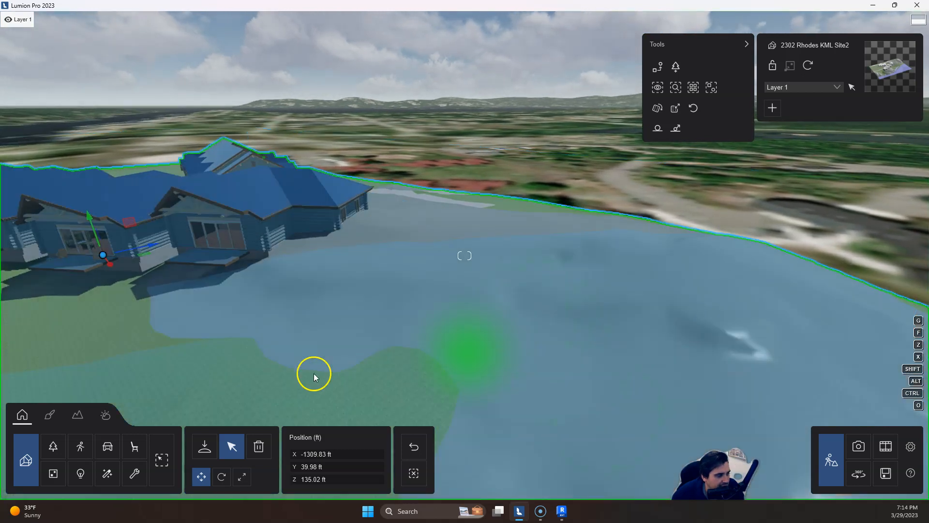
Step: Select the Site - Stone, Gray surface for material editing and try a dark landscape gravel on it
click(57, 416)
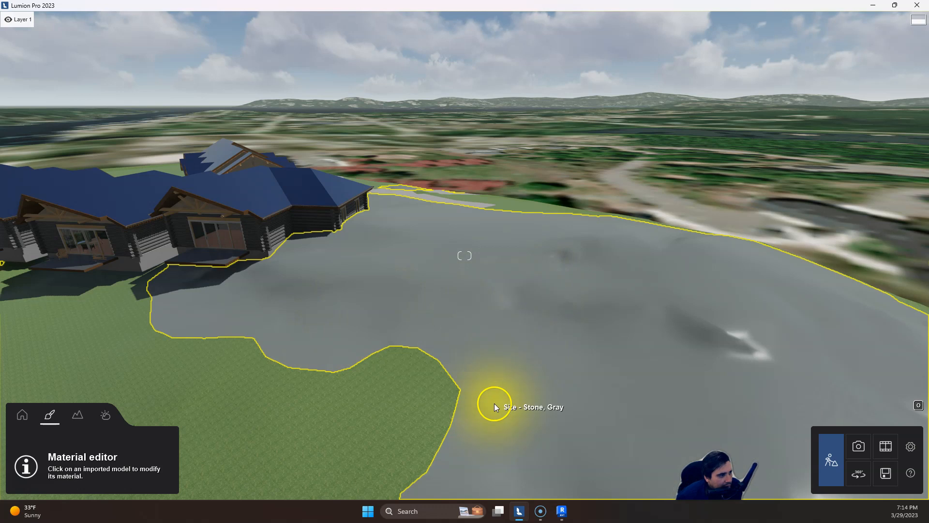
click(540, 310)
mouse_move(17, 24)
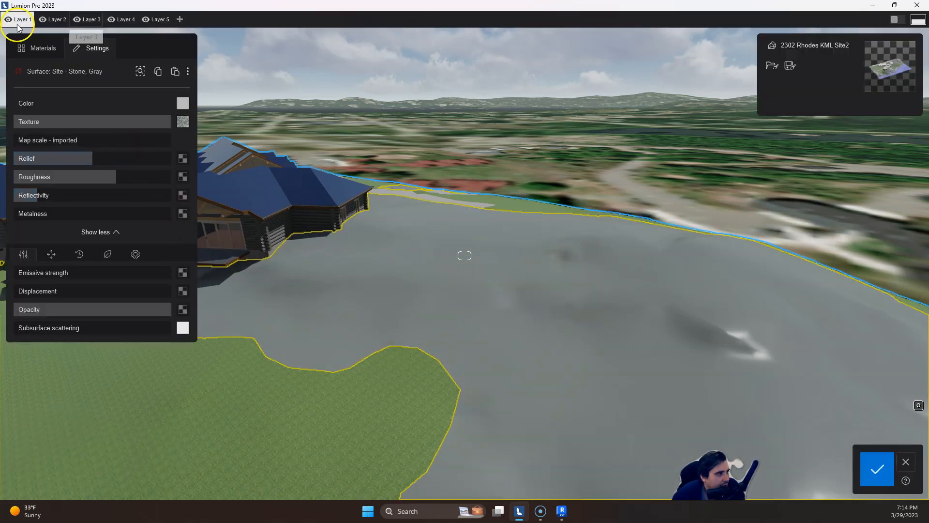
click(32, 49)
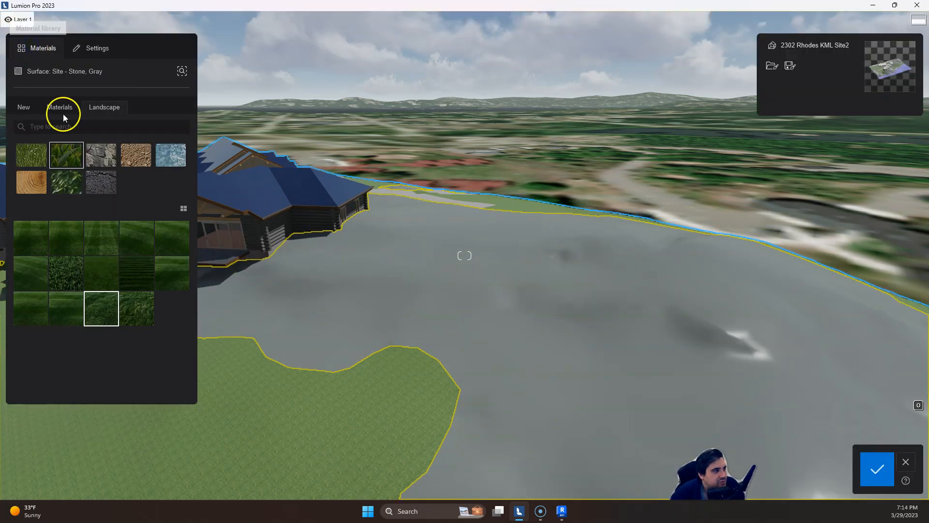
click(96, 158)
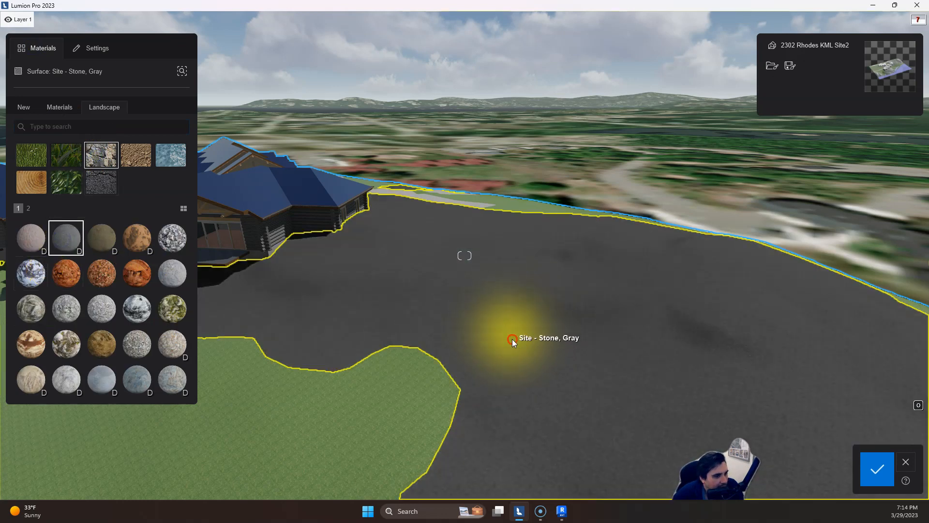
key(w)
right_drag(515, 340, 528, 362)
key(w)
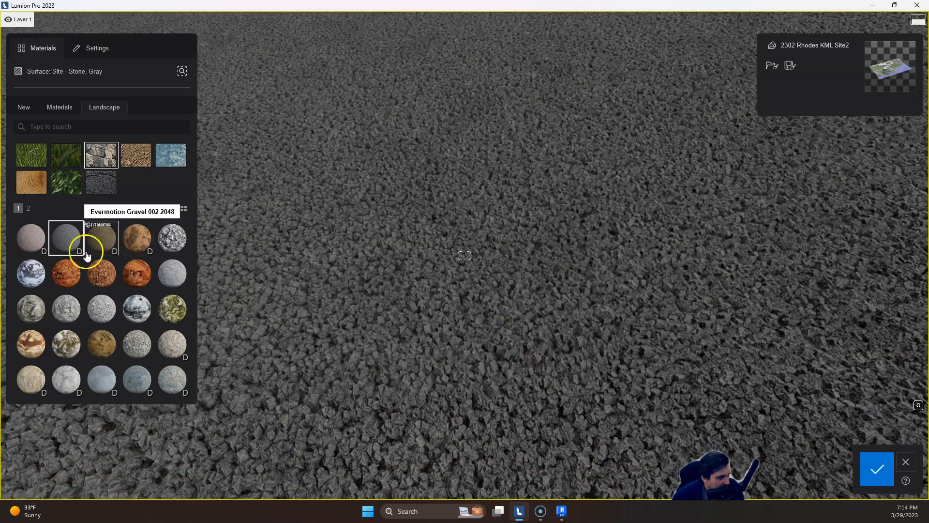
Step: Try Polii Rock Grey 017 VAR 1 3072 and neighbouring landscape rock materials on the stone surface
click(145, 390)
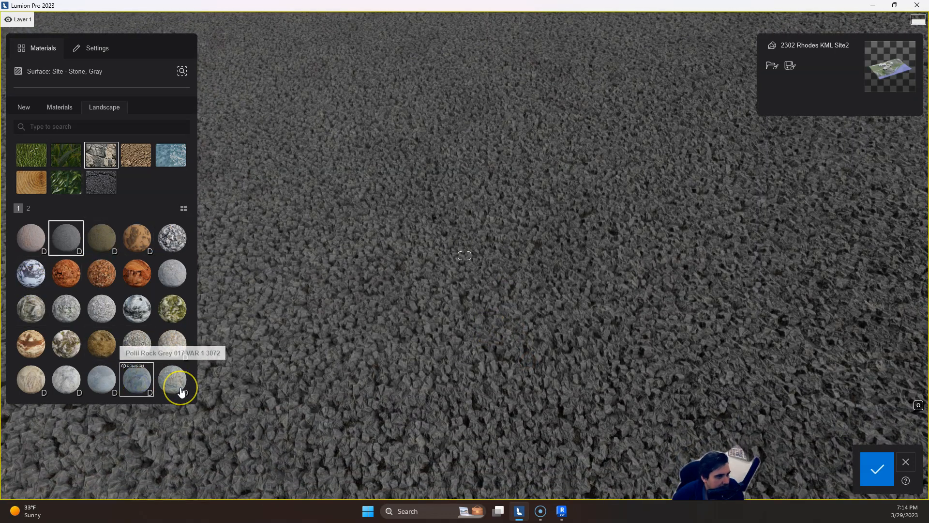
click(182, 390)
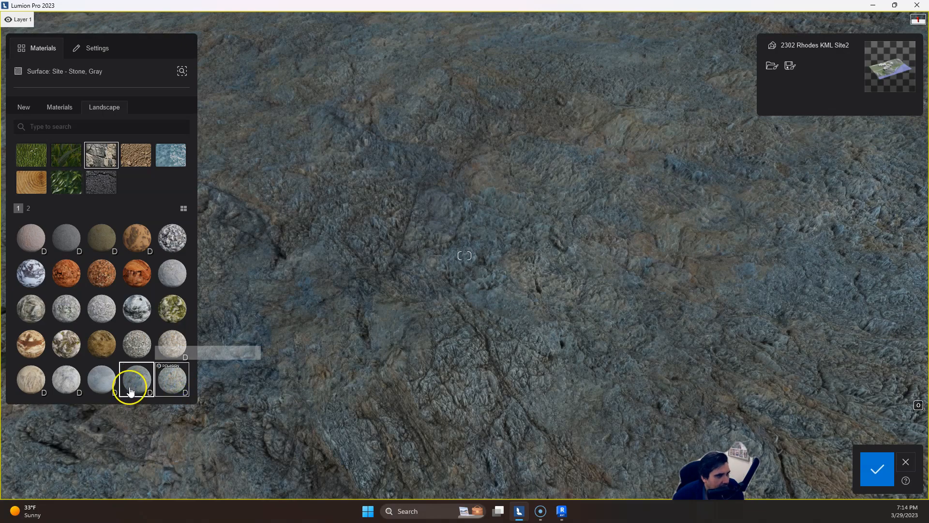
right_drag(452, 379, 460, 382)
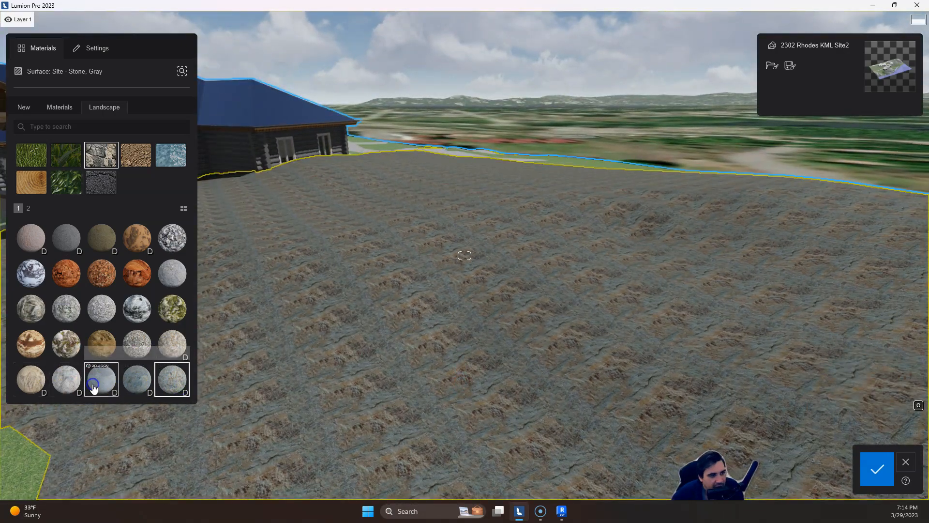
click(107, 385)
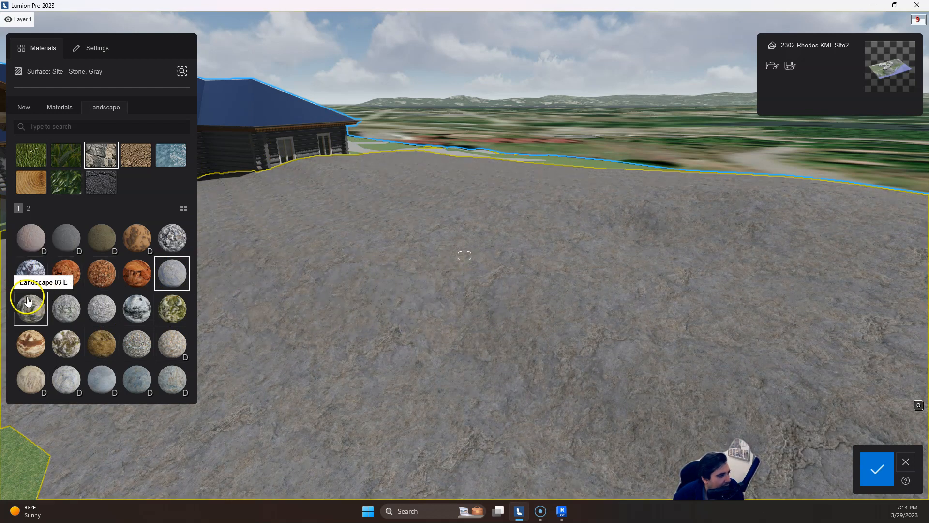
Step: Apply the Rock 004 landscape material to the site's gray stone surface
click(30, 209)
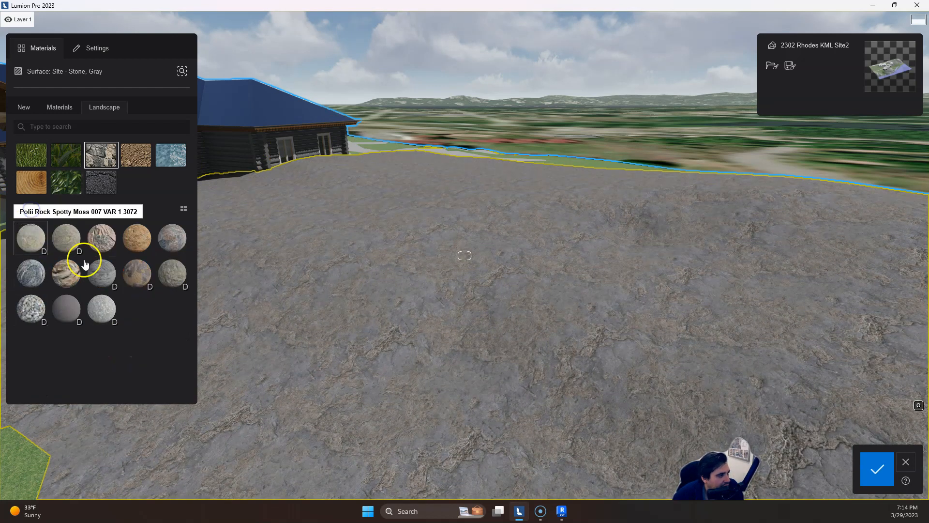
click(42, 284)
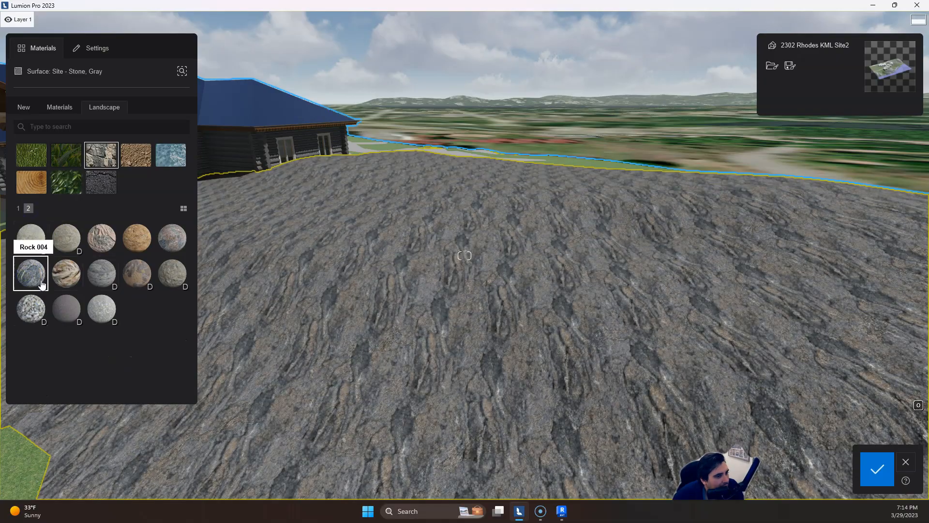
right_drag(471, 345, 471, 345)
key(w)
key(s)
Step: Try Rock 003 and Rock 006 2048 on the stone surface before returning to Rock 004
click(167, 247)
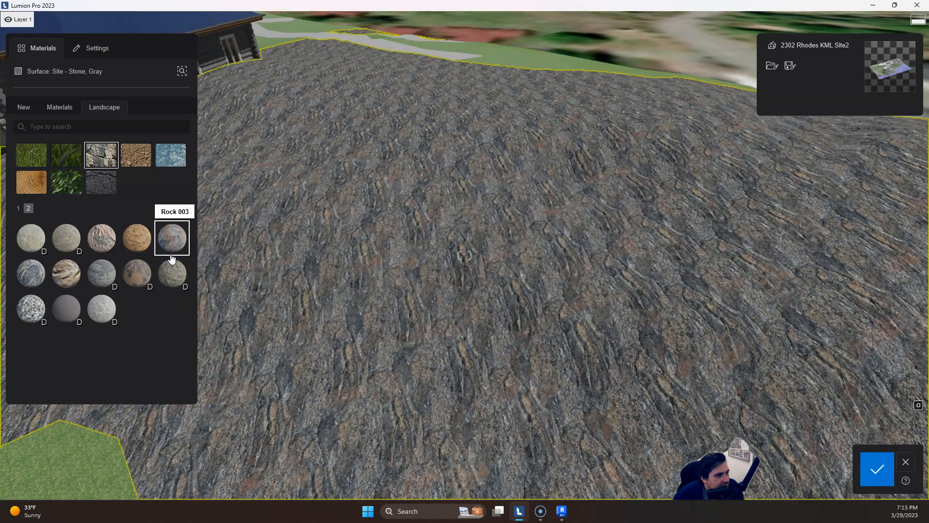
click(109, 241)
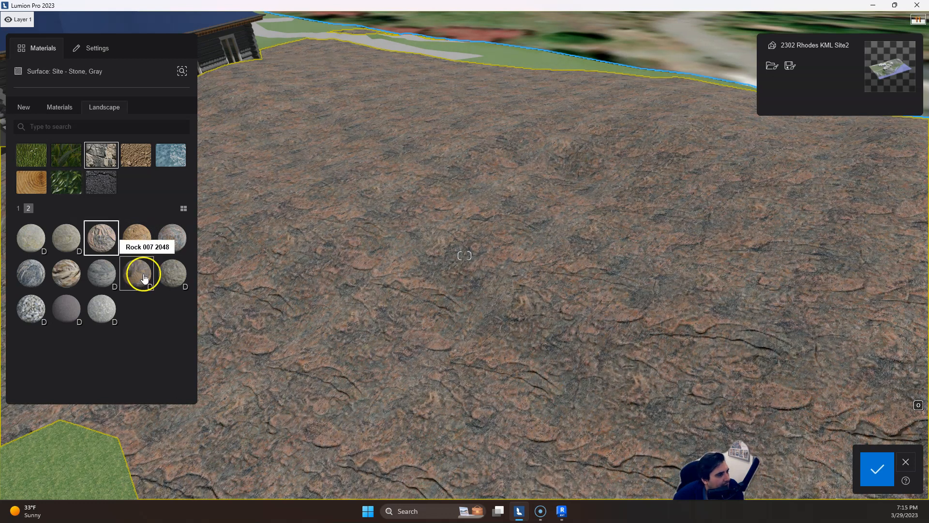
click(94, 279)
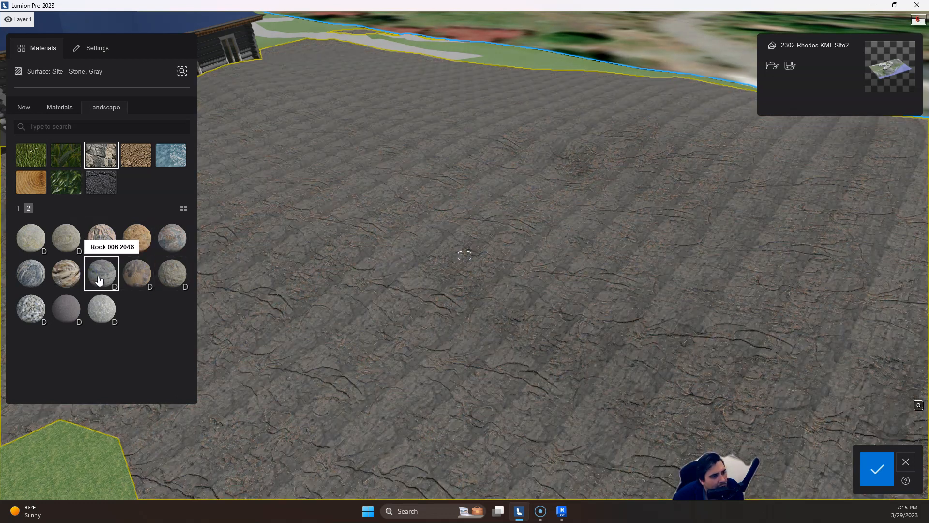
click(33, 286)
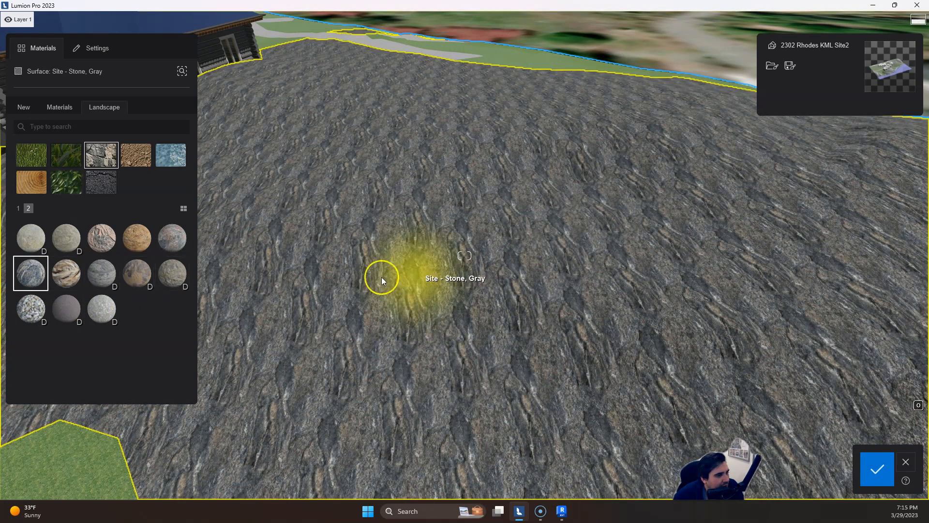
Step: Set the custom map scale of the Rock 004 stone surface to about 23.43 ft
click(21, 270)
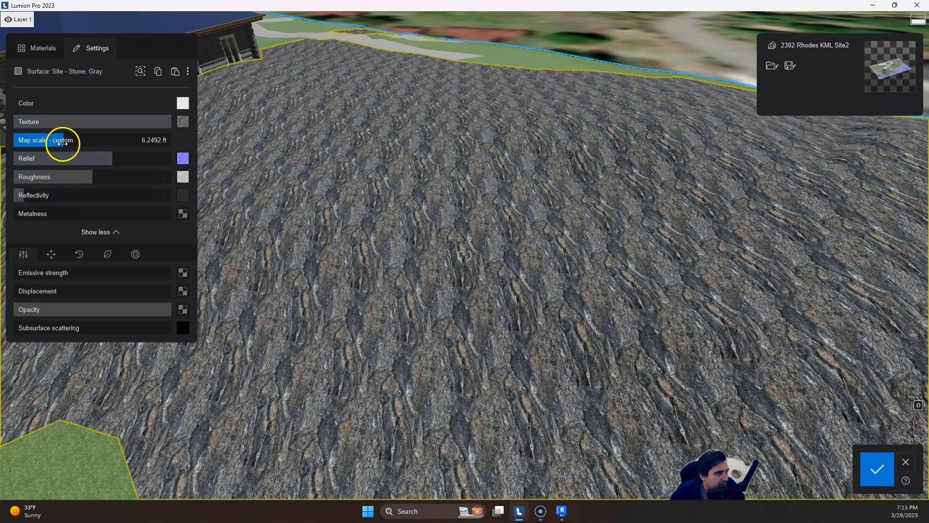
drag(63, 143, 150, 150)
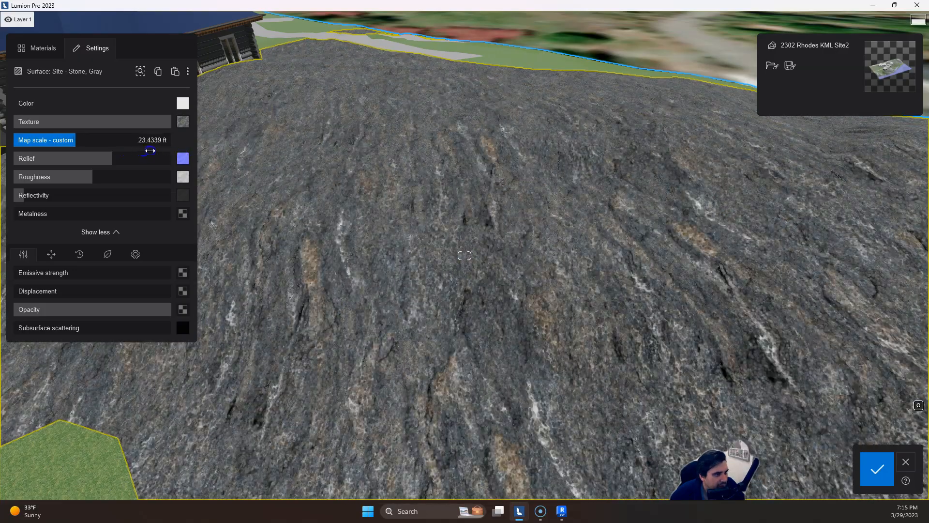
right_drag(508, 235, 545, 269)
key(w)
Step: Select the Plant surface along the shore and apply a rough landscape grass material to it
right_drag(383, 279, 408, 282)
key(w)
key(w)
mouse_move(428, 282)
right_down()
mouse_move(483, 266)
mouse_move(409, 286)
mouse_move(428, 282)
right_up()
key(s)
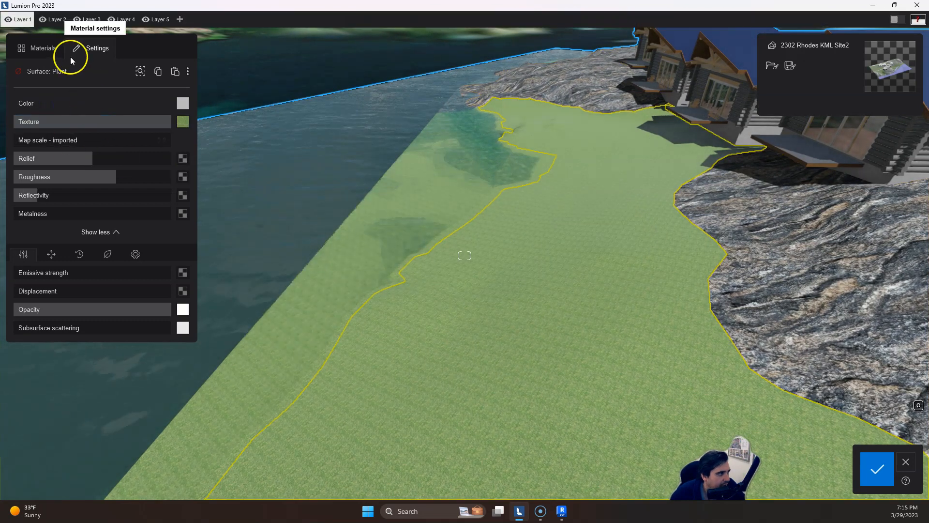
click(39, 48)
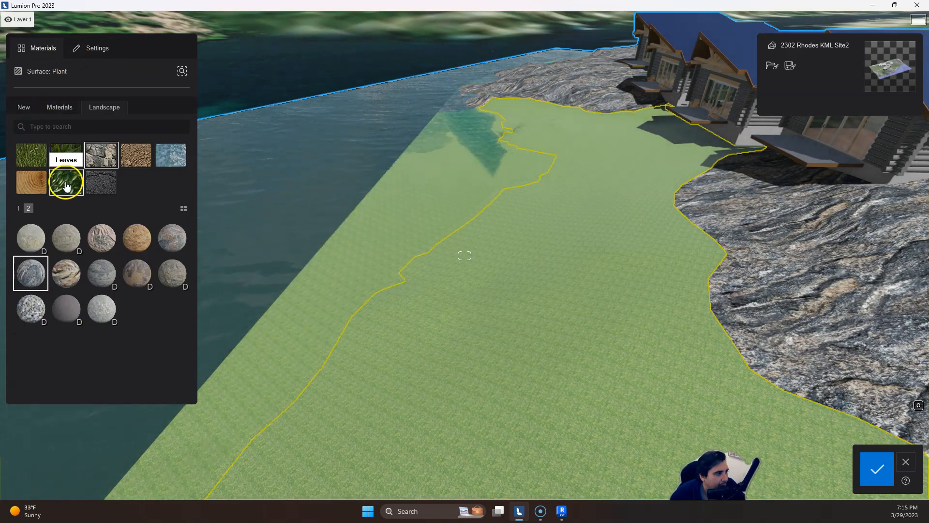
click(67, 155)
click(111, 317)
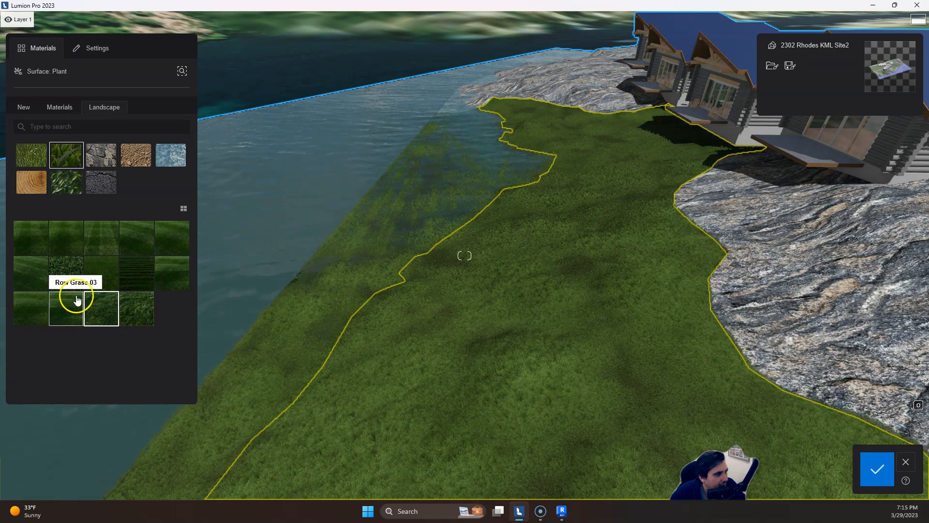
Step: Set the Plant surface's grass length to 52% and its texture strength to about 75%
click(90, 45)
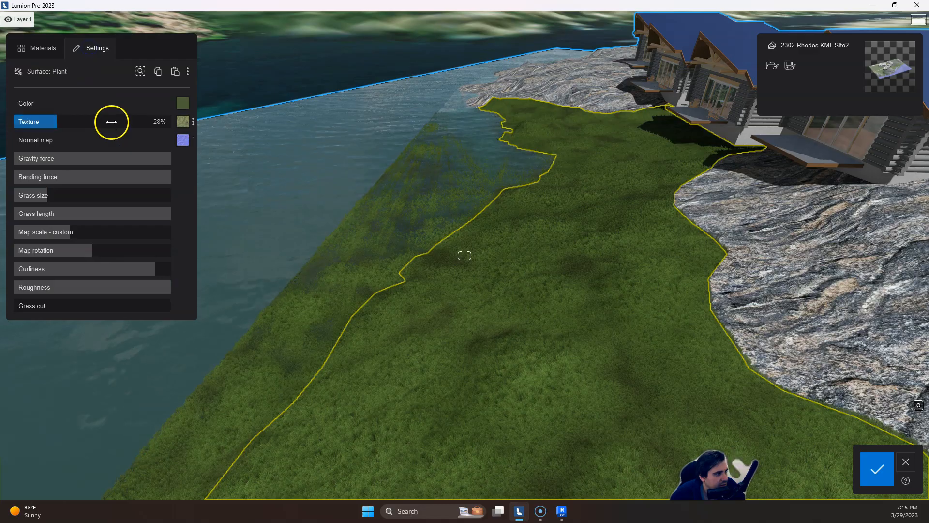
drag(112, 120, 205, 124)
right_drag(554, 314, 618, 345)
key(s)
right_drag(524, 394, 619, 342)
key(w)
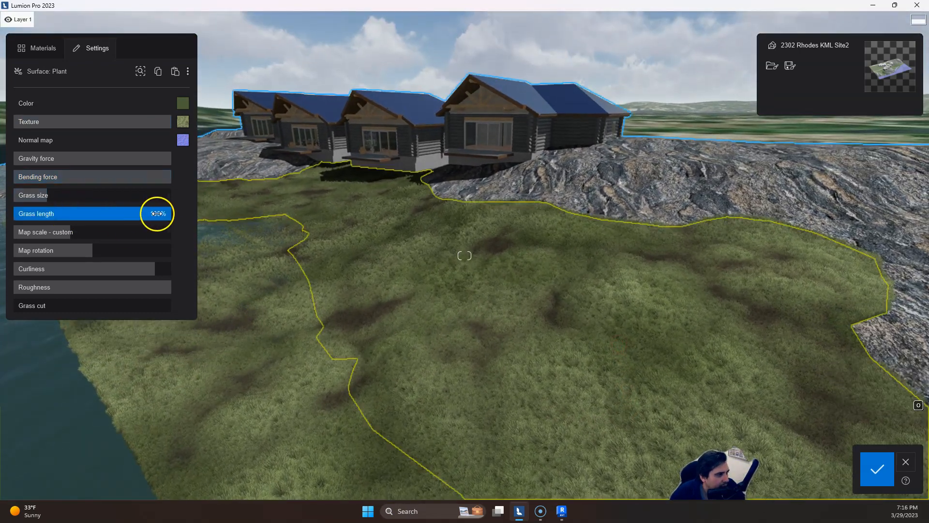
drag(152, 213, 64, 213)
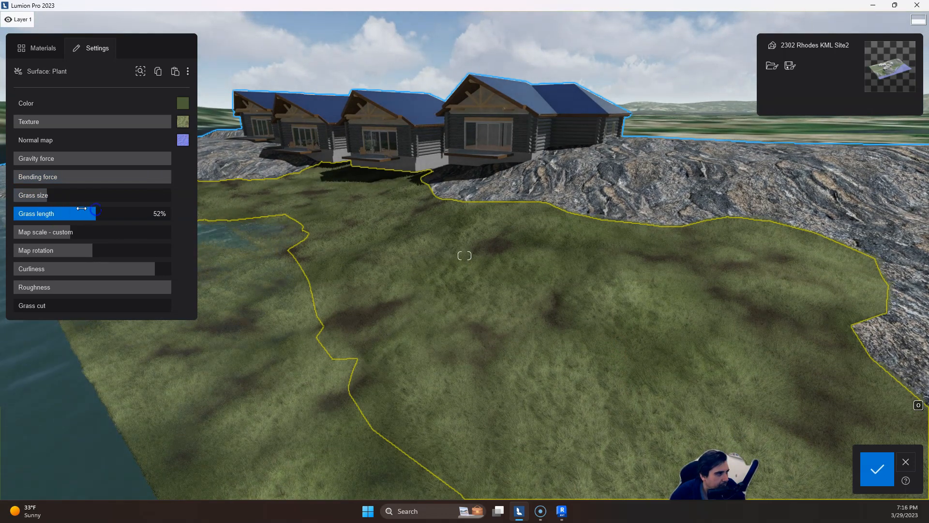
drag(125, 122, 103, 123)
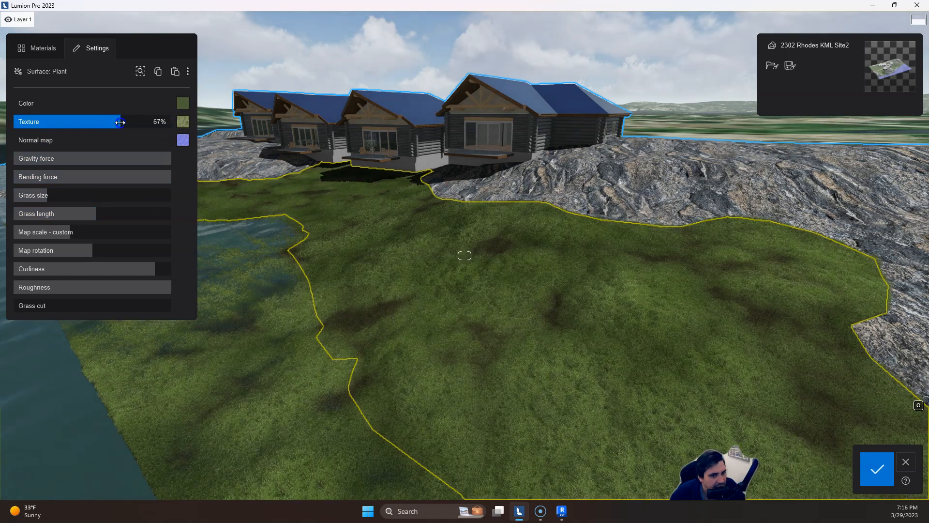
Step: Check the grass and rock from above the shoreline and save the material changes
right_drag(502, 277, 499, 275)
key(w)
key(s)
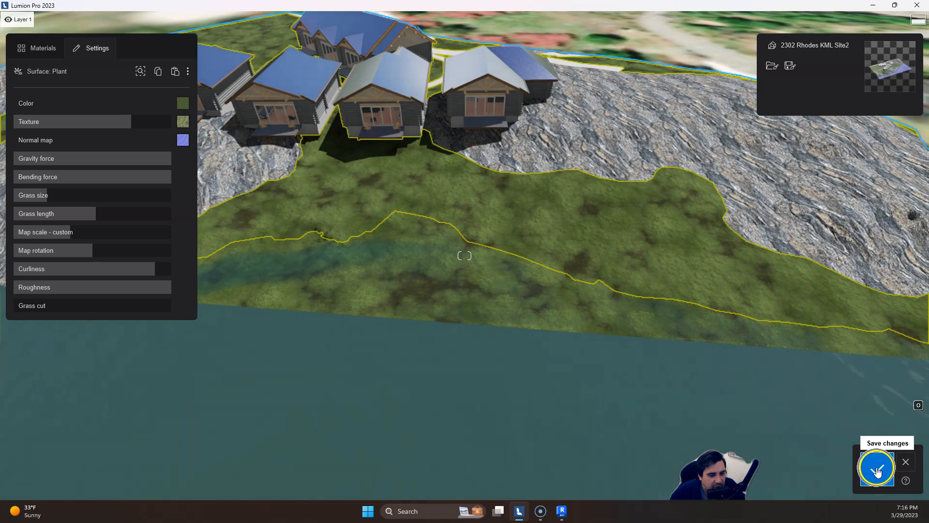
click(870, 457)
Step: Open the material settings of the Concrete - Cast In Situ path behind the buildings
mouse_move(505, 354)
right_down()
mouse_move(500, 345)
mouse_move(503, 353)
right_up()
key(w)
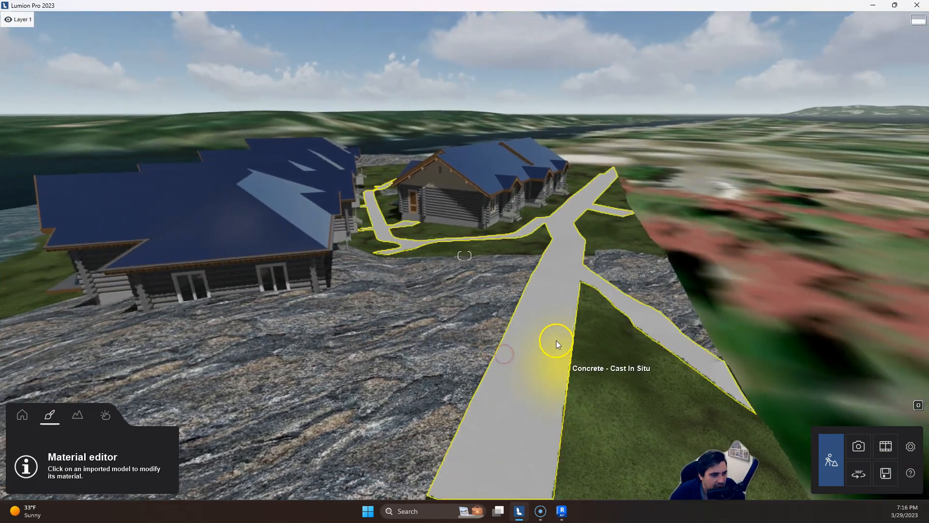
click(541, 330)
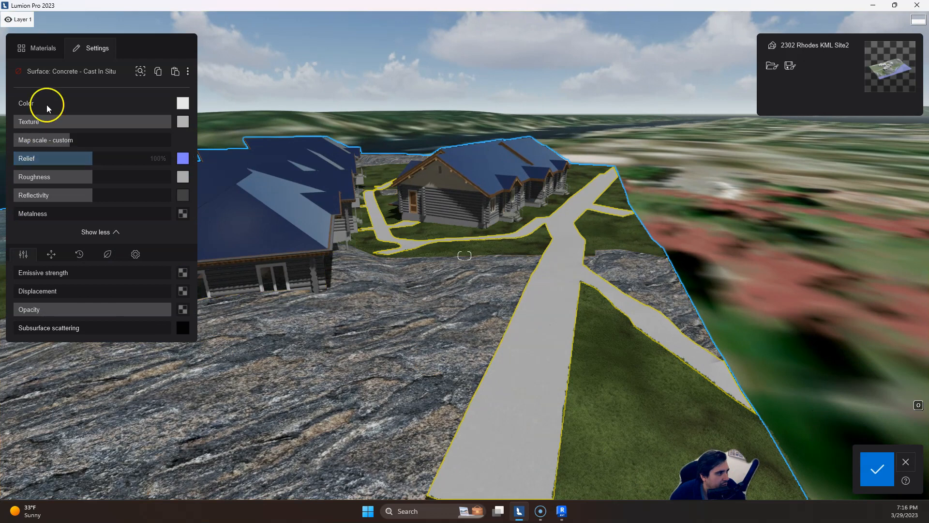
right_drag(505, 334, 489, 318)
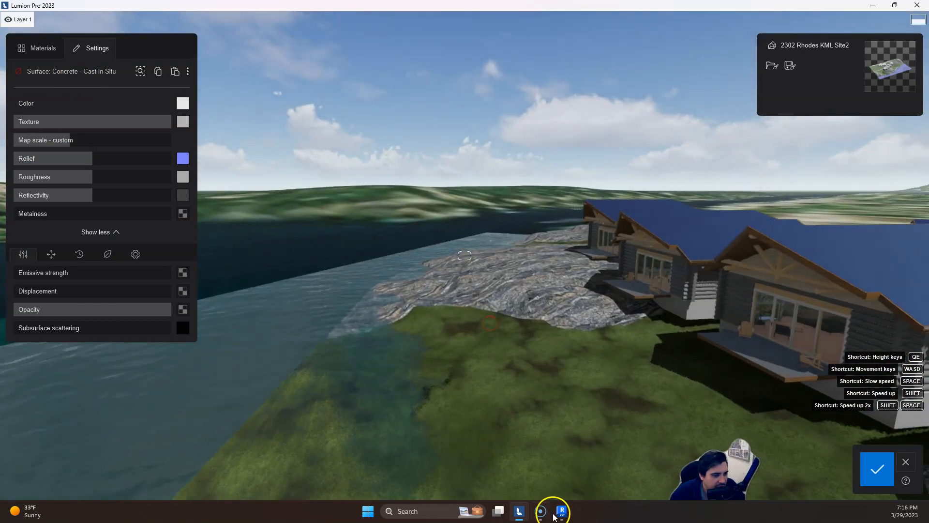
Step: Switch to Revit and inspect the Water topography surface from several angles in the 00 3D Lumion Export view
click(566, 514)
click(566, 514)
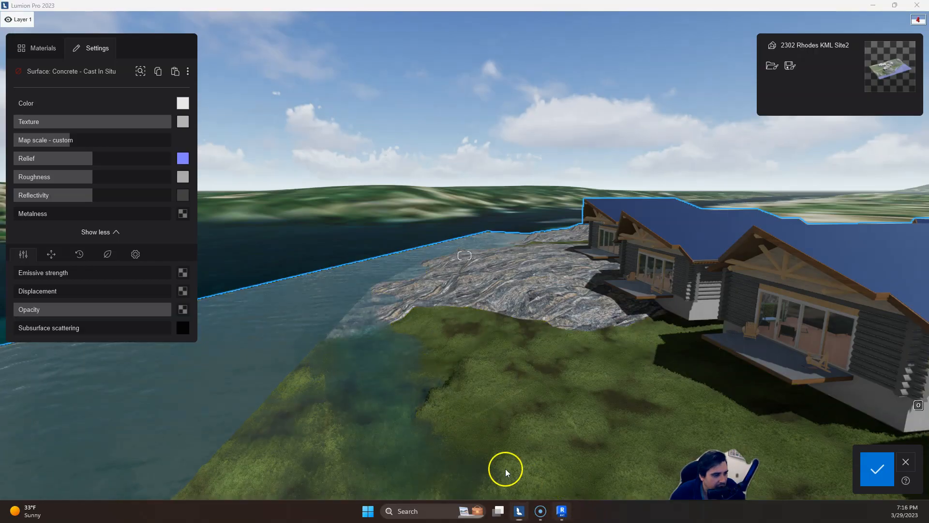
key(alt+Tab)
click(312, 306)
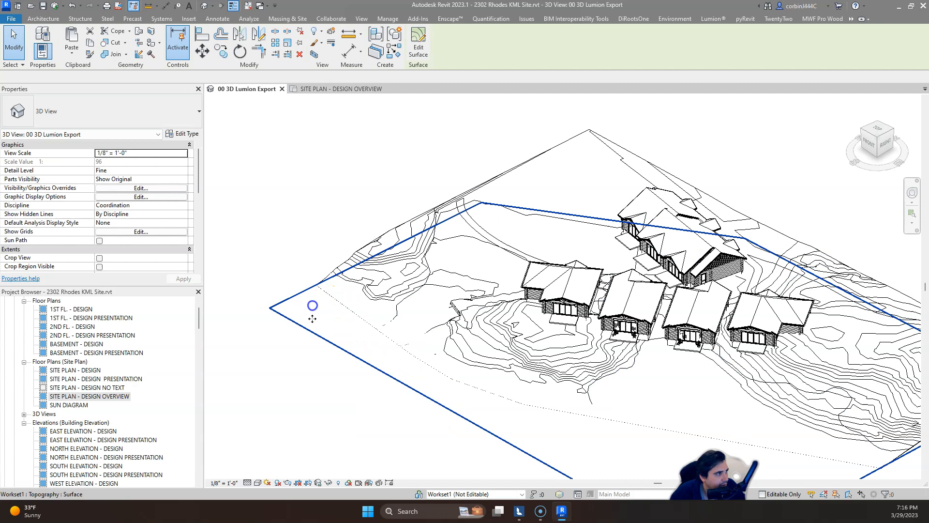
shift+middle_drag(353, 400, 739, 461)
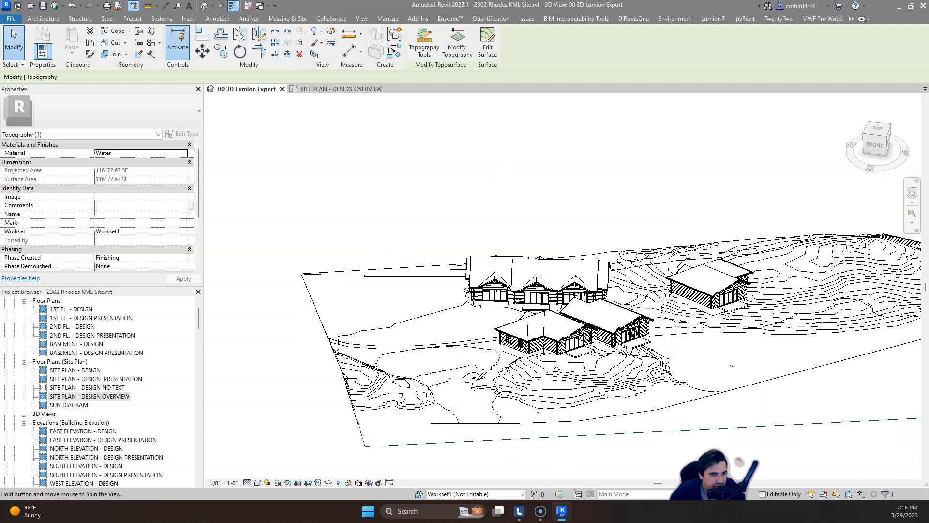
shift+middle_drag(481, 408, 431, 436)
Step: Open the SITE PLAN - DESIGN OVERVIEW view and identify the imported contour drawing by selecting it
click(314, 89)
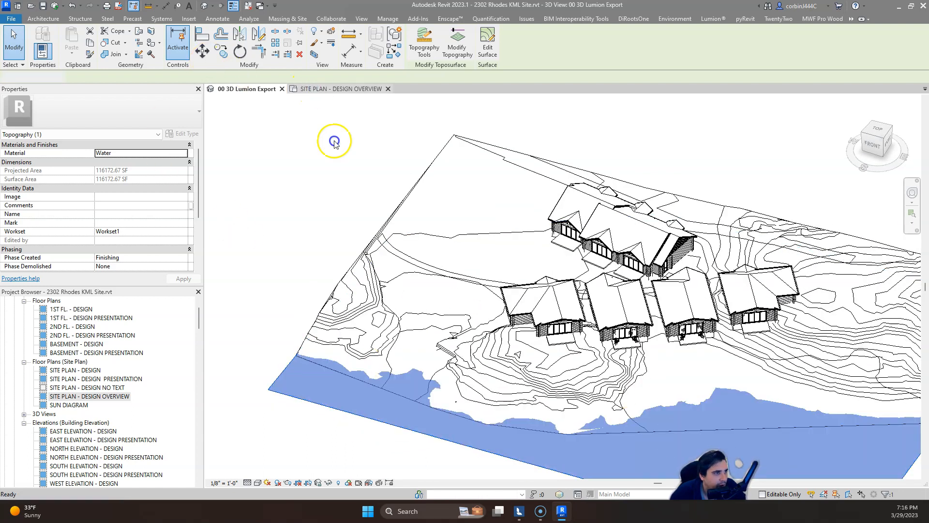
scroll(348, 296, up, 5)
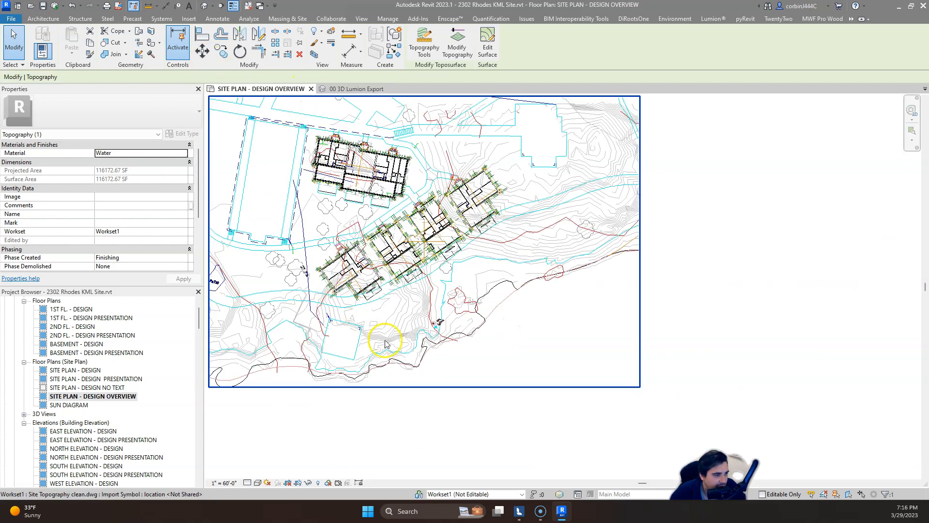
scroll(595, 337, down, 4)
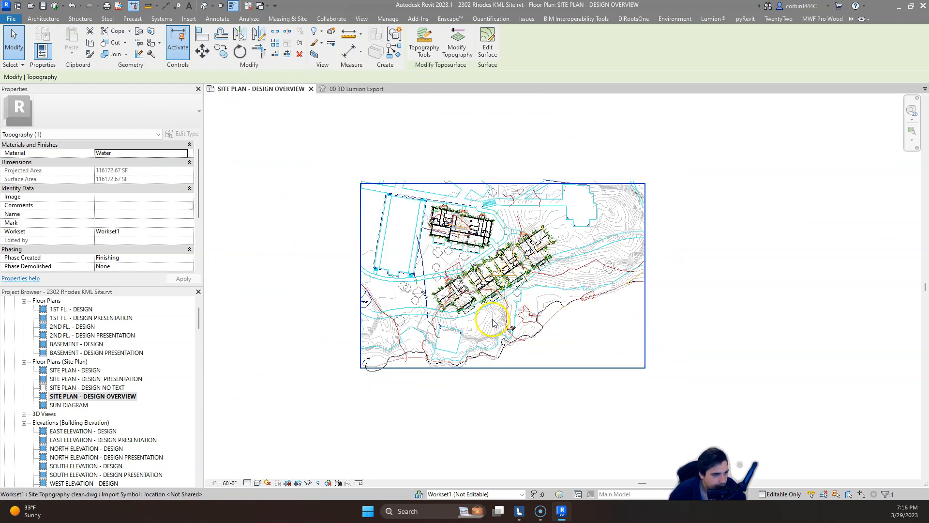
click(503, 305)
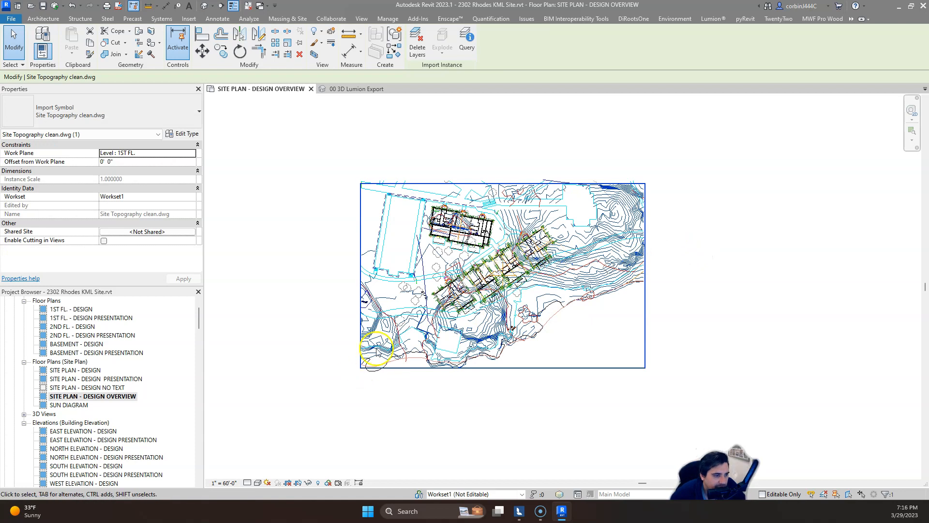
key(Escape)
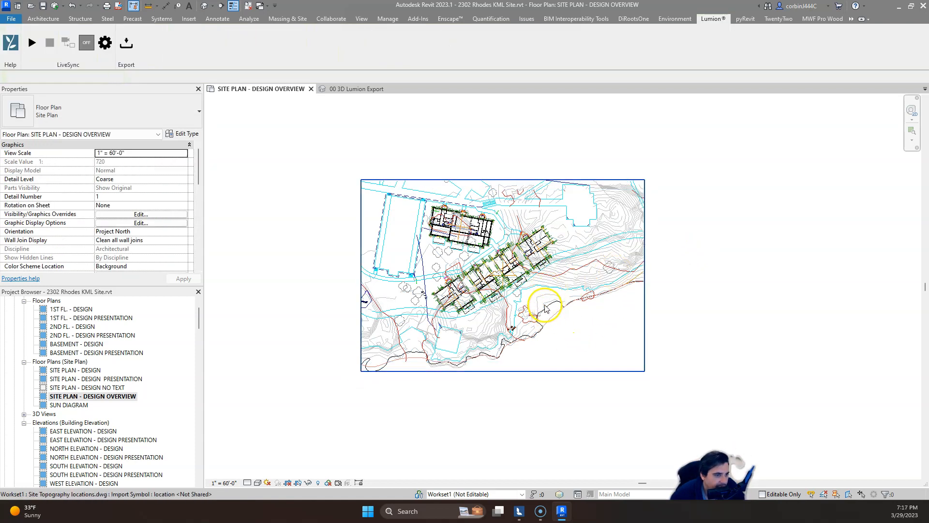
Step: Temporarily hide the Site Topography clean.dwg import, restore it, and dismiss the save reminder without saving
click(544, 306)
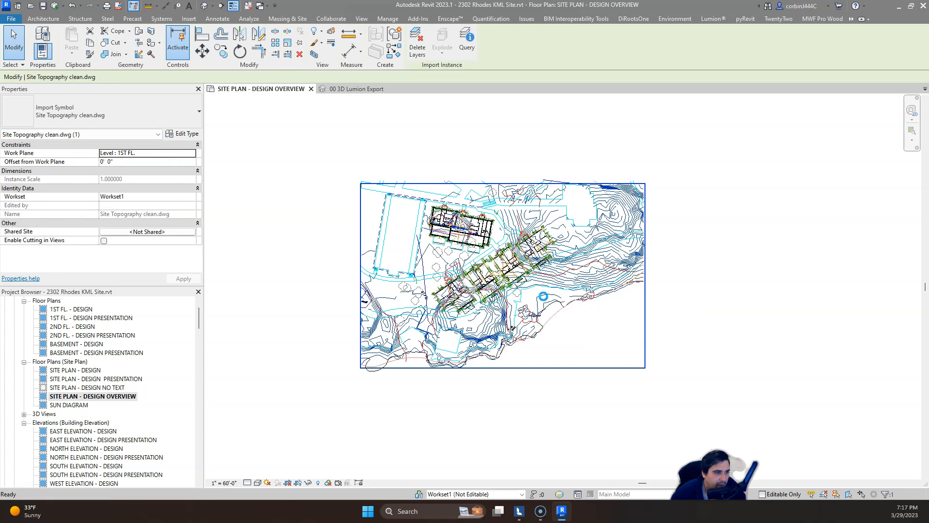
key(h)
key(h)
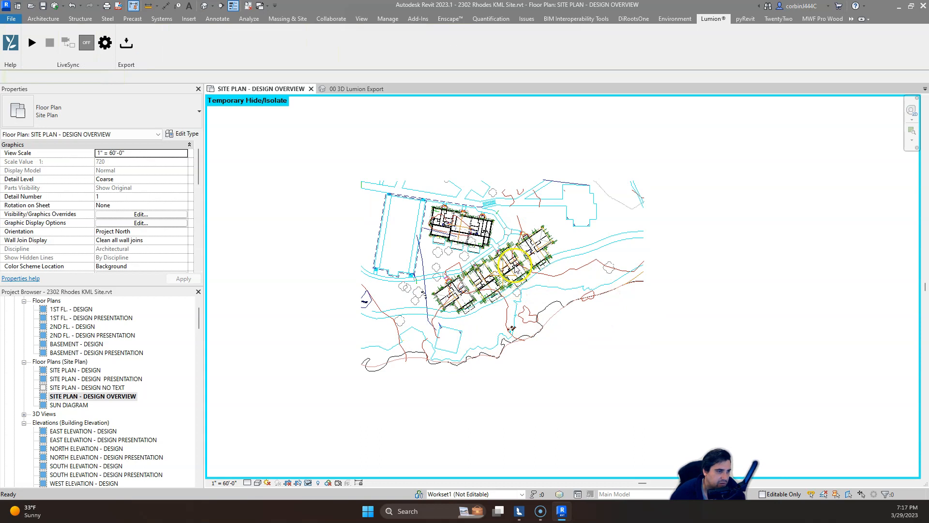
key(h)
key(r)
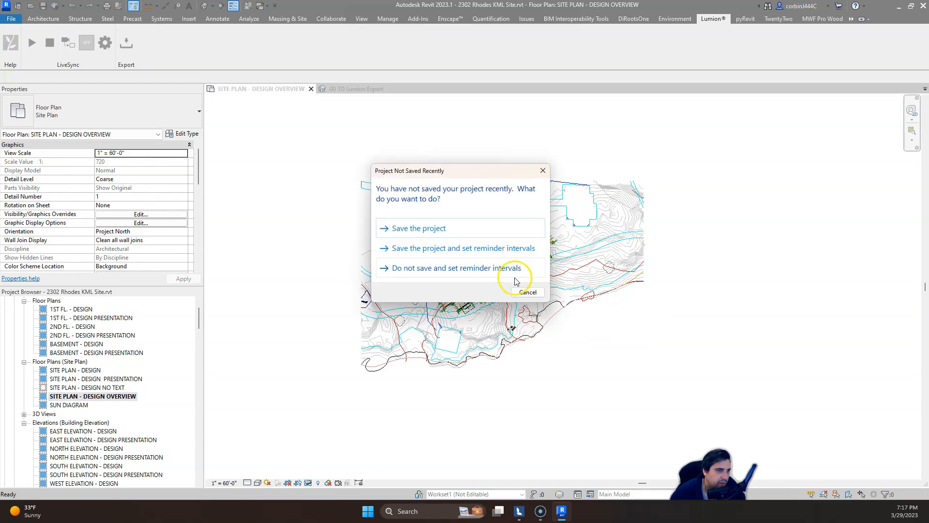
click(527, 292)
Step: Temporarily hide the Site Topography locations.dwg import to see which lines it holds, and restore it
click(565, 213)
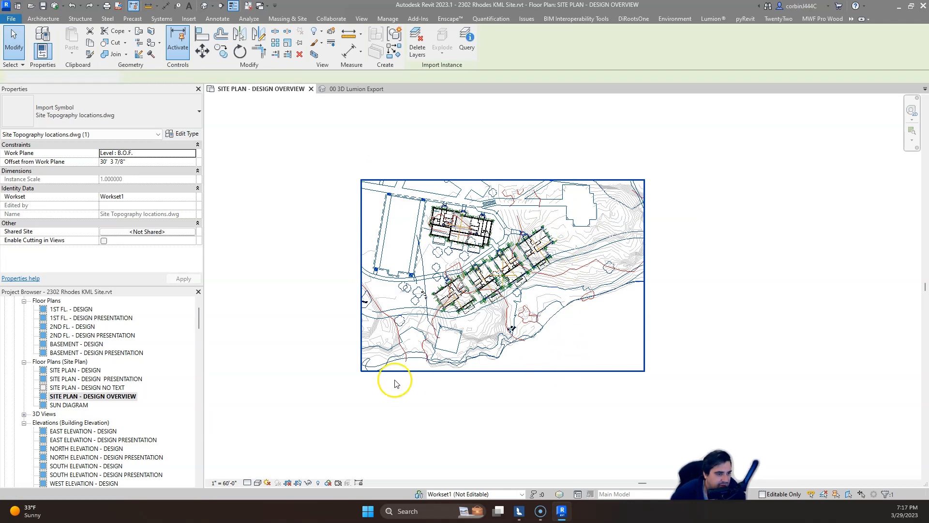
key(h)
key(h)
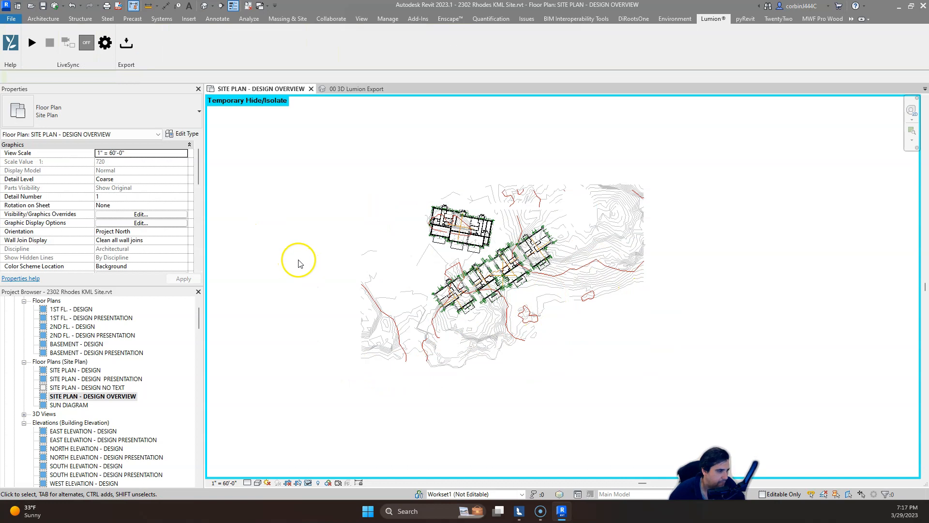
click(307, 483)
click(315, 472)
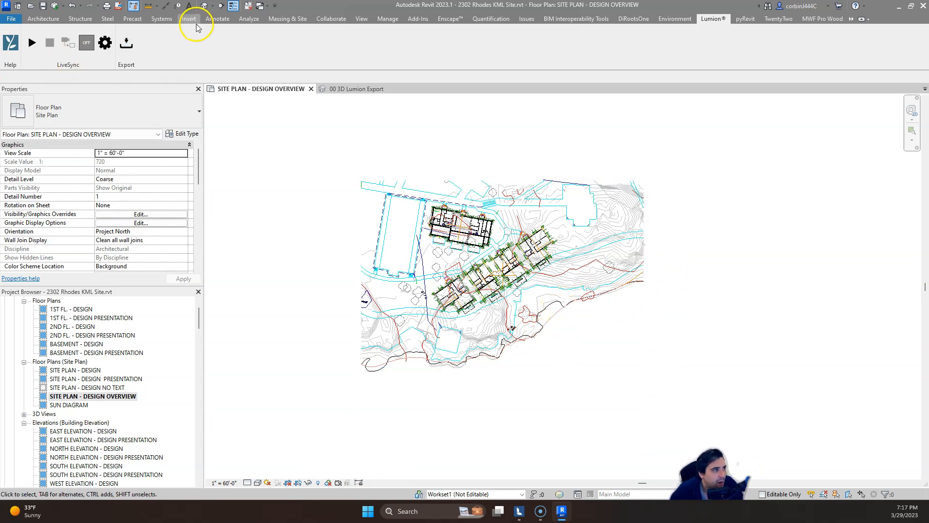
Step: Start a topography subregion and pick the imported drawing's whole shoreline chain as part of its boundary
click(289, 18)
click(415, 43)
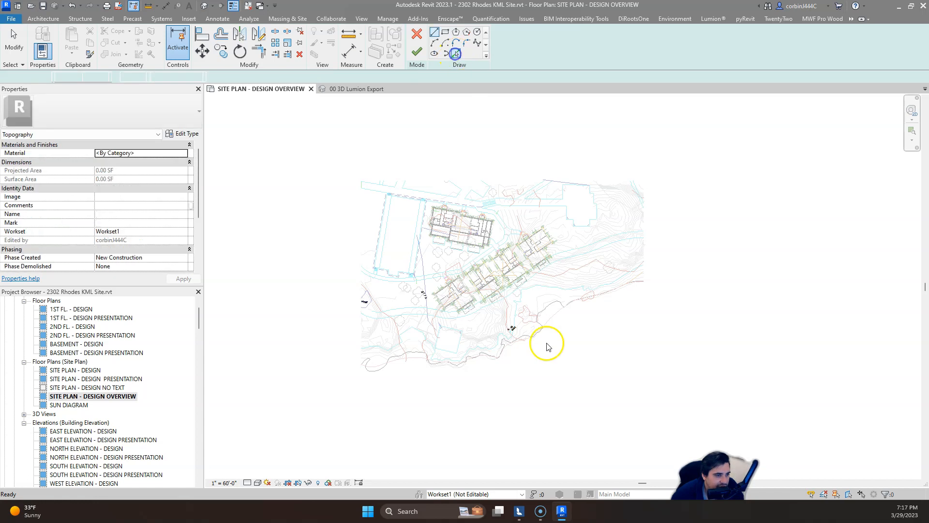
scroll(537, 324, up, 6)
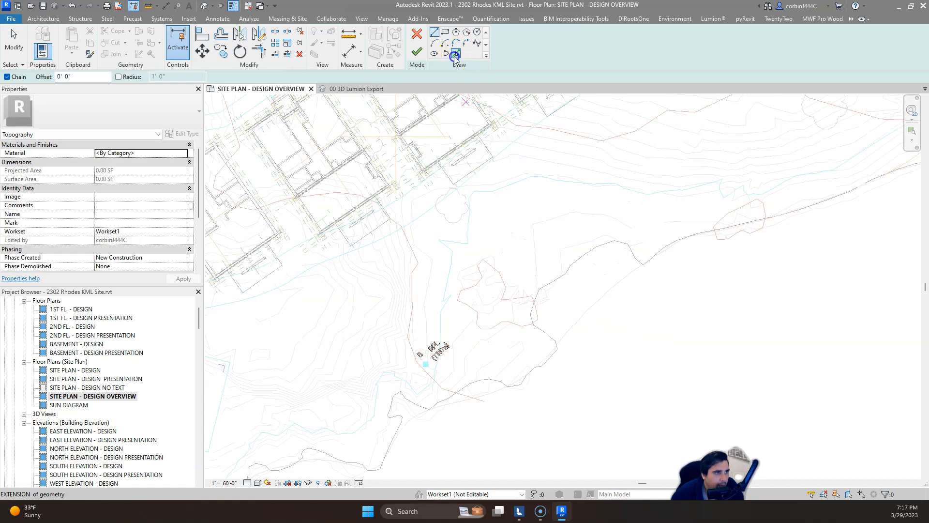
key(Tab)
click(562, 287)
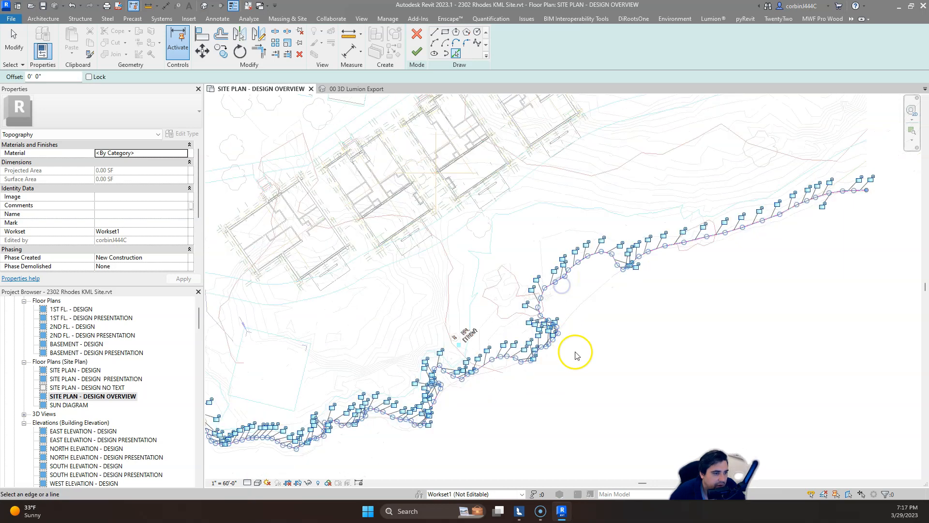
scroll(581, 339, down, 6)
scroll(594, 337, up, 2)
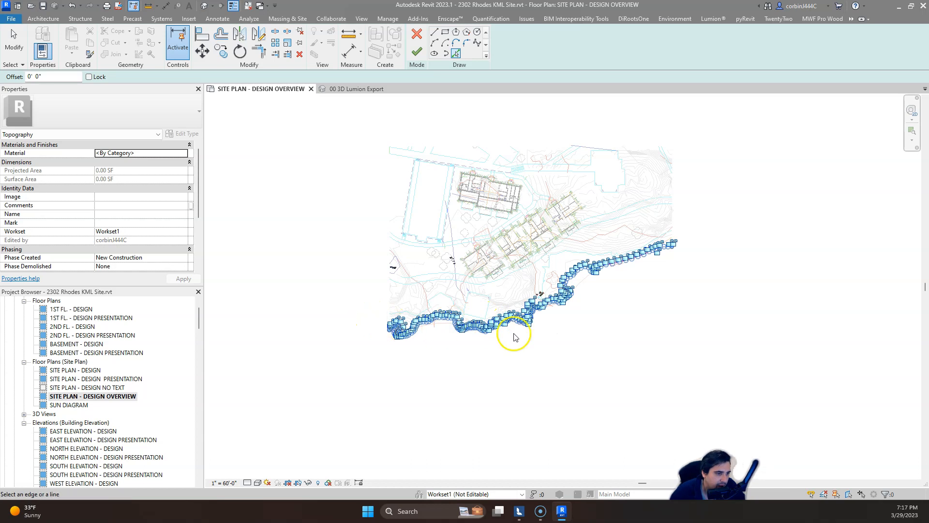
key(Escape)
key(Escape)
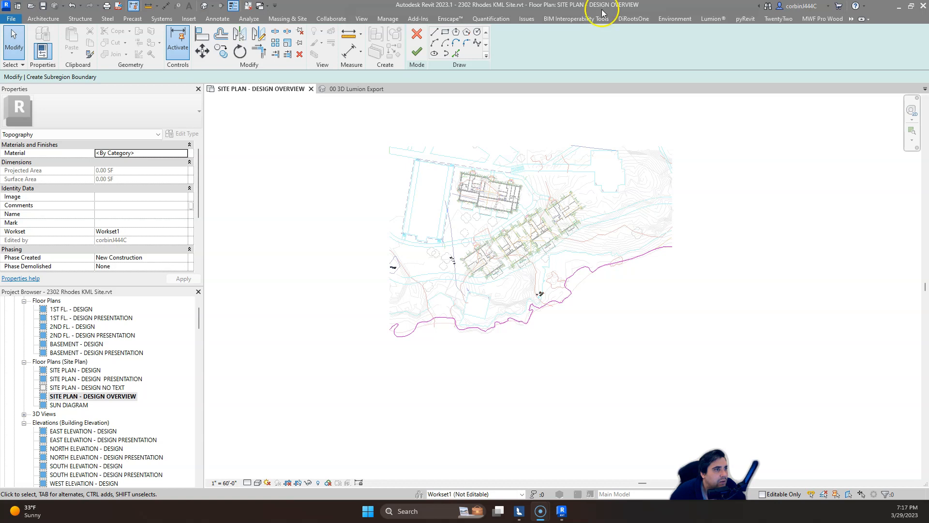
Step: Draw boundary lines from the shoreline's west end, a short one horizontally outward and a long one straight down past the water area
click(389, 292)
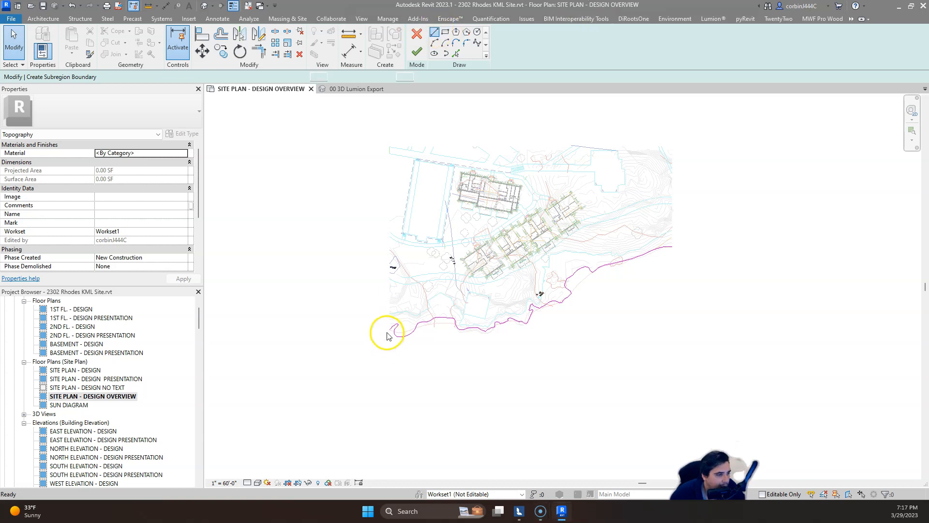
key(l)
key(i)
scroll(382, 334, up, 5)
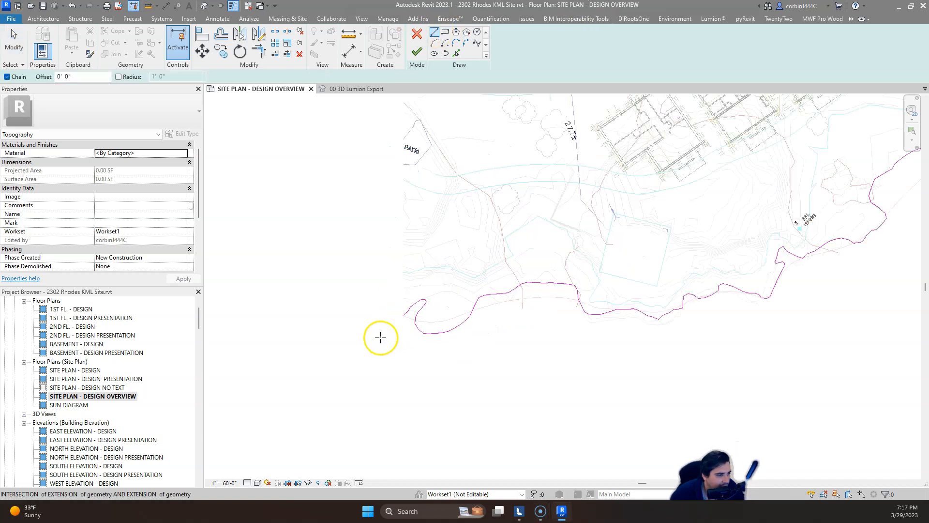
scroll(413, 312, up, 1)
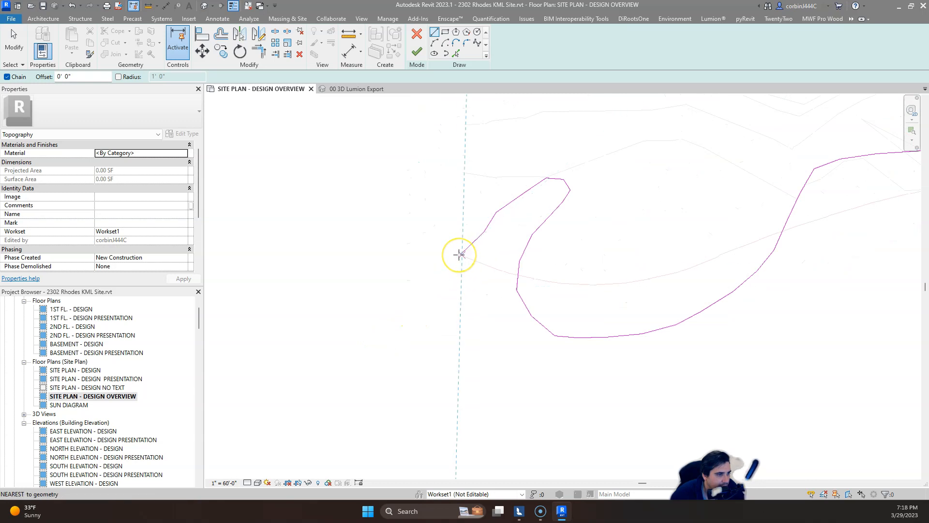
scroll(396, 251, up, 4)
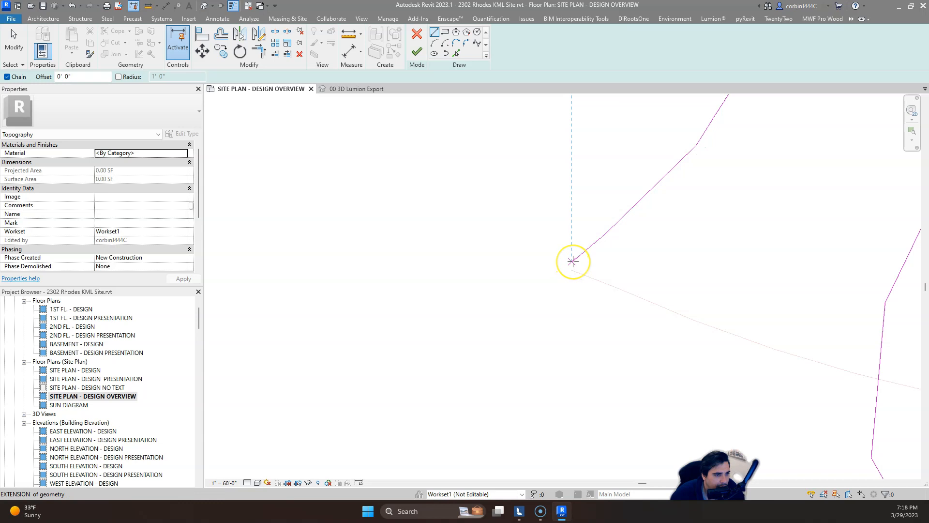
click(572, 261)
scroll(492, 261, down, 3)
click(410, 260)
scroll(410, 260, down, 12)
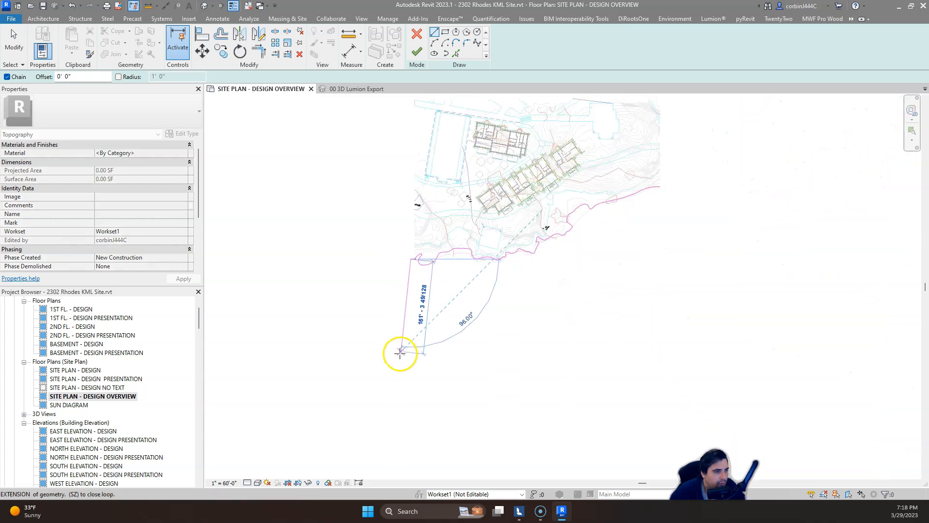
click(411, 343)
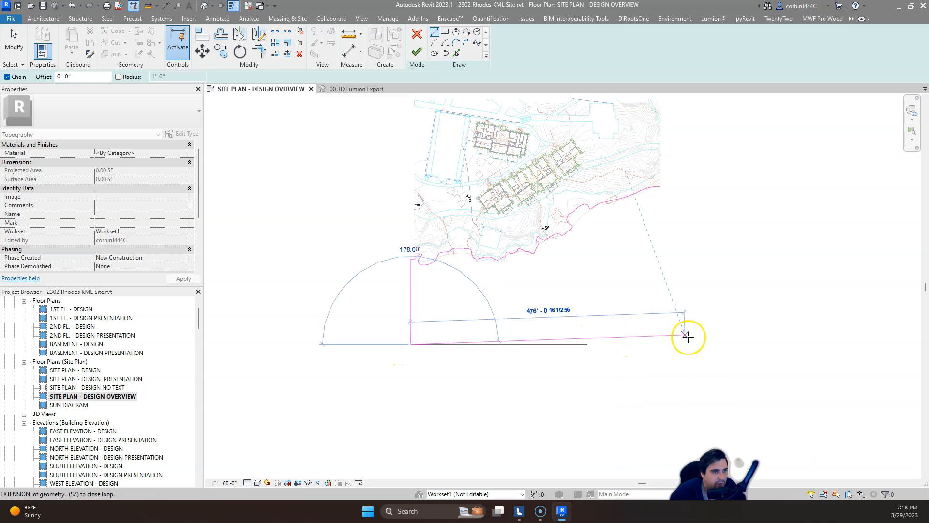
Step: Continue the boundary with a lower edge about 476 ft long, an edge back up, and a line about 43 ft long to the shoreline's east end
click(688, 337)
click(688, 189)
scroll(673, 182, up, 8)
scroll(658, 232, up, 5)
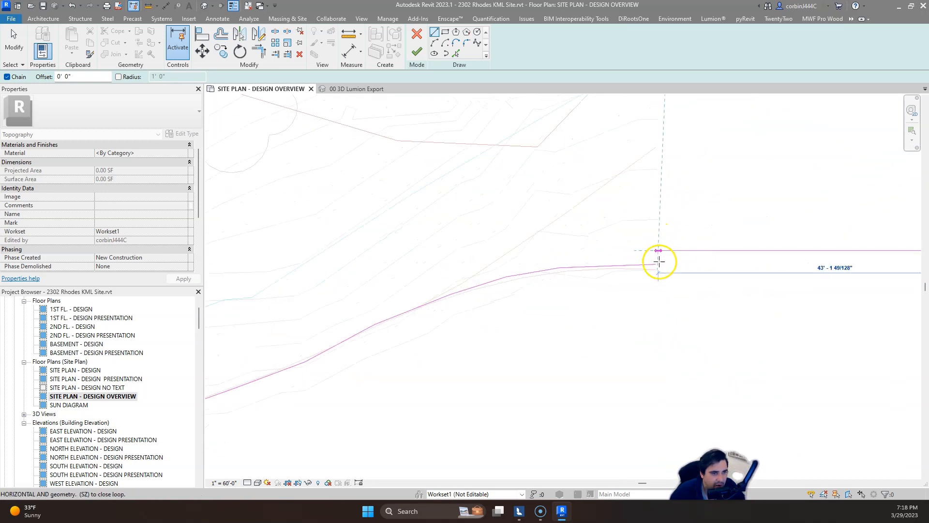
click(656, 263)
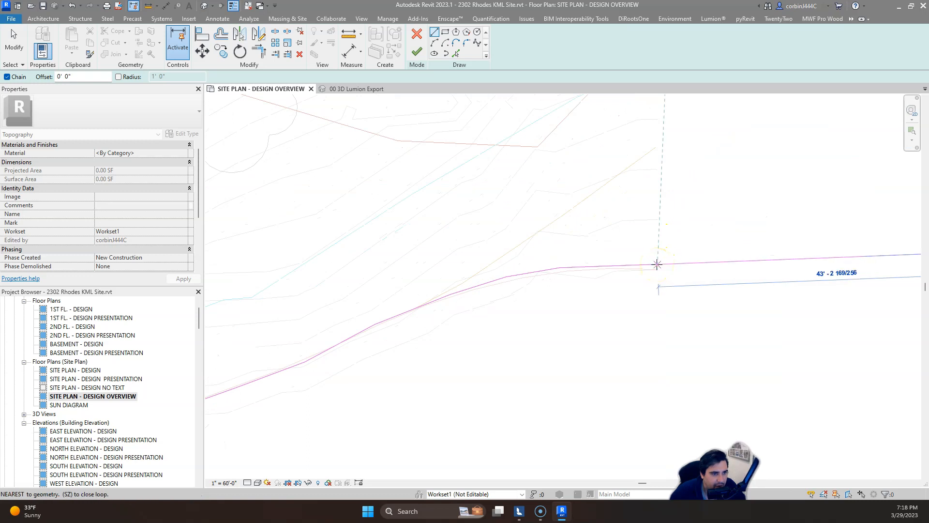
click(657, 264)
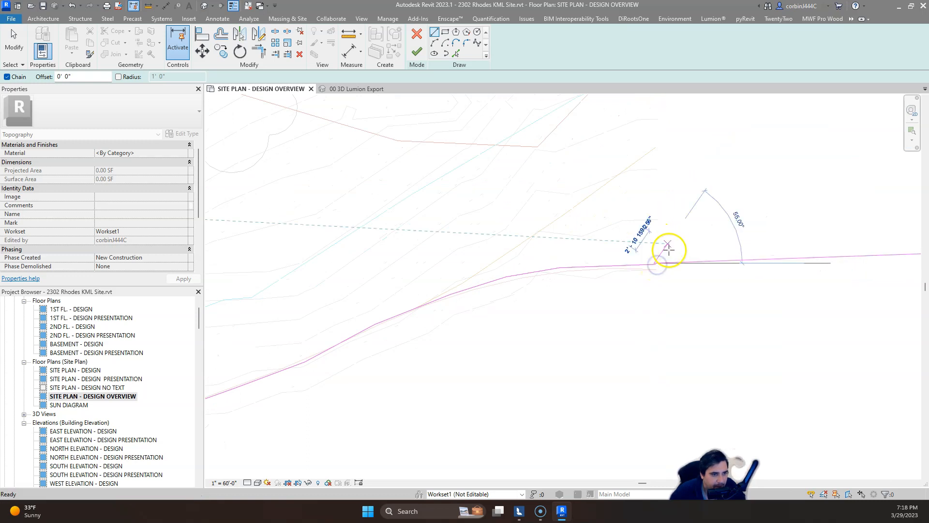
key(Escape)
key(Escape)
Step: Move the closing line's loose end onto the shoreline's east endpoint, and check the boundary corner at the shoreline's west end
scroll(669, 257, up, 5)
scroll(604, 287, up, 5)
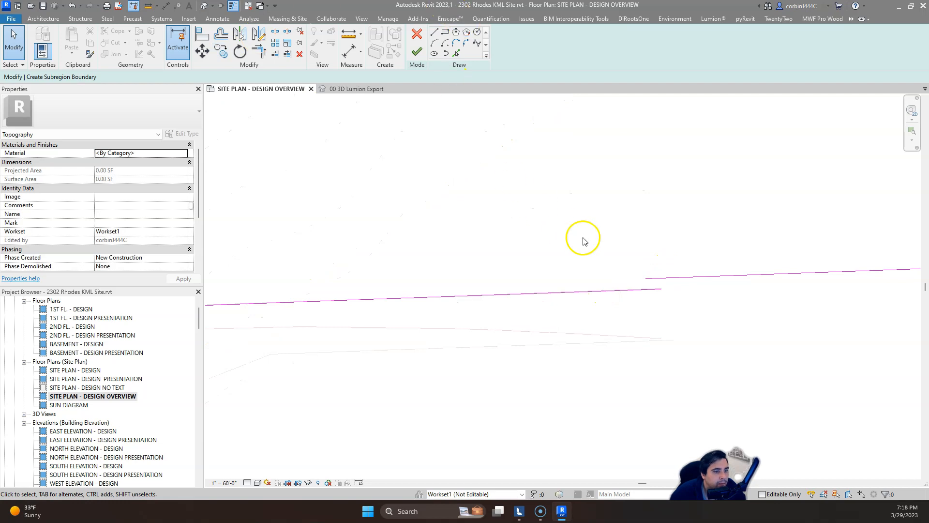
click(656, 279)
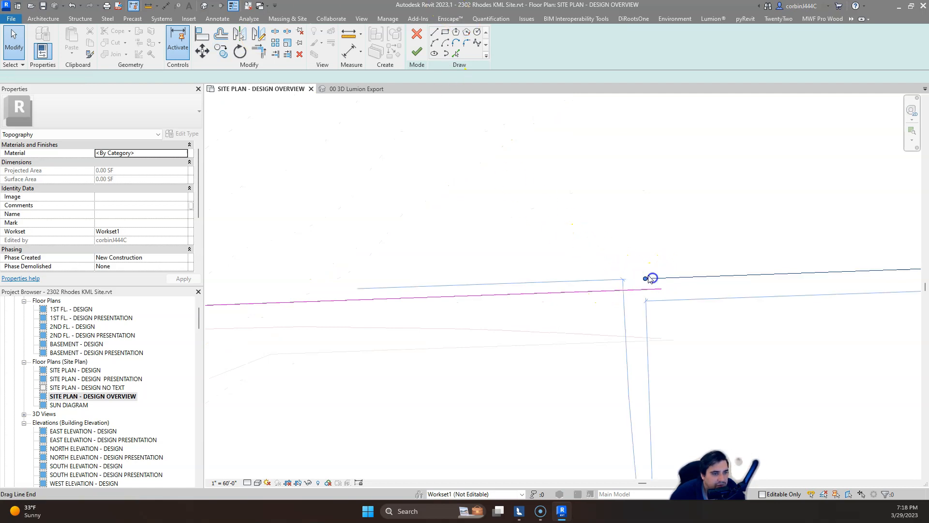
drag(649, 279, 662, 289)
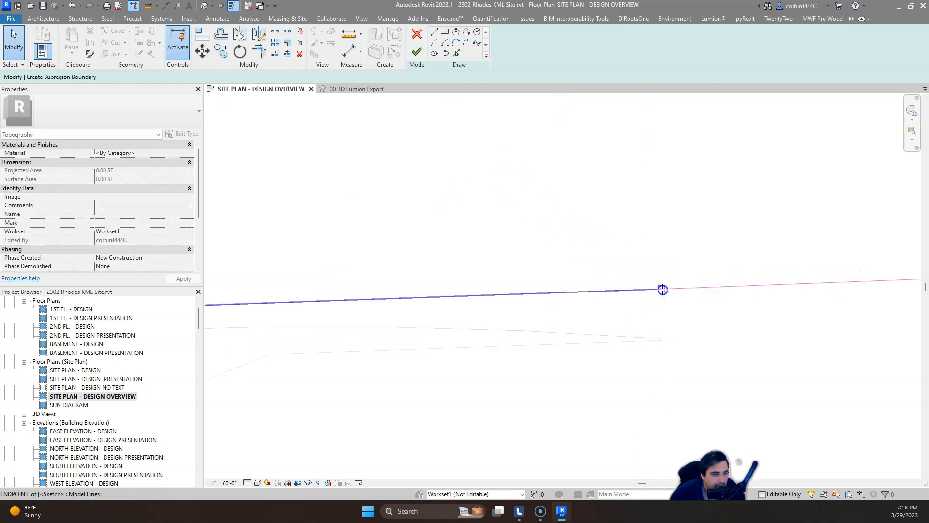
scroll(783, 200, down, 6)
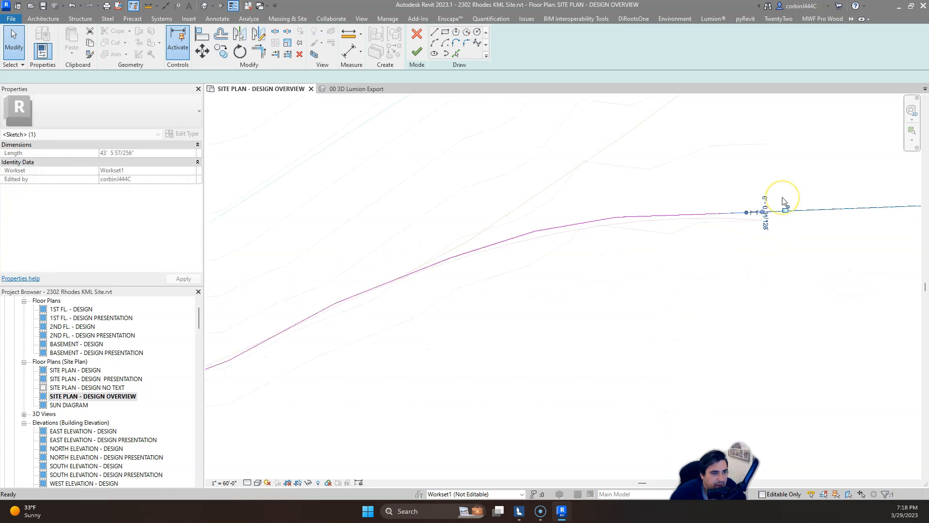
scroll(716, 213, up, 5)
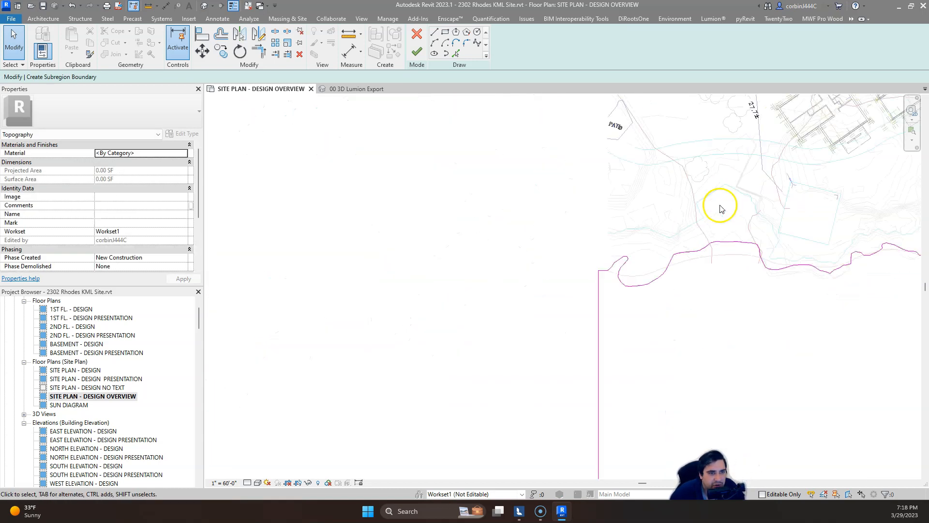
scroll(585, 274, up, 6)
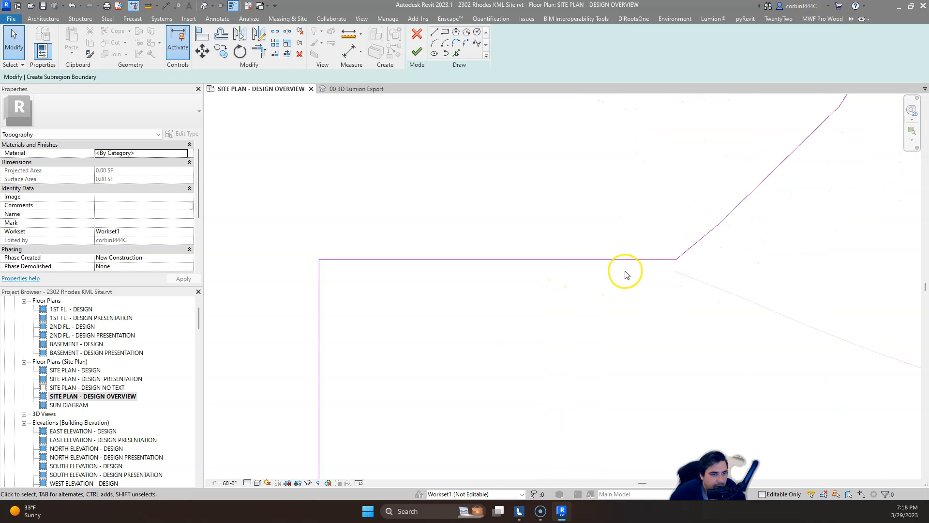
scroll(675, 296, down, 4)
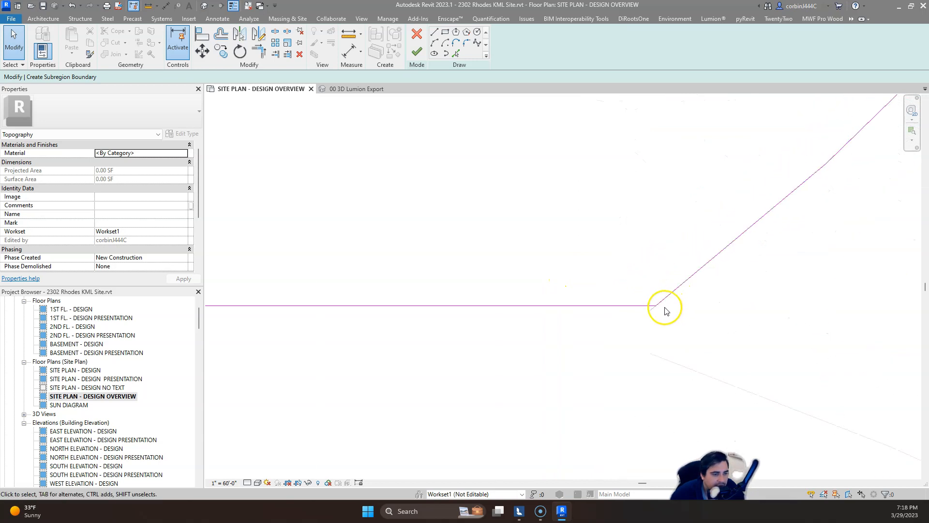
Step: Finish the shoreline subregion boundary and switch to the 00 3D Lumion Export view to see the whole site
click(416, 57)
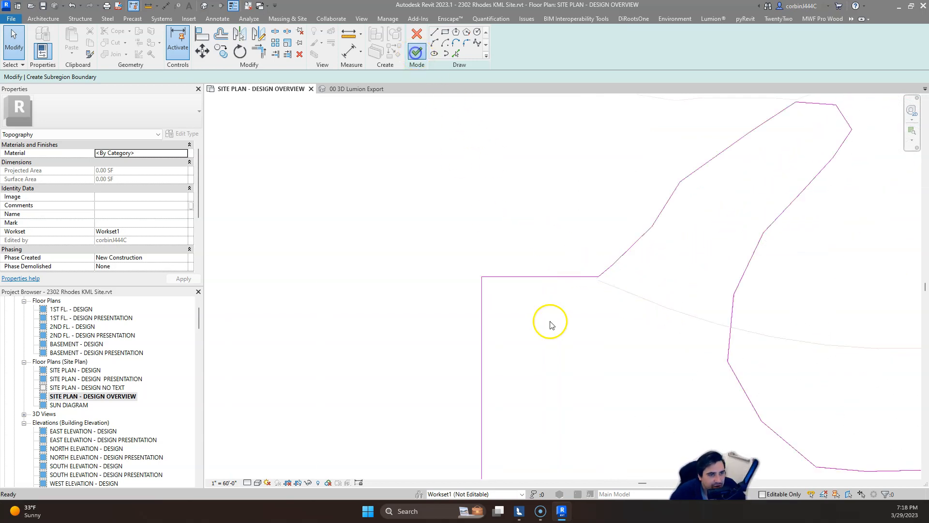
scroll(505, 280, down, 8)
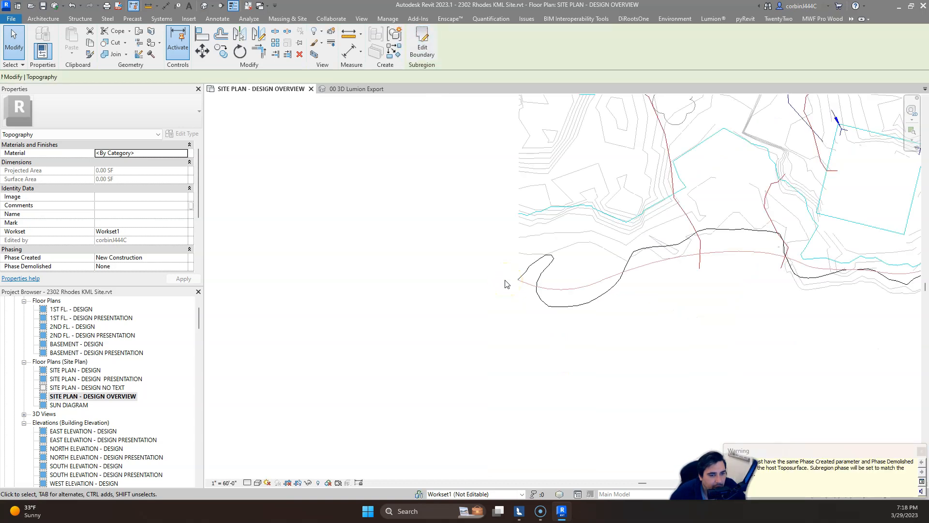
scroll(414, 318, down, 3)
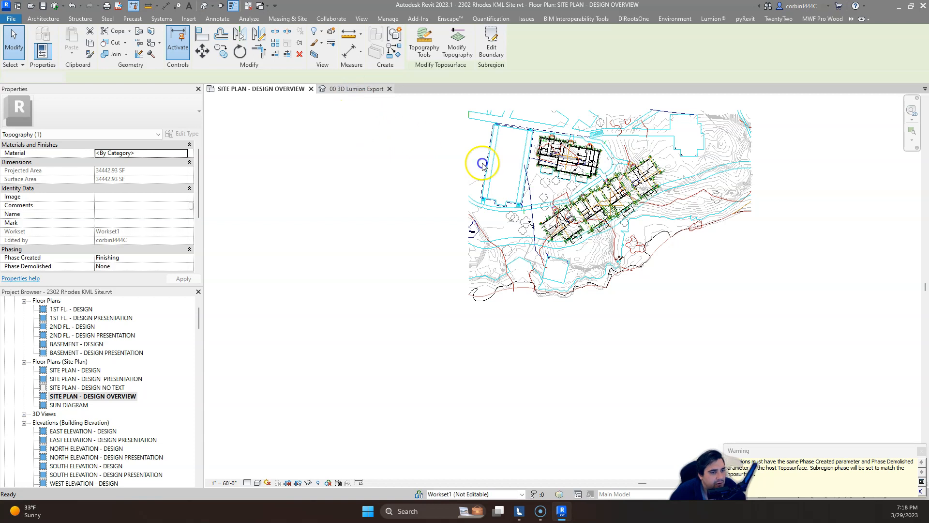
key(ctrl+Tab)
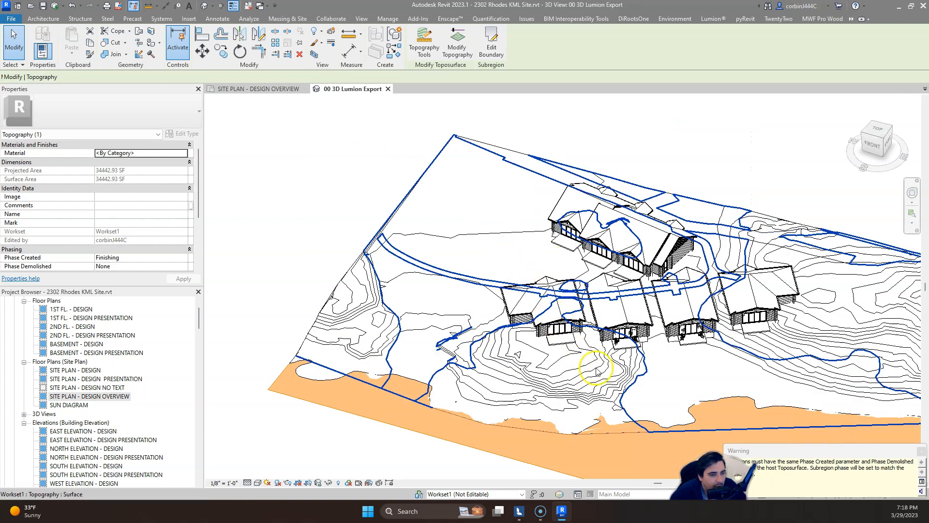
scroll(597, 372, down, 3)
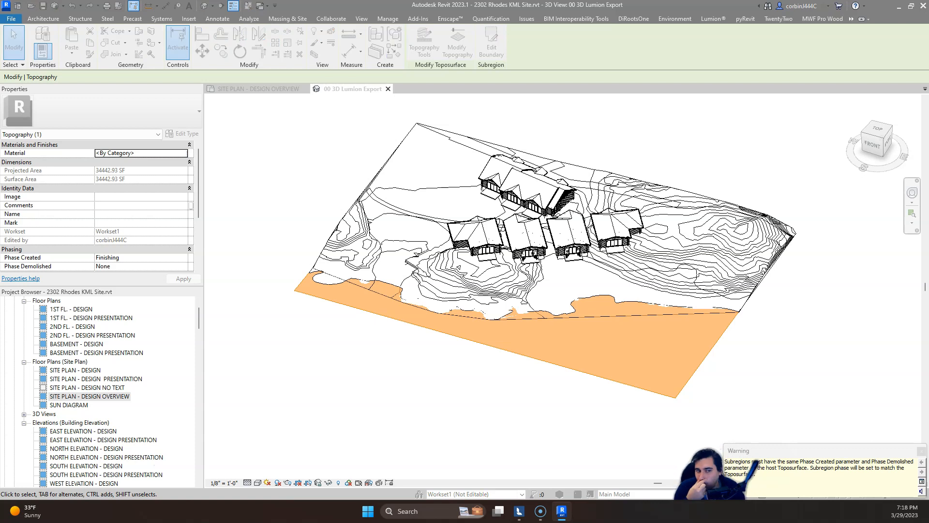
Step: Assign the Site - Sand material to the new shoreline subregion and clear the selection
click(182, 154)
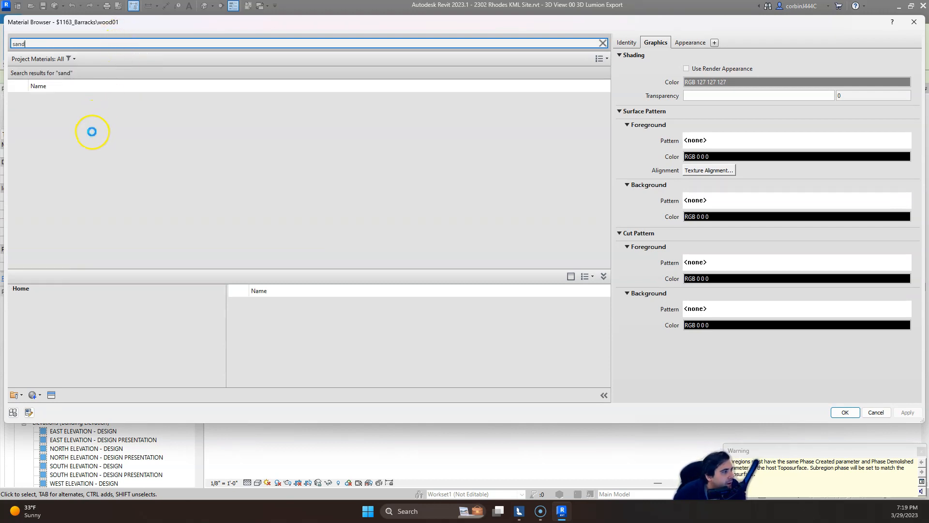
click(62, 144)
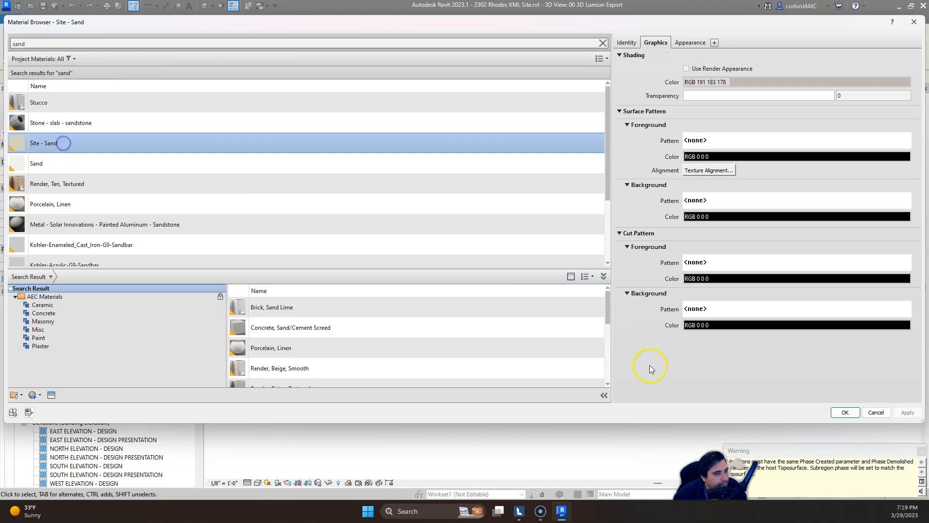
click(853, 413)
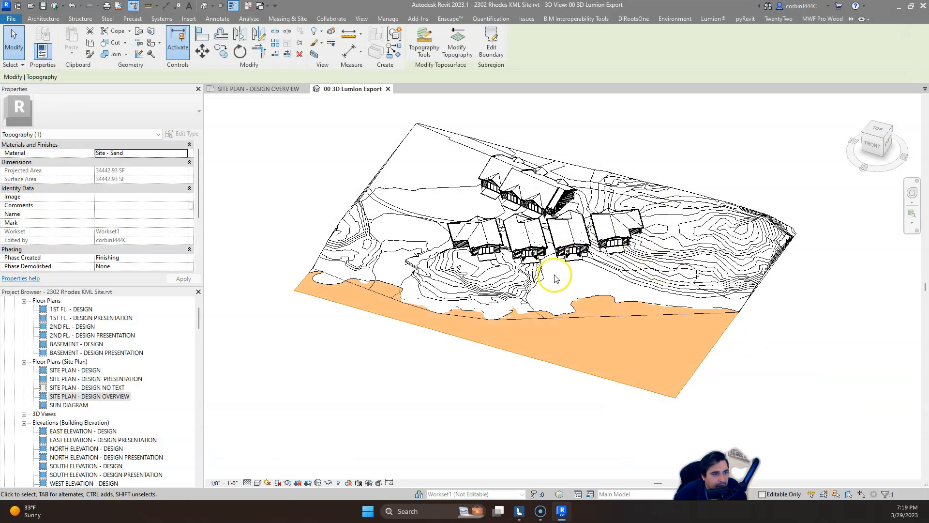
click(762, 338)
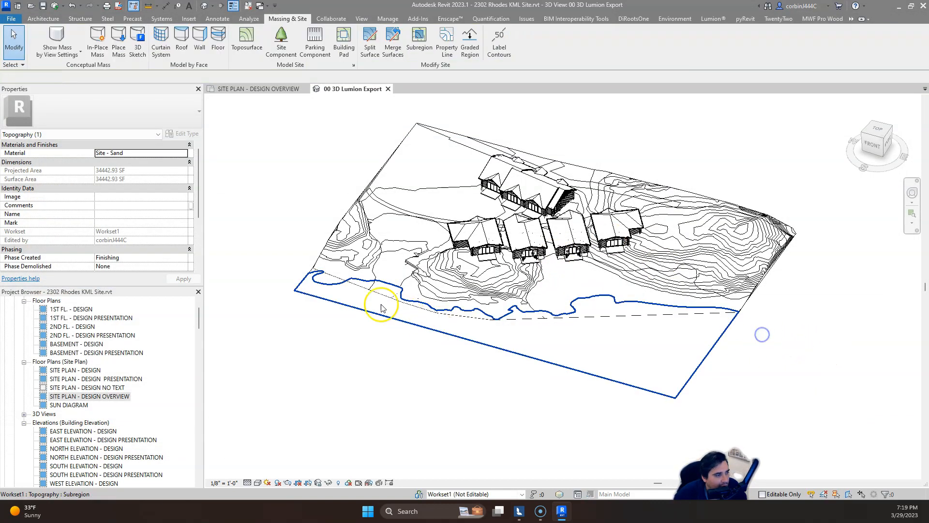
Step: Try removing the water topography surface, check the land surface that remains, and restore the water
click(312, 269)
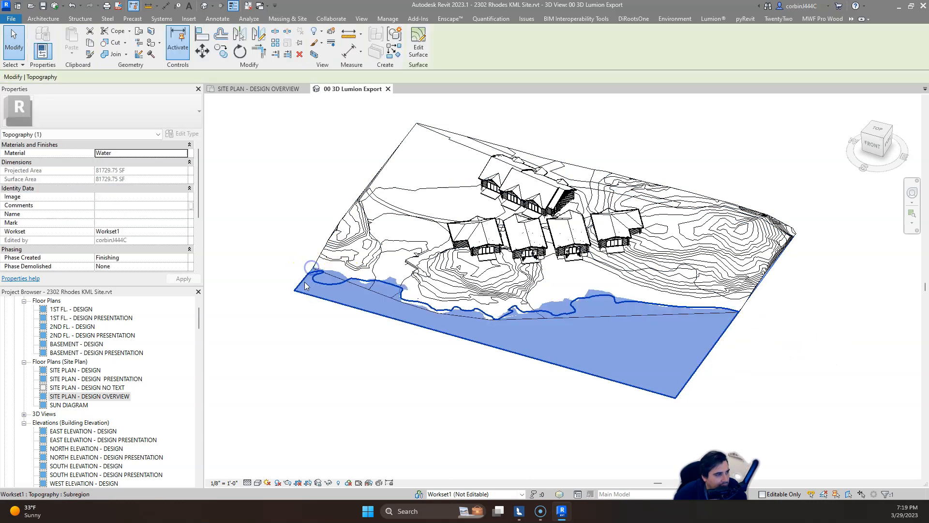
click(299, 232)
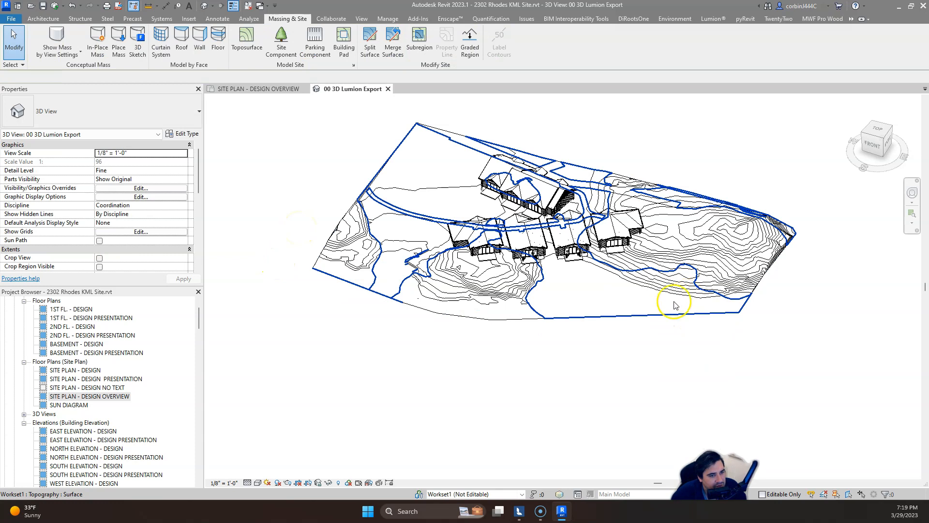
click(652, 306)
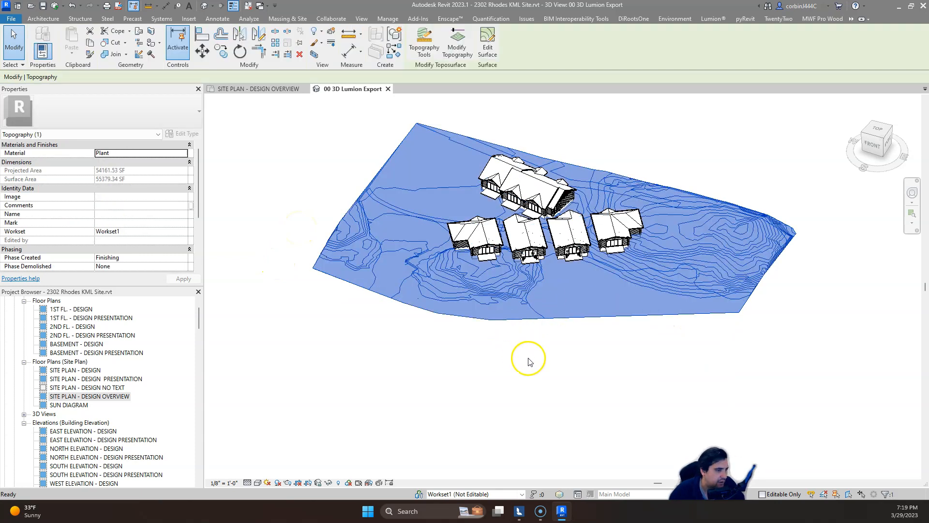
click(529, 362)
click(339, 287)
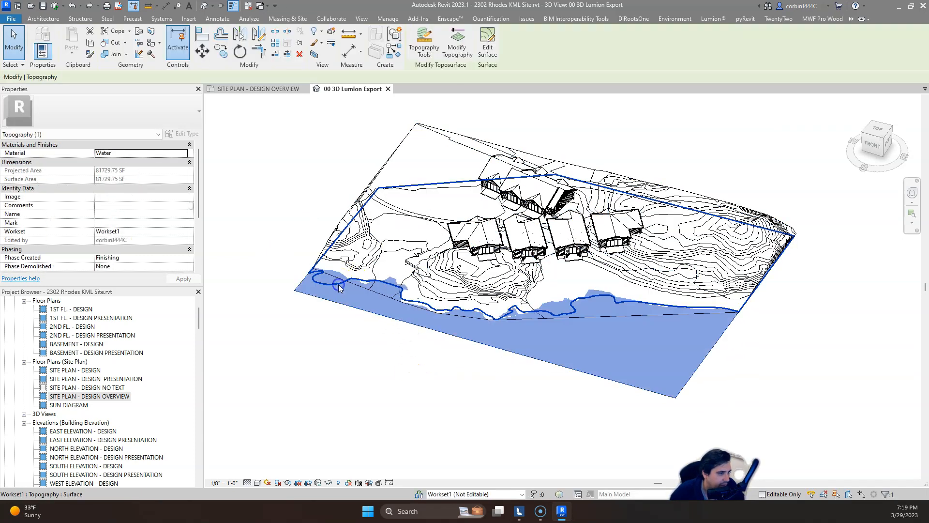
click(301, 339)
Step: Select the sand subregion along the shoreline and open its boundary for editing
click(321, 297)
click(274, 328)
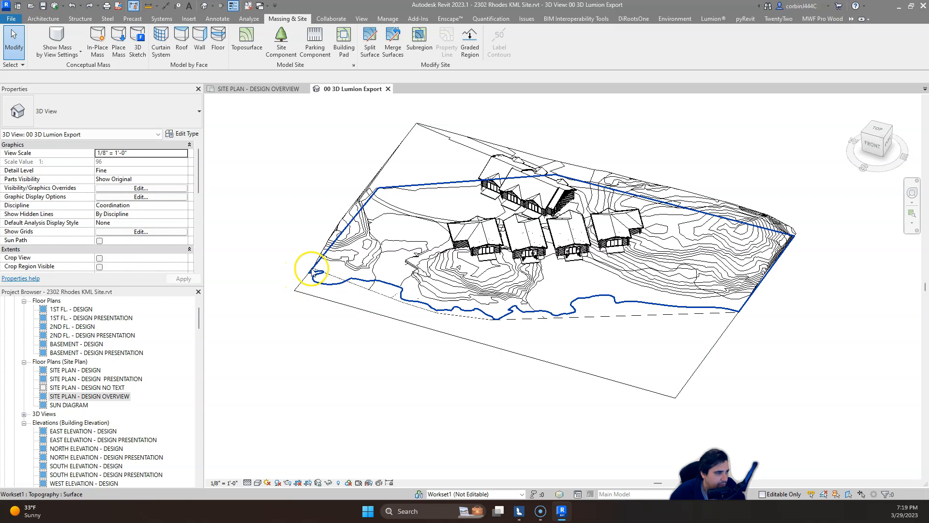
click(311, 271)
click(341, 283)
click(329, 298)
click(332, 296)
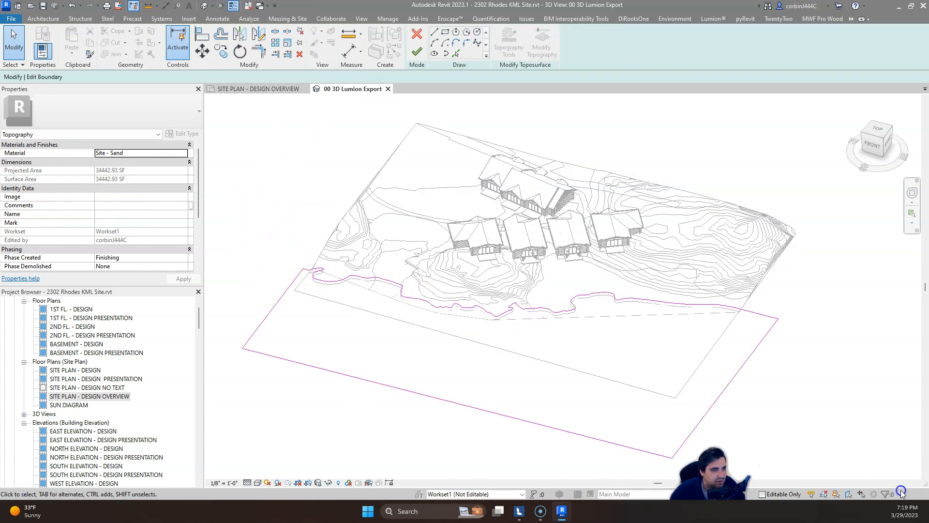
Step: Copy all of the sand subregion's boundary lines and leave the boundary sketch without saving changes
mouse_move(225, 223)
mouse_down()
mouse_move(425, 408)
mouse_move(895, 479)
mouse_move(265, 250)
mouse_move(533, 384)
mouse_move(846, 469)
mouse_up()
key(ctrl+c)
click(361, 169)
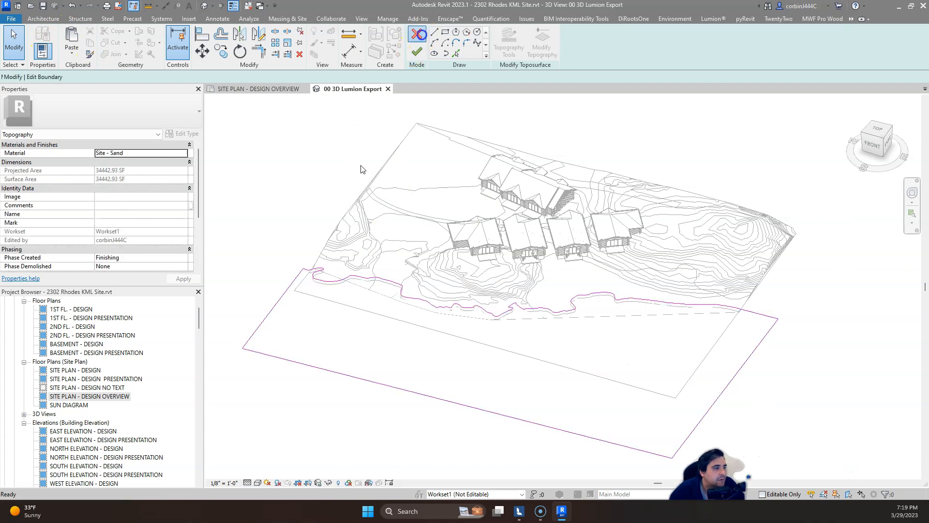
Step: Remove the water surface from the model and check how far the gray stone subregion reaches along the land's front edge
click(309, 271)
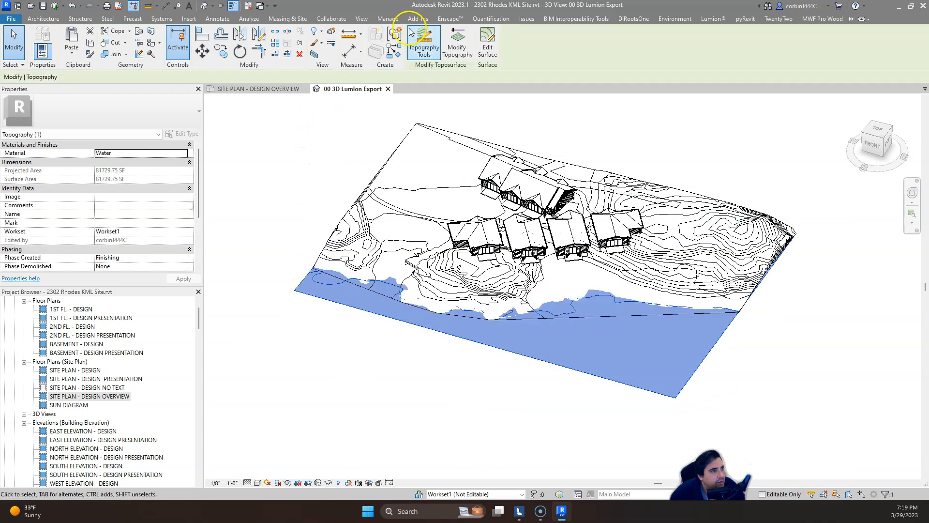
click(415, 44)
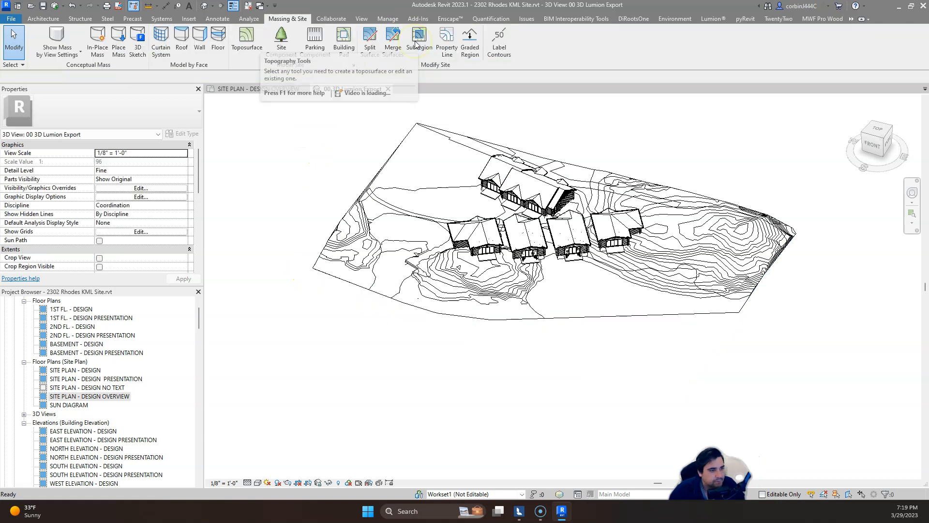
click(373, 280)
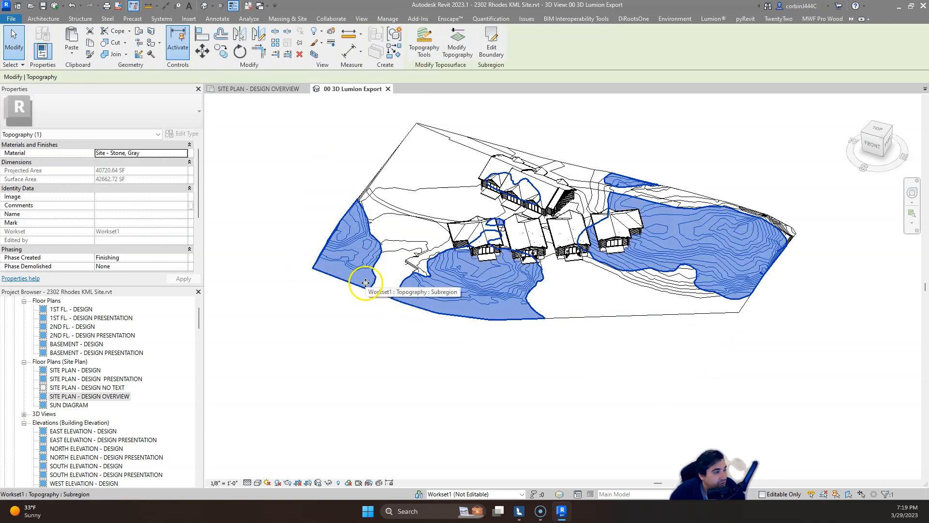
scroll(363, 276, up, 3)
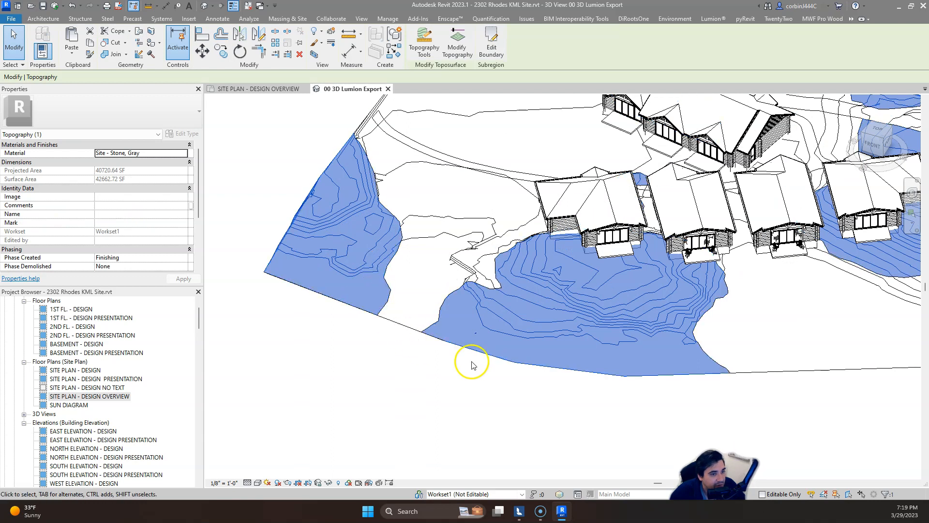
scroll(473, 363, down, 1)
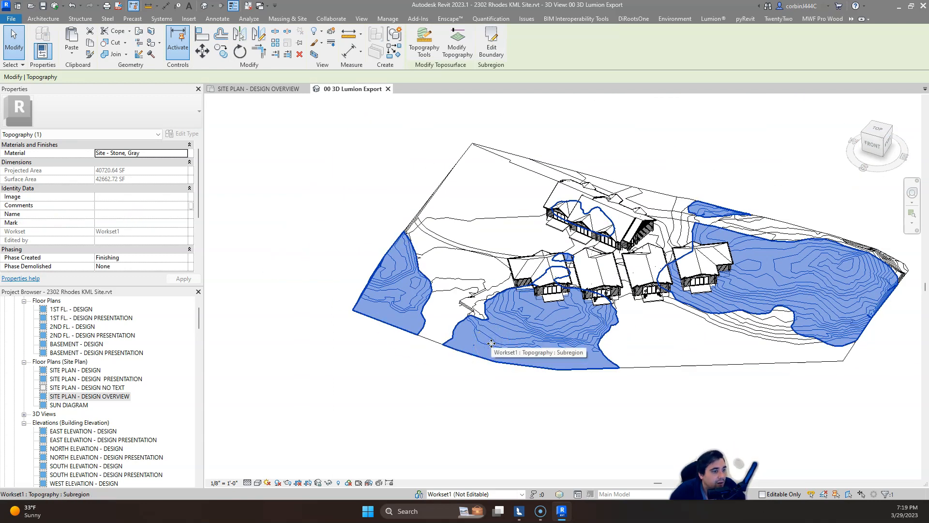
click(495, 43)
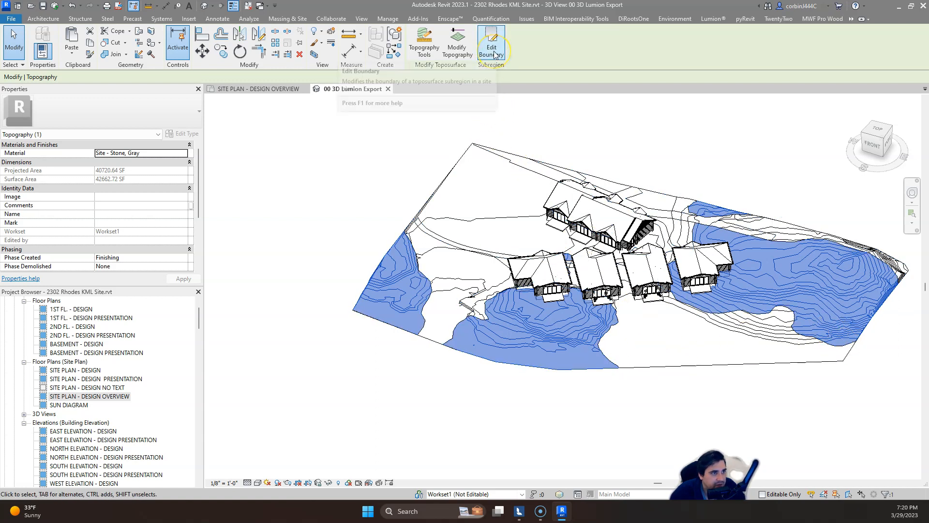
click(257, 344)
Step: Start a new topography subregion and paste the copied boundary lines aligned to the 1ST FL. level
click(420, 41)
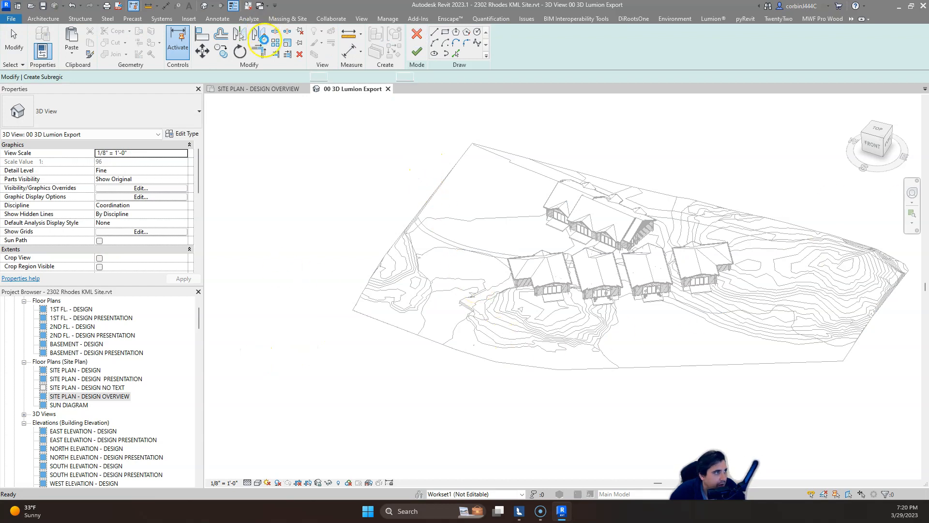
click(72, 50)
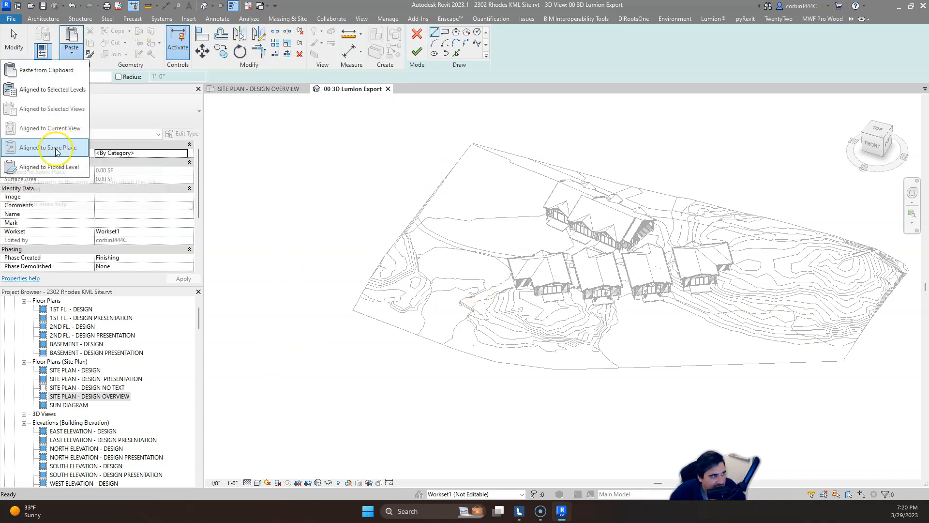
click(54, 89)
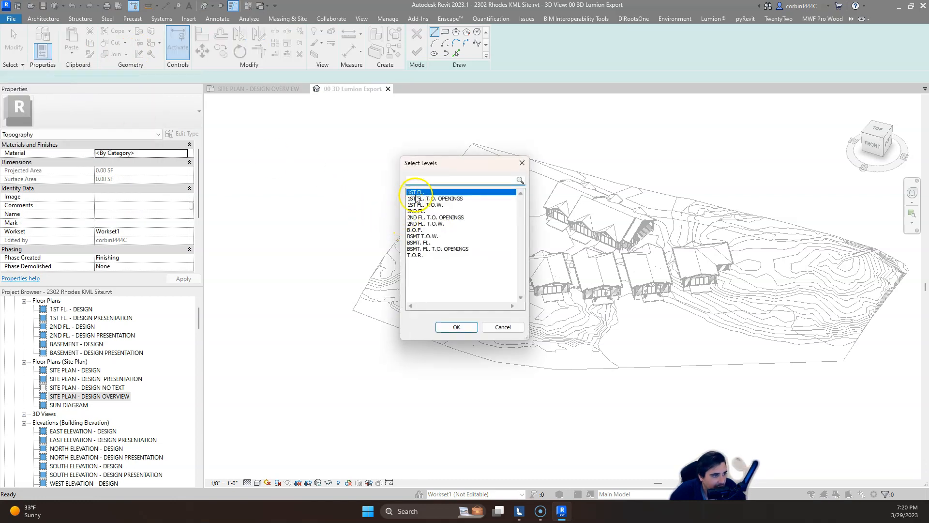
double_click(415, 193)
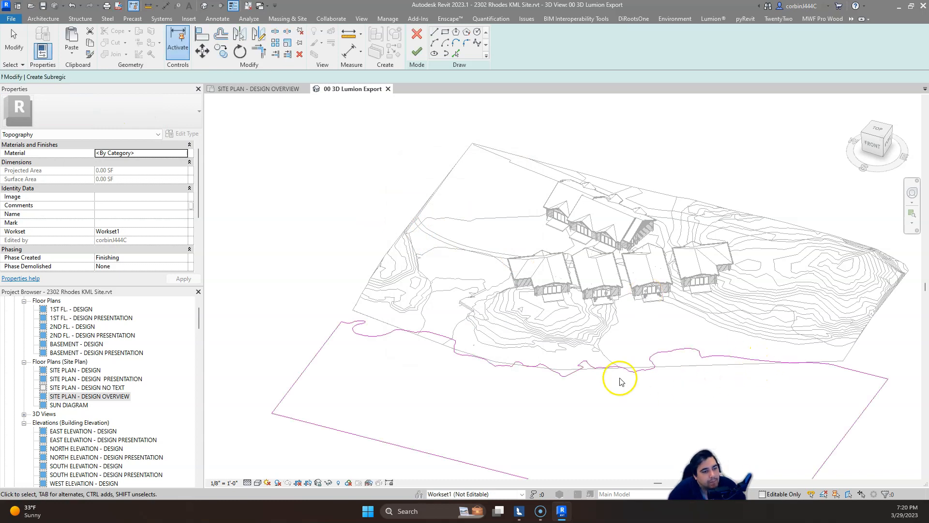
Step: In the top view, draw boundary lines along the western stone region's east edge, from the shoreline down to the land's south edge
click(869, 142)
scroll(523, 380, up, 3)
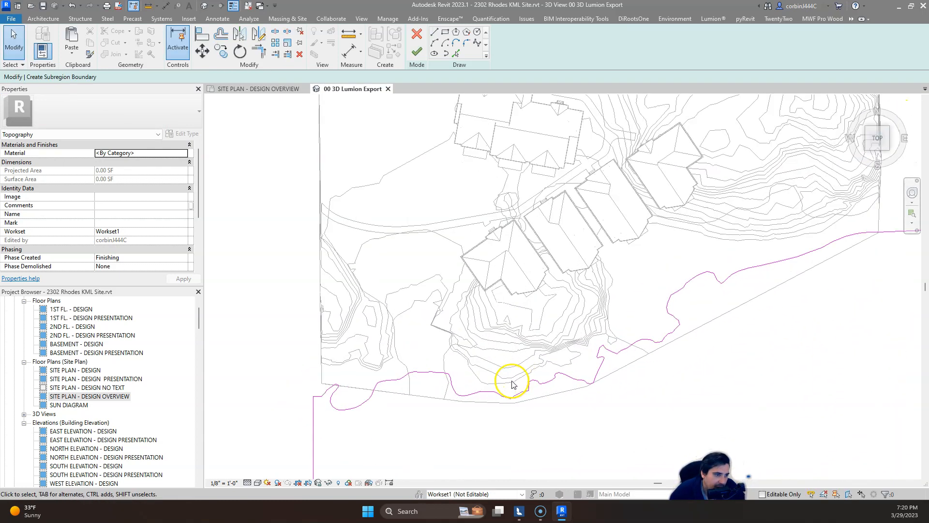
scroll(514, 385, up, 2)
scroll(454, 359, up, 4)
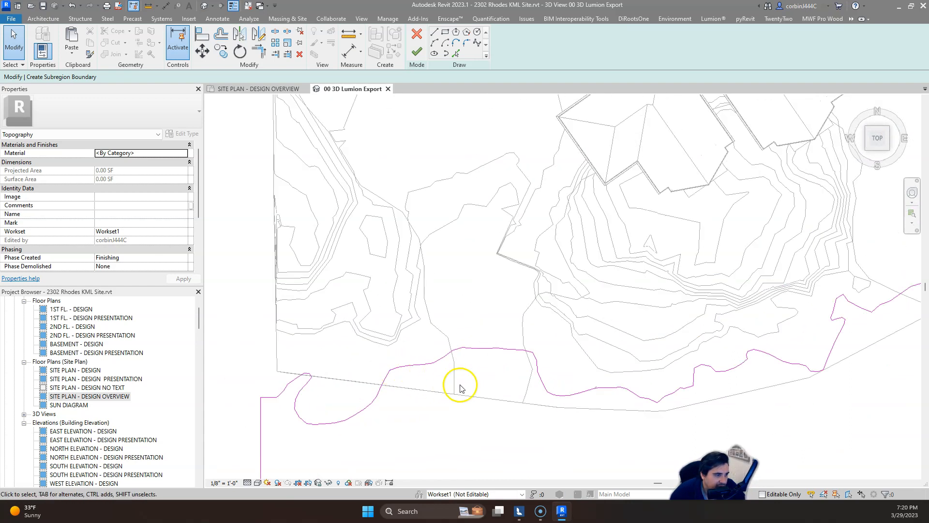
click(453, 54)
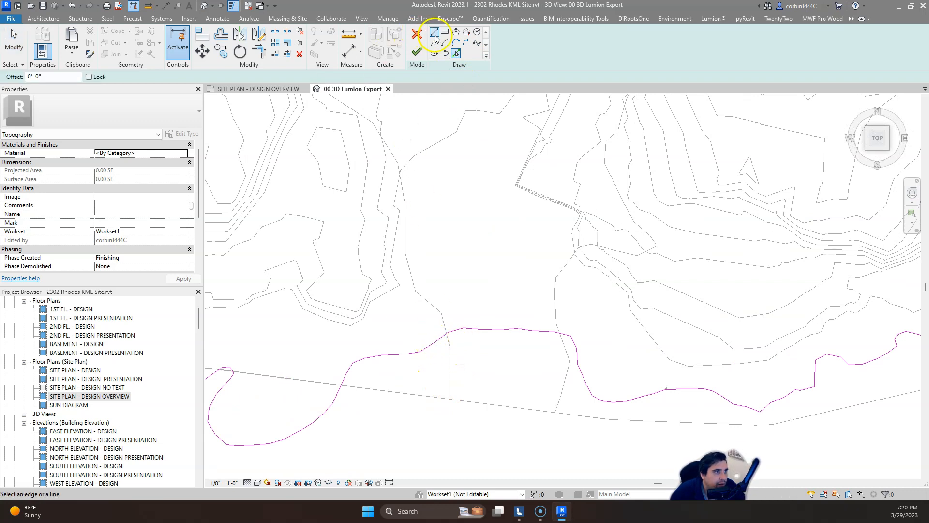
scroll(440, 361, up, 5)
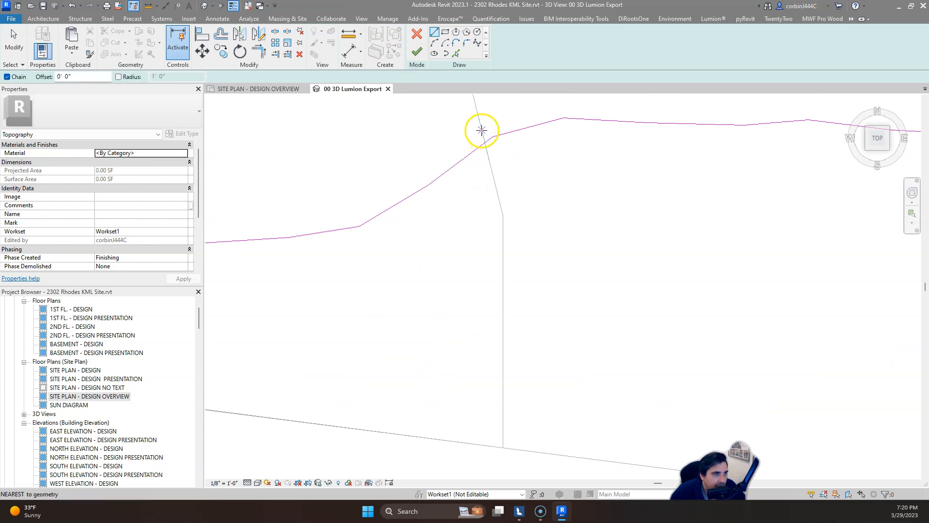
click(482, 130)
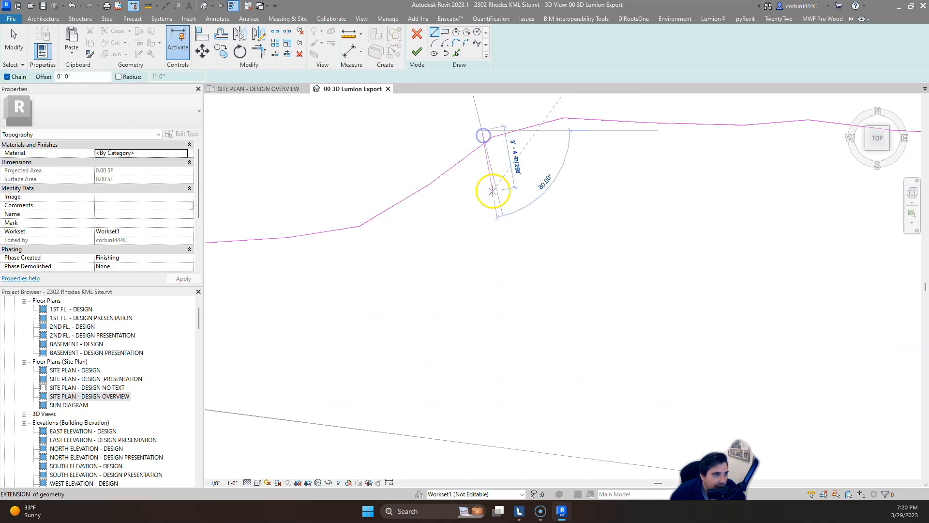
click(503, 214)
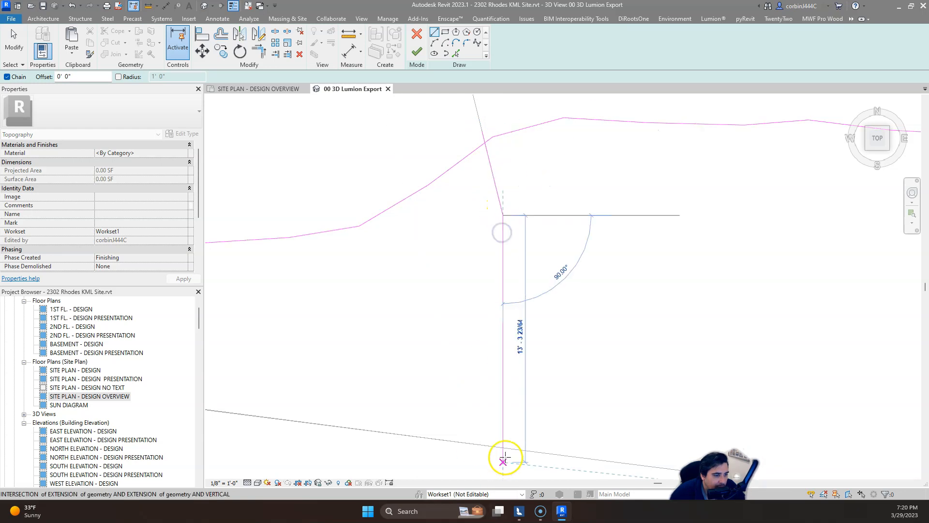
click(504, 448)
Step: Extend the boundary with a slanted line past the land's south edge and a horizontal line west to the pasted side line
scroll(494, 426, down, 6)
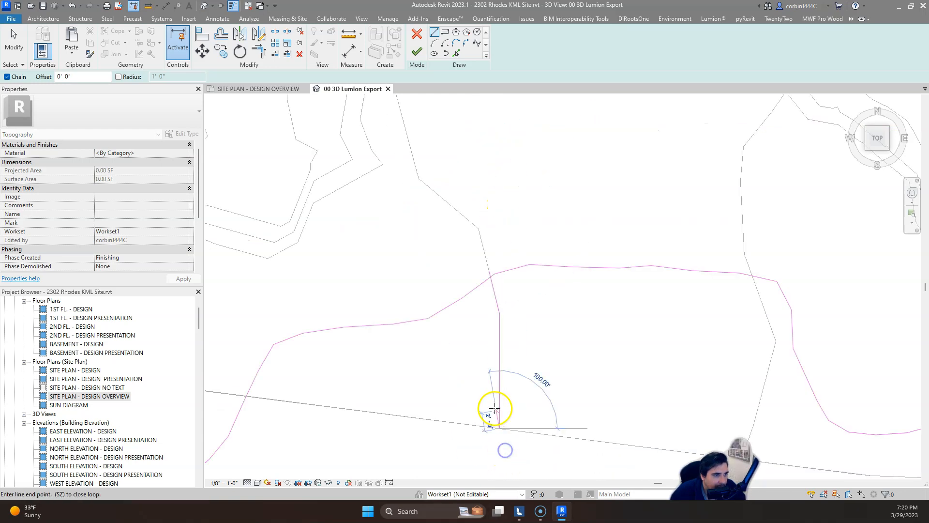
click(496, 448)
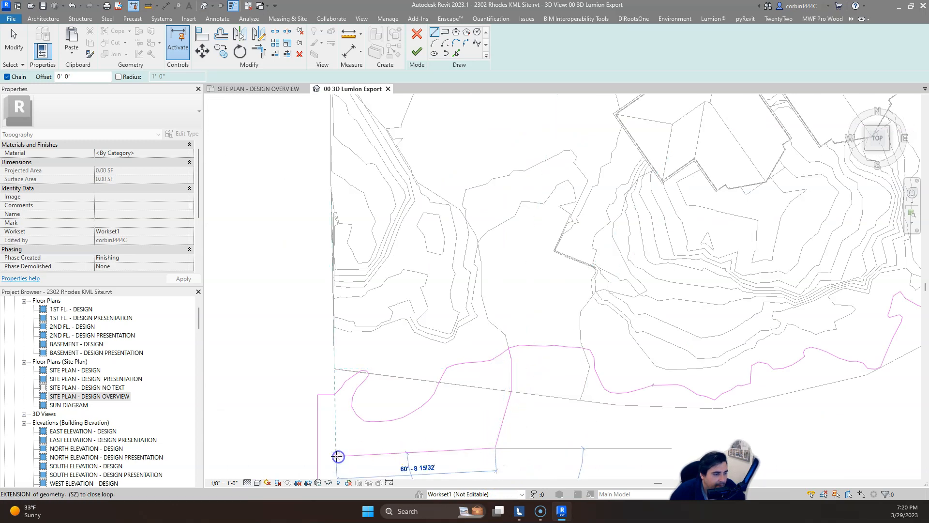
click(318, 448)
click(407, 324)
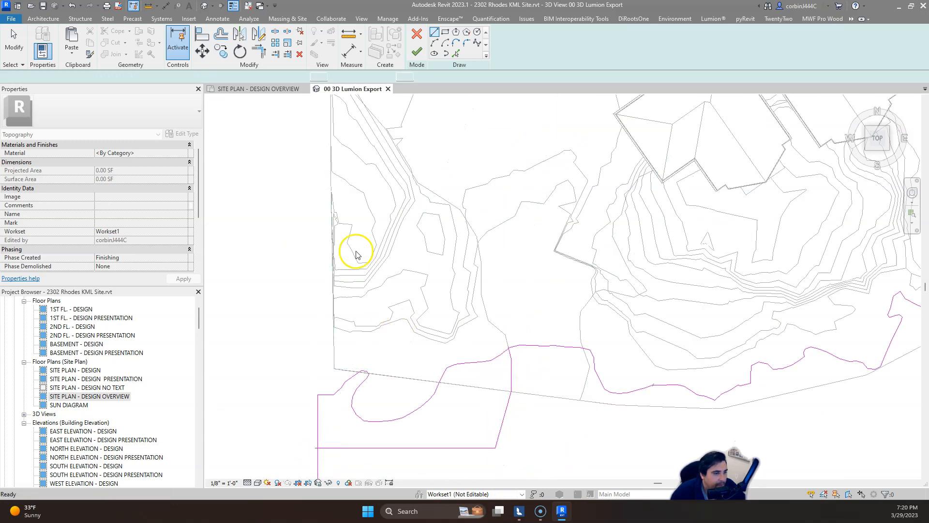
Step: Trim the boundary into corners where the horizontal line meets the pasted side line and where the drawn east-edge line meets the shoreline
click(358, 412)
click(381, 395)
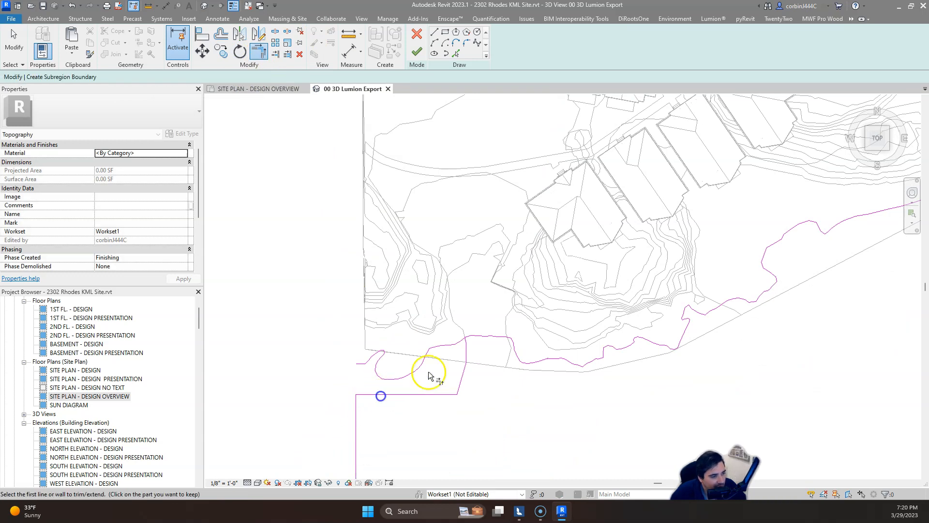
click(467, 343)
scroll(465, 341, up, 4)
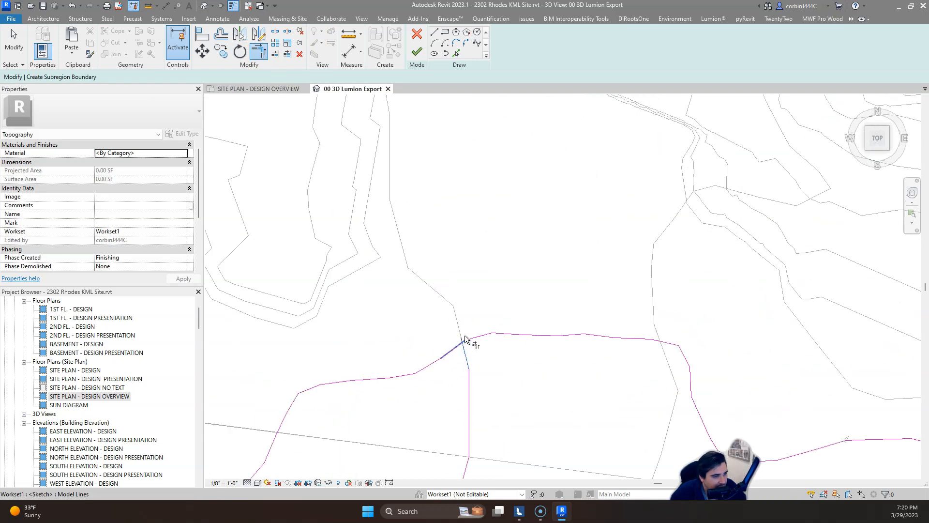
click(454, 334)
scroll(593, 289, down, 5)
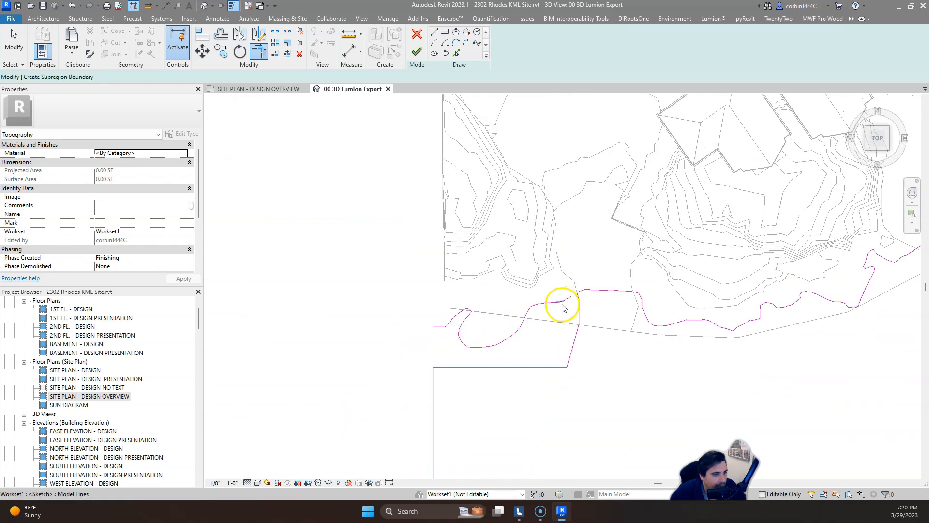
Step: Delete the leftover chain of shoreline lines west of the trimmed corner
key(Escape)
key(Tab)
click(574, 300)
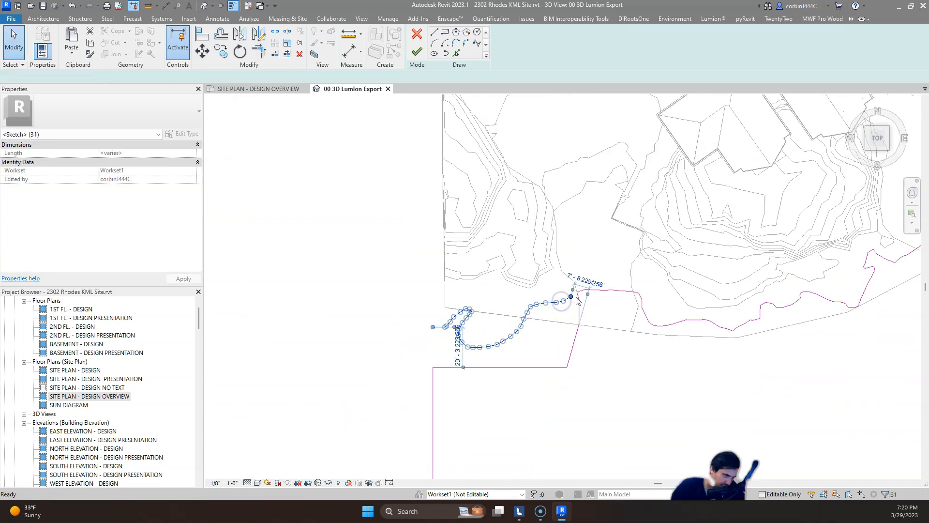
key(Delete)
scroll(435, 323, up, 7)
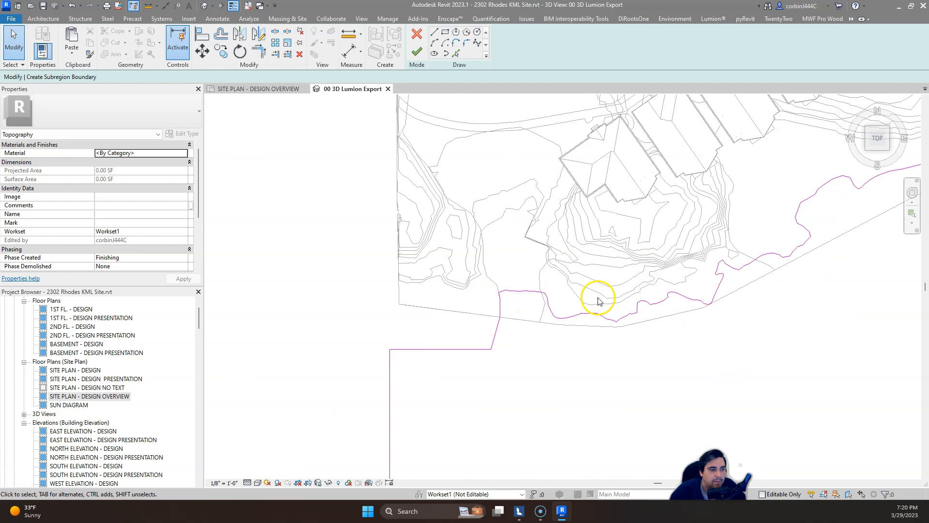
Step: Draw boundary lines along the middle stone region's west edge, from the shoreline down past the land's south edge
click(458, 54)
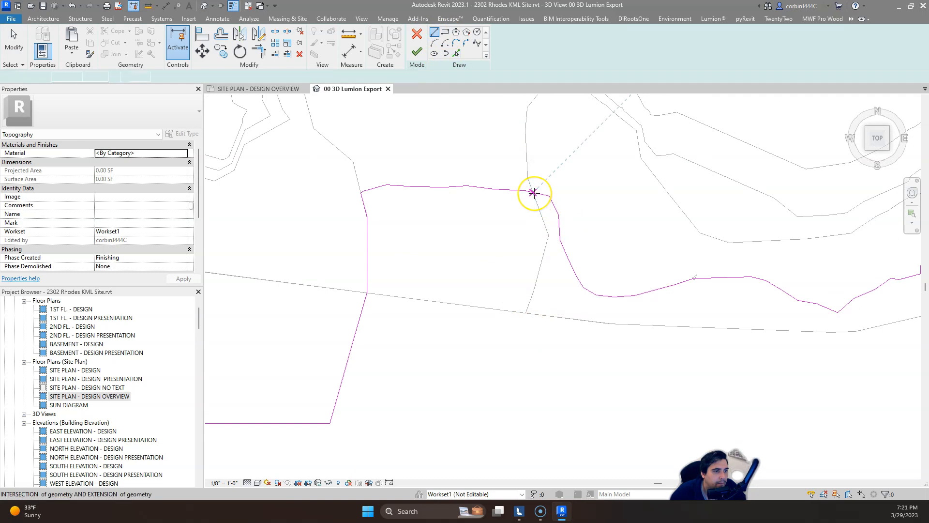
scroll(534, 194, up, 5)
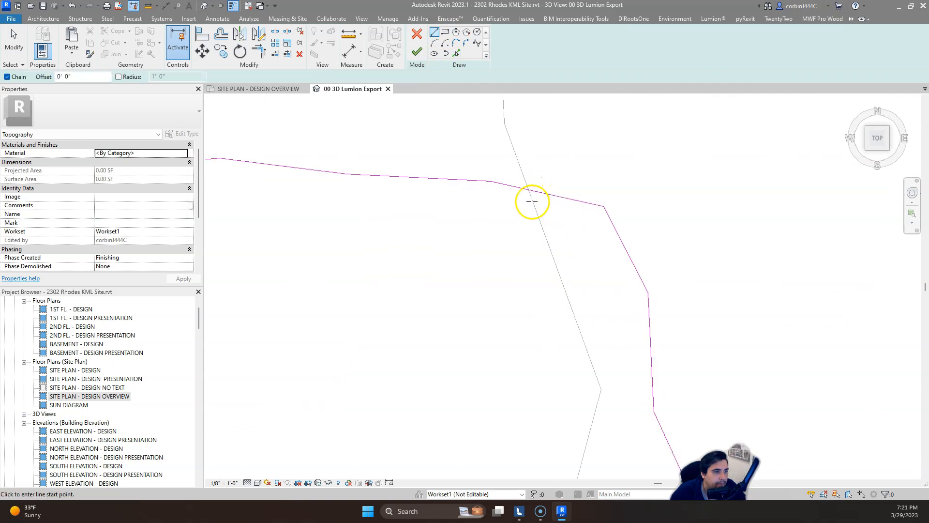
click(521, 167)
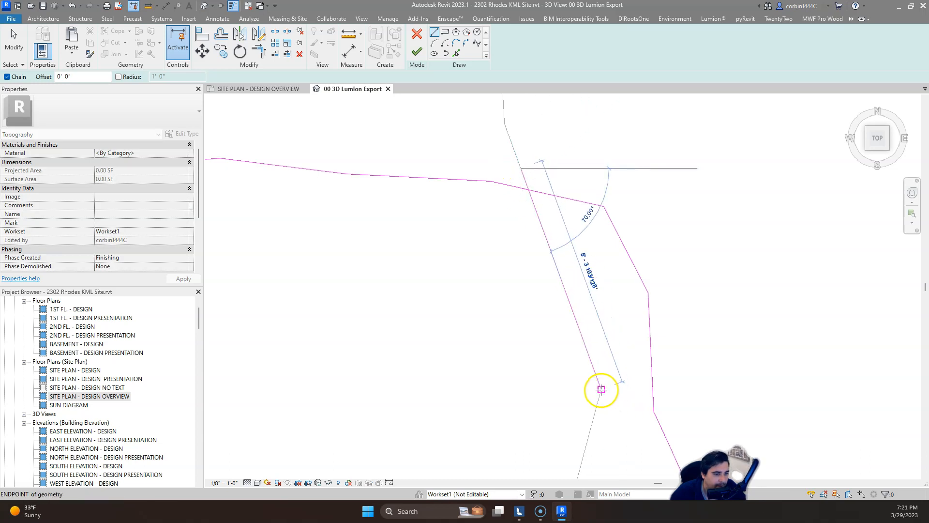
scroll(602, 389, down, 4)
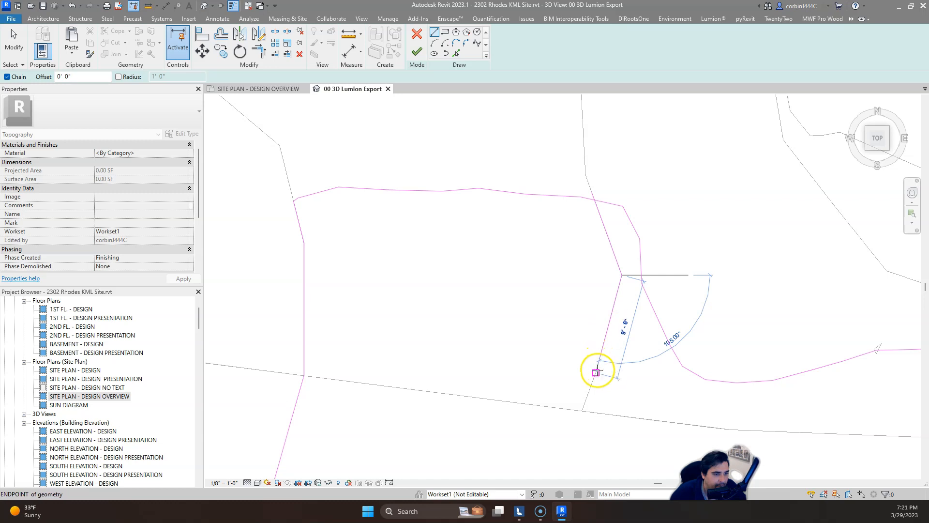
click(597, 373)
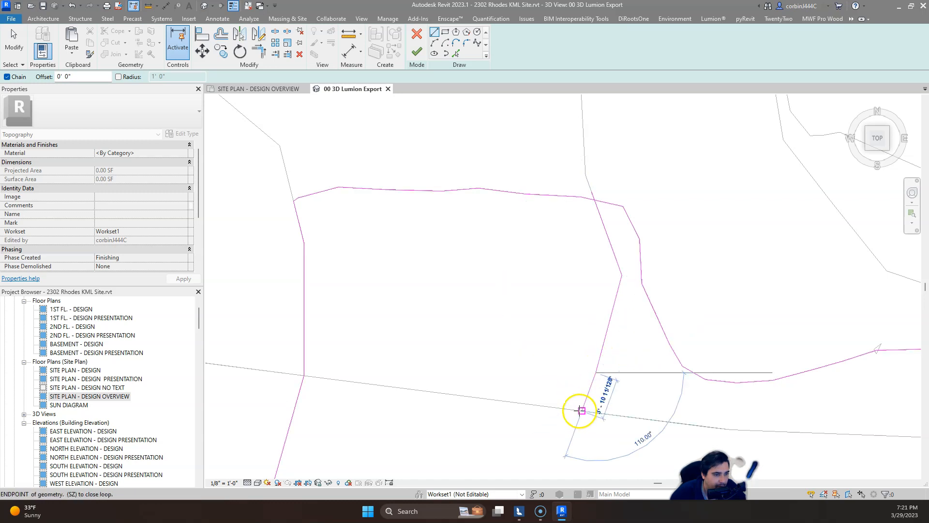
scroll(602, 218, down, 4)
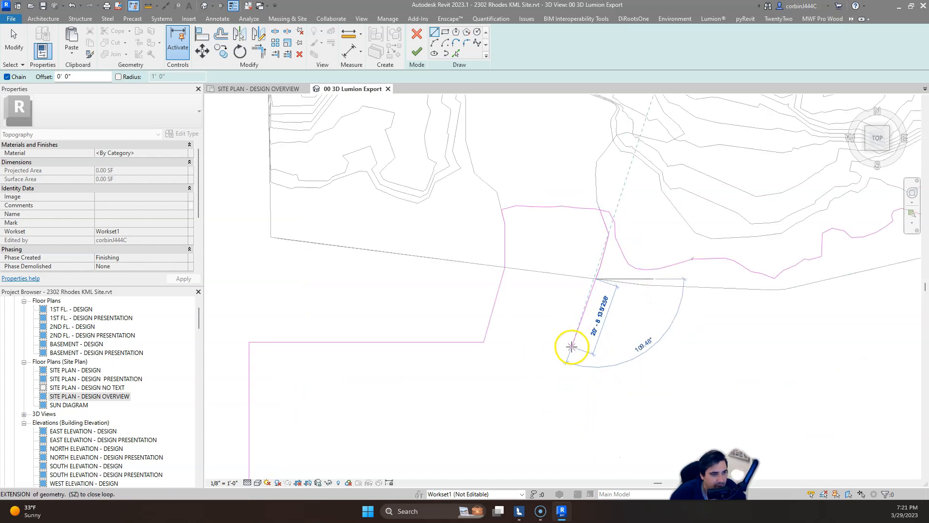
scroll(462, 406, down, 2)
scroll(639, 399, down, 3)
Step: Continue the boundary outside the land's south edge, then along the middle stone region's east edge up to the shoreline
click(651, 402)
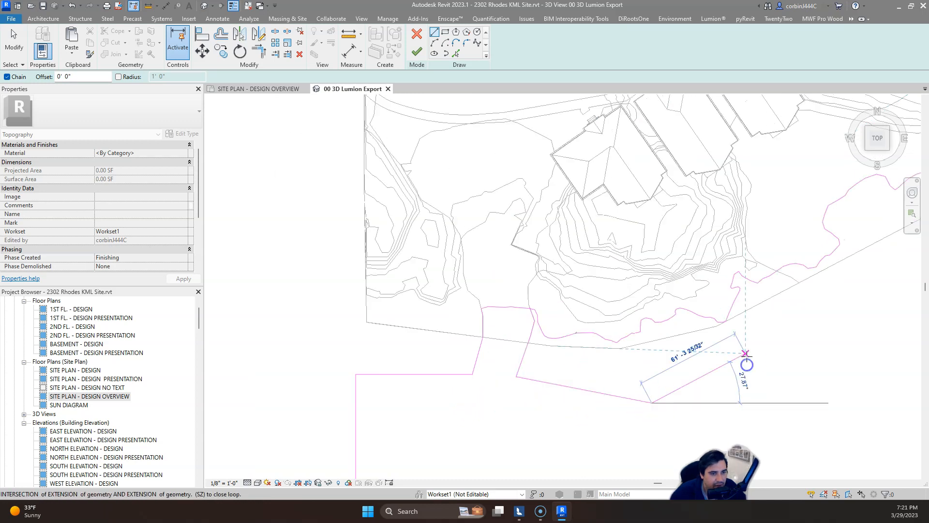
scroll(770, 321, up, 5)
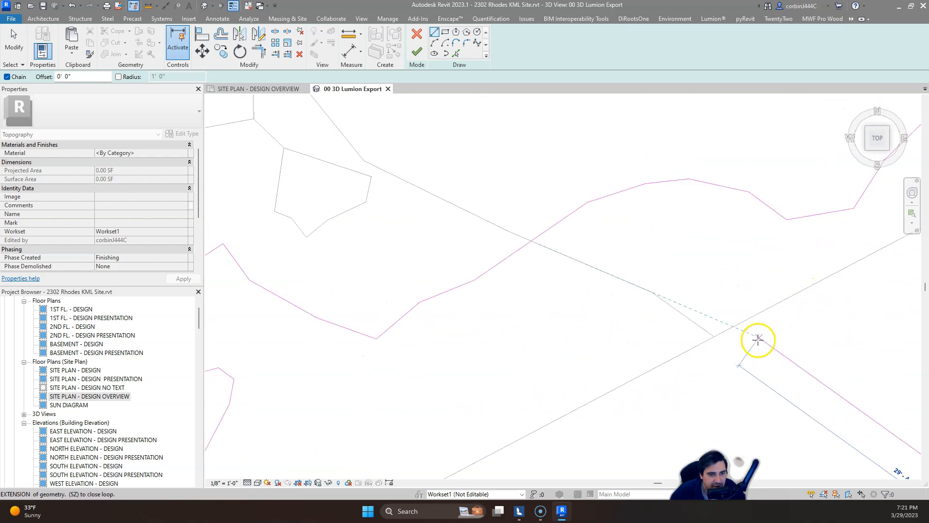
click(708, 336)
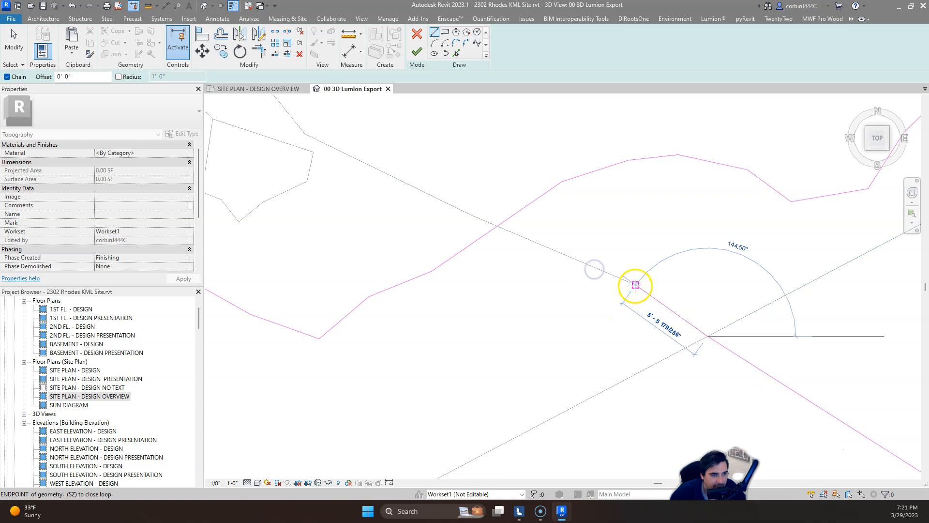
click(636, 286)
click(500, 228)
scroll(409, 288, down, 3)
key(Escape)
key(Escape)
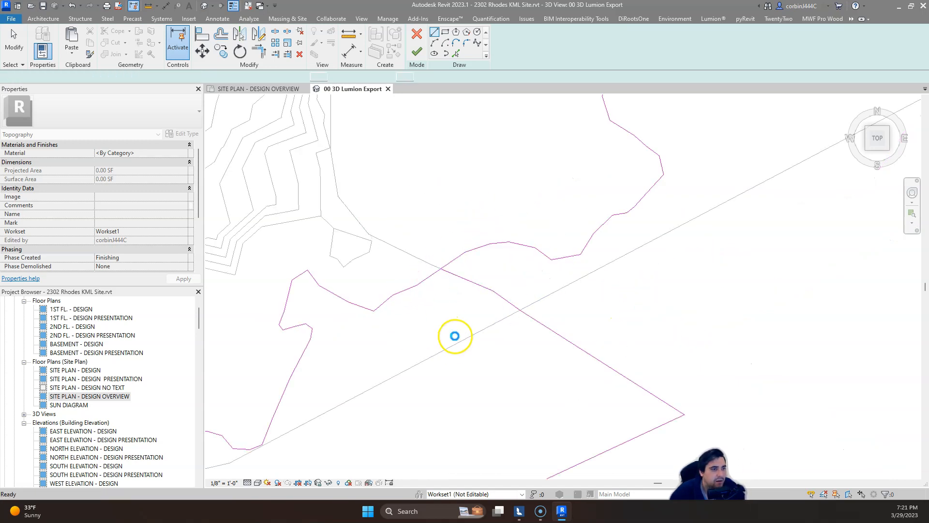
scroll(454, 336, down, 4)
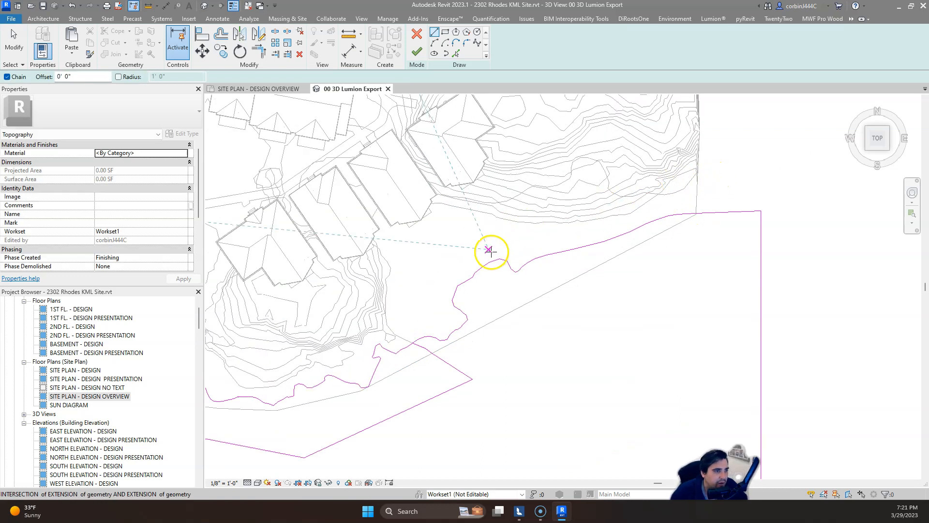
scroll(720, 224, down, 2)
key(Escape)
Step: Trim the shoreline to the new boundary lines at both the west and east edges of the middle stone region
scroll(451, 322, up, 3)
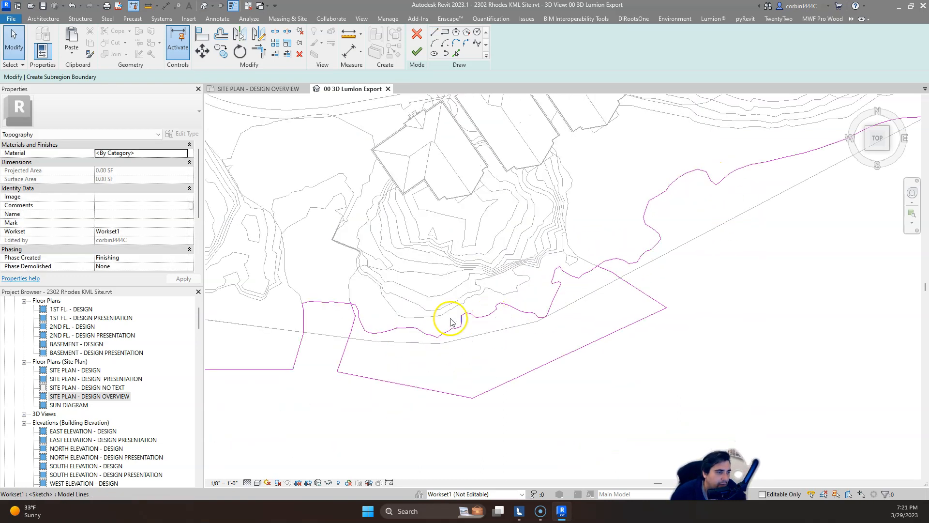
scroll(332, 315, up, 3)
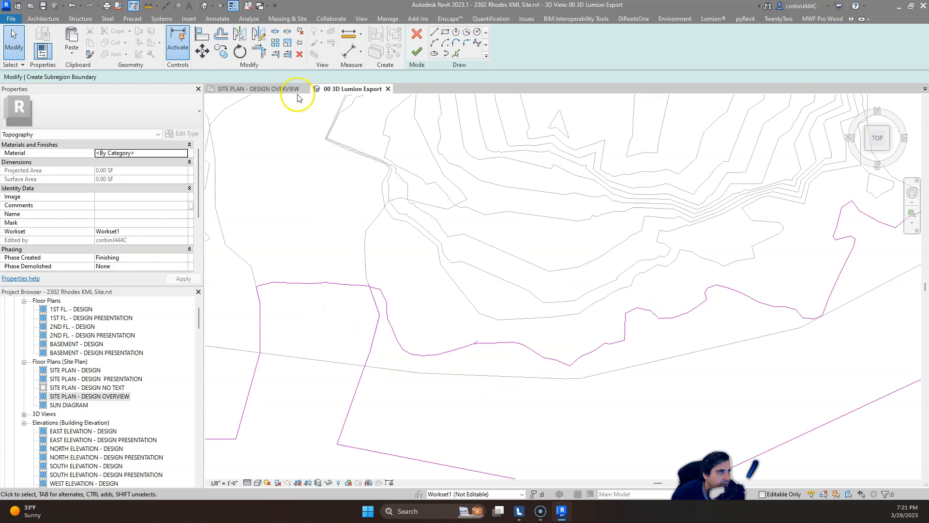
click(258, 57)
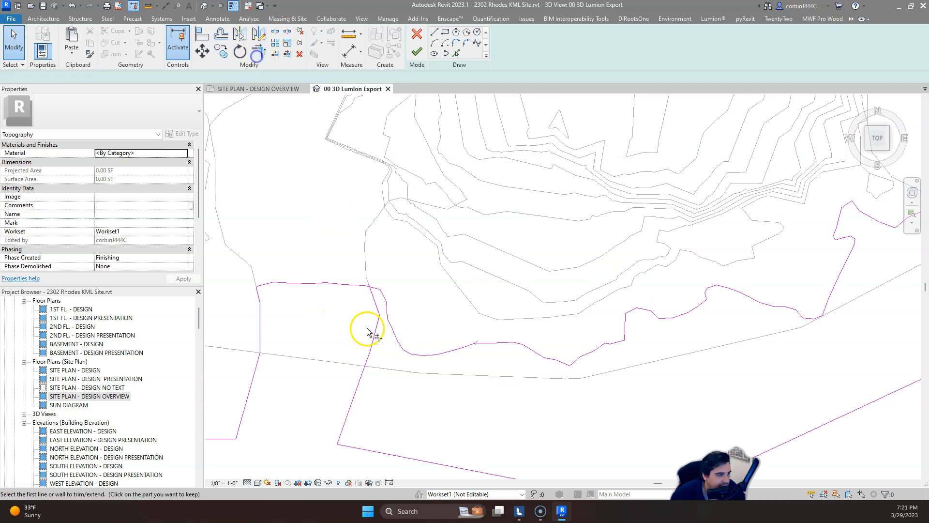
scroll(366, 289, up, 2)
click(368, 286)
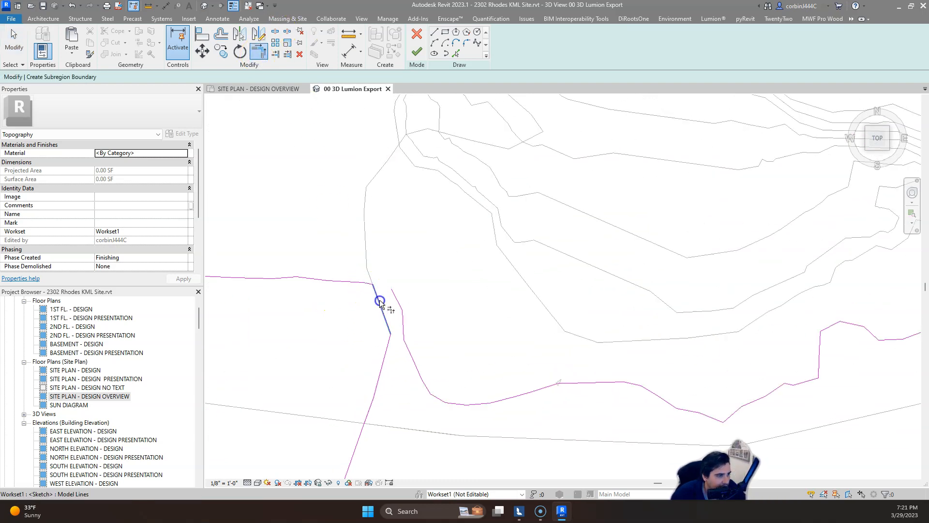
scroll(343, 293, down, 3)
scroll(726, 252, up, 3)
click(700, 253)
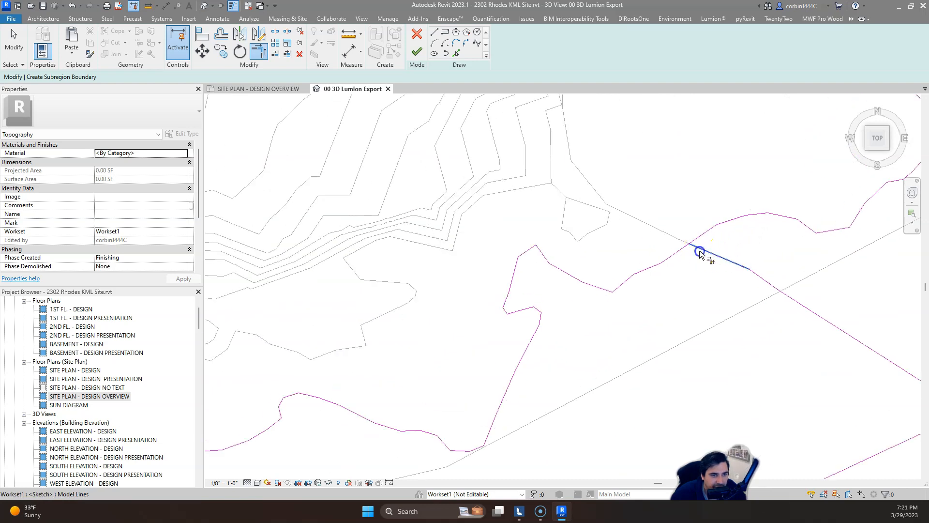
scroll(697, 240, down, 3)
Step: Delete the leftover shoreline chain across the middle stone region and finish the subregion boundary
key(Escape)
key(Tab)
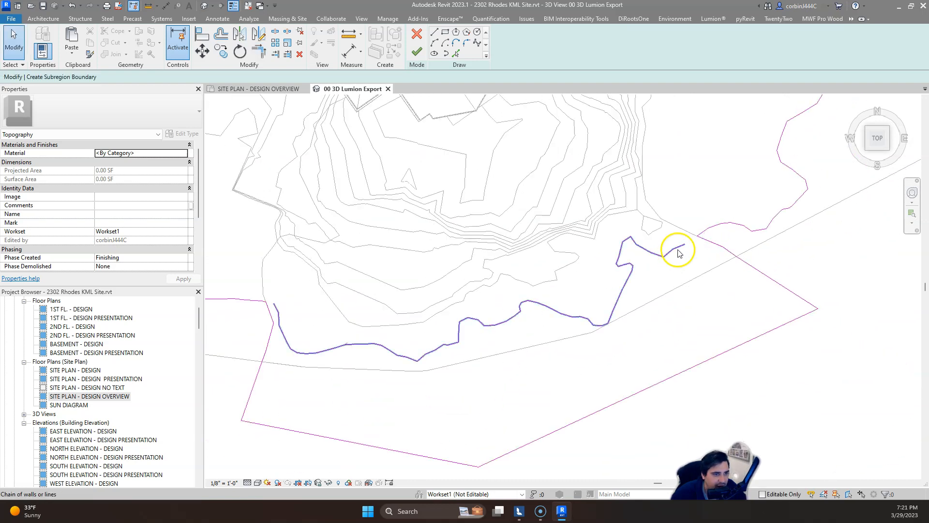
click(678, 247)
key(Delete)
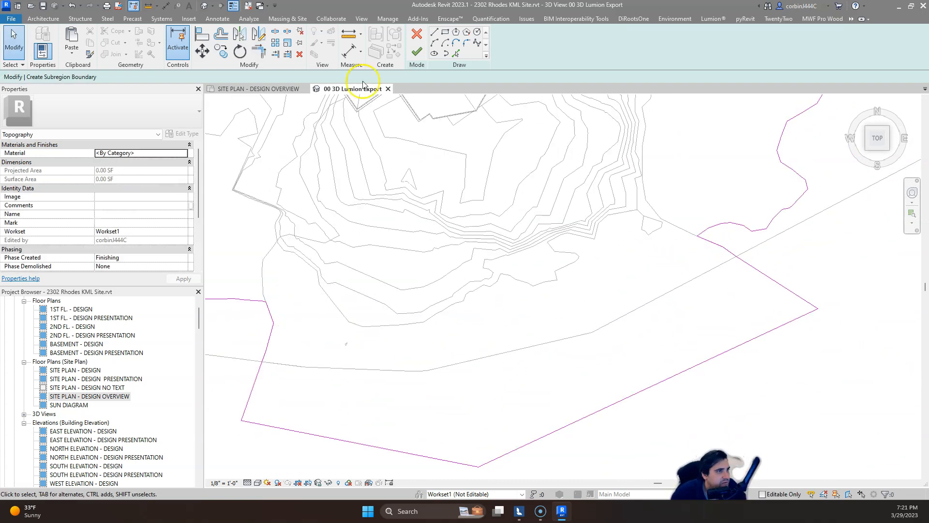
click(420, 53)
Step: Examine the new shoreline subregion areas and the surrounding topography regions from above and in angled 3D views
click(562, 310)
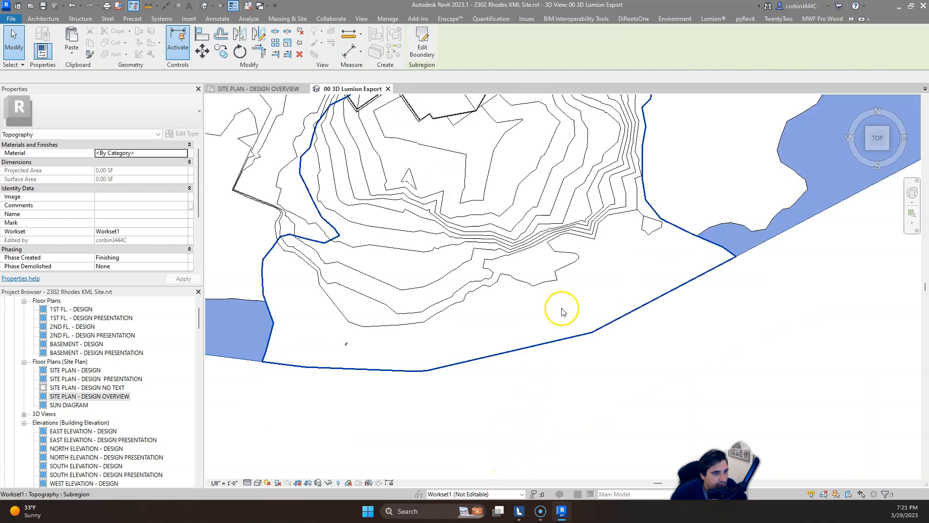
scroll(560, 317, down, 3)
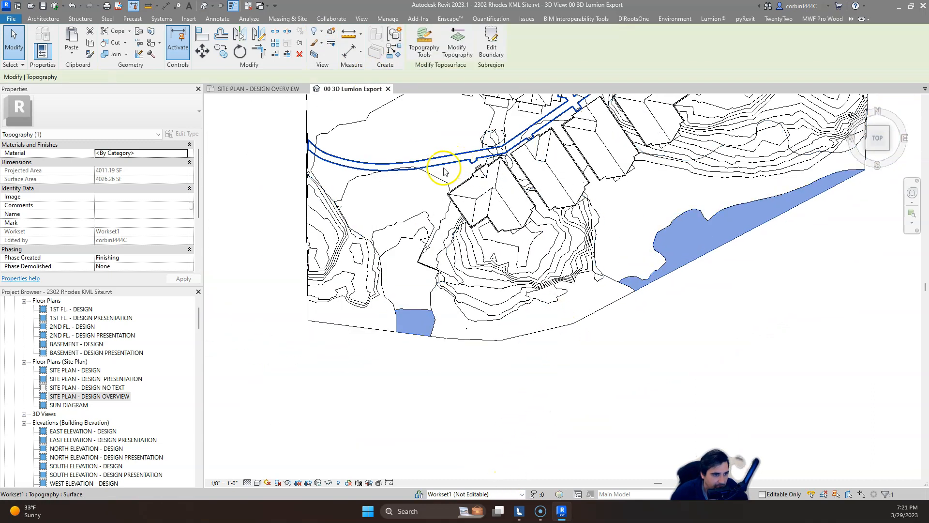
key(Escape)
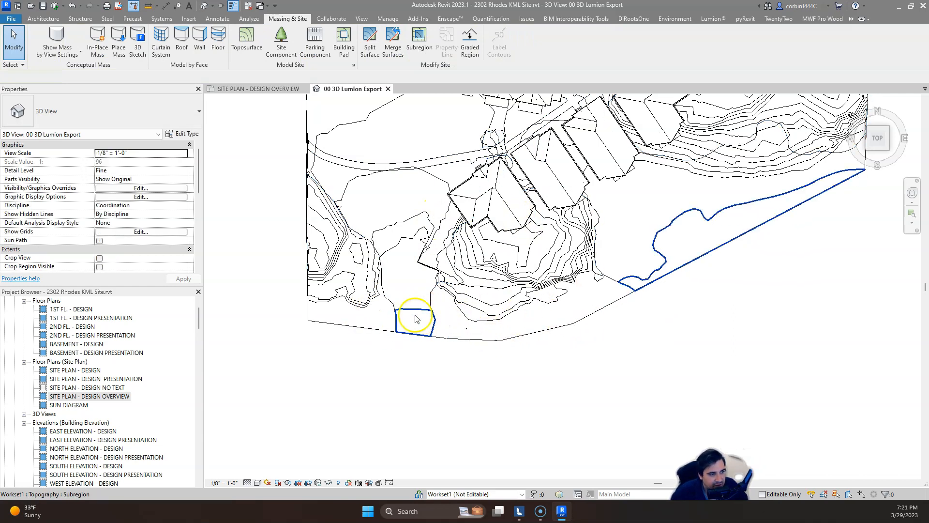
shift+middle_drag(734, 340, 581, 103)
scroll(529, 213, up, 10)
scroll(621, 260, down, 12)
scroll(550, 258, up, 5)
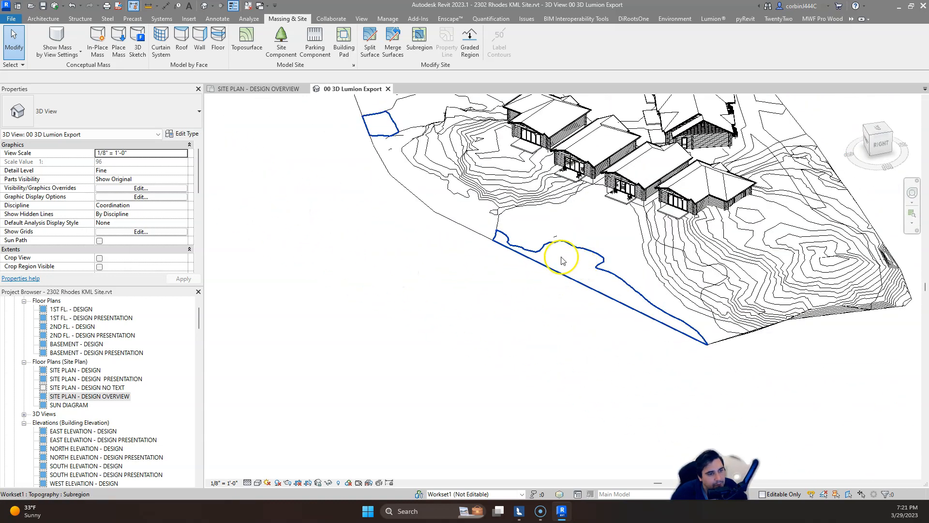
scroll(561, 260, up, 3)
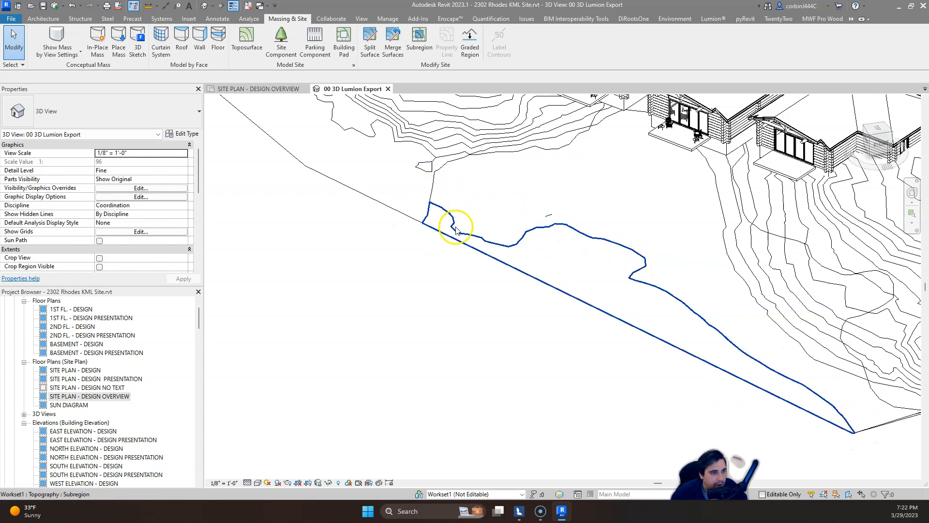
click(464, 361)
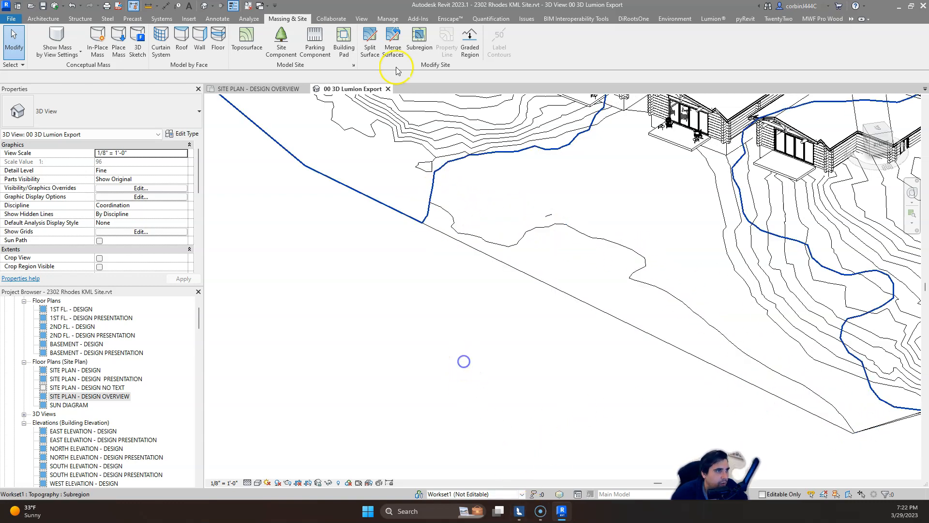
scroll(403, 346, down, 5)
shift+middle_drag(430, 317, 628, 309)
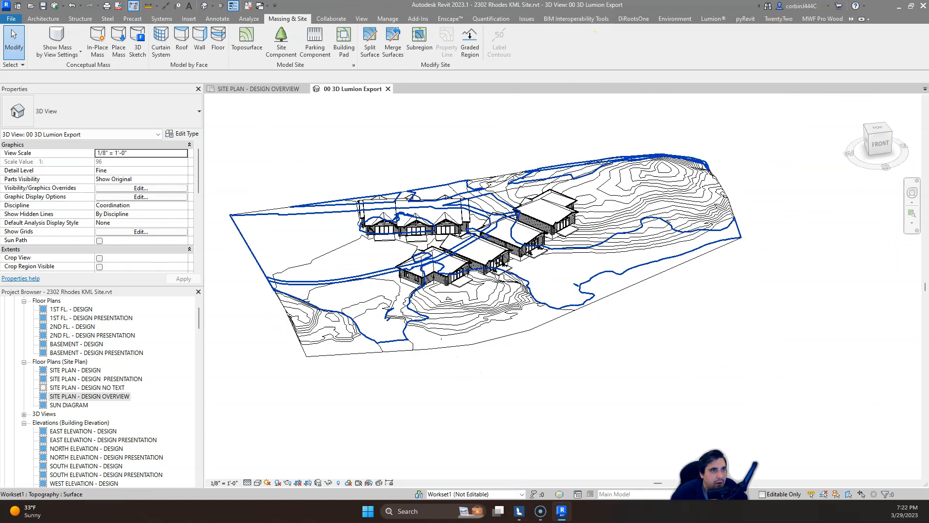
Step: Export the model for Lumion as a COLLADA file, overwriting 2302 Rhodes KML Site.dae in the 05 Rendering Files folder
click(711, 19)
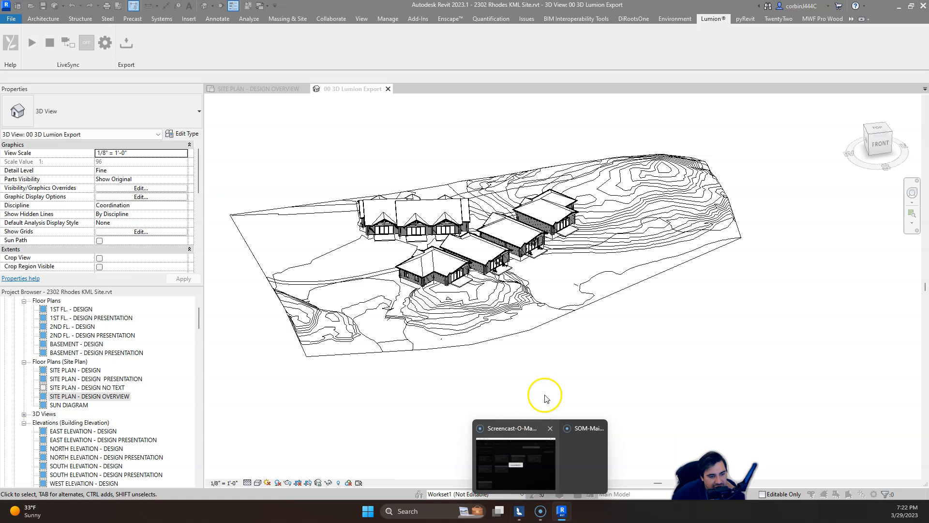
click(256, 207)
click(508, 362)
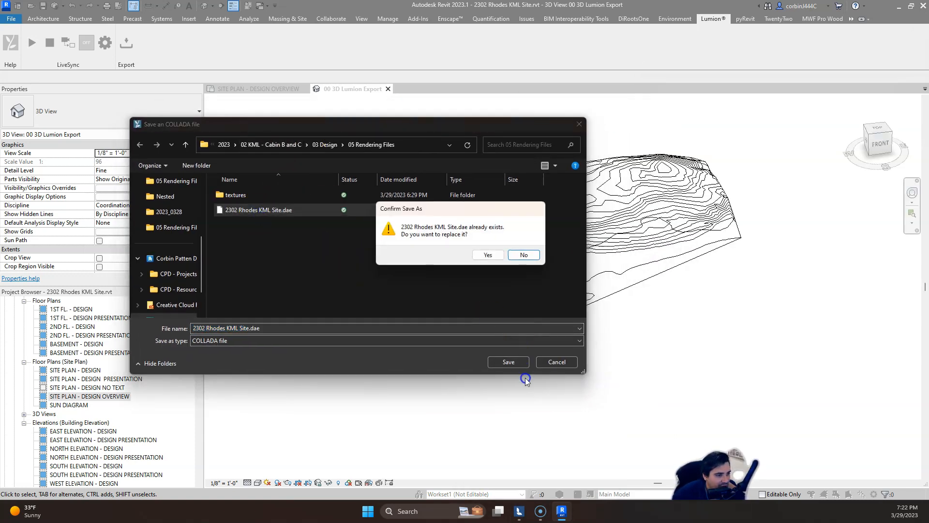
click(482, 256)
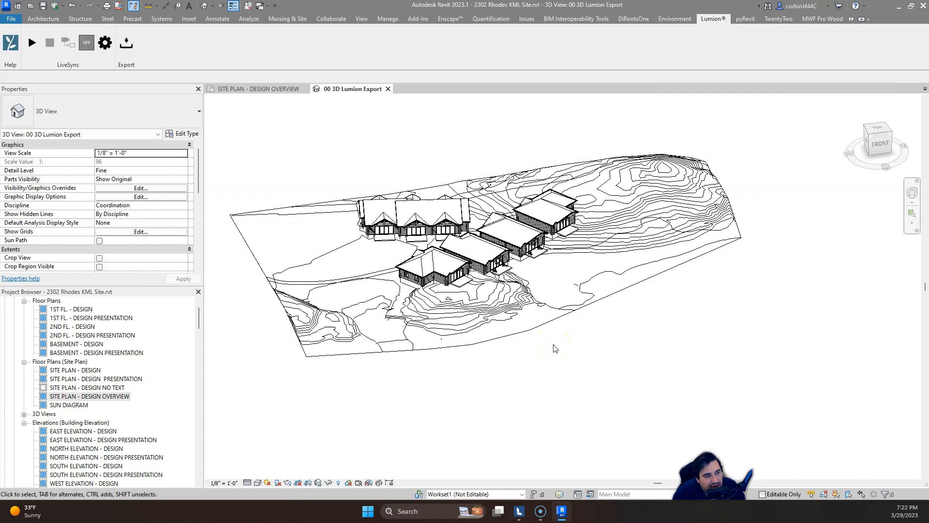
Step: Switch to Lumion and view the cabins, stone regions and shoreline from above
click(524, 509)
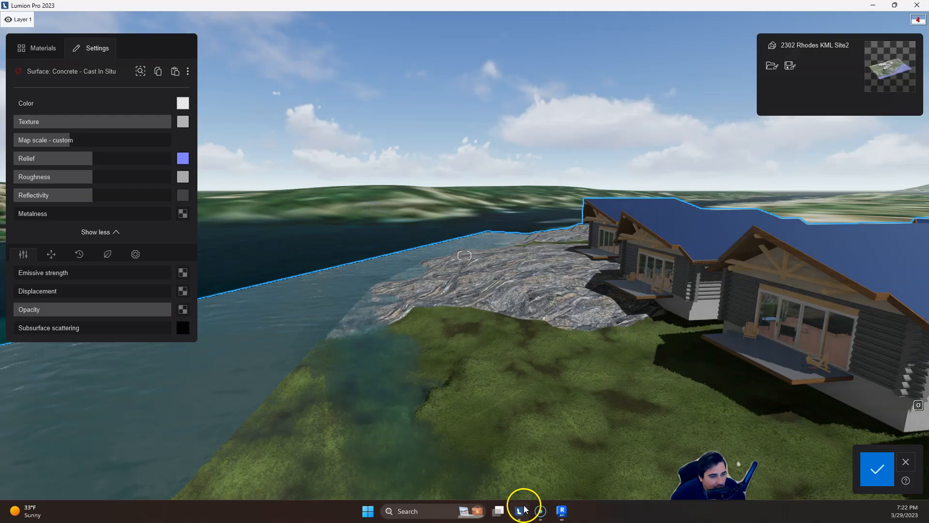
right_drag(487, 290, 487, 290)
key(s)
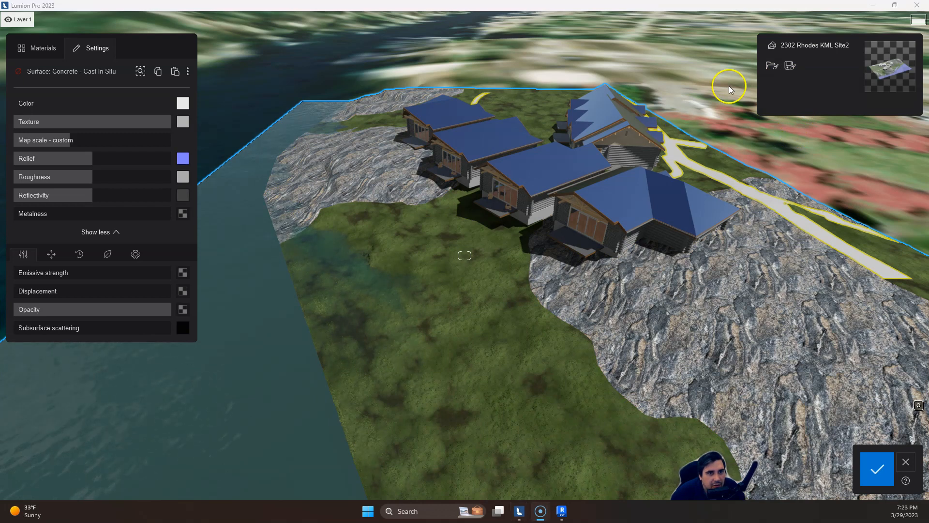
Step: Save the material edits and re-import the updated 2302 Rhodes KML Site2 model into the scene
click(879, 468)
click(22, 415)
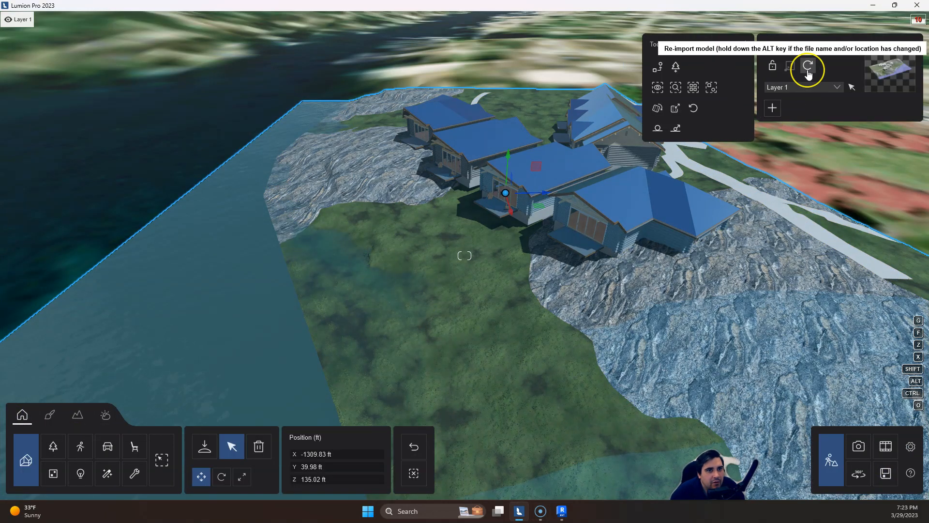
click(808, 66)
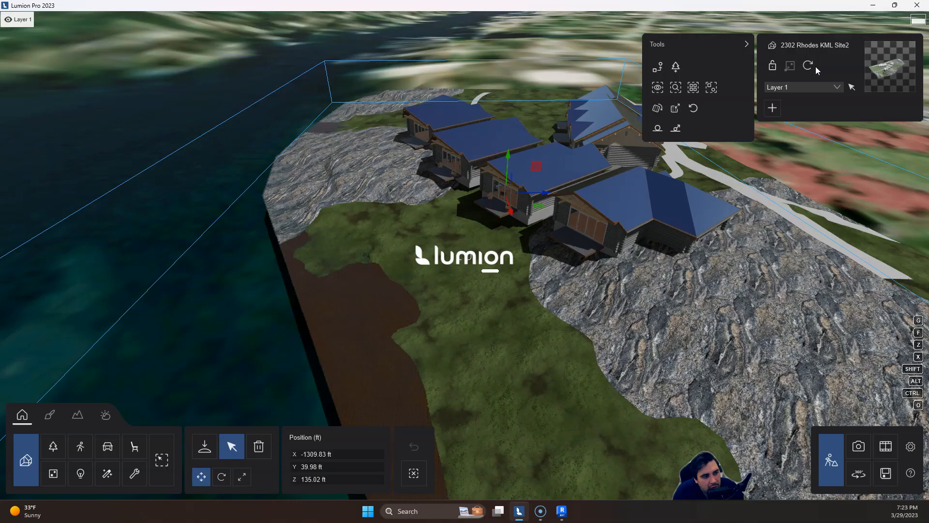
Step: Replace the galvanized steel material on all building roofs with a dark grey-brown shingle material from the roof materials library
right_drag(550, 311, 487, 320)
key(w)
key(s)
key(w)
key(w)
key(s)
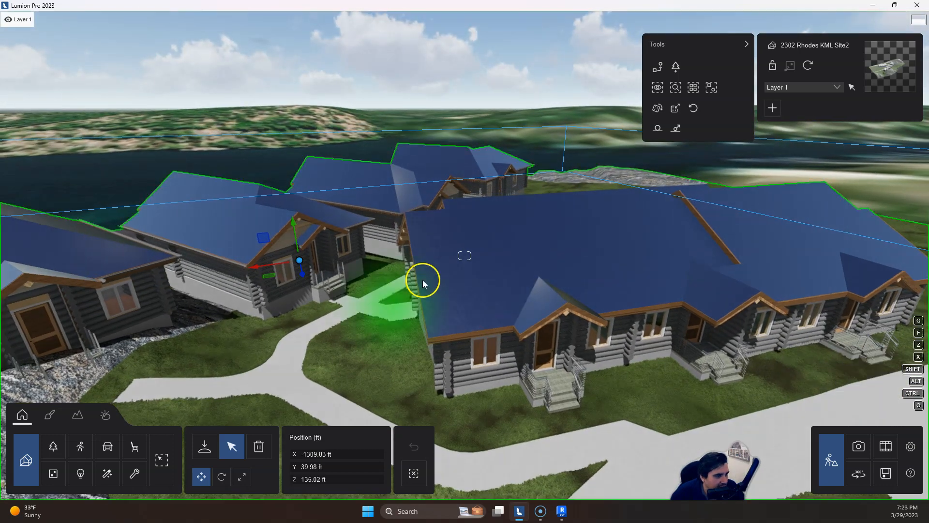
click(50, 413)
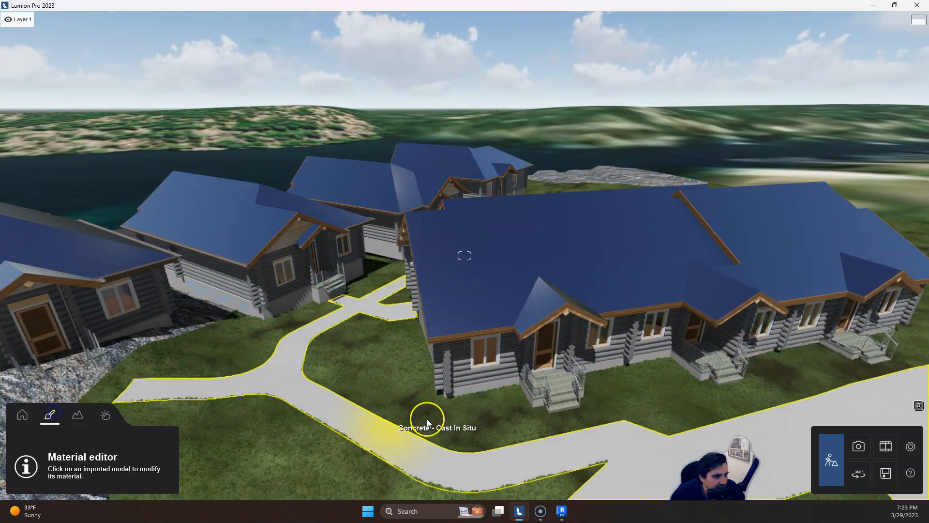
click(486, 293)
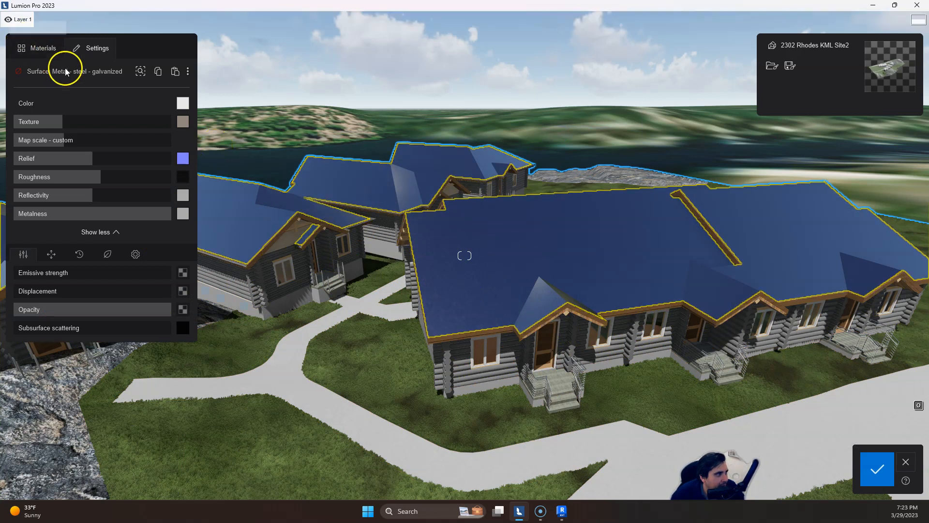
click(49, 49)
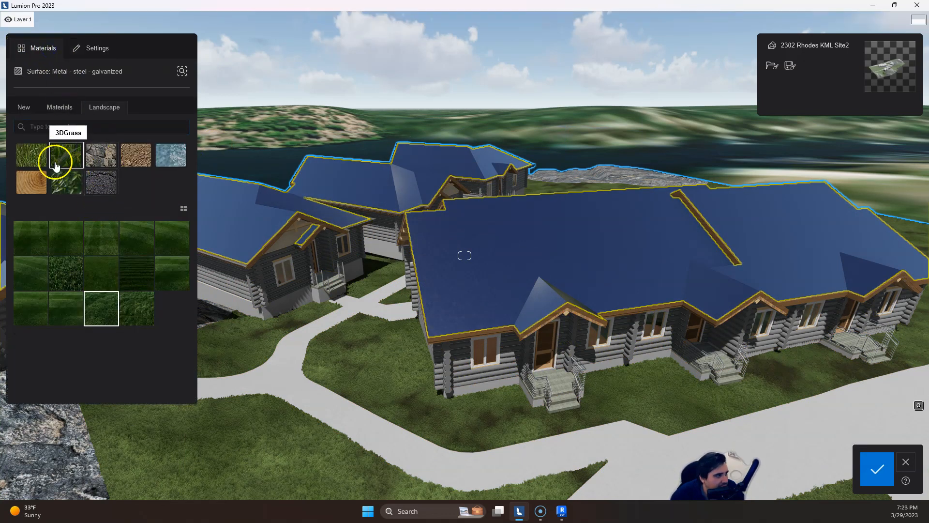
click(59, 108)
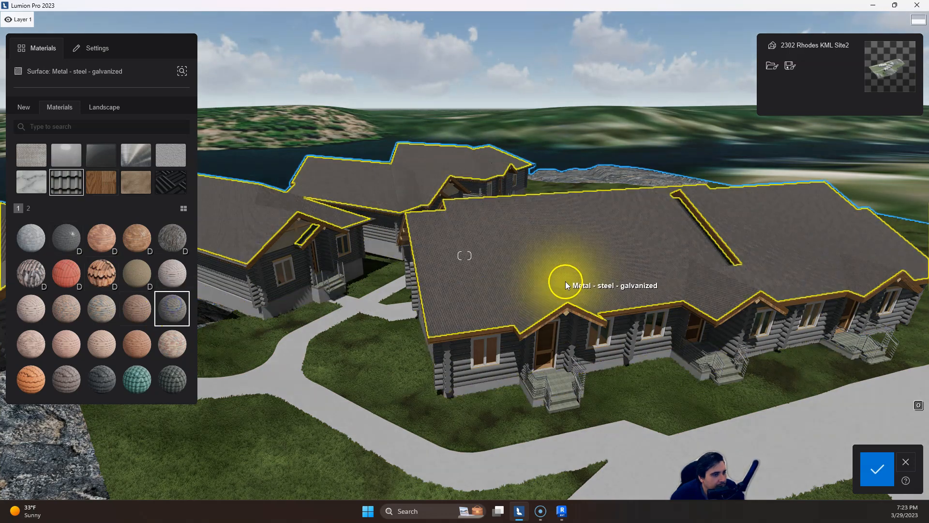
Step: Examine the stone shoreline, the underside of the site model and its outer edges against the surrounding terrain
mouse_move(554, 277)
right_down()
mouse_move(415, 270)
mouse_move(443, 279)
mouse_move(442, 264)
mouse_move(441, 283)
mouse_move(442, 274)
mouse_move(571, 259)
mouse_move(443, 279)
right_up()
key(w)
key(s)
key(w)
key(s)
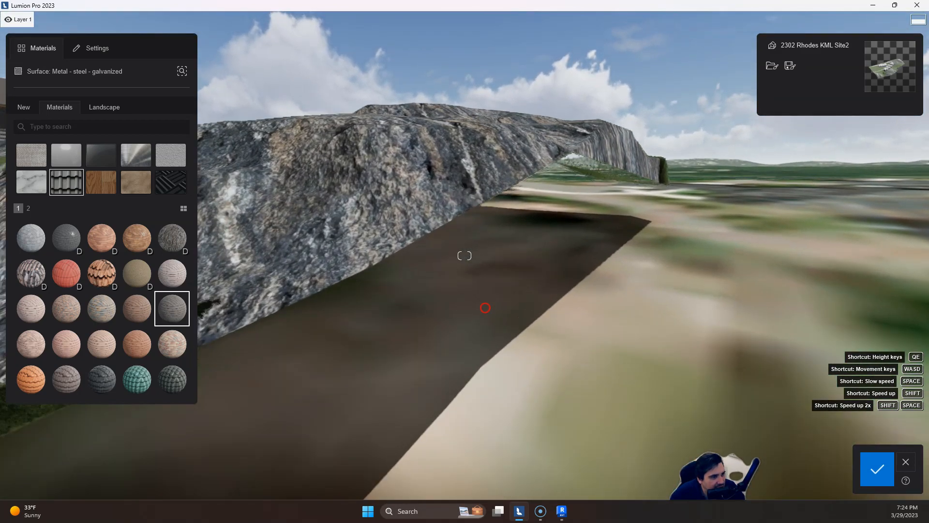
right_drag(485, 308, 470, 308)
key(w)
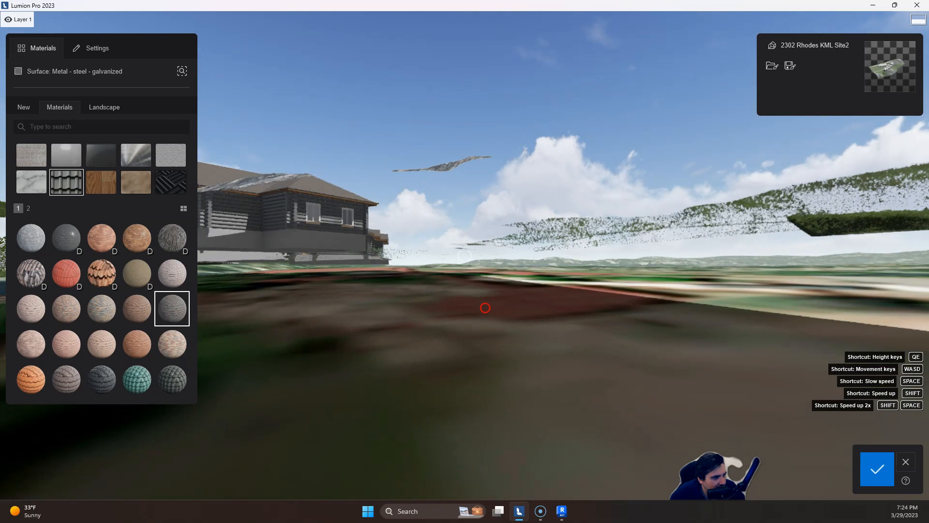
key(w)
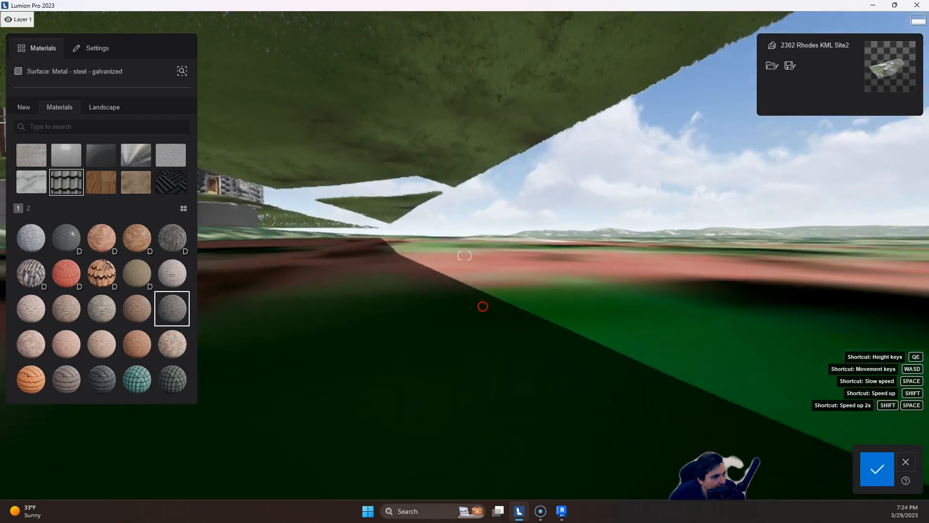
key(w)
mouse_move(482, 306)
right_down()
mouse_move(473, 293)
mouse_move(475, 312)
mouse_move(486, 308)
right_up()
key(s)
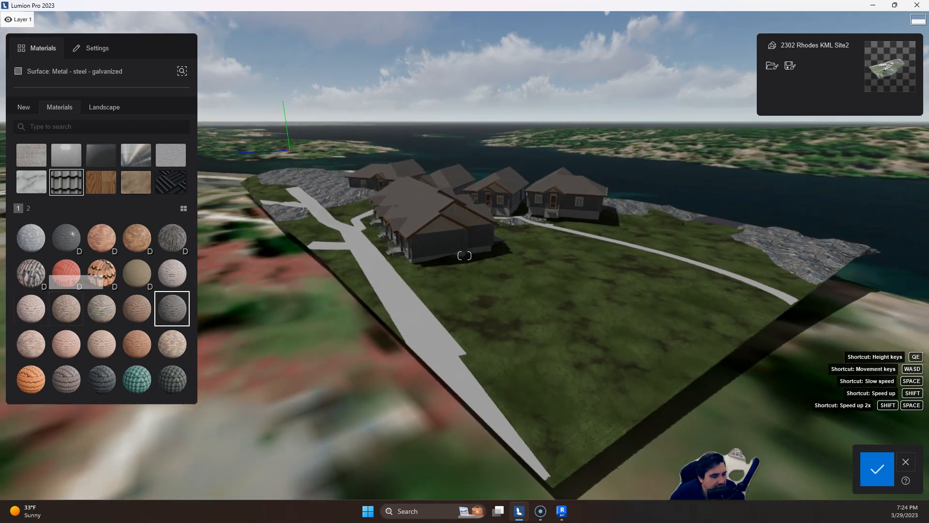
Step: Save the roof material change and lower the site model vertically to a Y position of 31.23 ft
click(877, 469)
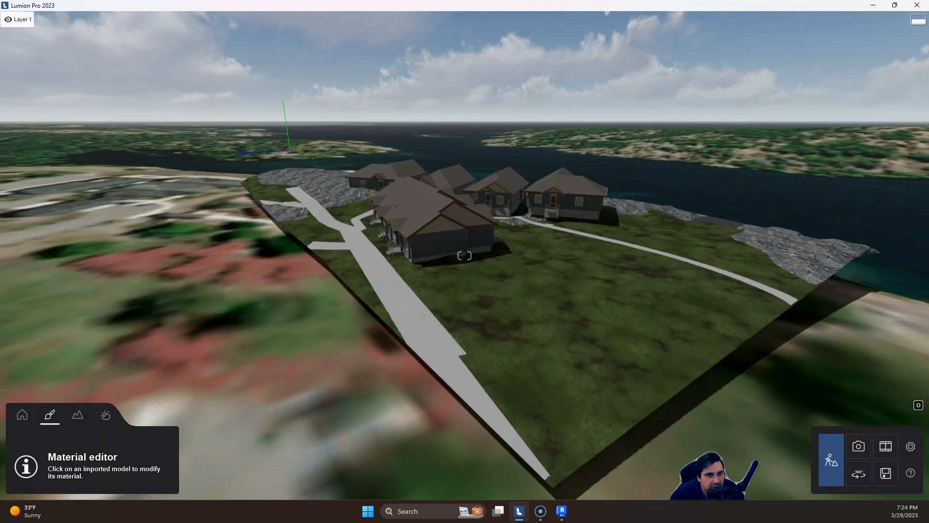
click(23, 415)
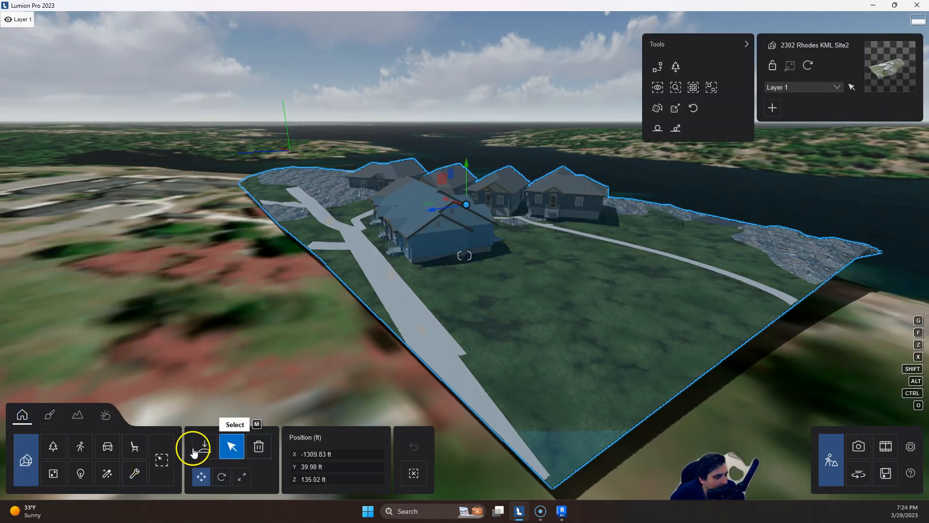
click(556, 334)
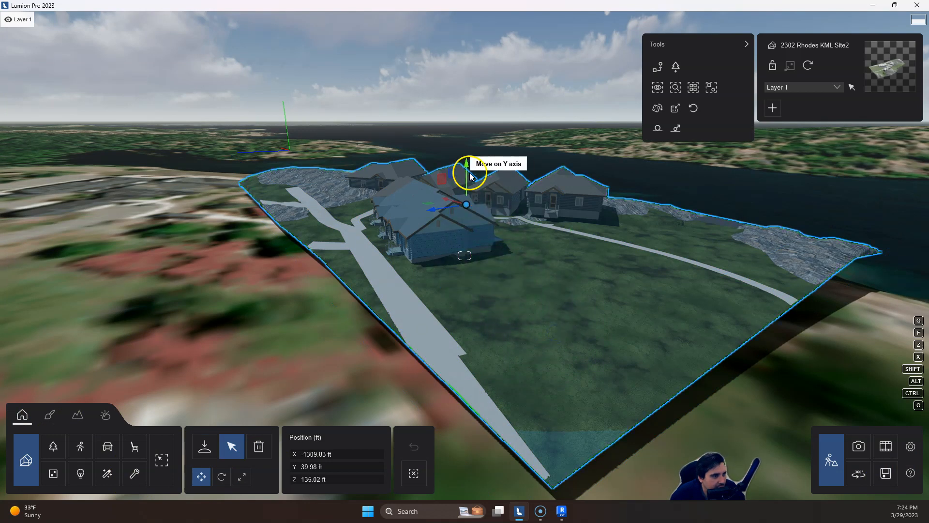
mouse_move(466, 165)
mouse_down()
mouse_move(466, 187)
mouse_move(466, 178)
mouse_up()
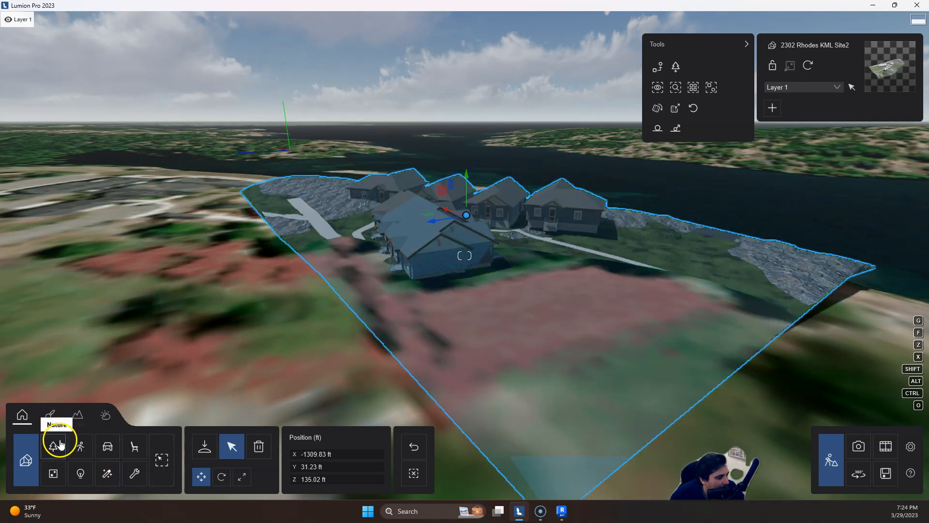
Step: Lower the landscape terrain that pokes through the site model's lawn and driveway
click(77, 415)
click(147, 465)
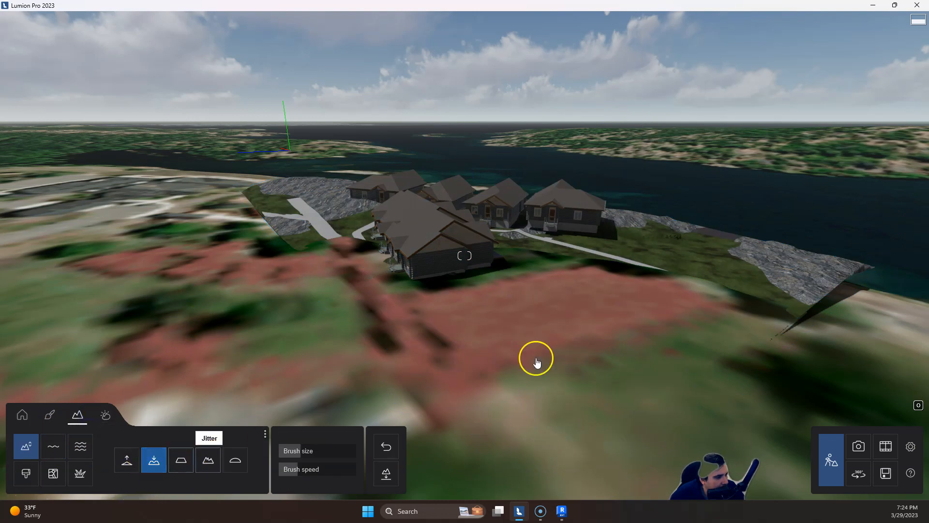
mouse_move(572, 389)
mouse_down()
mouse_move(540, 411)
mouse_move(743, 315)
mouse_move(573, 465)
mouse_move(531, 361)
mouse_move(415, 317)
mouse_move(337, 271)
mouse_up()
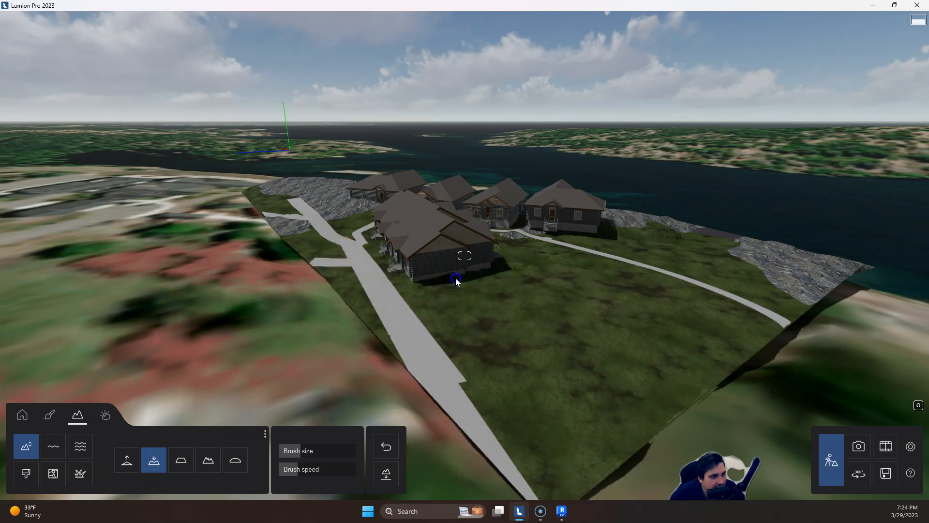
Step: Examine the lowered site model from the cabins' rear around to the shoreline on the water side
mouse_move(574, 273)
right_down()
mouse_move(553, 265)
mouse_move(488, 284)
mouse_move(603, 261)
mouse_move(435, 301)
right_up()
key(w)
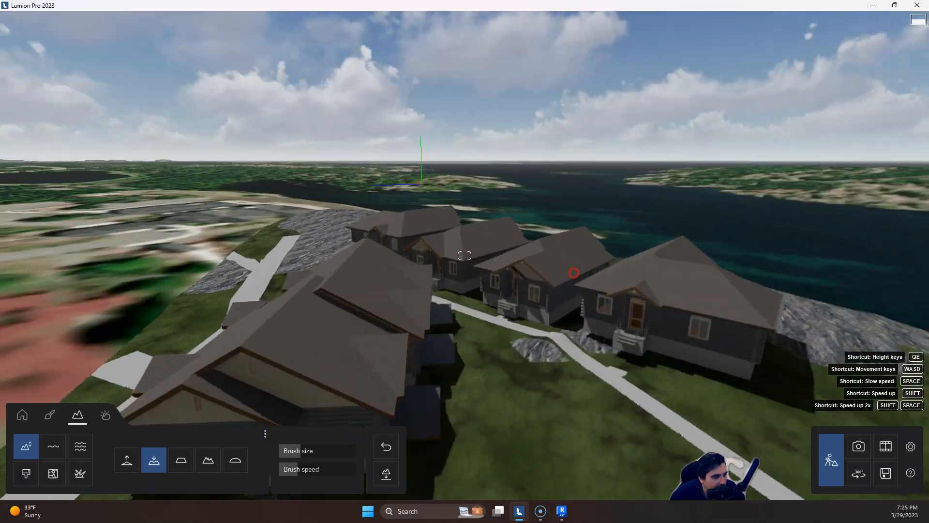
key(w)
key(w)
key(s)
key(s)
key(w)
key(s)
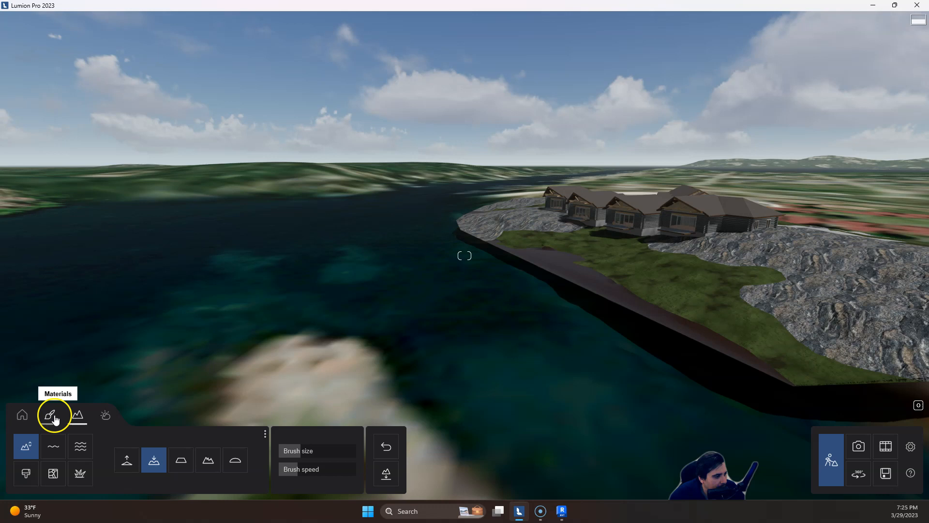
Step: Place a water plane over the bay in front of the site's shoreline
click(55, 417)
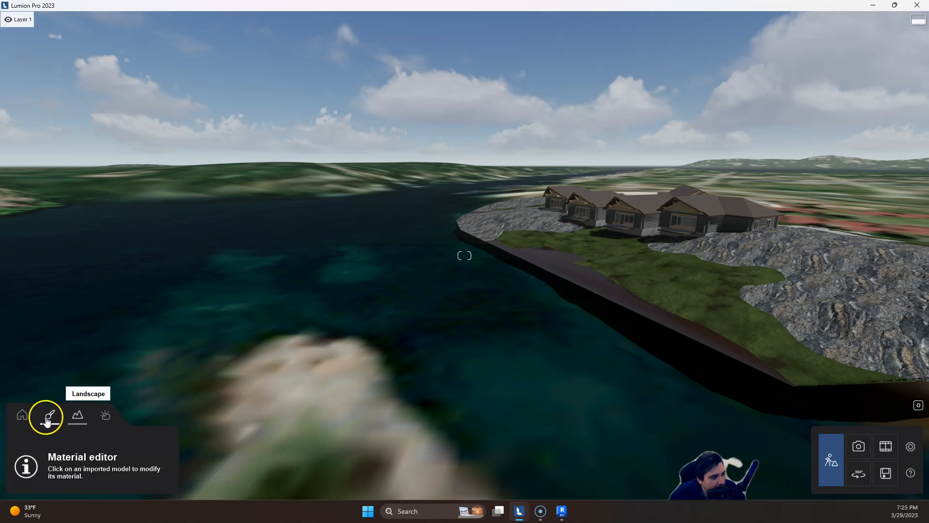
click(79, 417)
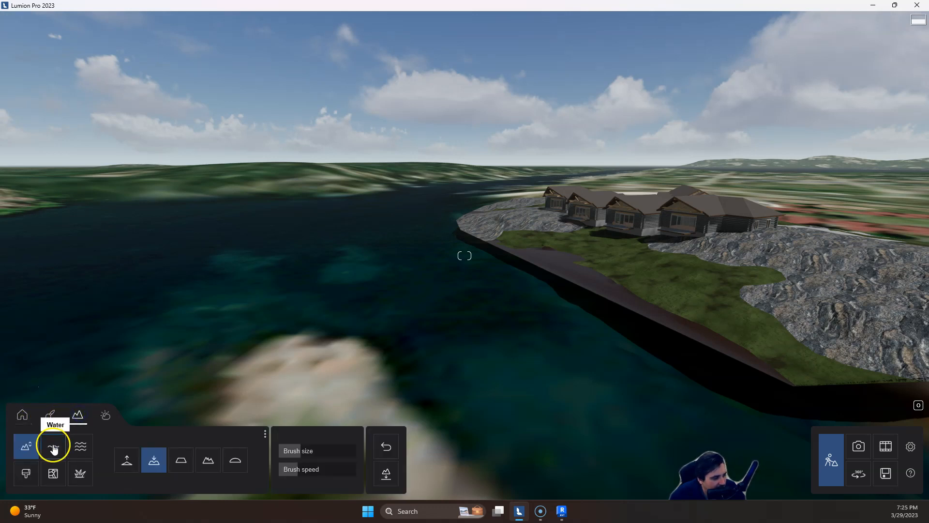
click(53, 446)
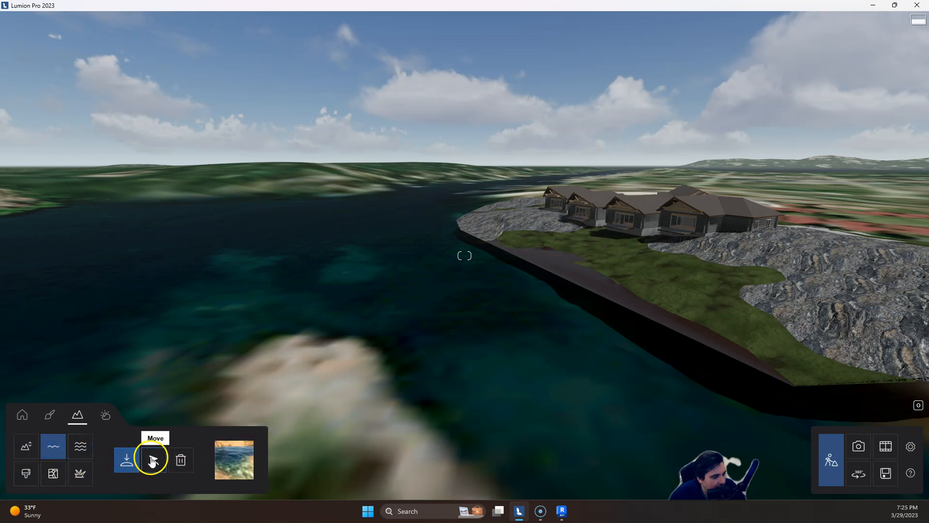
drag(263, 221, 901, 477)
Step: Stretch the water plane's corners across the bay to reach the opposite shores
click(154, 460)
right_drag(552, 394, 405, 326)
drag(385, 253, 374, 126)
click(456, 226)
right_drag(641, 361, 641, 361)
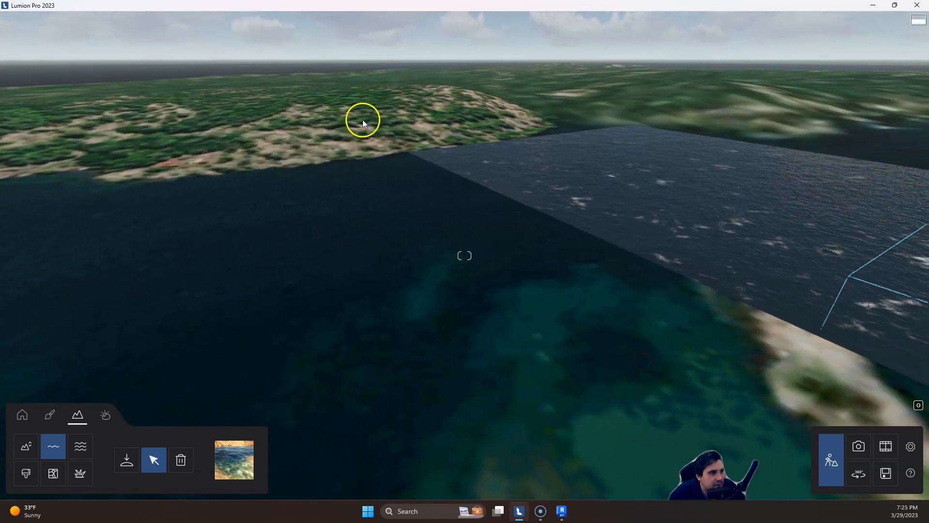
drag(411, 152, 109, 123)
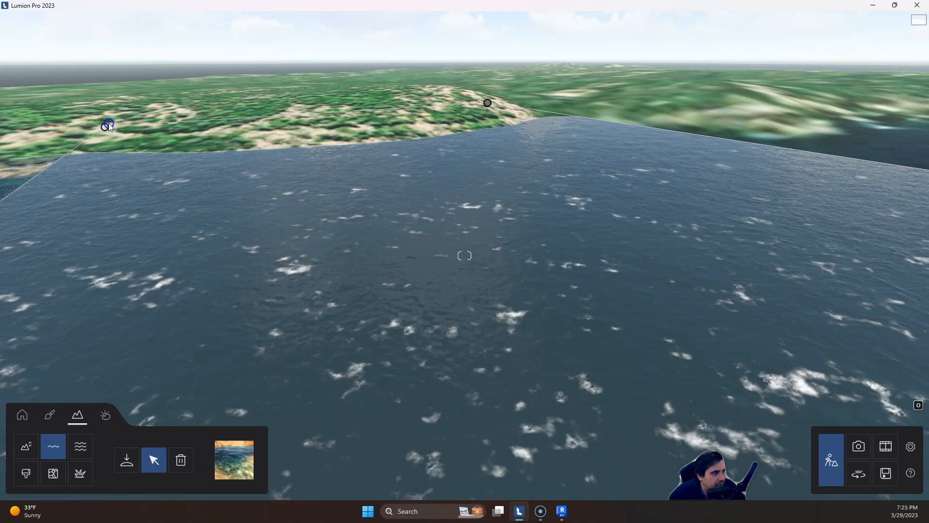
drag(412, 99, 886, 71)
Step: Extend the water plane's far corners past the islands towards the horizon
right_drag(621, 134, 642, 76)
drag(487, 192, 426, 8)
right_drag(564, 91, 466, 147)
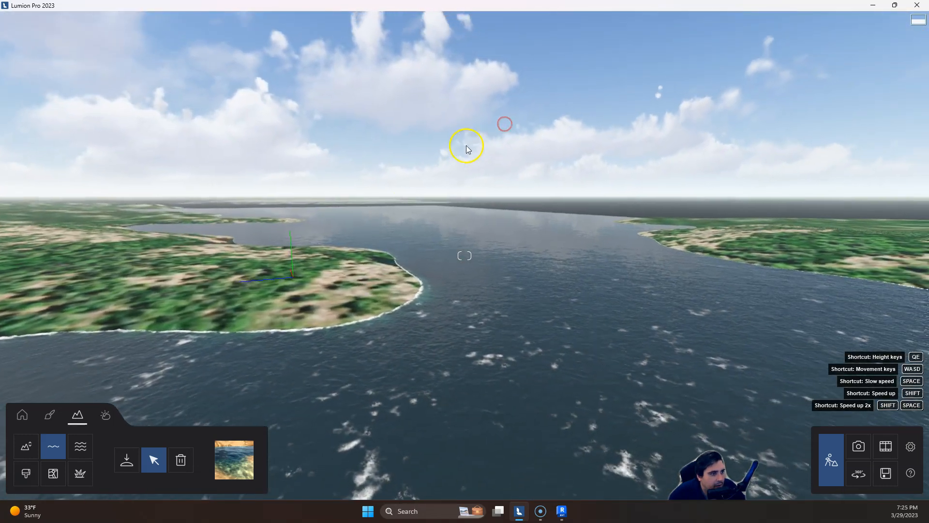
drag(430, 207, 562, 213)
right_drag(562, 213, 570, 226)
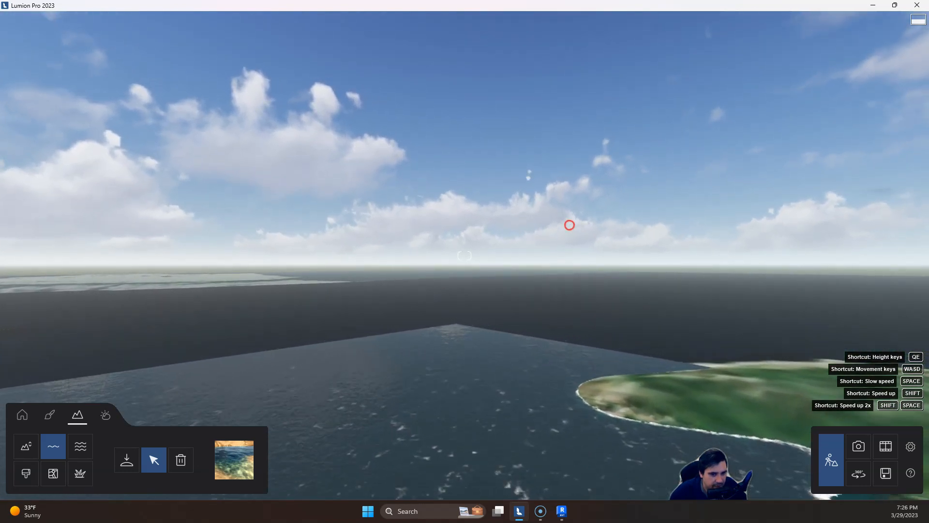
right_drag(569, 225, 570, 226)
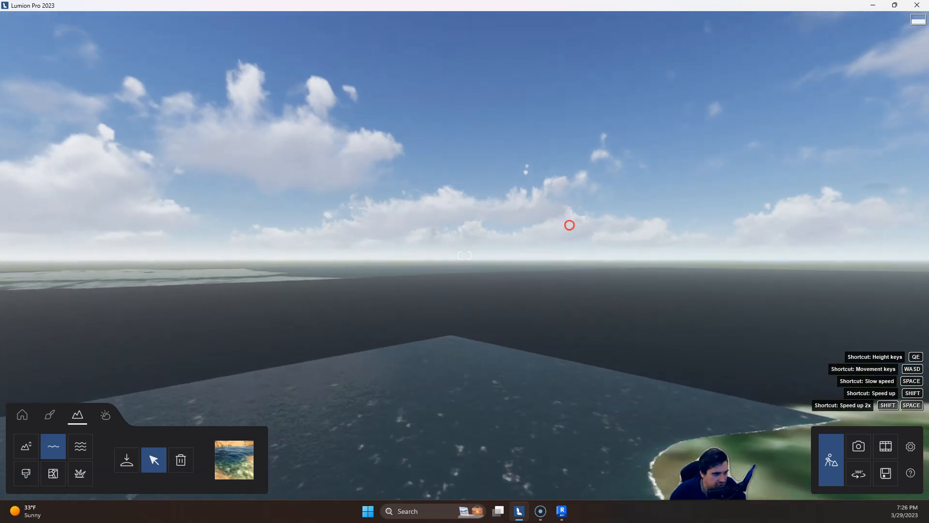
drag(450, 336, 507, 271)
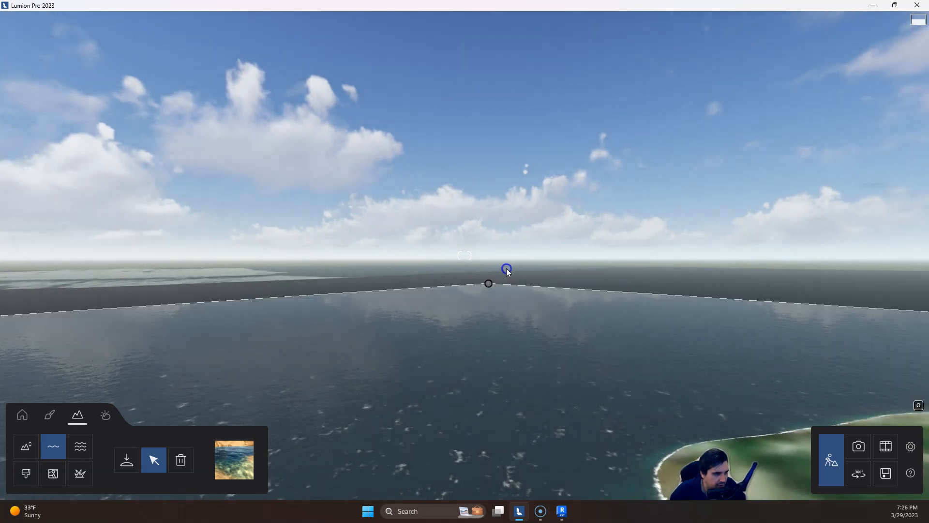
Step: Return to the site and examine how the water meets the shoreline beside the cabins
mouse_move(483, 281)
right_down()
mouse_move(484, 289)
mouse_move(575, 295)
mouse_move(486, 289)
mouse_move(431, 322)
mouse_move(482, 283)
mouse_move(489, 290)
mouse_move(473, 286)
mouse_move(487, 288)
mouse_move(484, 259)
mouse_move(484, 289)
right_up()
key(w)
key(w)
key(w)
key(w)
key(s)
key(w)
key(w)
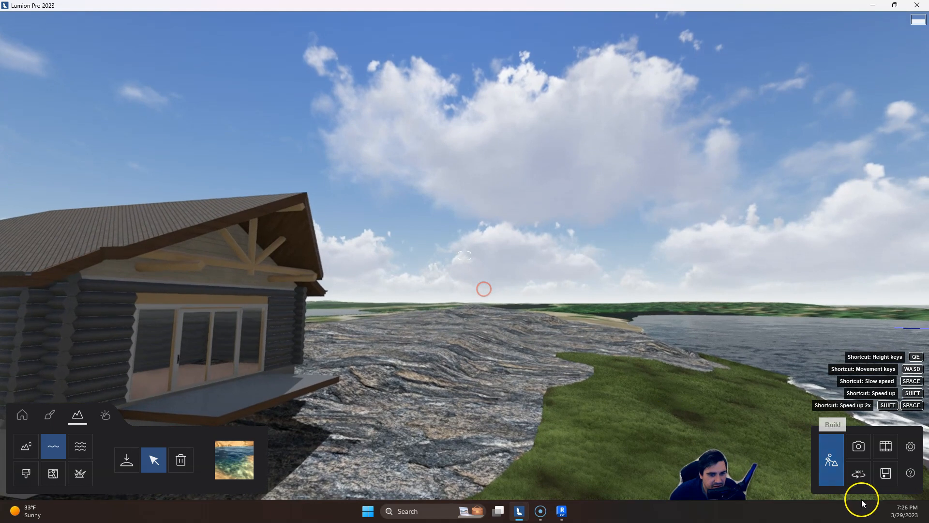
Step: Save the Lumion scene as a project file
click(886, 473)
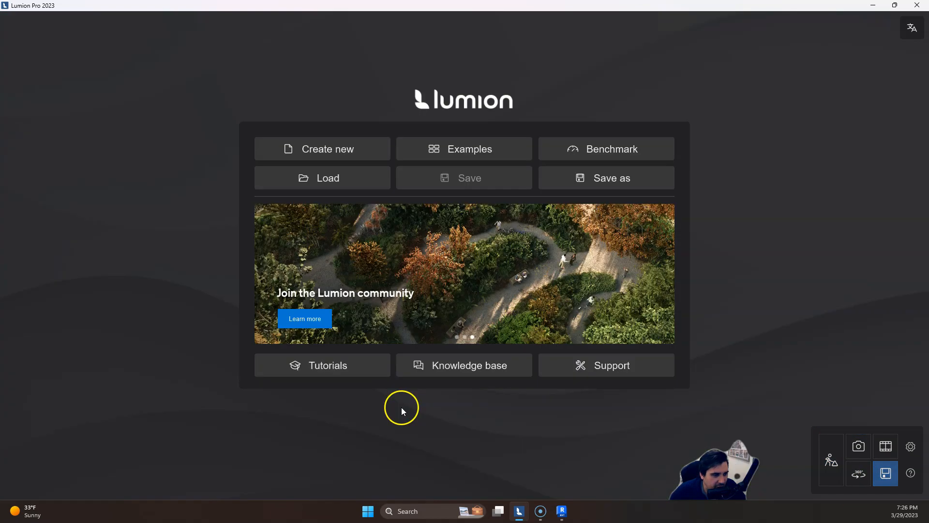
click(599, 180)
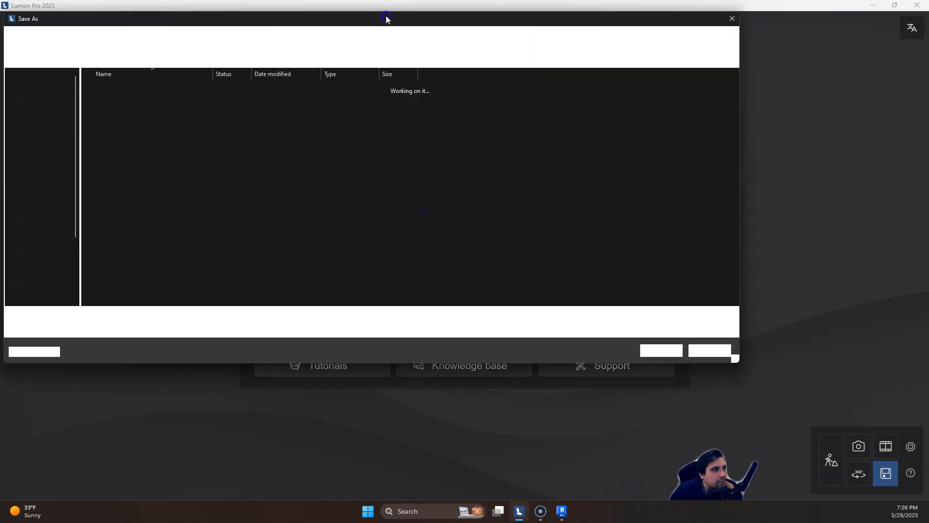
drag(387, 20, 928, 29)
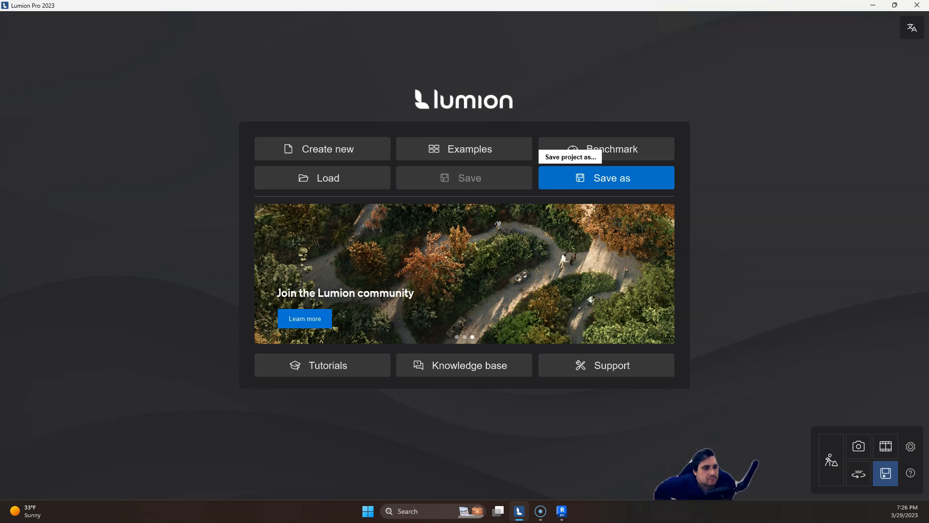
click(547, 171)
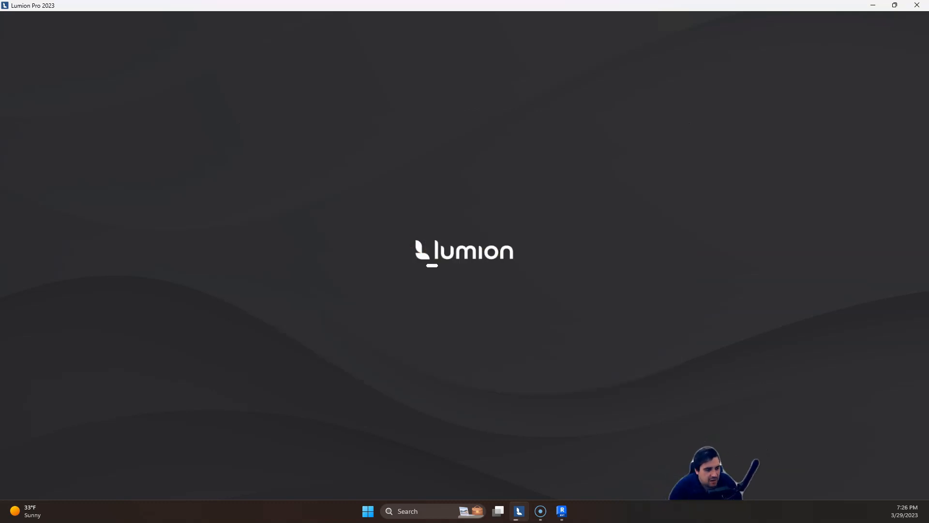
Step: Switch to Revit and open the Cabin A cloud model from the project files
click(565, 515)
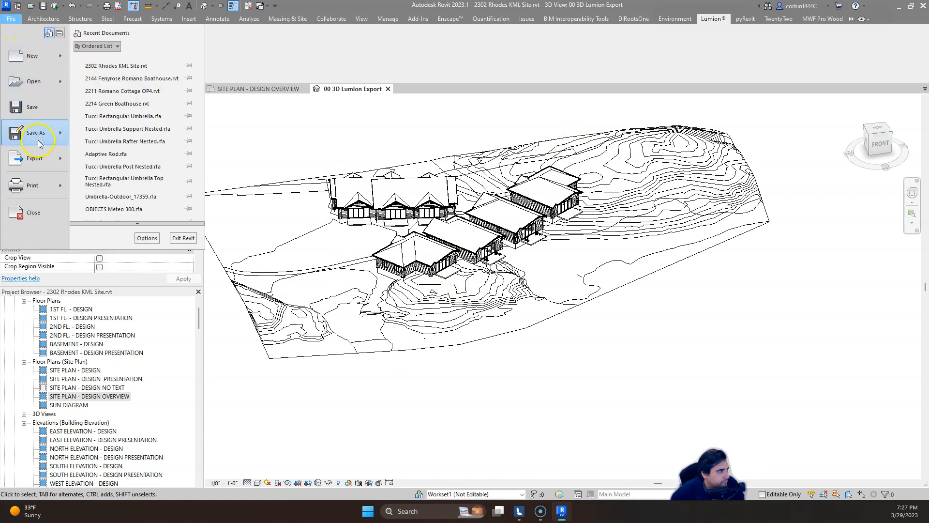
click(19, 7)
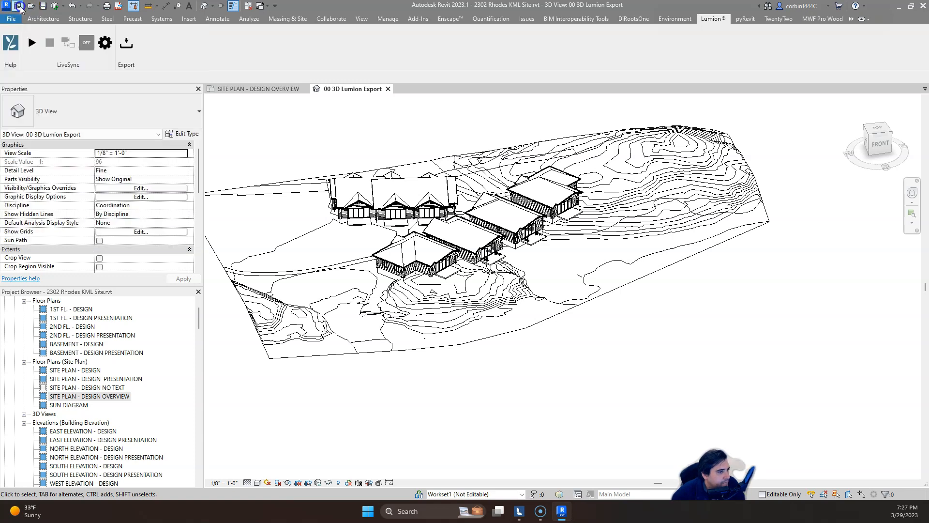
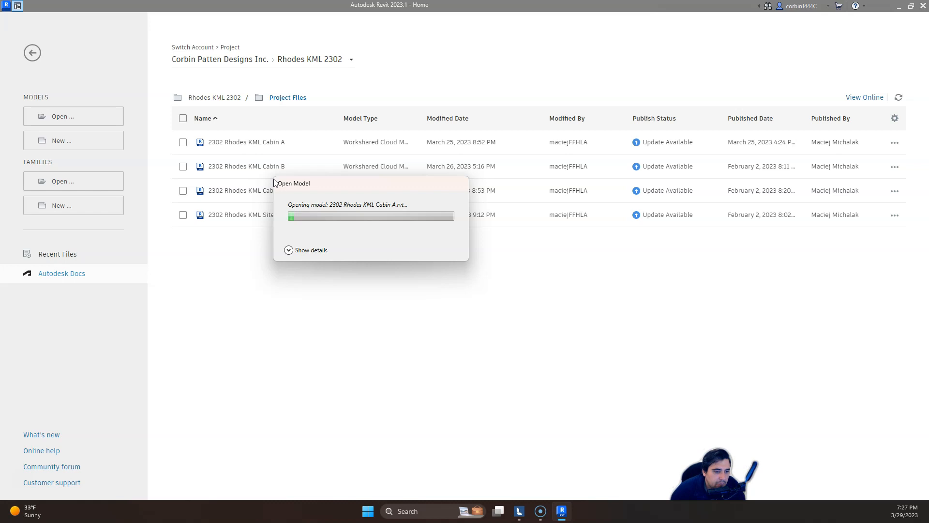
Step: Switch back to Lumion and return to building the scene, with the land behind the cabins in view
click(519, 512)
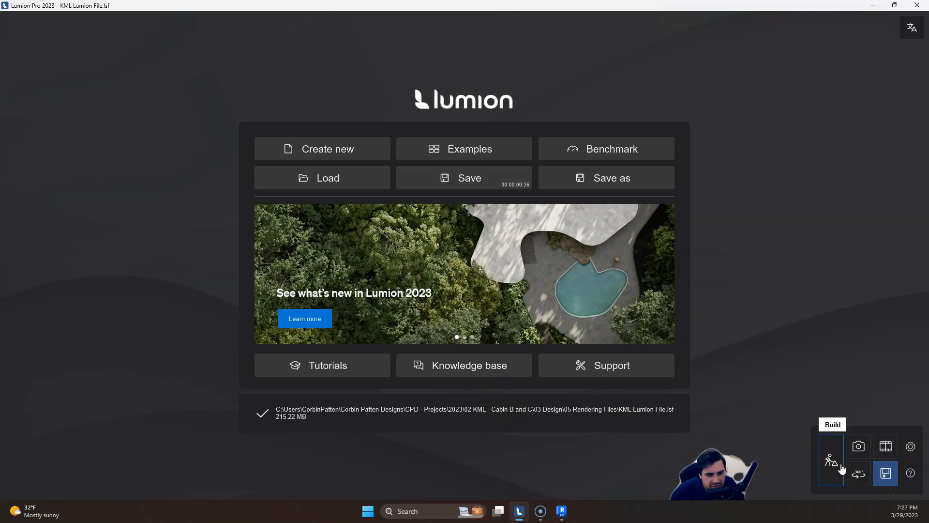
click(841, 465)
mouse_move(616, 299)
right_down()
mouse_move(641, 294)
mouse_move(616, 296)
right_up()
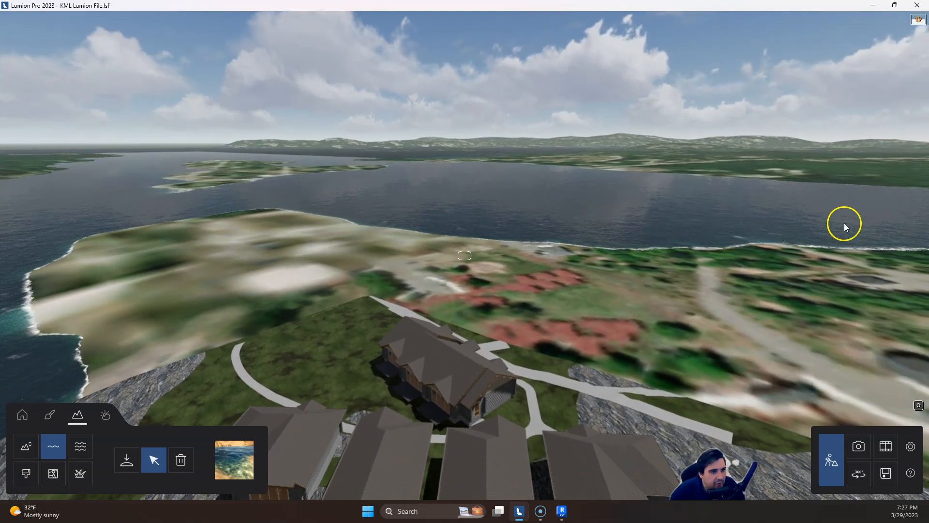
right_drag(468, 237, 239, 375)
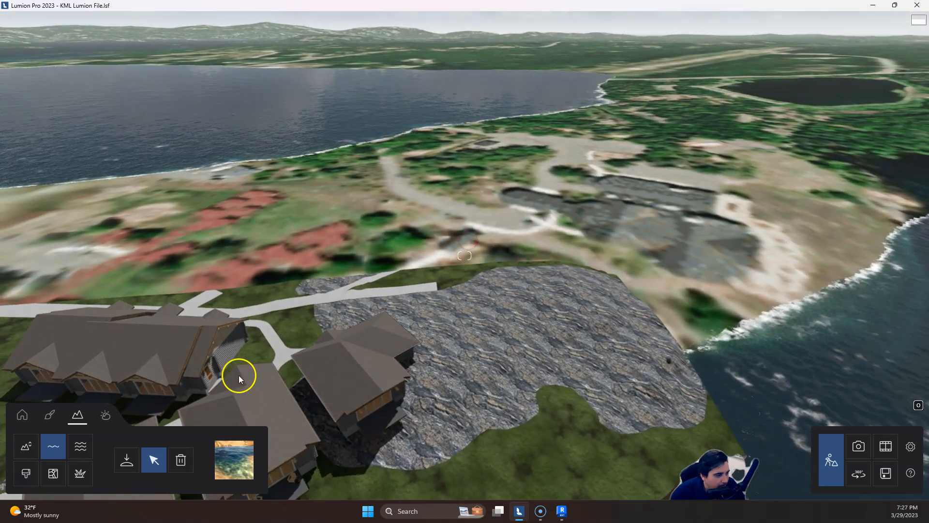
Step: Choose the TreeCluster2 Pine Square XL-RT cluster from the nature library for placement
click(22, 417)
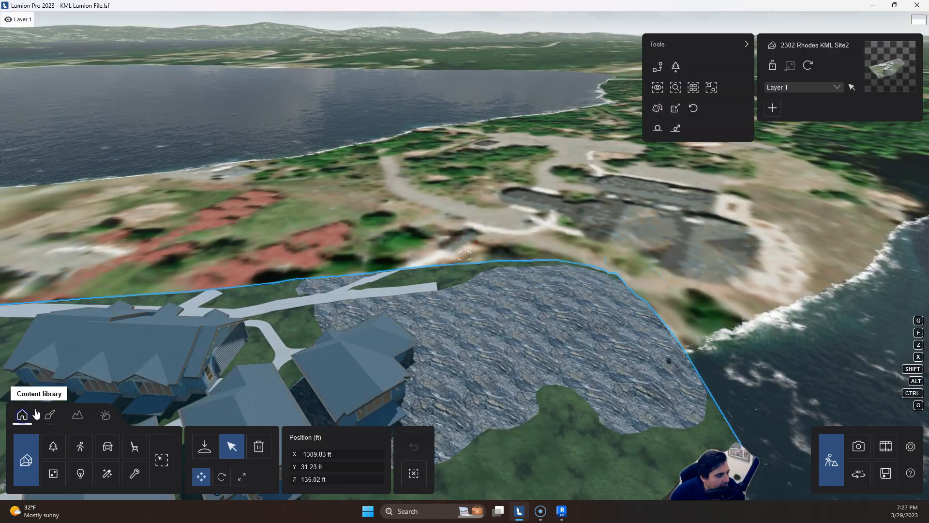
click(54, 442)
right_drag(350, 396, 351, 398)
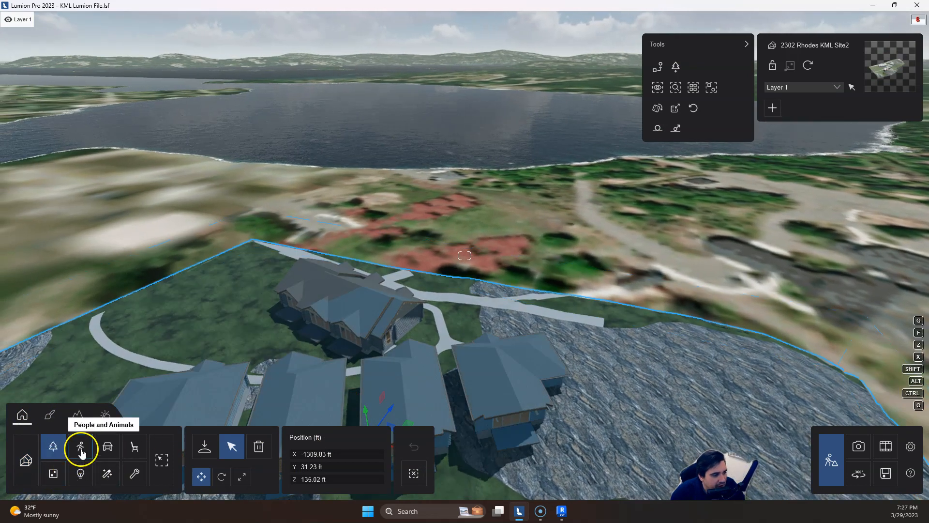
click(205, 446)
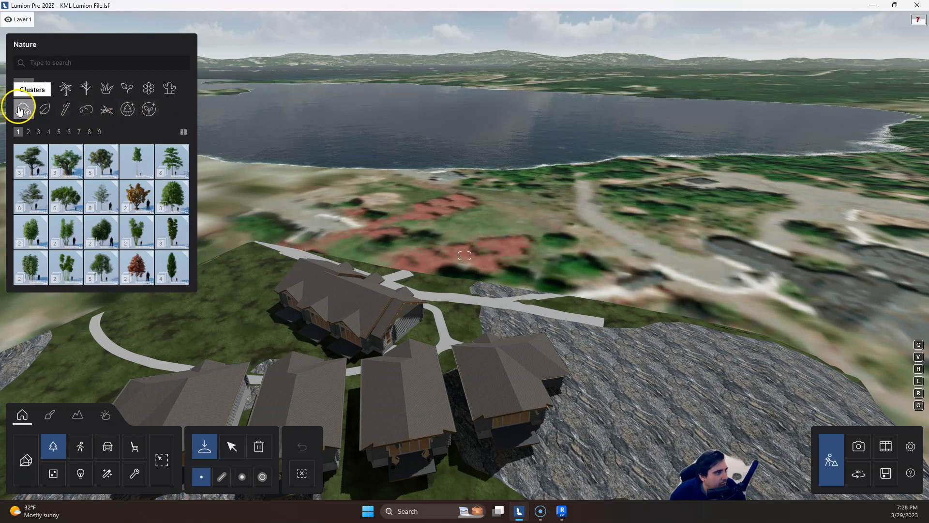
key(ctrl)
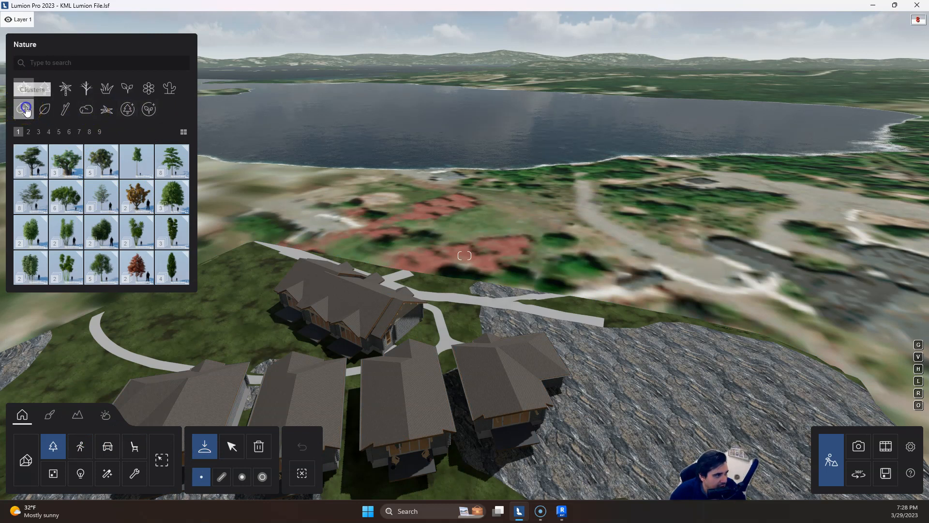
click(25, 110)
mouse_move(147, 166)
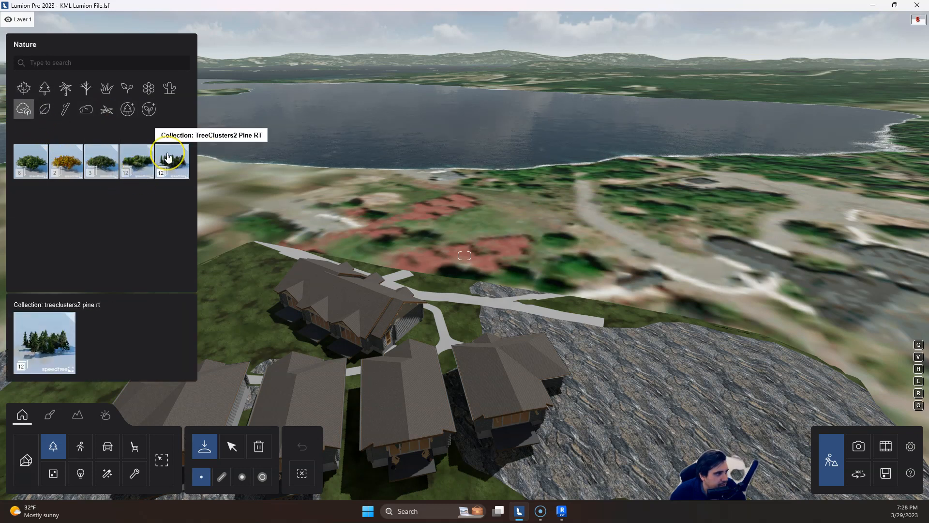
click(168, 157)
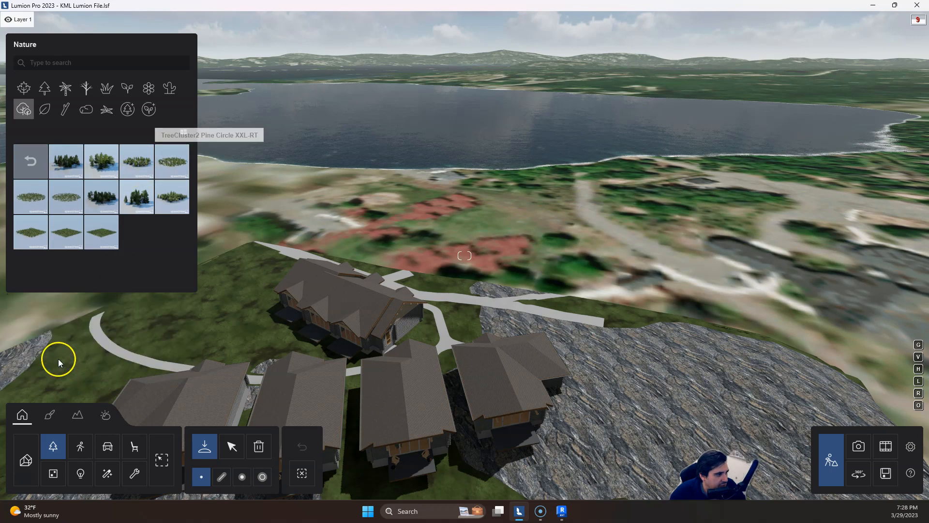
mouse_move(172, 197)
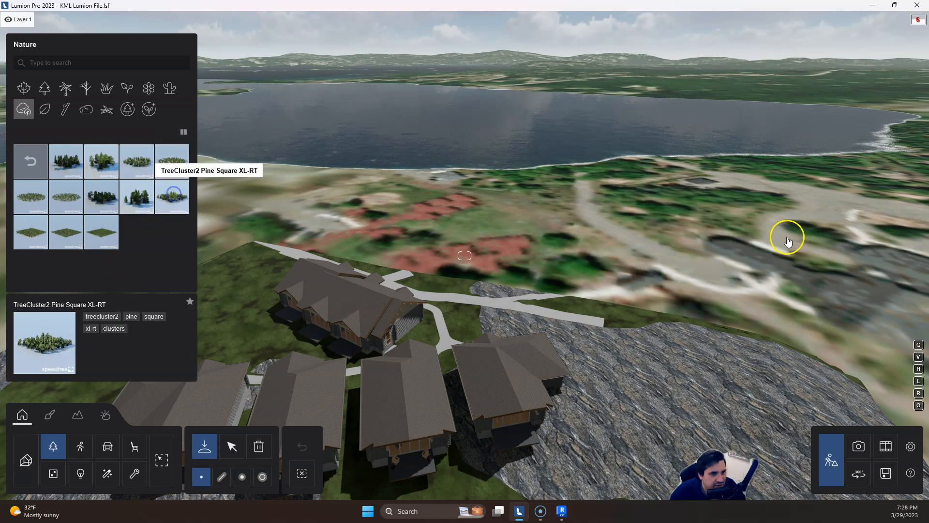
Step: Place pine tree clusters across the land behind the cabins, between the site and the bay
click(777, 242)
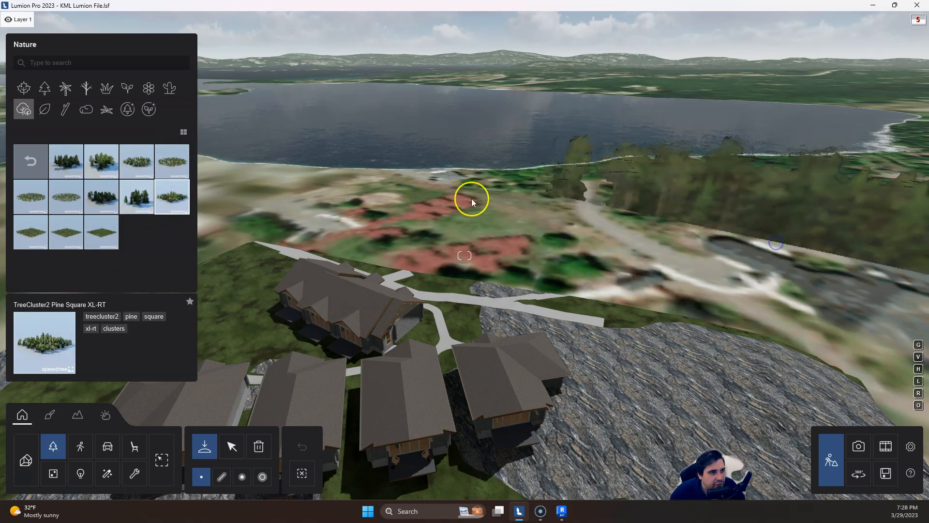
click(356, 191)
right_drag(251, 186, 310, 190)
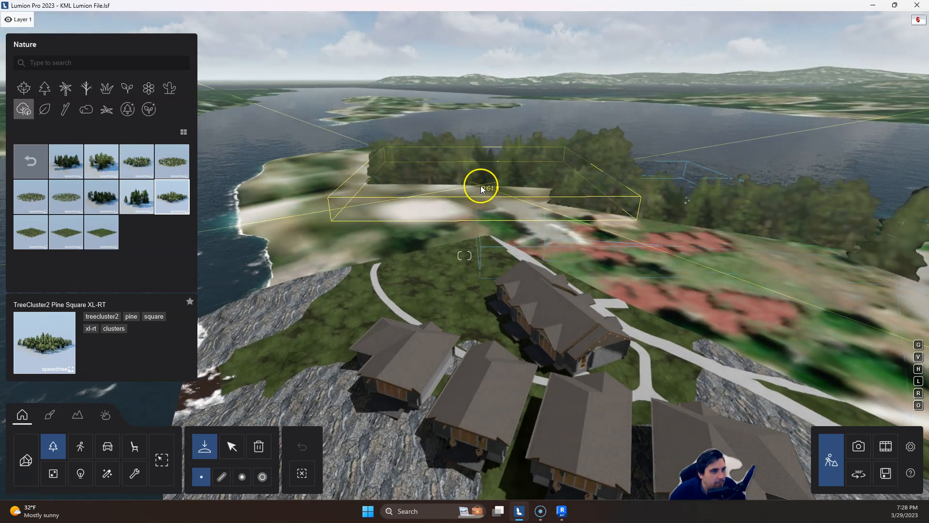
click(482, 189)
click(363, 190)
Step: Add pine clusters behind the paved area and along the neighbouring inlet's shore
right_drag(412, 186, 524, 135)
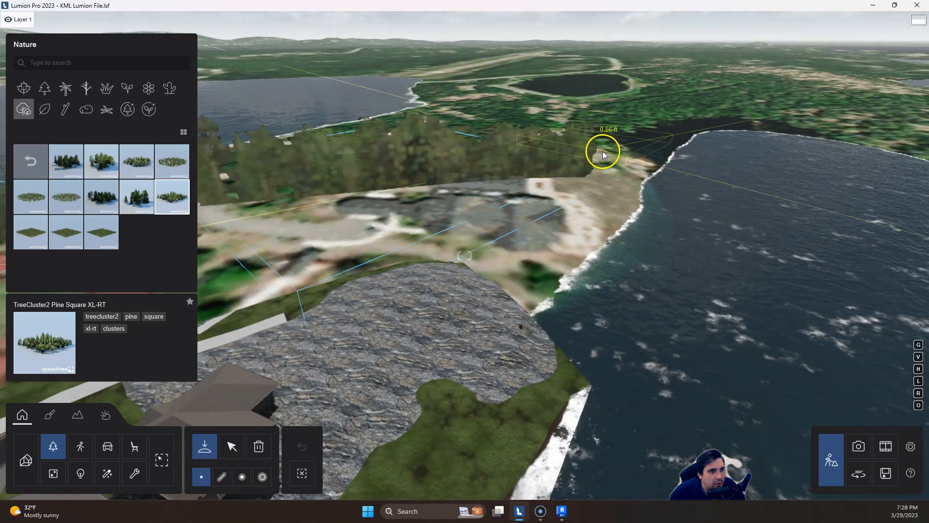
click(603, 151)
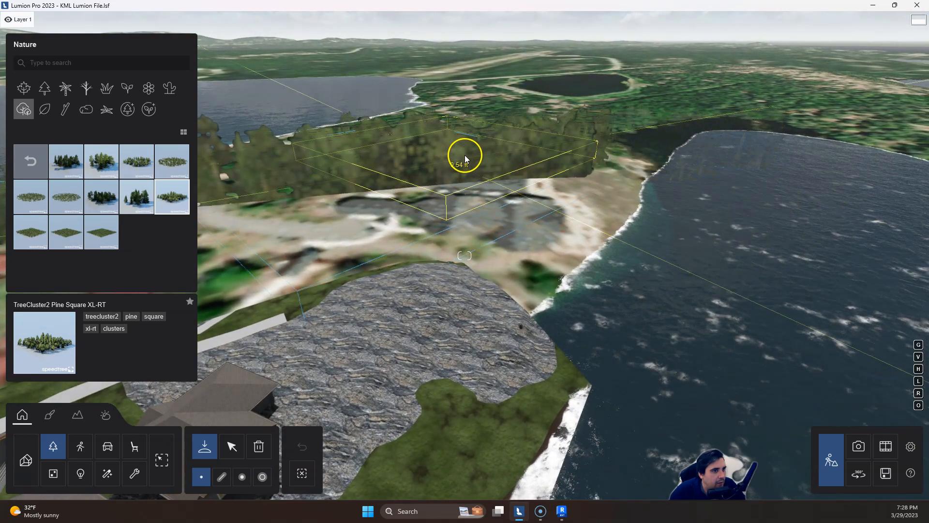
right_click(509, 154)
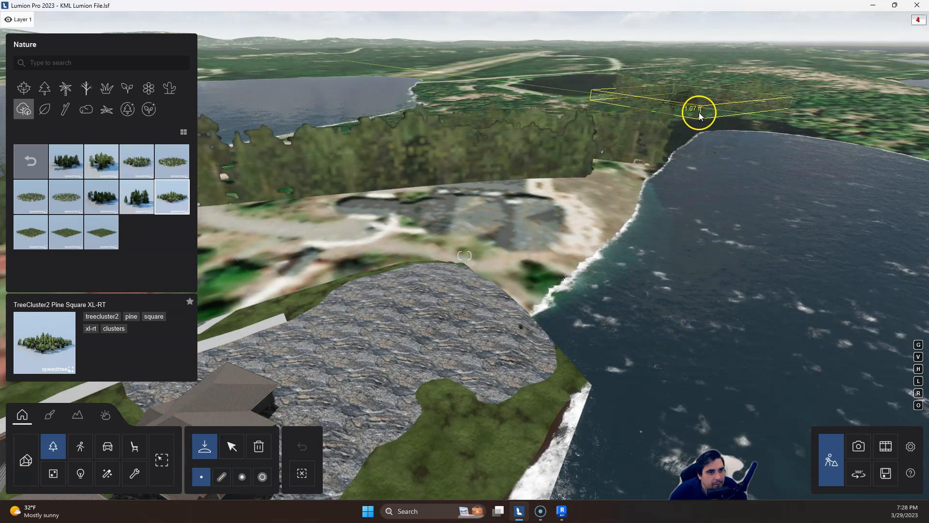
click(739, 119)
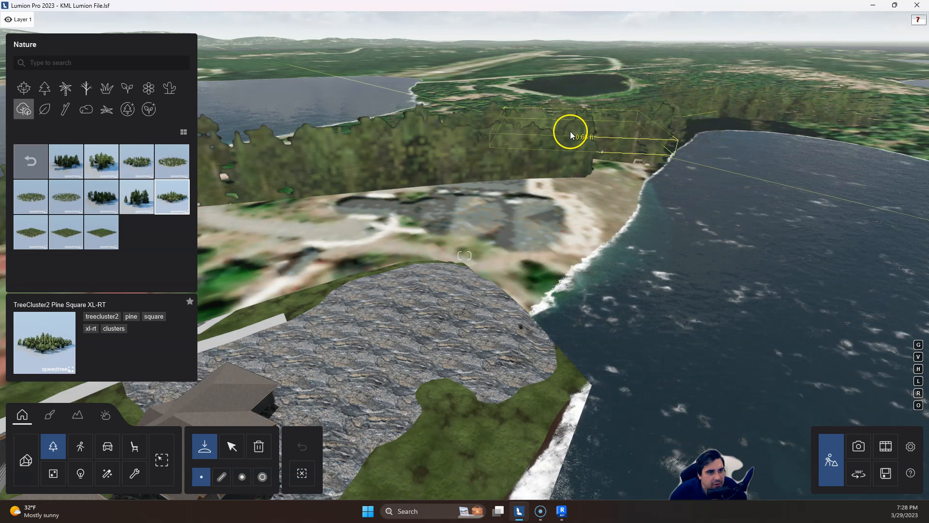
click(602, 128)
Step: Fill the peninsula across the inlet and the land behind it with pine clusters
right_drag(755, 128, 794, 124)
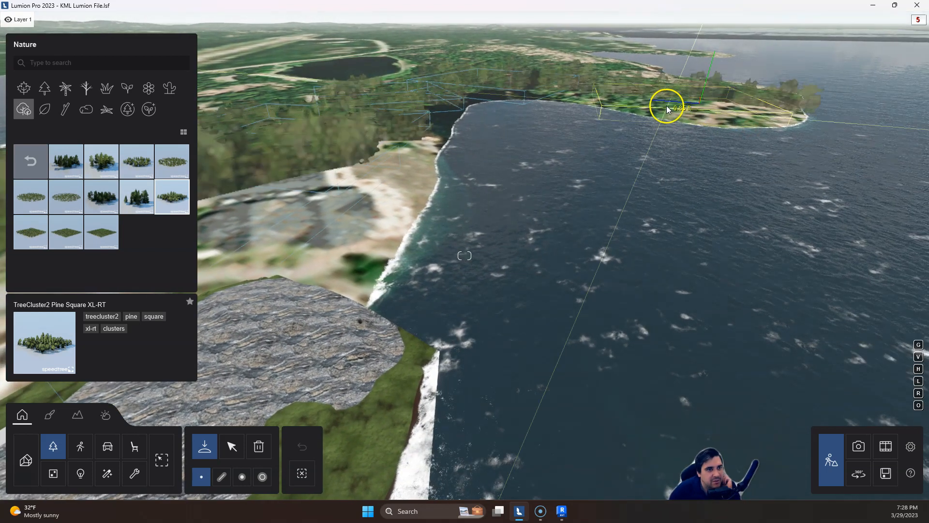
click(678, 93)
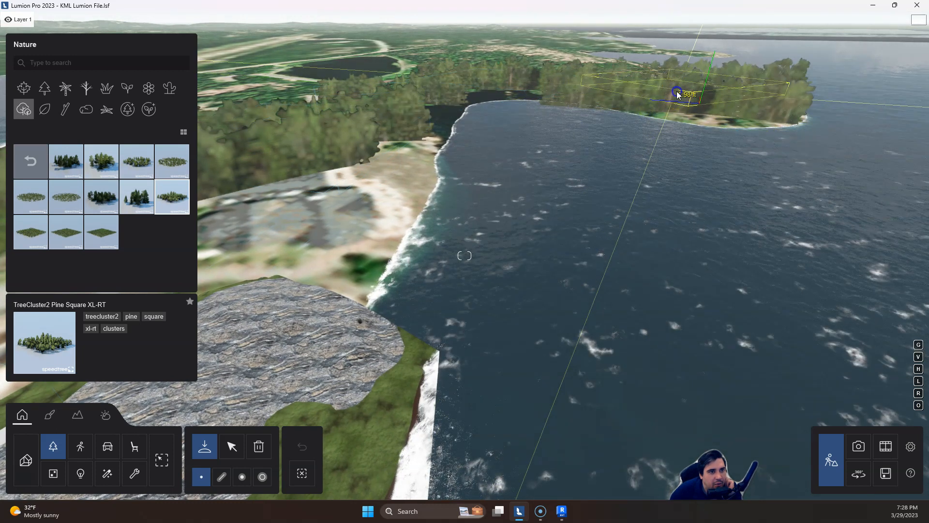
click(393, 96)
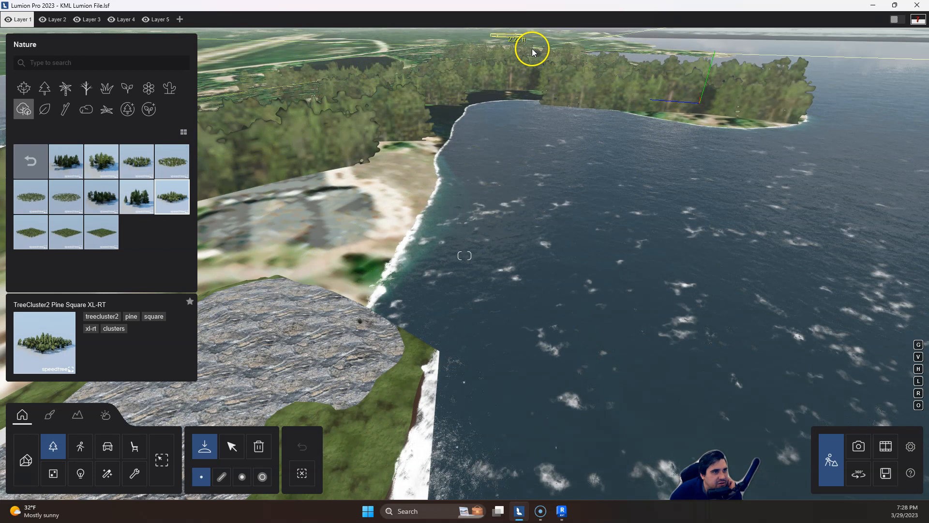
click(611, 51)
click(661, 51)
click(706, 54)
click(620, 49)
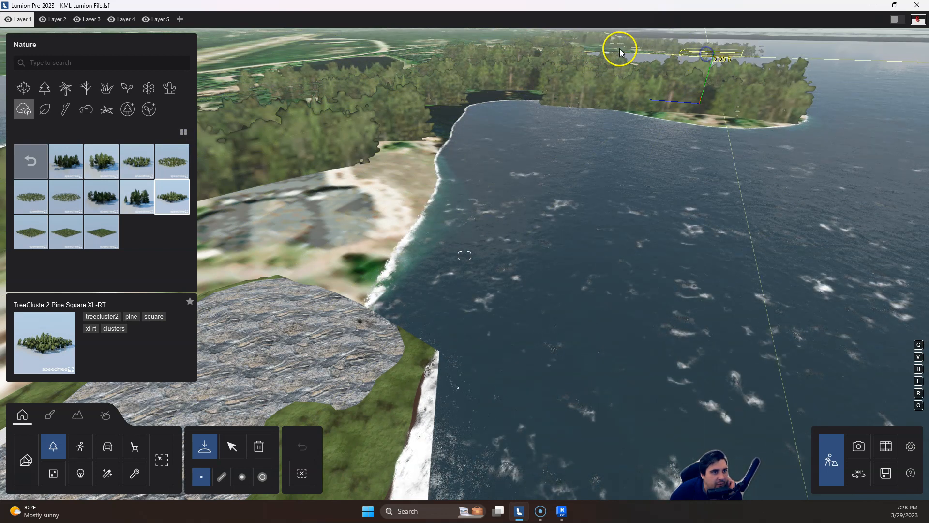
Step: Cover the opposite shore's headland across the open water with overlapping pine clusters
right_drag(557, 47, 732, 132)
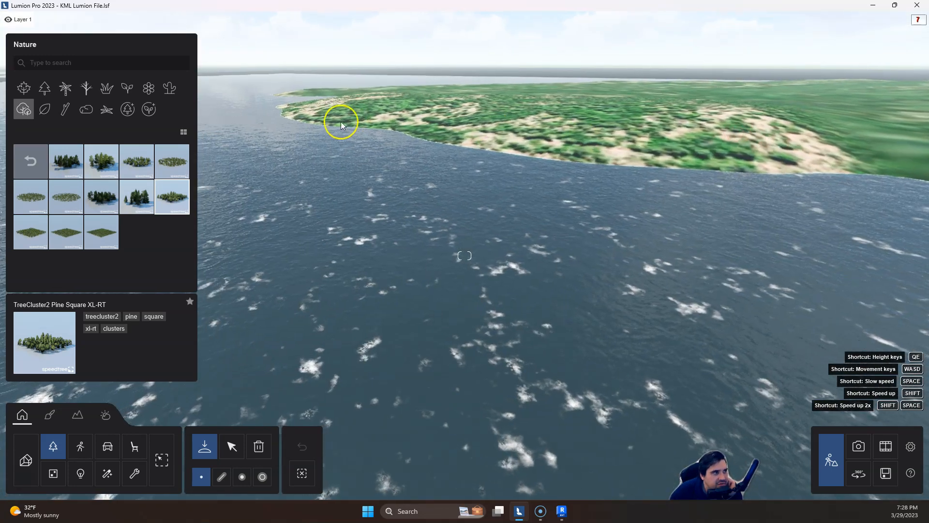
click(312, 117)
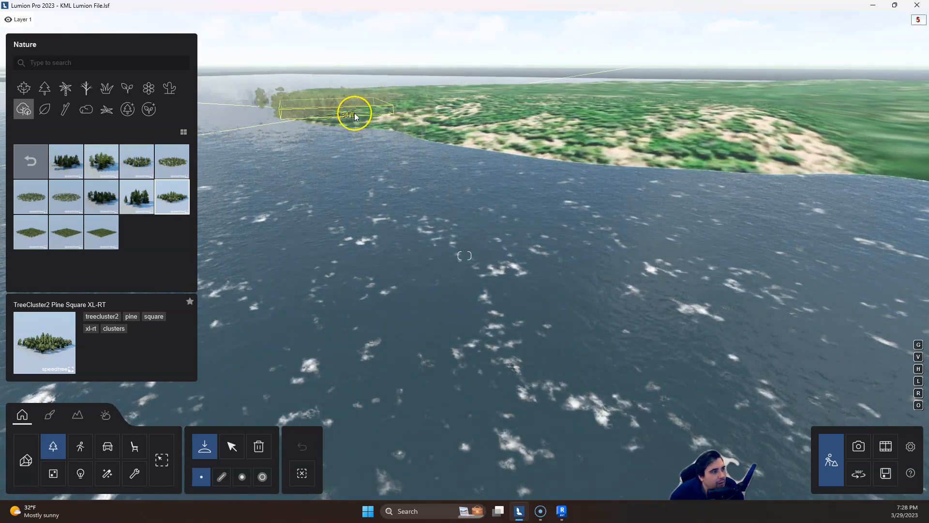
click(419, 124)
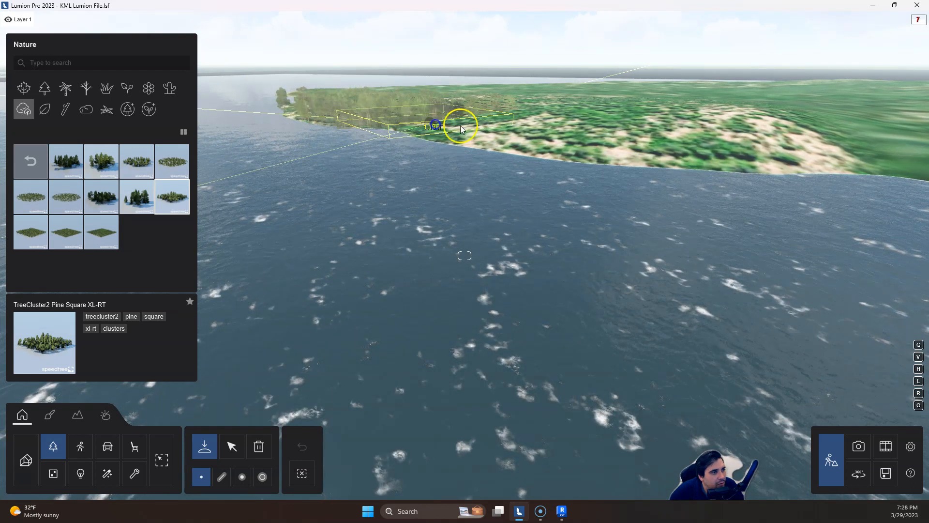
click(500, 139)
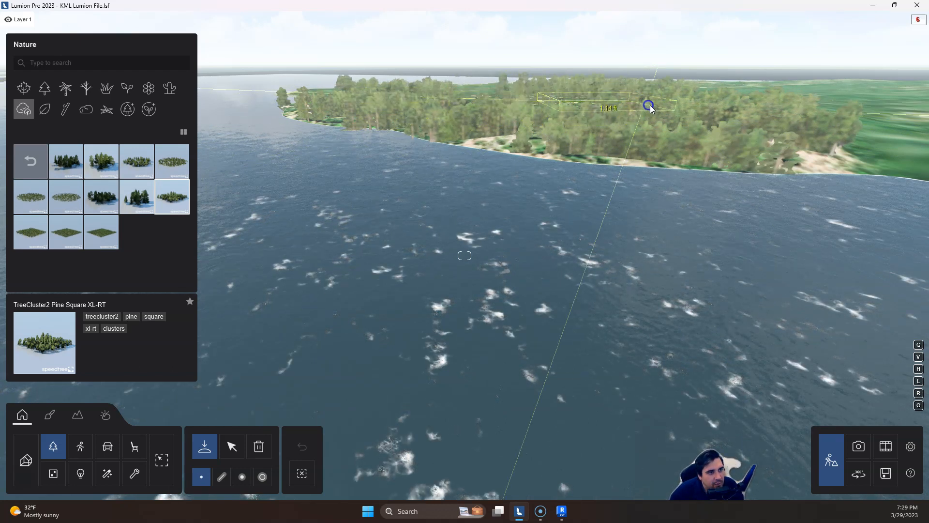
click(677, 107)
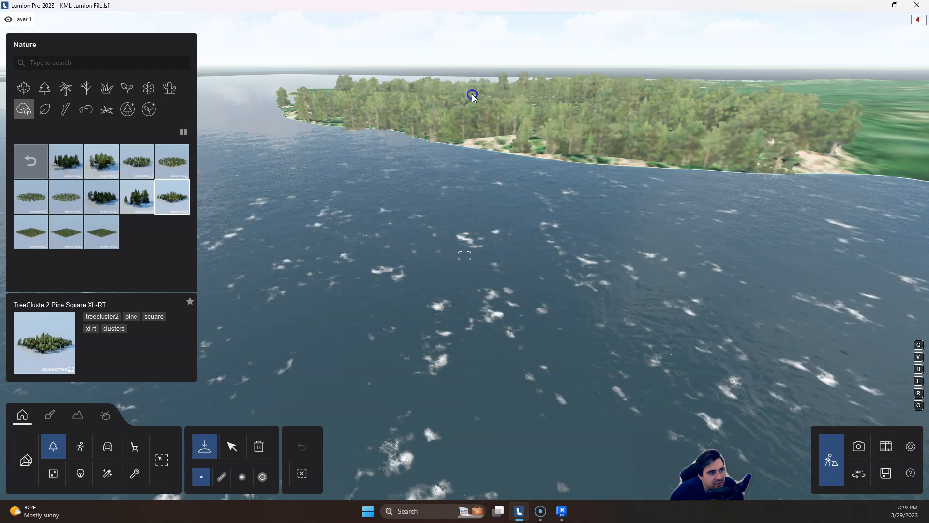
click(838, 125)
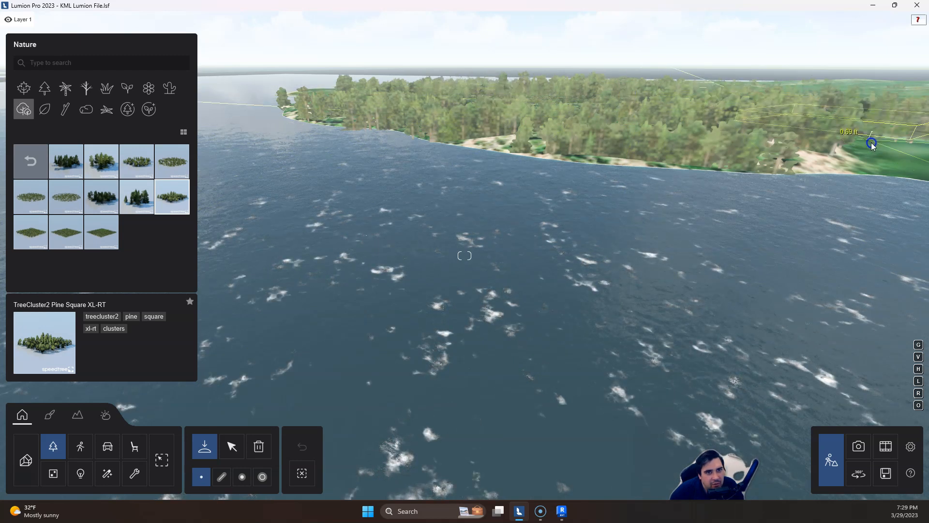
Step: Return to the cabins and browse the conifer collections, including AlaskaCedarHQ, for individual trees
right_drag(790, 183, 788, 186)
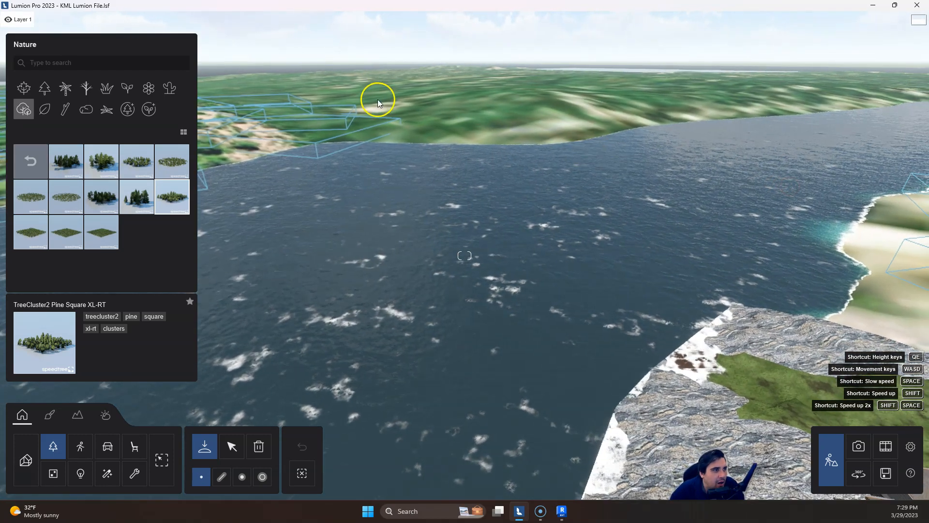
right_drag(348, 242, 342, 214)
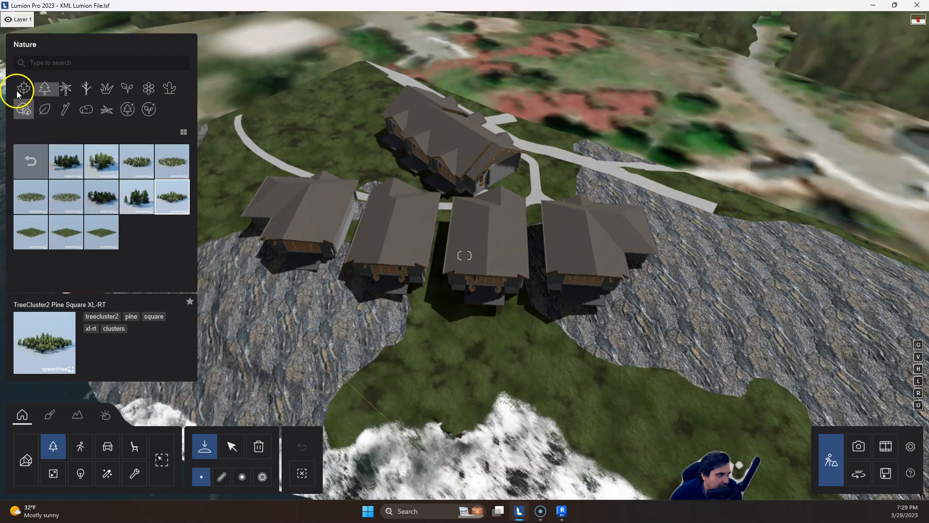
click(49, 92)
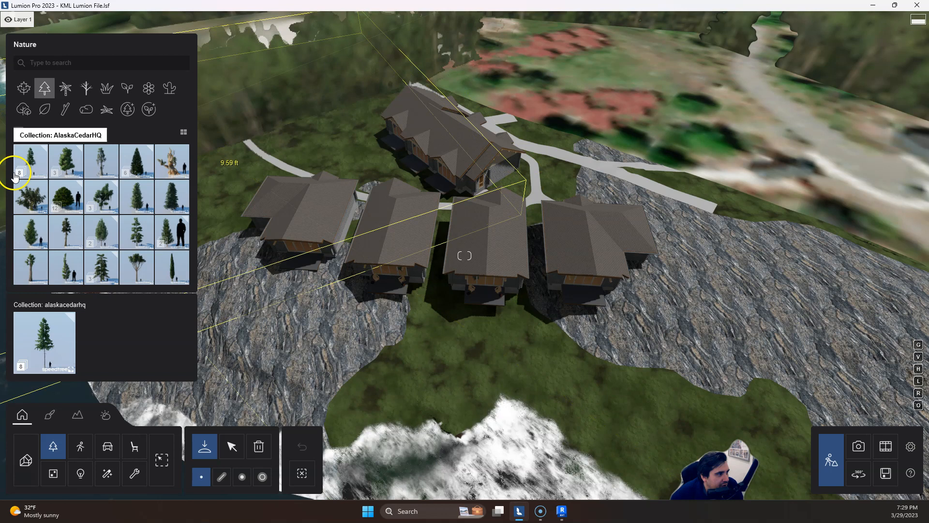
click(31, 161)
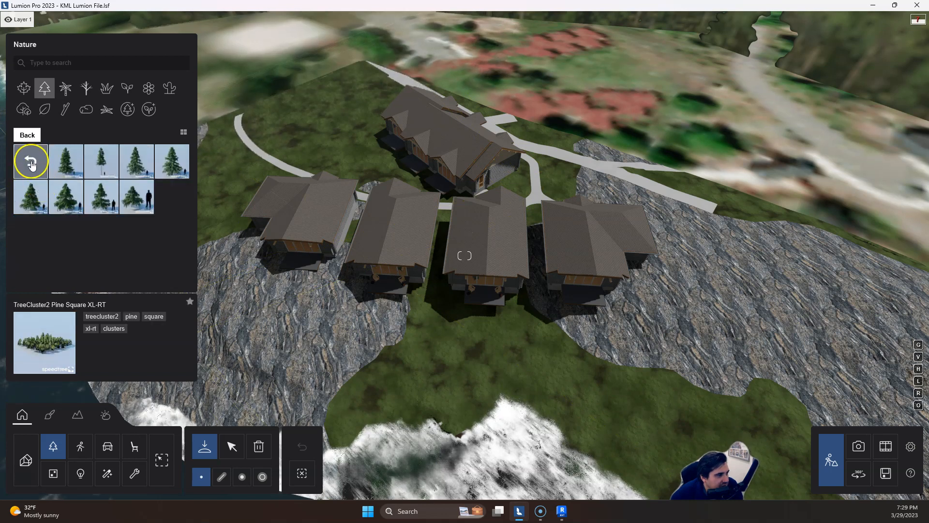
click(30, 161)
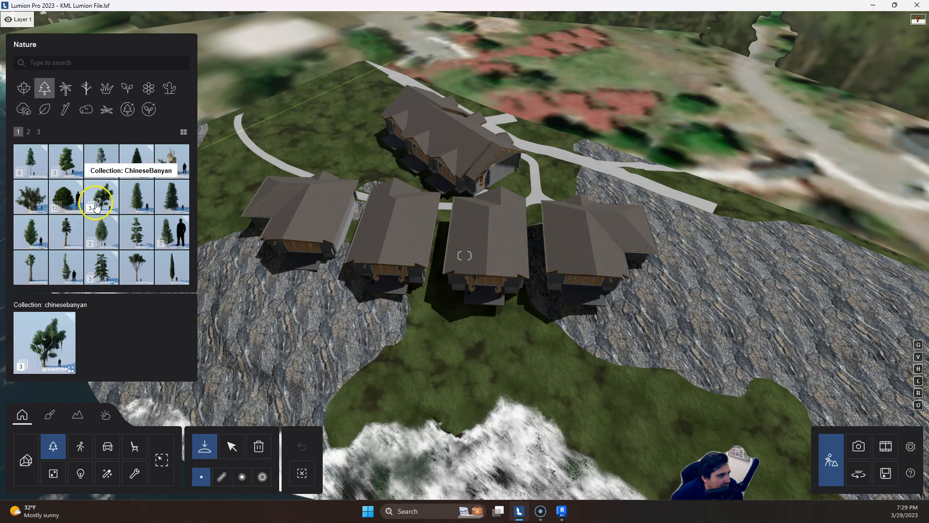
click(134, 159)
click(31, 161)
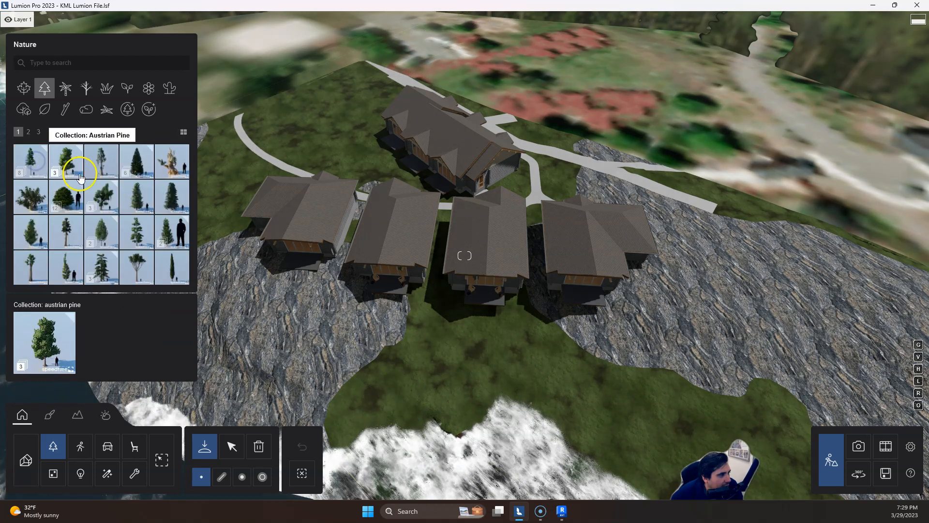
key(alt+Tab)
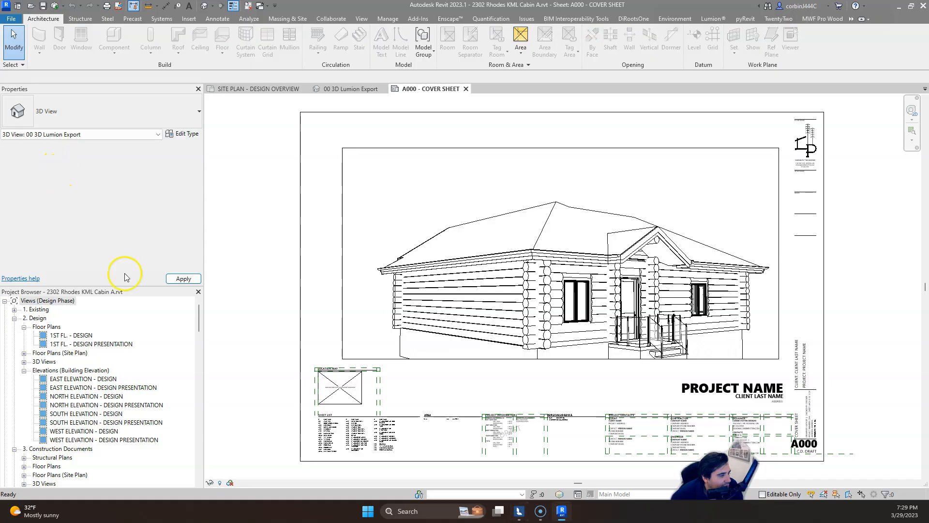
click(520, 512)
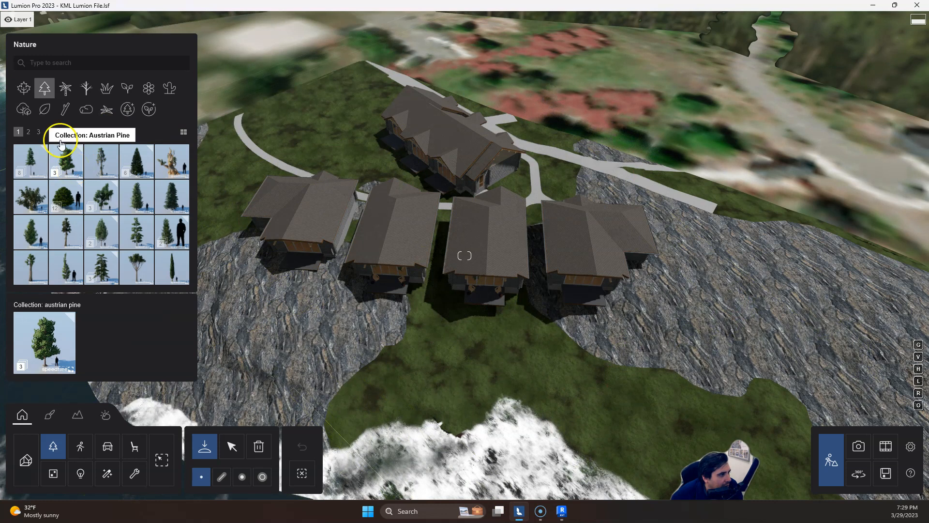
Step: Place several LoblollyPine RT conifers around the edges of the site and beside the driveways
click(28, 132)
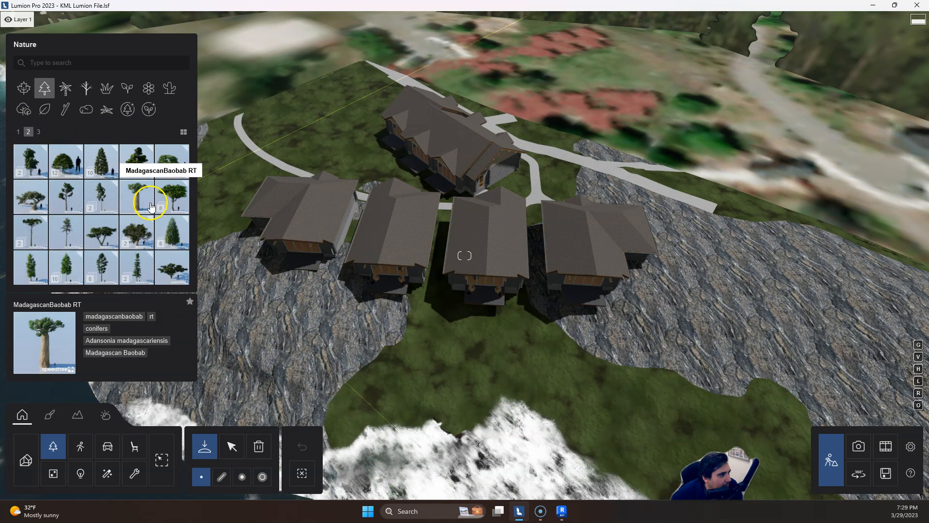
click(101, 207)
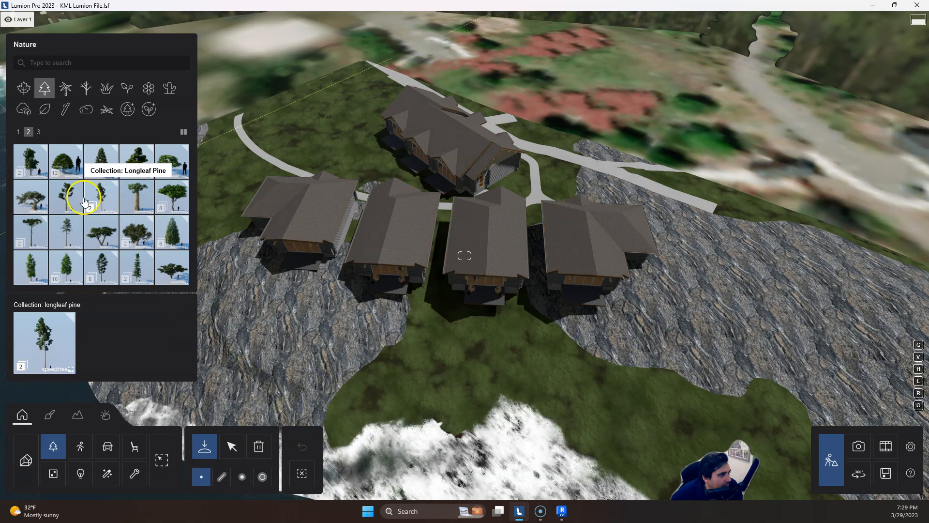
click(68, 202)
click(68, 202)
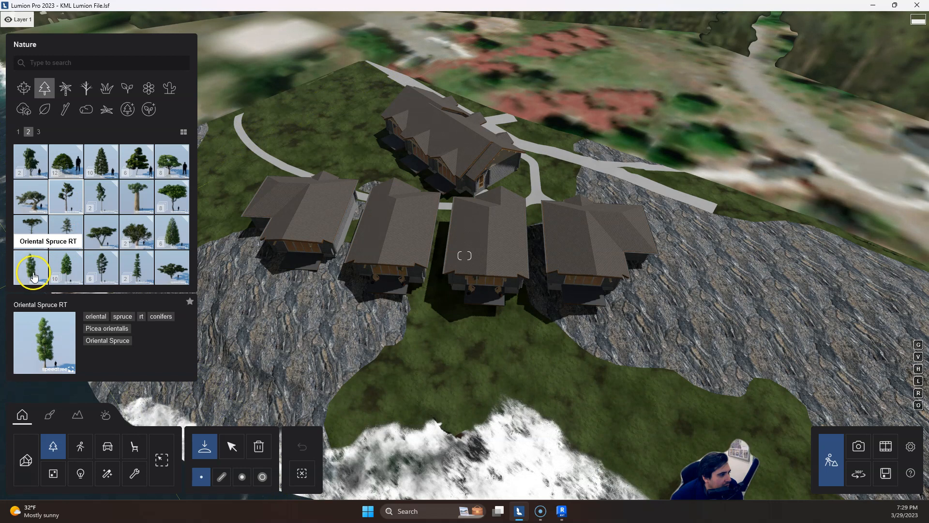
click(69, 199)
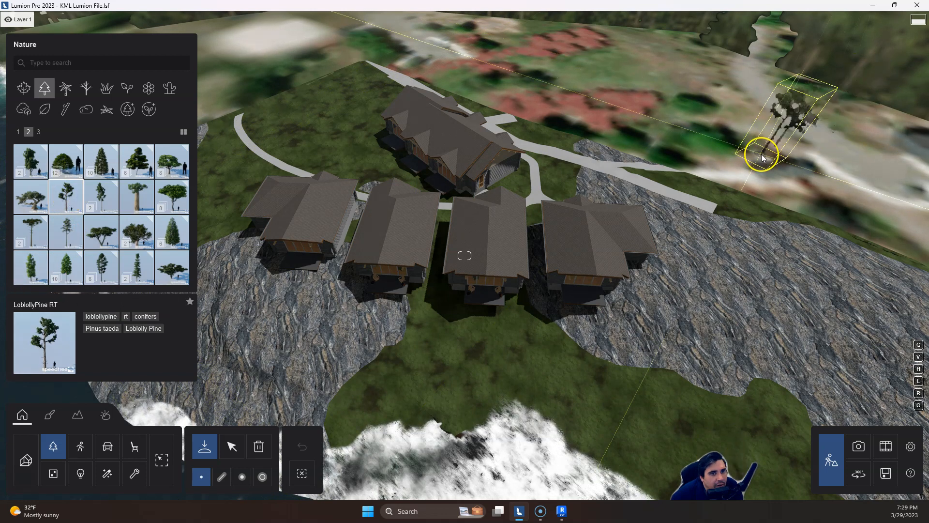
click(737, 208)
click(363, 65)
click(250, 146)
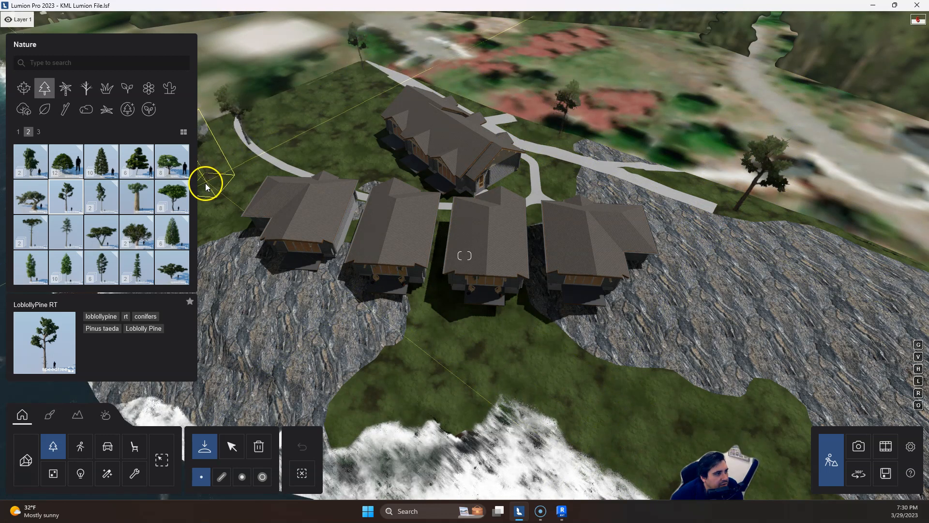
click(339, 118)
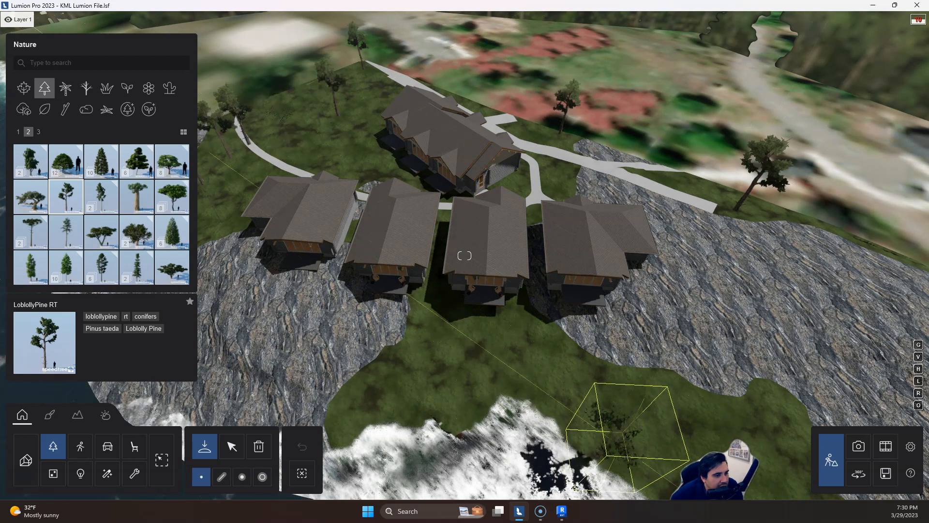
click(704, 436)
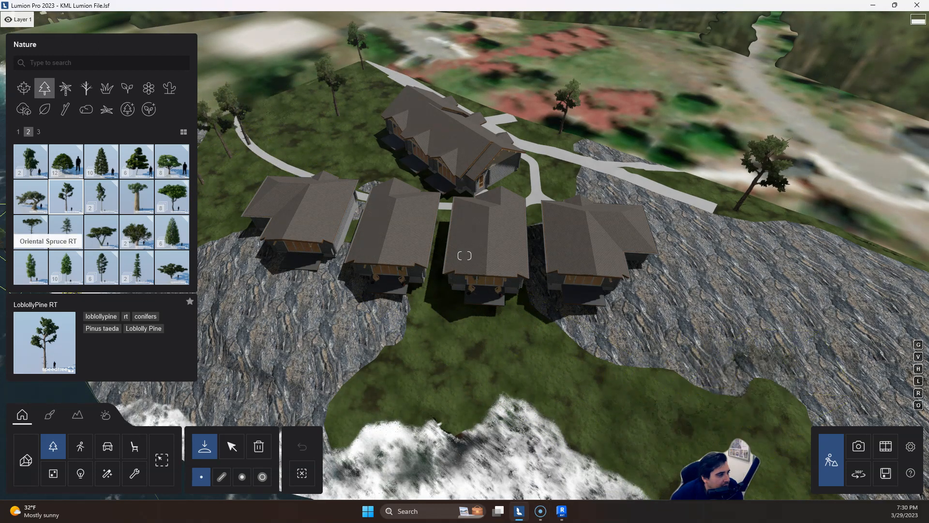
Step: Choose Engelmann spruce 001 from the fine-detail trees and place it on the grass beside the main building
click(66, 232)
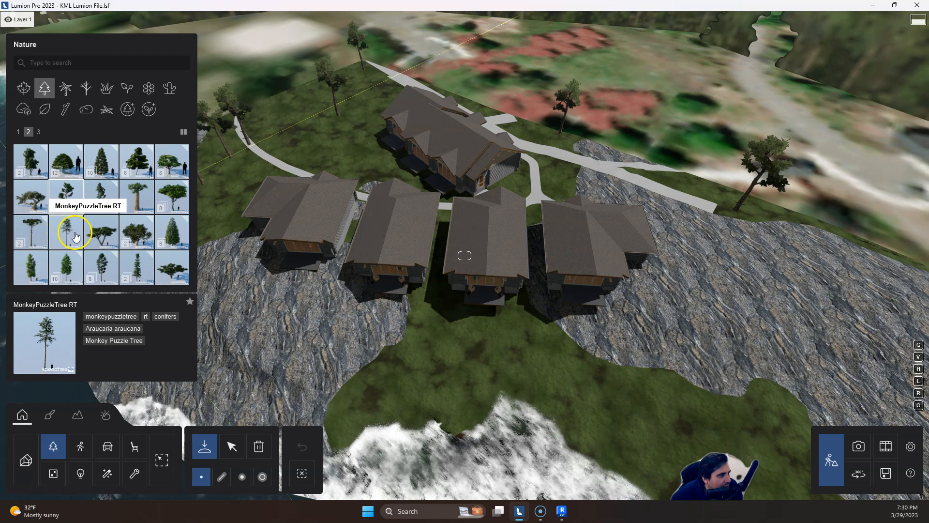
click(128, 110)
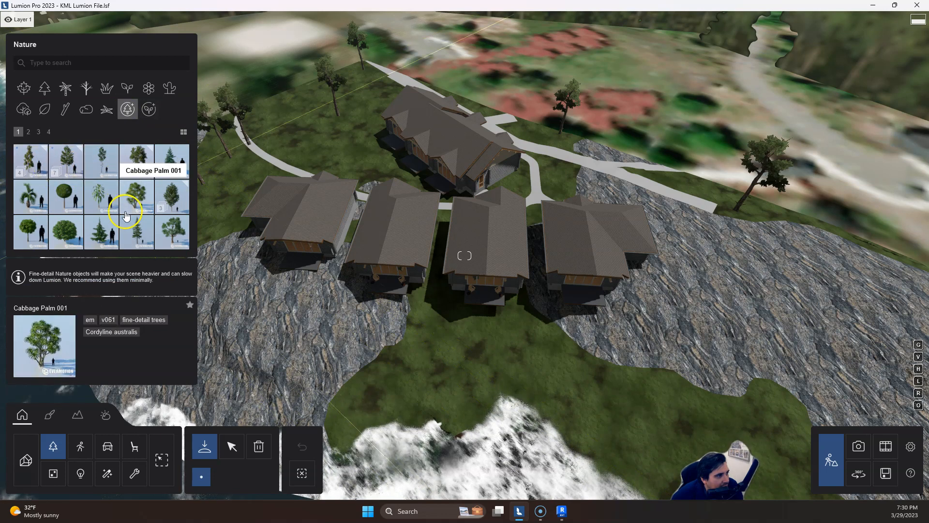
click(138, 241)
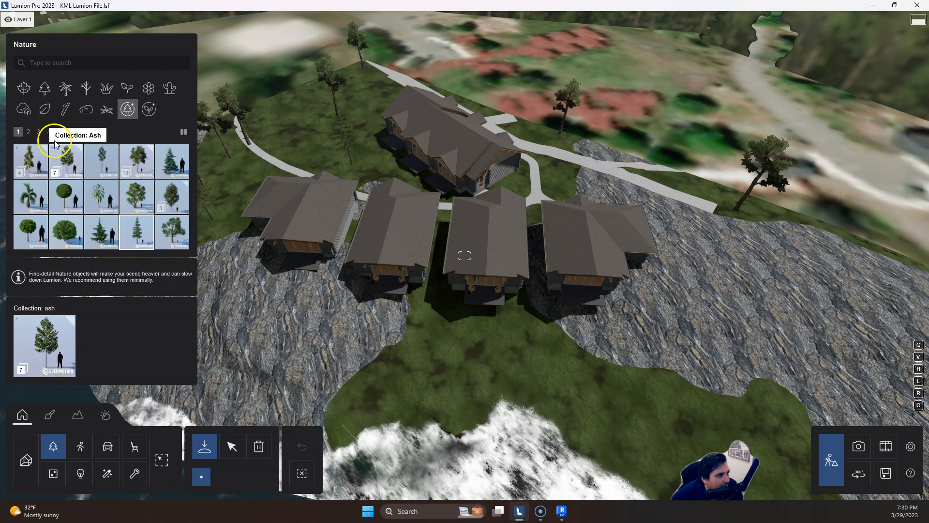
Step: Choose Maple 004 from the fine-detail maple collection and place several trees on the ground around the main building
click(29, 131)
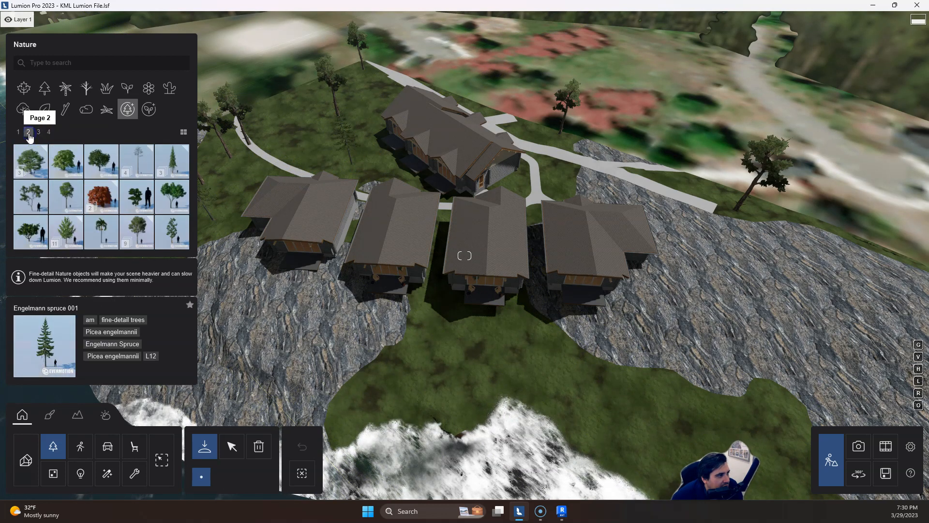
click(136, 167)
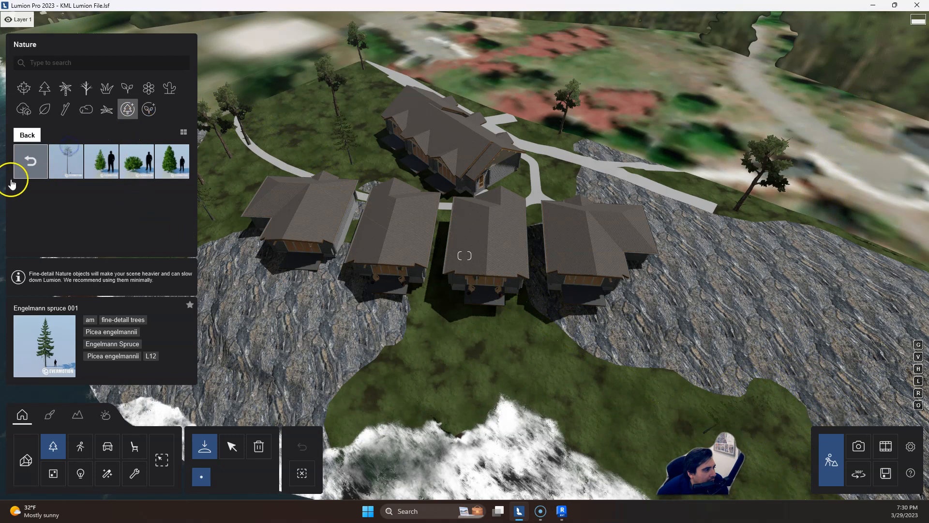
click(22, 170)
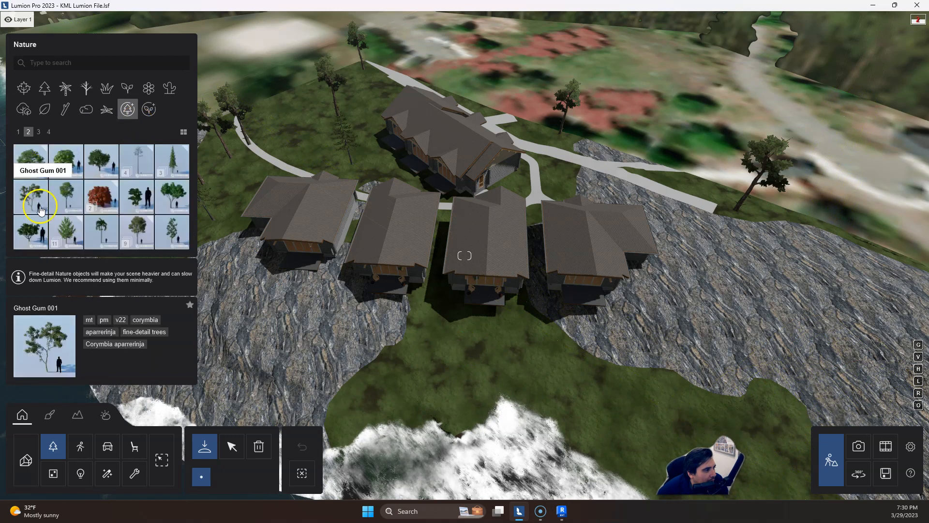
click(138, 233)
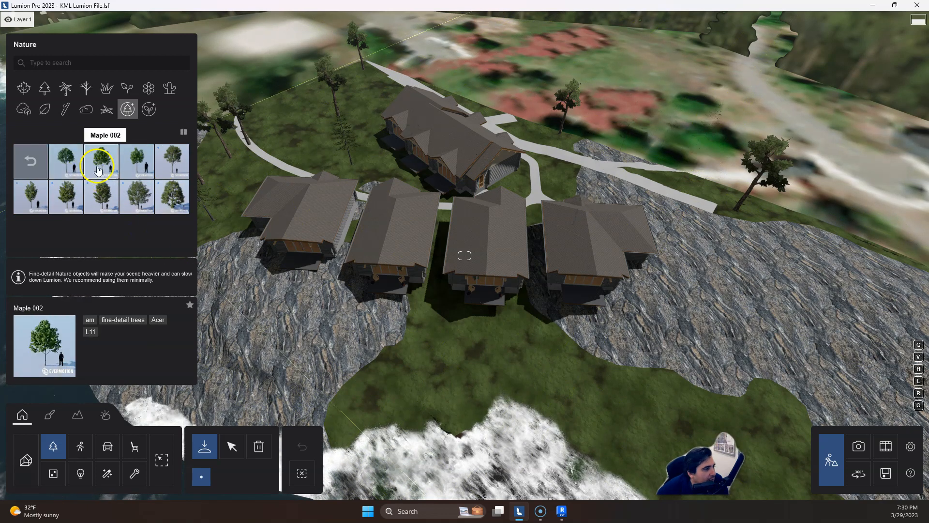
click(66, 161)
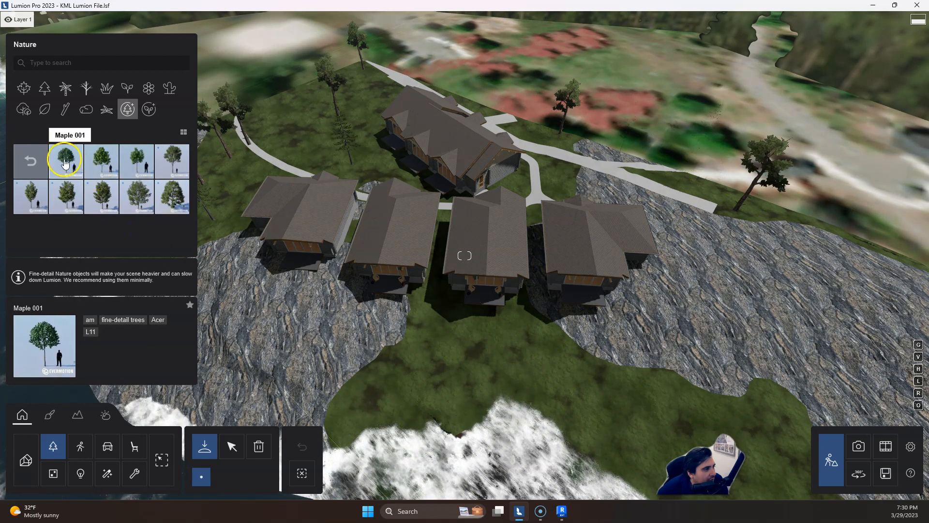
click(172, 158)
click(627, 133)
click(486, 103)
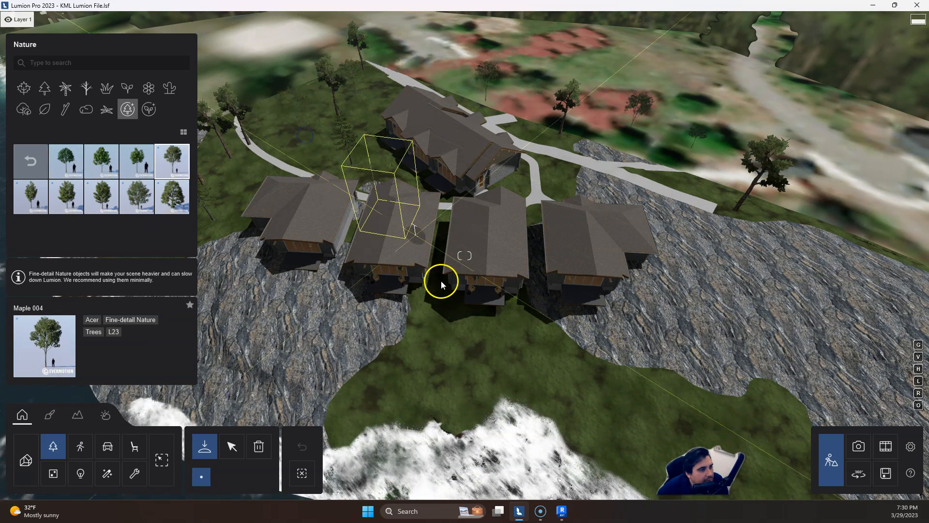
Step: Choose Pine 003 from the fine-detail pine collection and place trees on the shoreline grass and around the cabins
click(30, 158)
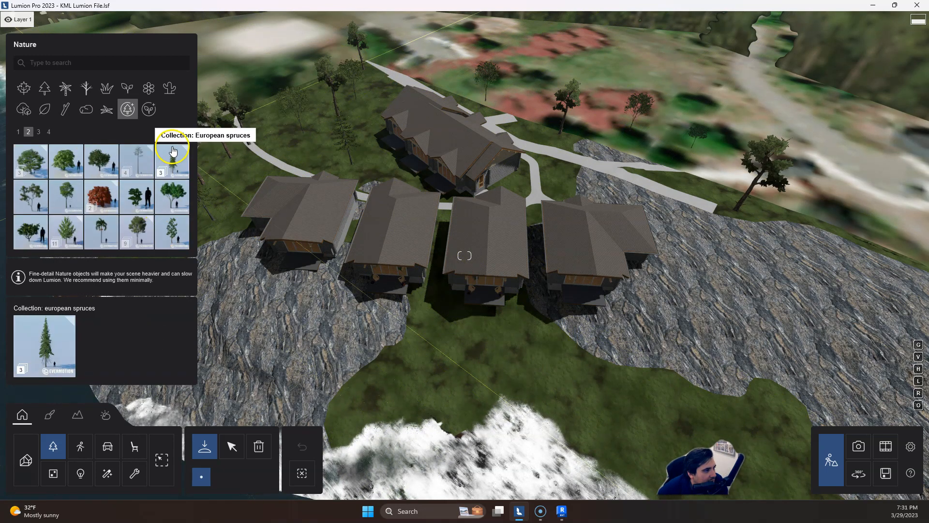
click(40, 132)
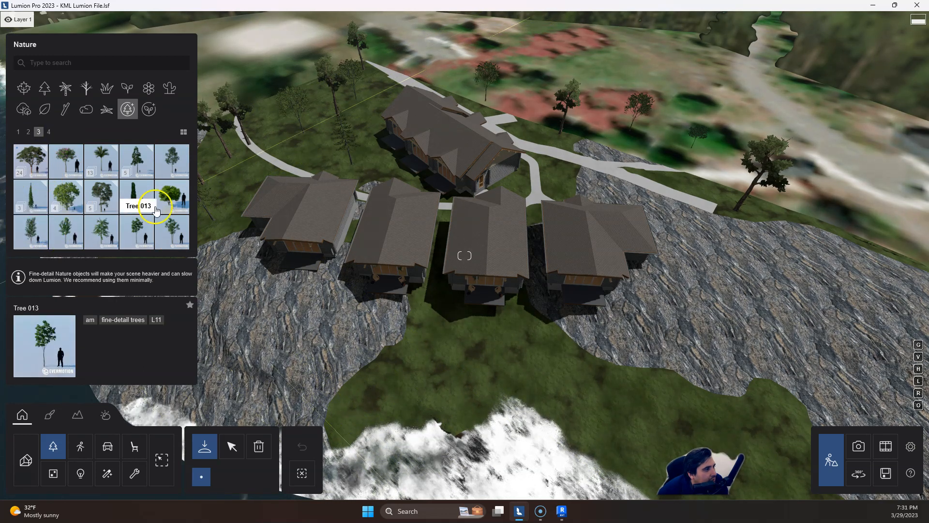
click(138, 165)
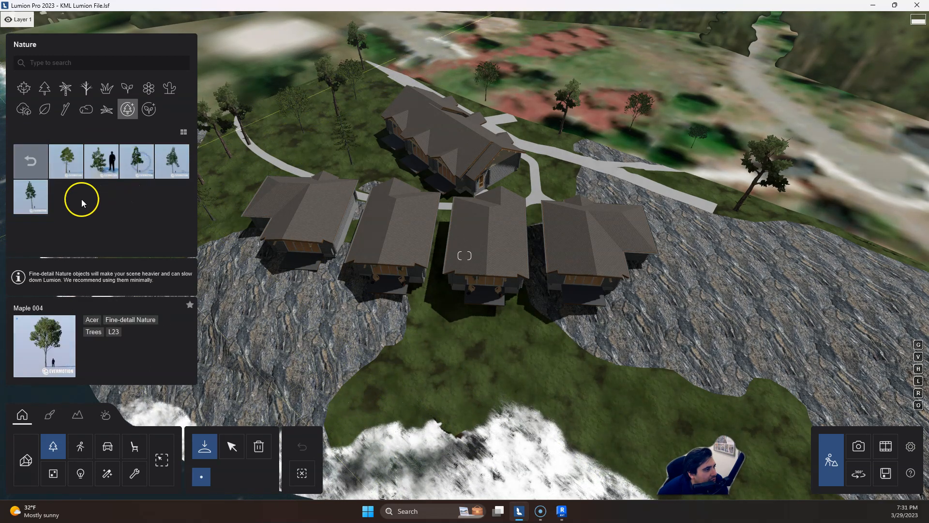
click(137, 161)
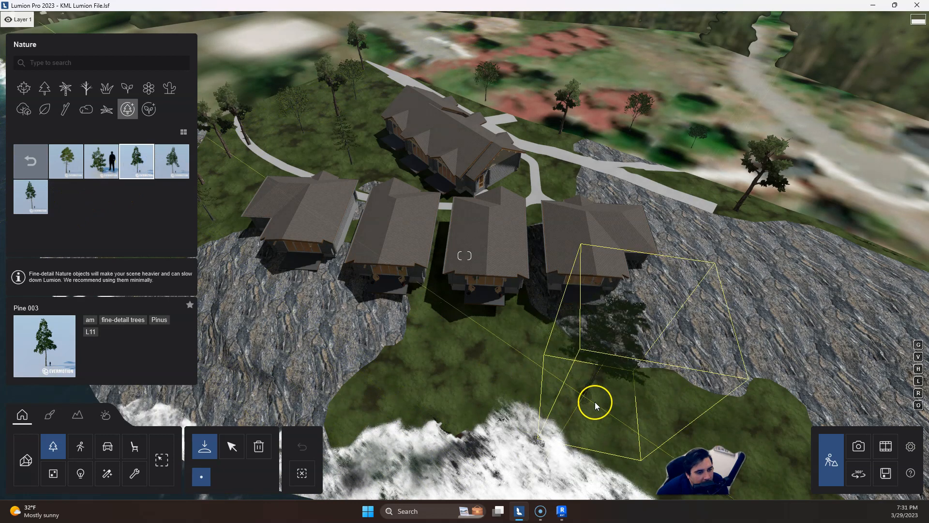
click(363, 388)
click(216, 232)
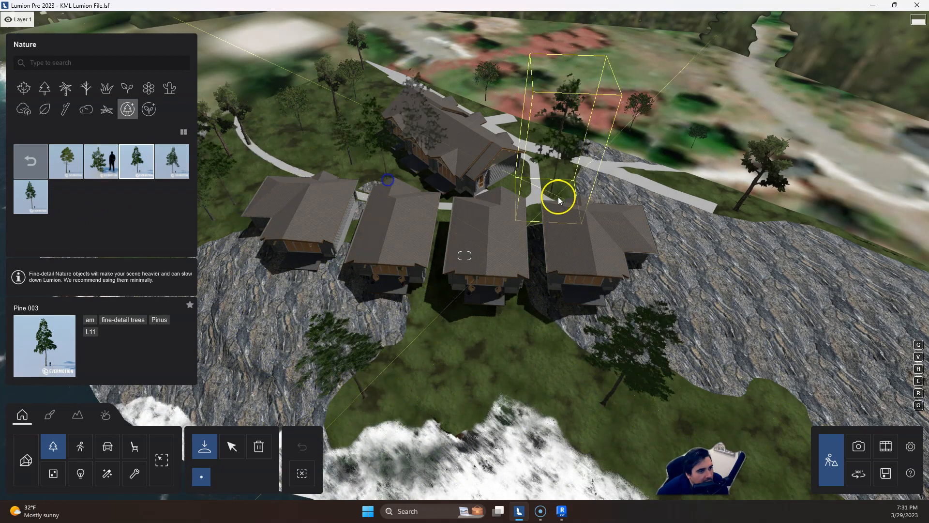
click(566, 180)
Step: Add more Pine 003 trees on the shoreline grass in front of the waterfront cabins
mouse_move(626, 260)
right_down()
mouse_move(634, 263)
mouse_move(617, 255)
mouse_move(628, 262)
mouse_move(612, 274)
right_up()
scroll(633, 263, up, 3)
key(w)
key(w)
key(s)
key(s)
key(w)
key(s)
key(s)
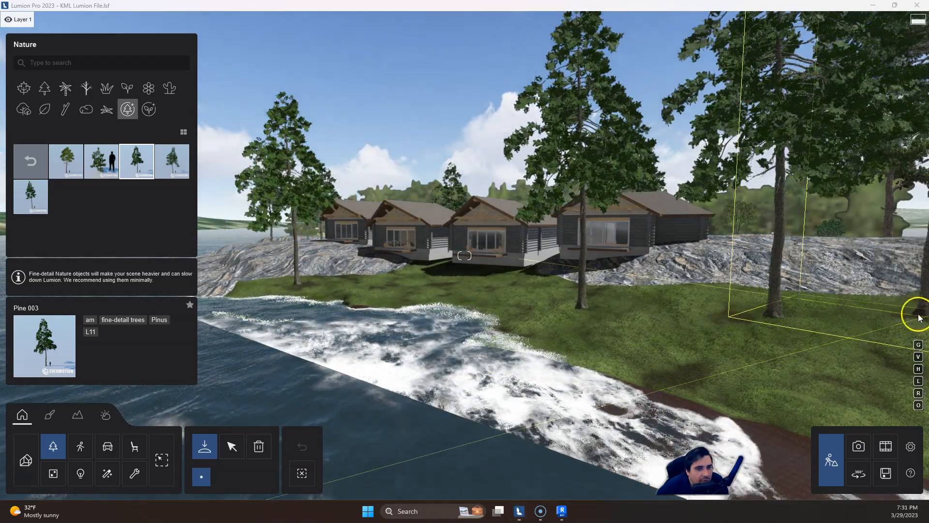
click(412, 288)
right_drag(305, 286, 305, 286)
key(d)
key(shift+a)
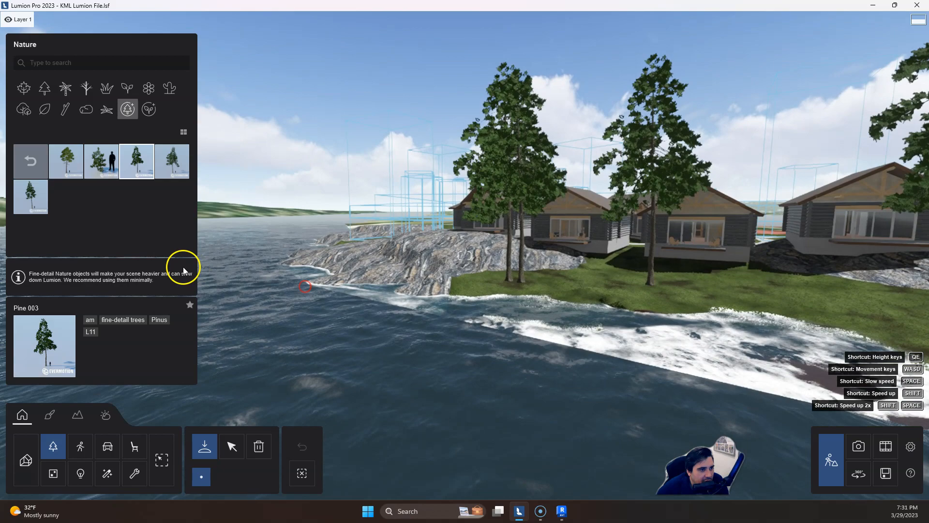
right_drag(407, 297, 407, 297)
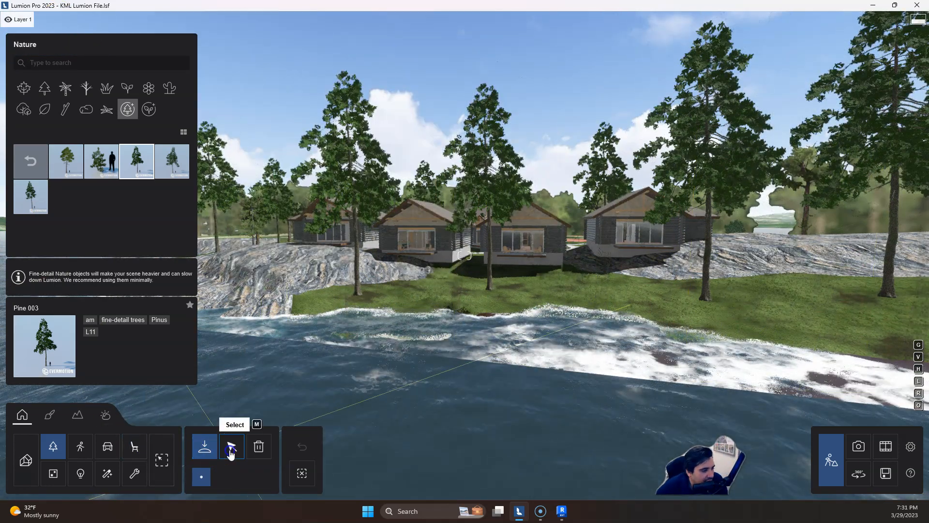
Step: Select the Pine 003 tree in front of the middle cabins and rename Layer 1 as Revit Import
click(231, 452)
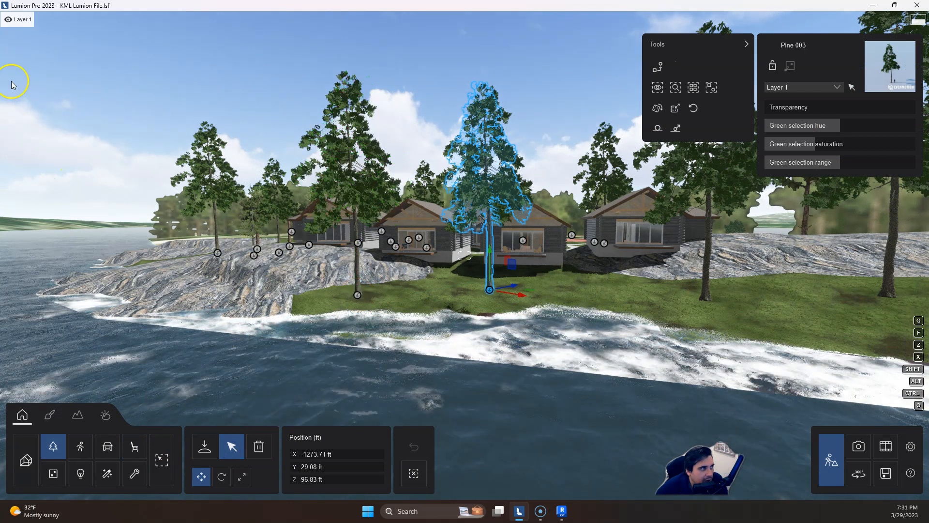
click(20, 20)
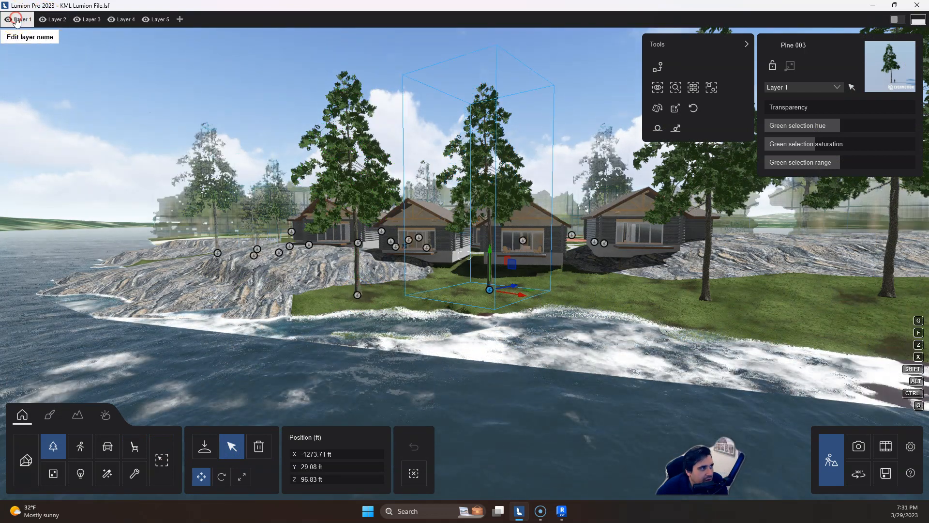
click(21, 22)
click(22, 36)
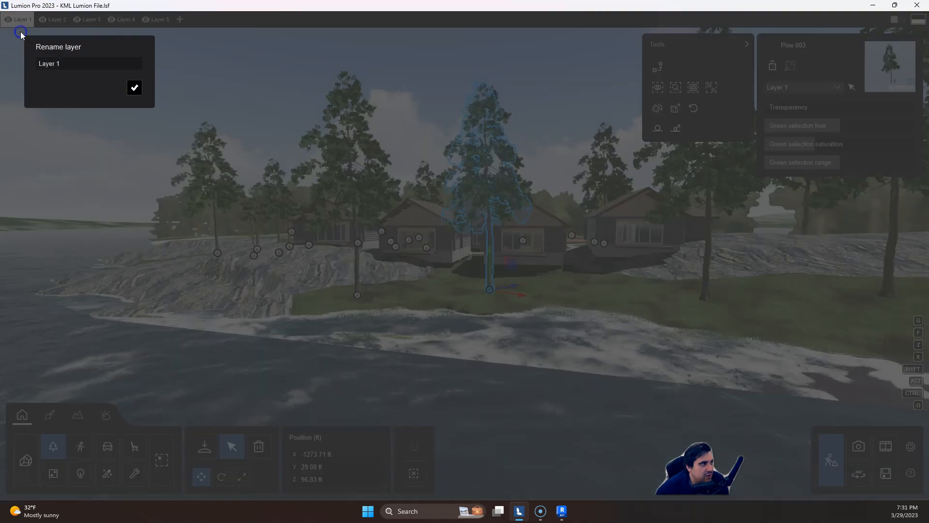
key(BackSpace)
key(BackSpace)
key(BackSpace)
key(BackSpace)
key(BackSpace)
key(BackSpace)
key(BackSpace)
text(R)
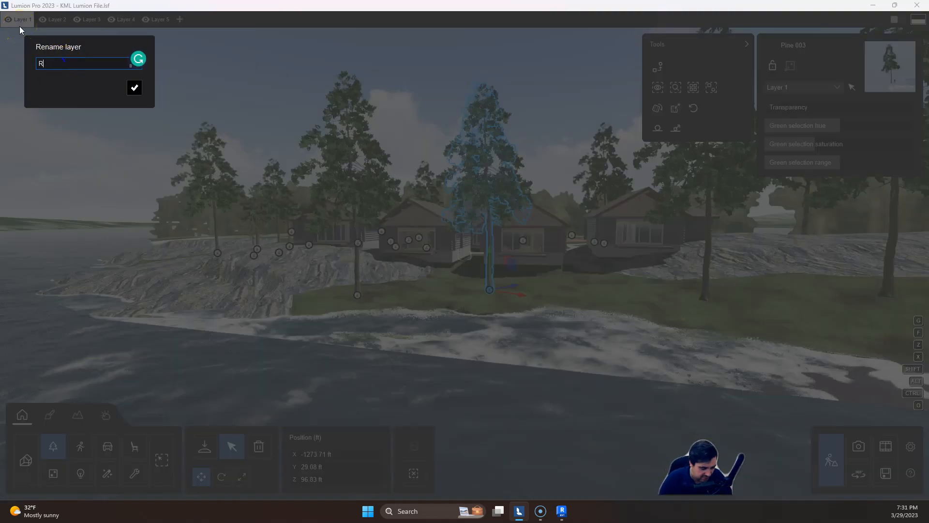
text(evit Import)
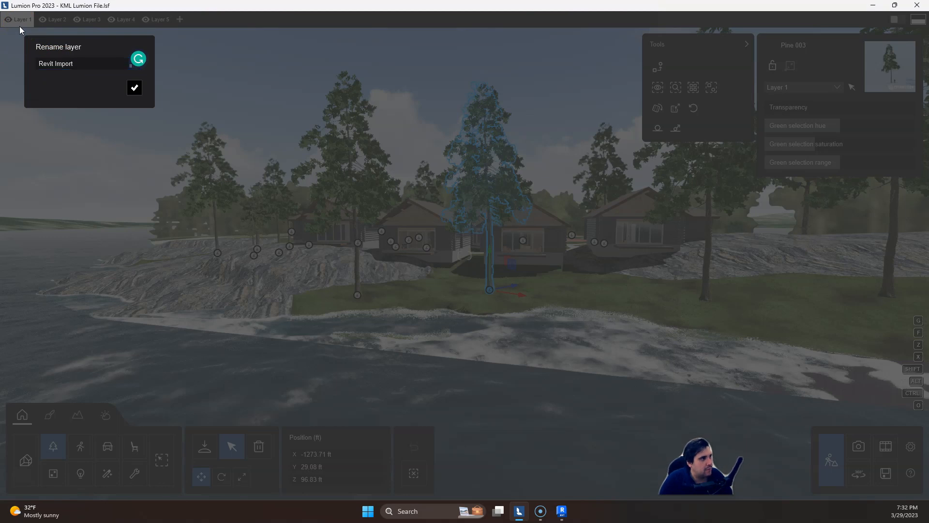
Step: Rename Layer 2 as Fine Detailed Trees
click(58, 22)
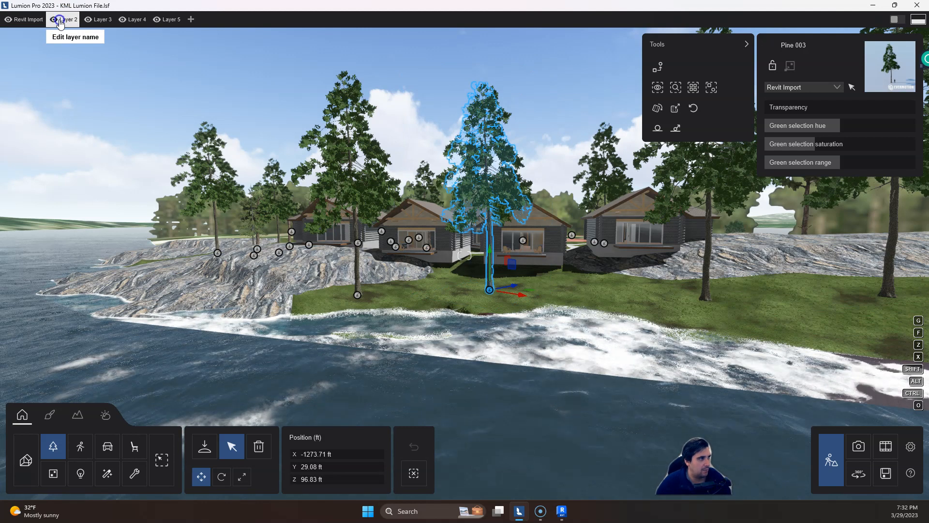
click(60, 22)
click(65, 61)
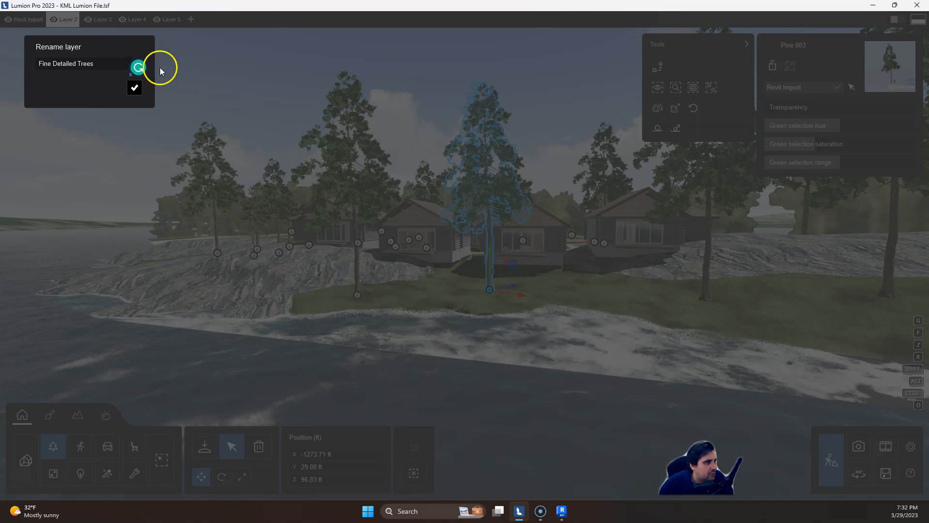
click(134, 88)
click(121, 22)
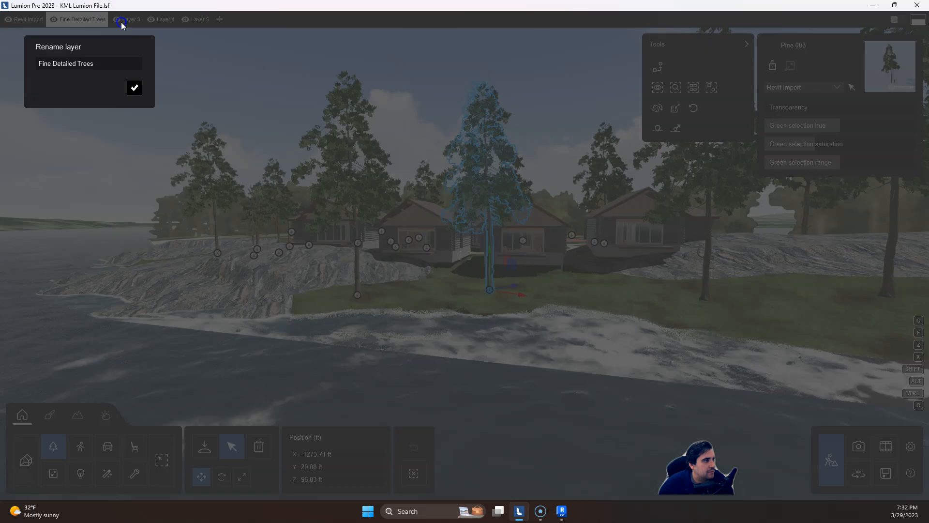
click(115, 19)
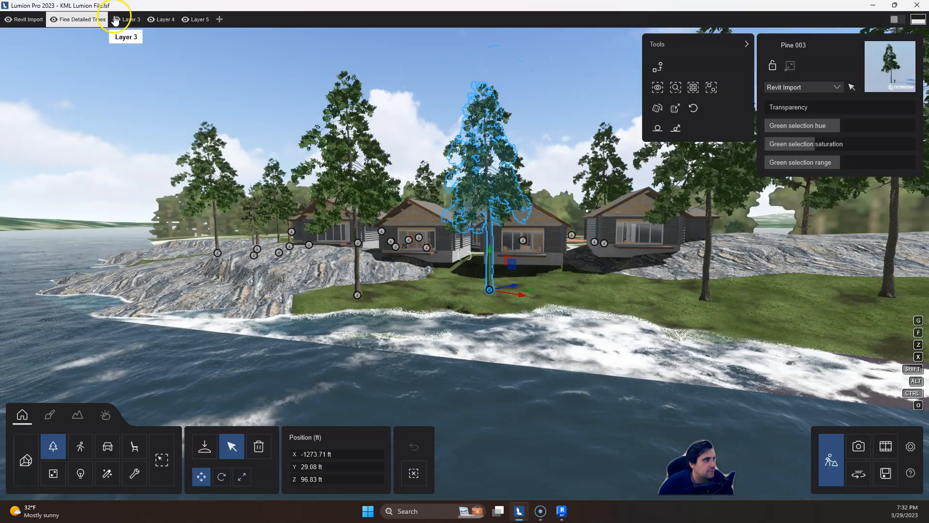
Step: Rename Layer 3 as Trees
click(122, 19)
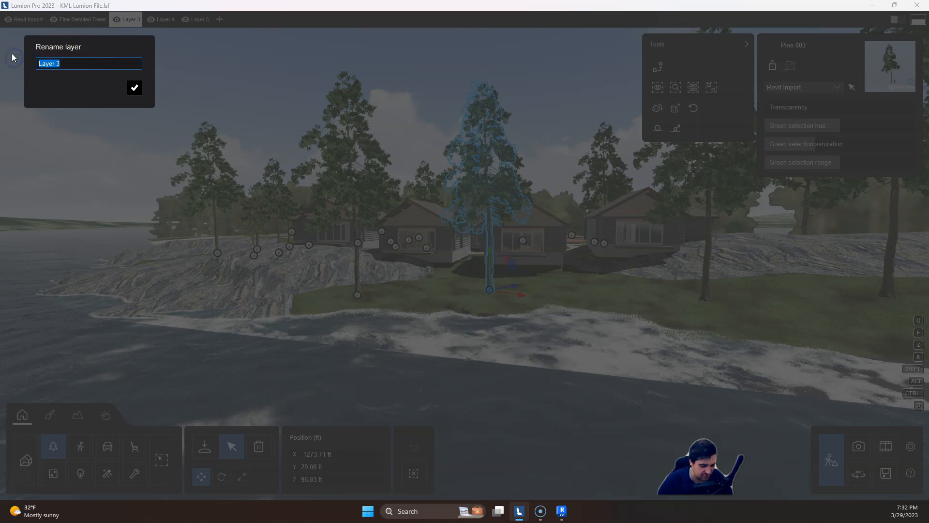
text(ees)
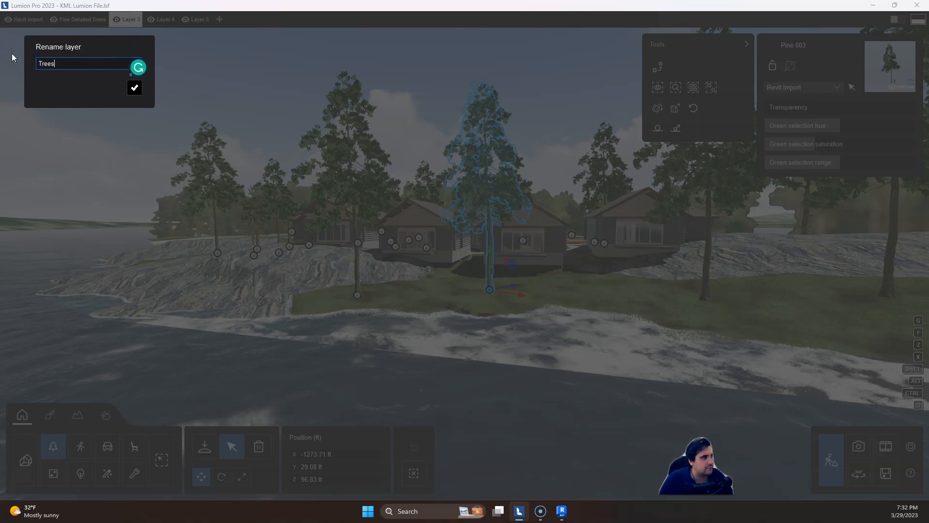
click(122, 95)
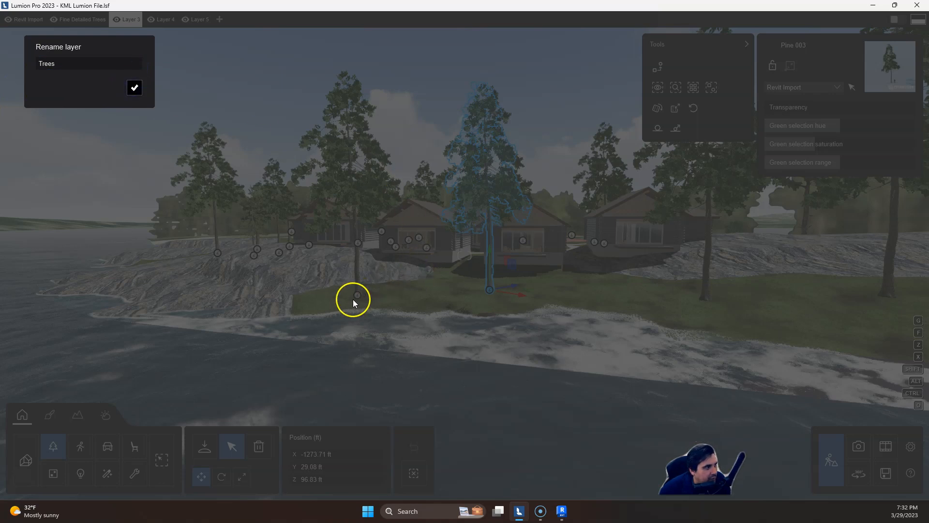
click(135, 88)
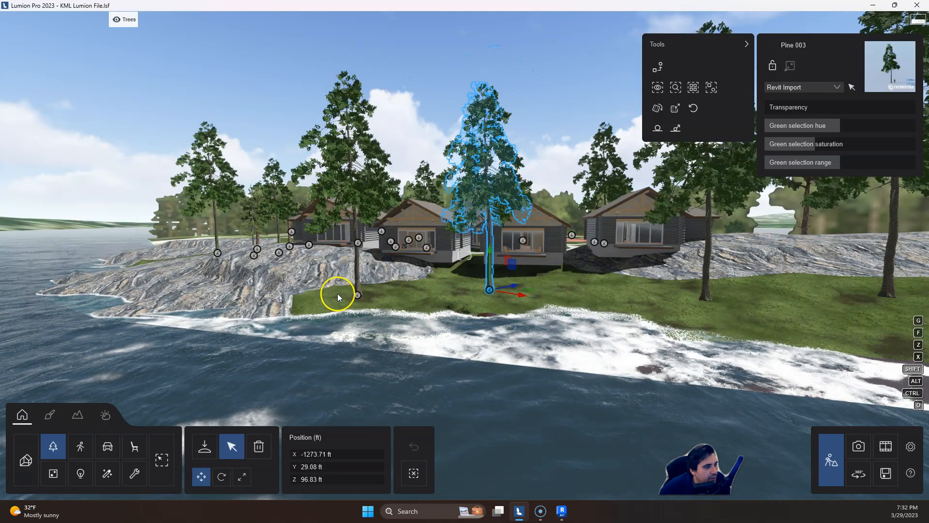
Step: Select all Pine 003 trees, move them to the Fine Detailed Trees layer and hide that layer
click(356, 297)
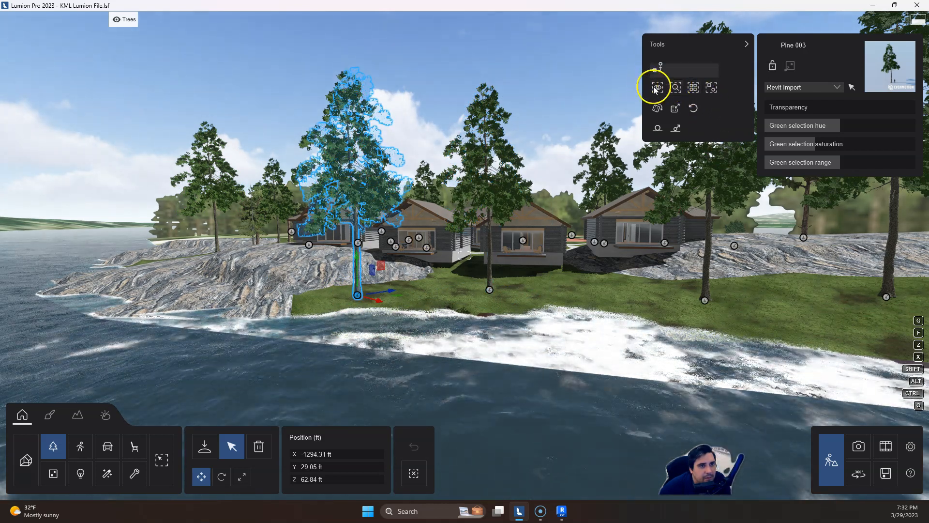
click(692, 87)
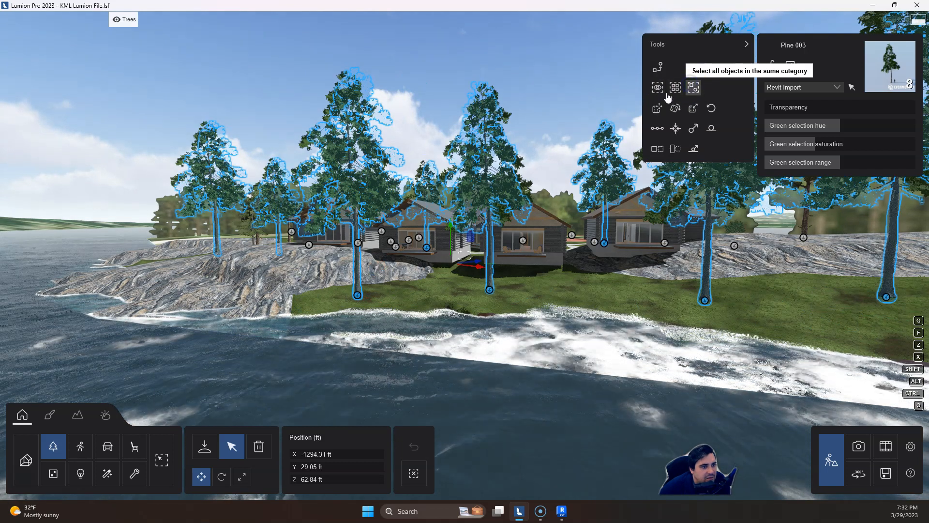
click(823, 87)
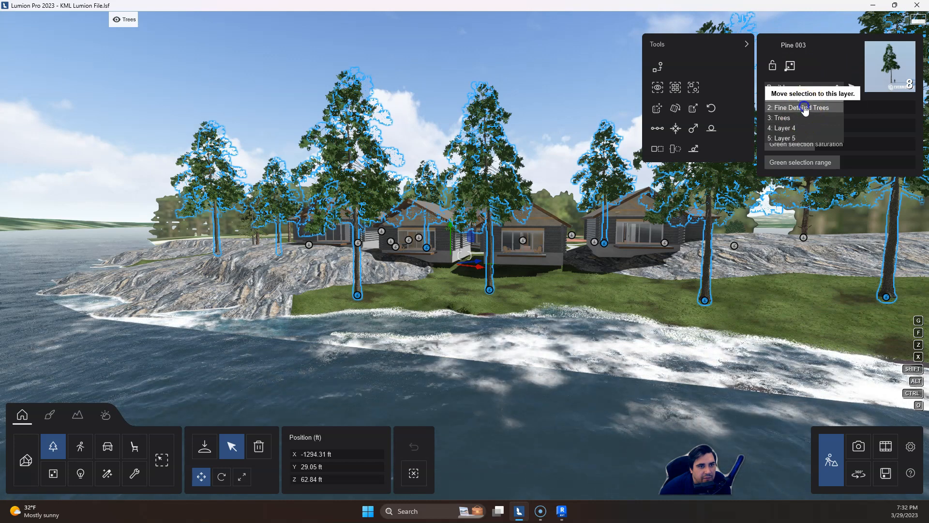
click(799, 108)
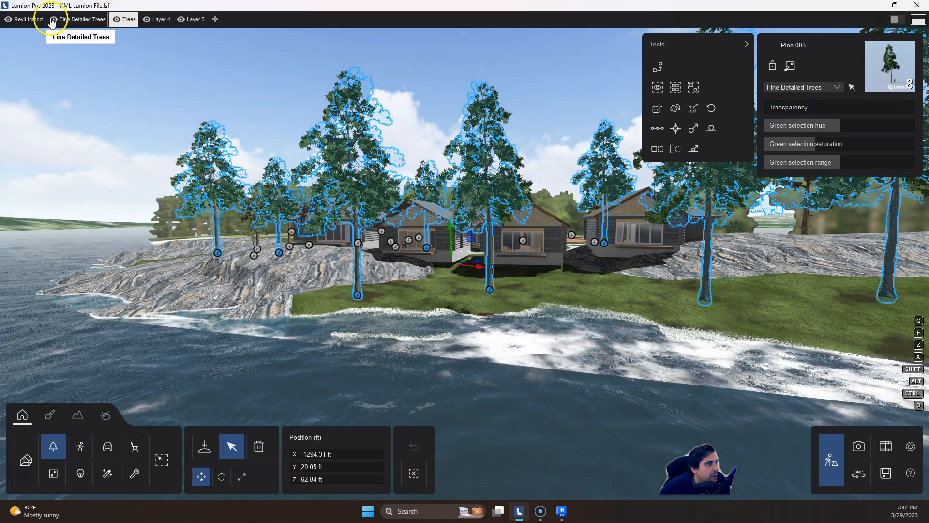
click(54, 19)
Step: Select the LoblollyPine RT beside the path end, extend the selection to all matching trees and move them to the Trees layer
right_drag(237, 138, 379, 181)
key(s)
click(552, 223)
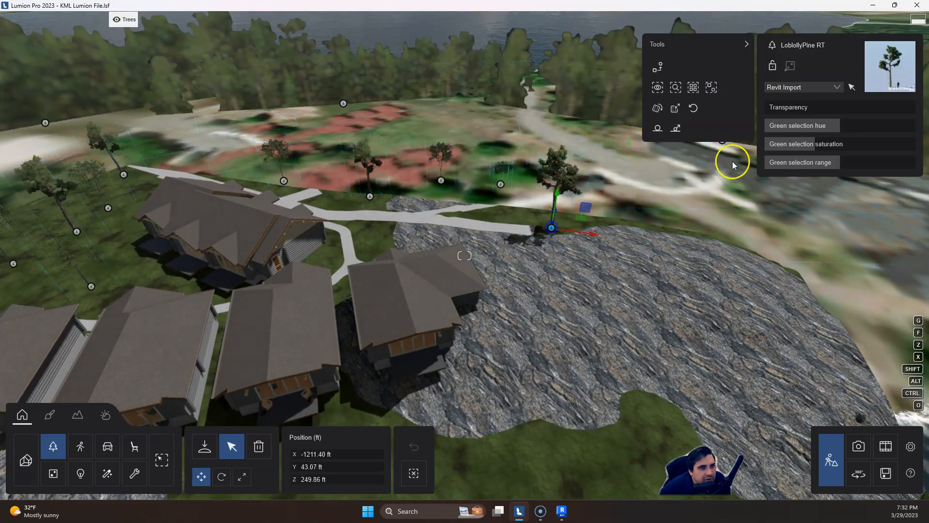
click(694, 87)
click(796, 88)
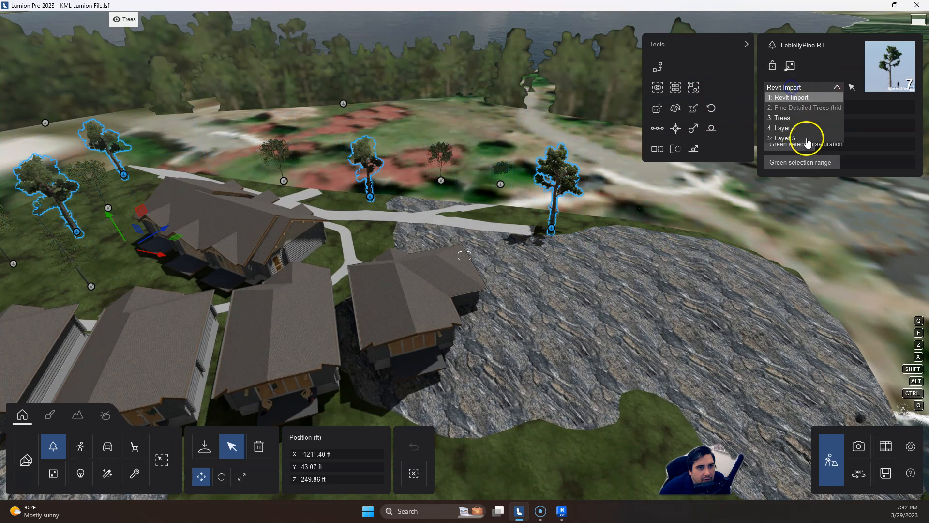
click(800, 118)
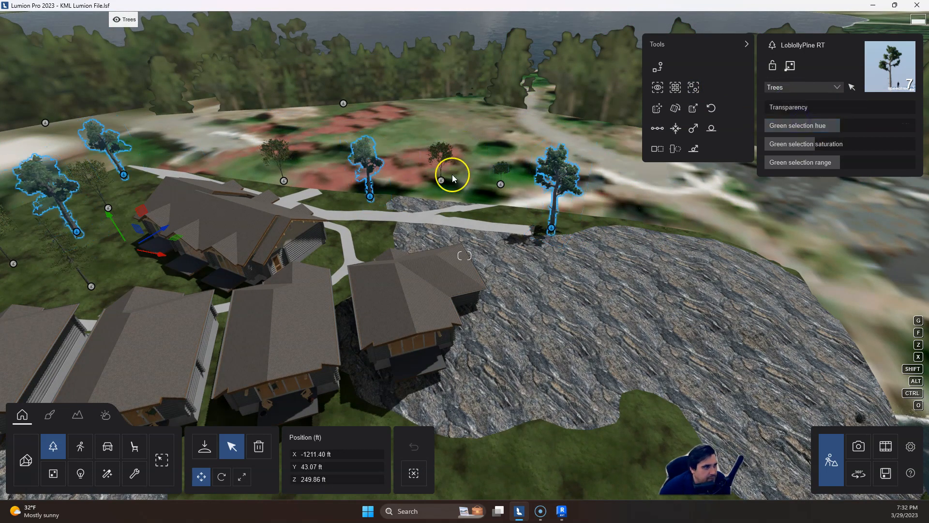
Step: Select all Maple 004 trees behind the cabins and move them to the Trees layer
click(443, 185)
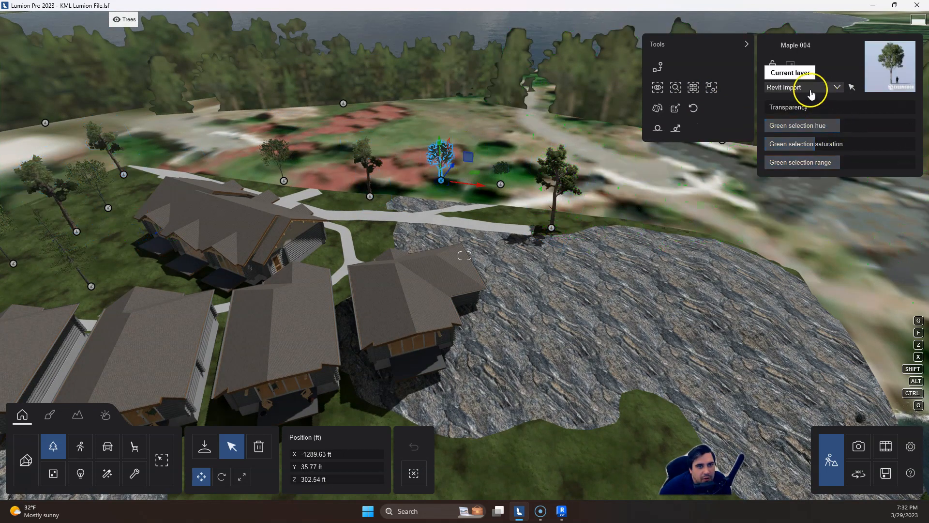
click(694, 89)
click(794, 88)
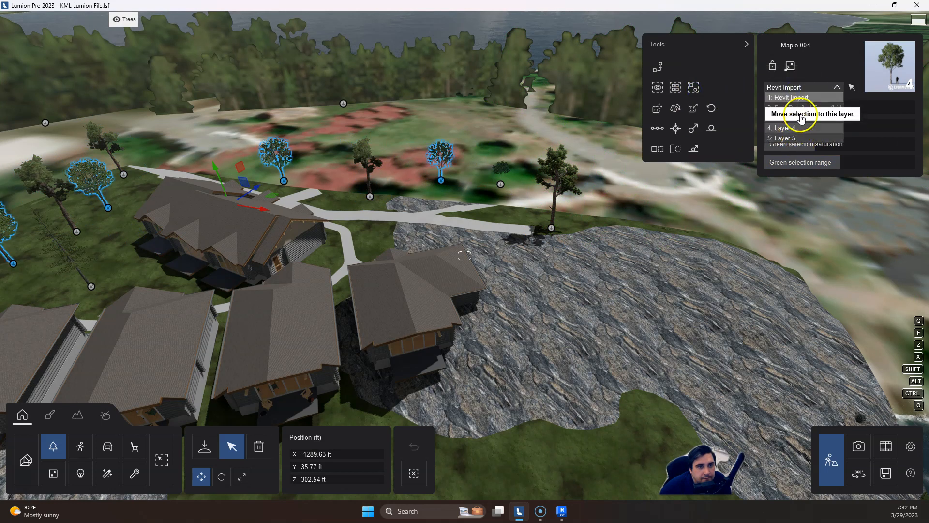
click(794, 118)
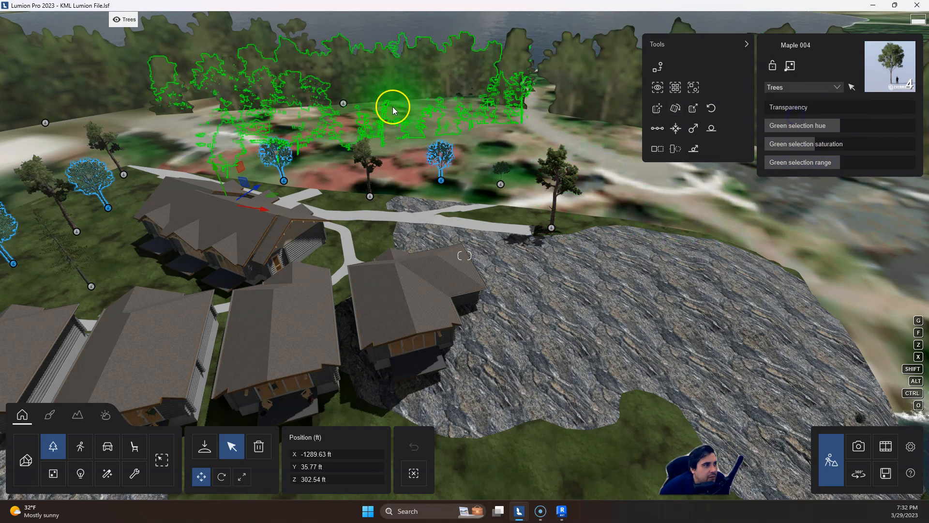
Step: Select all TreeCluster2 Pine clusters in the background forest and move them to the Trees layer
click(345, 109)
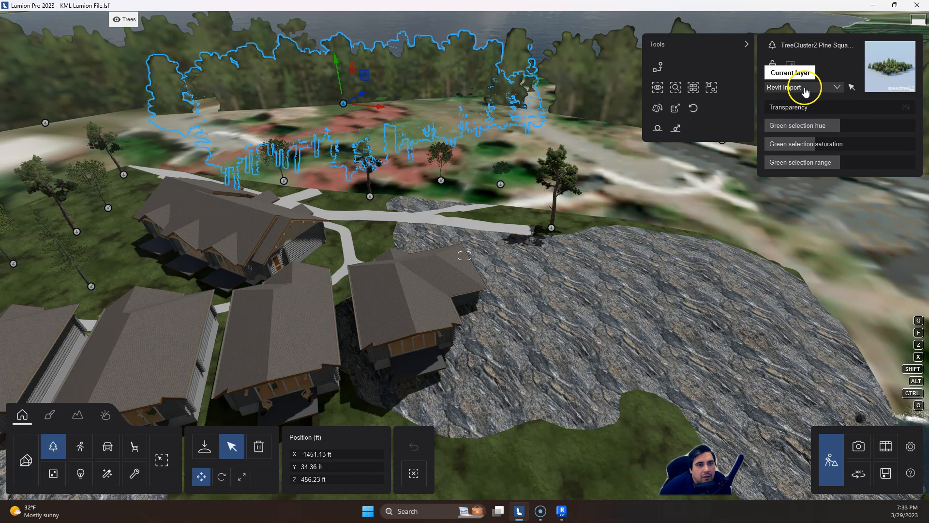
click(693, 87)
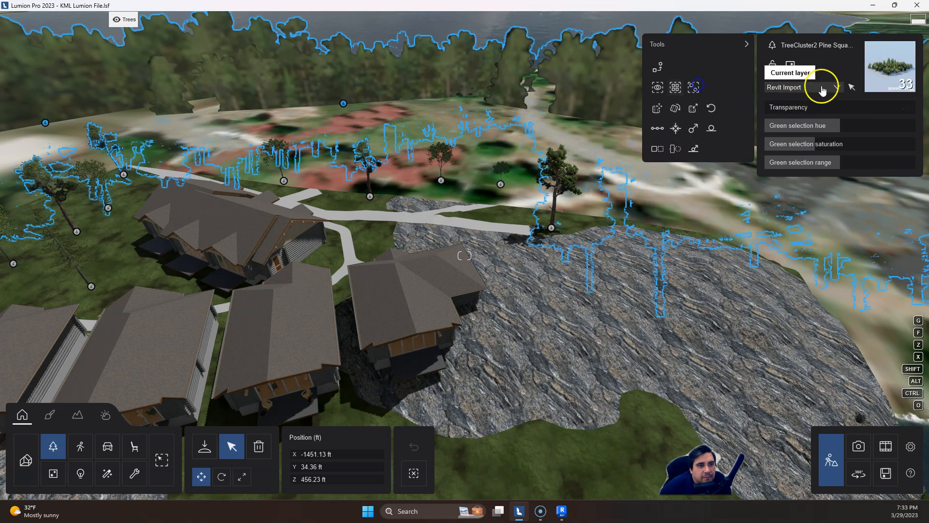
click(820, 87)
click(801, 118)
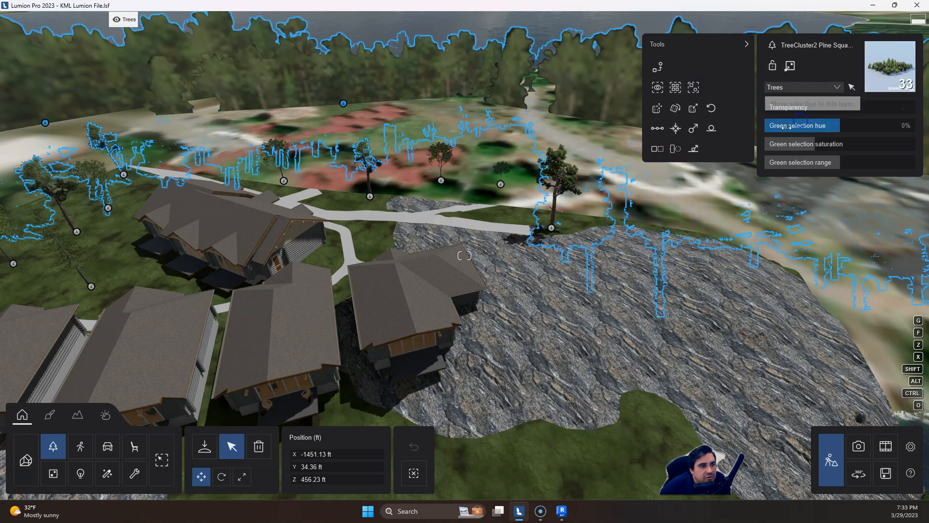
Step: Make Revit Import the active layer and hide the Trees layer
mouse_move(115, 23)
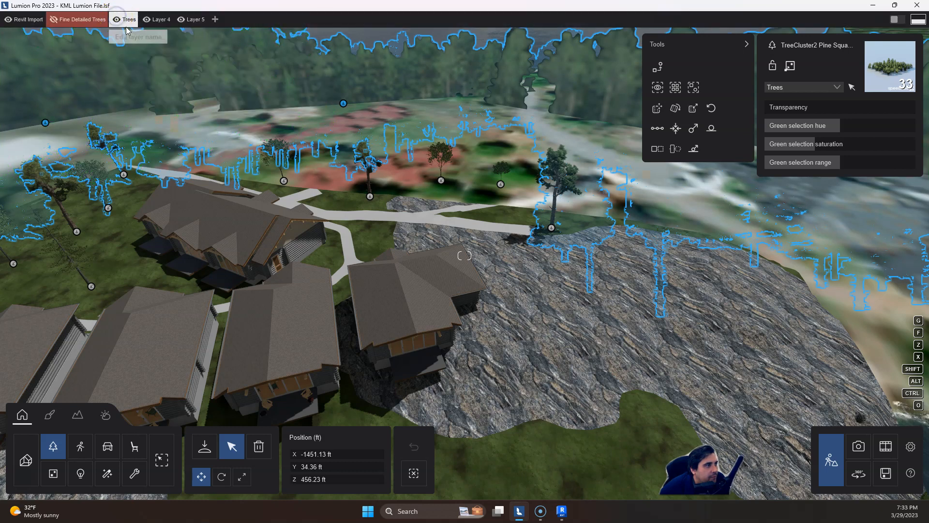
click(23, 18)
click(116, 21)
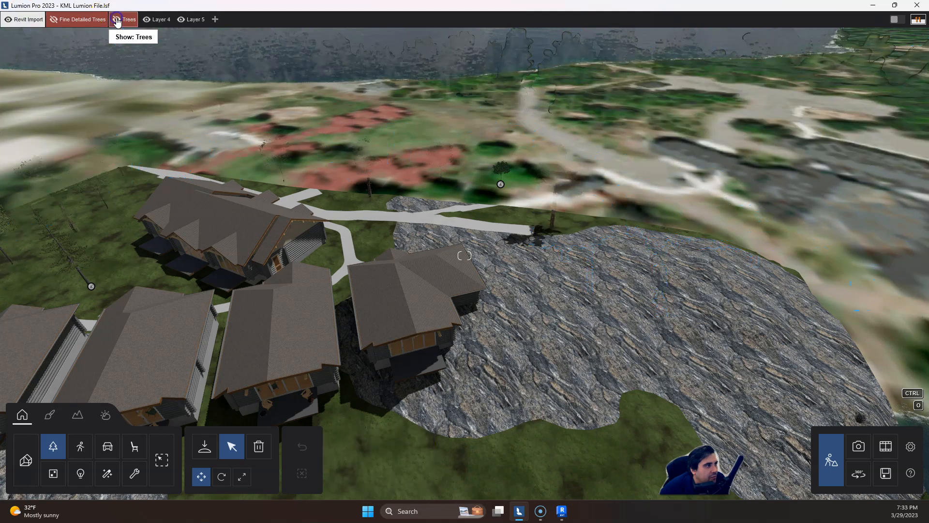
Step: Select all Engelmann spruce 001 trees, starting with the one on the lawn between the cabins, and move them to the hidden Trees layer
right_drag(422, 171, 467, 152)
key(w)
key(w)
right_drag(274, 288, 274, 289)
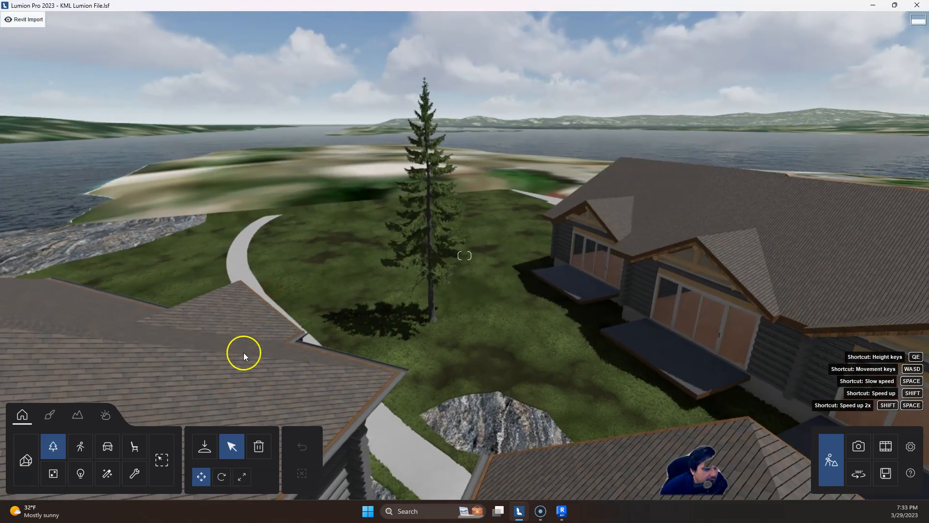
click(429, 323)
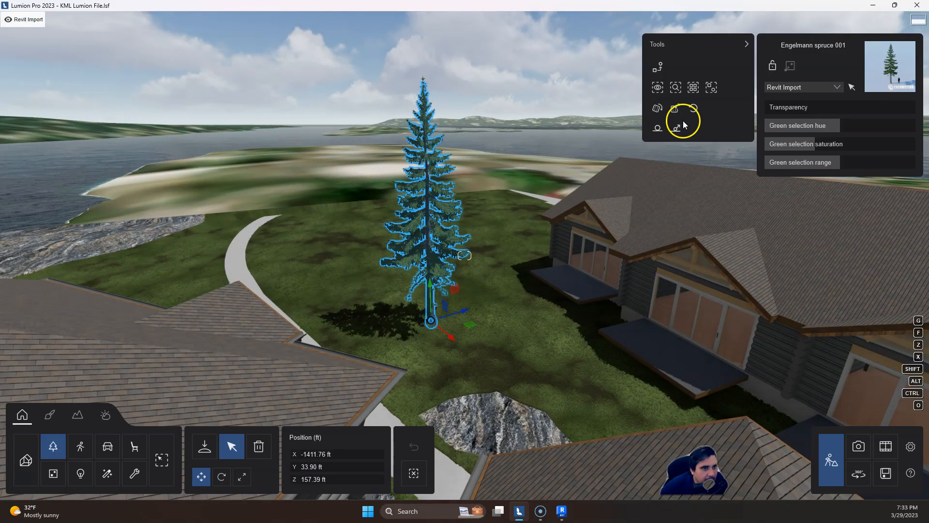
click(694, 87)
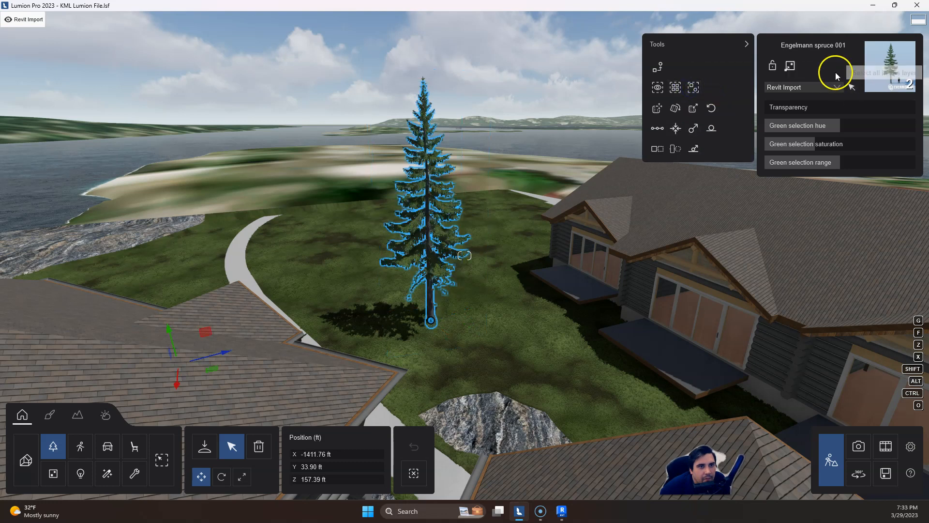
click(801, 88)
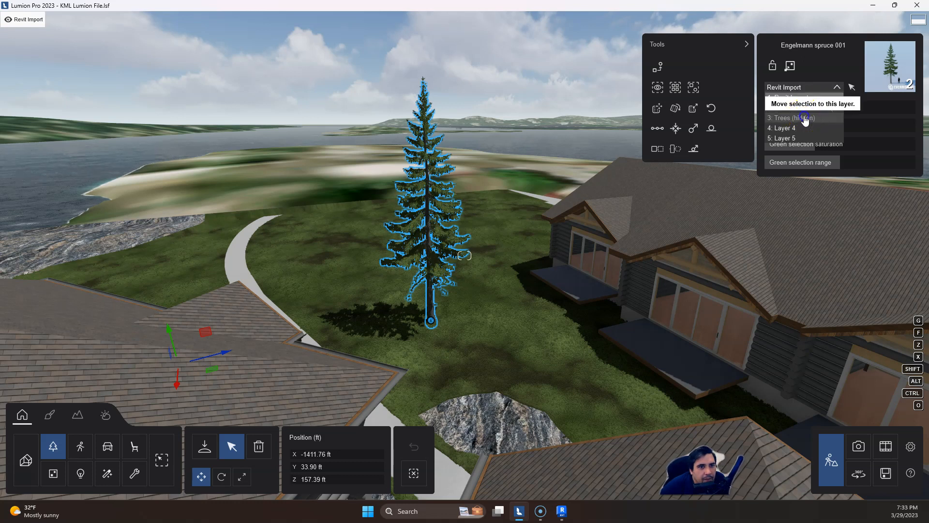
click(805, 121)
Step: Look over the cabins and the surrounding site for trees left on the Revit Import layer
right_drag(473, 251, 528, 254)
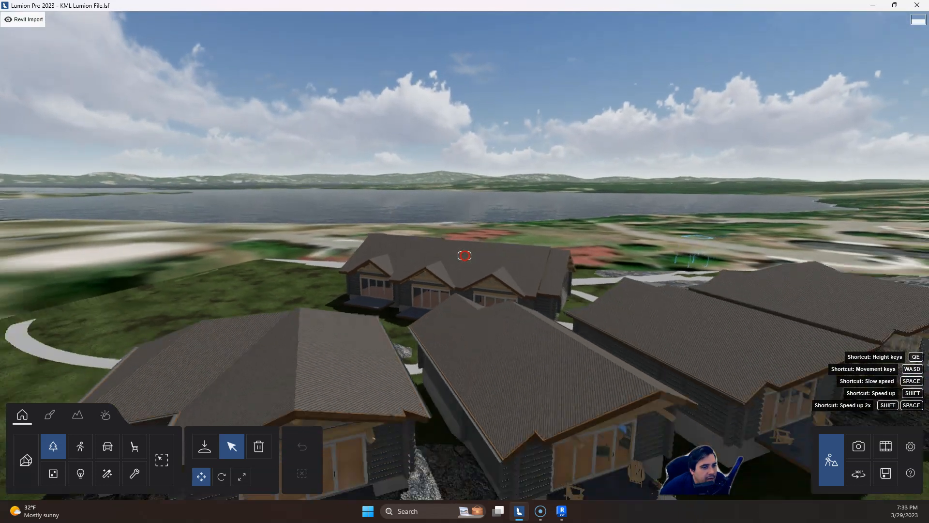
key(s)
right_drag(465, 256, 458, 221)
key(w)
key(w)
key(s)
key(s)
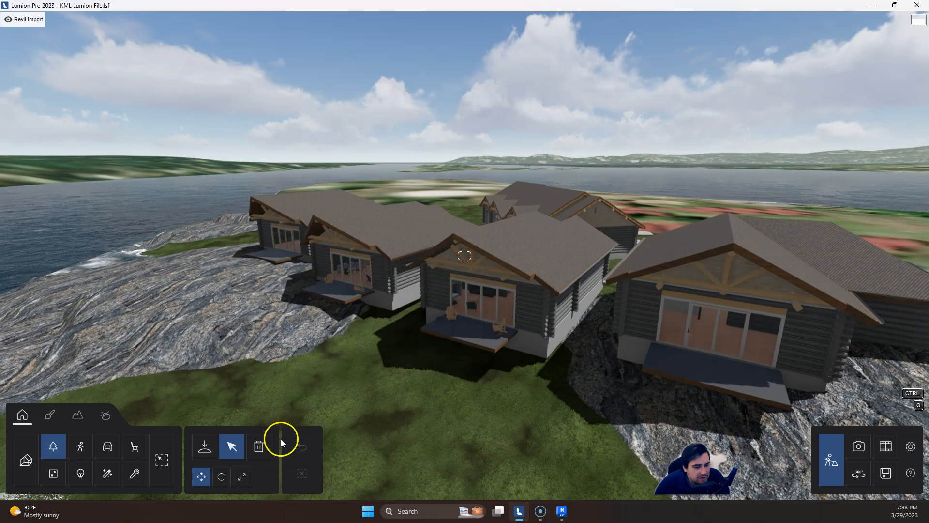
Step: Switch to Revit and open the 00 3D Lumion Export view of the Cabin A model from the construction documents' 3D views
click(561, 511)
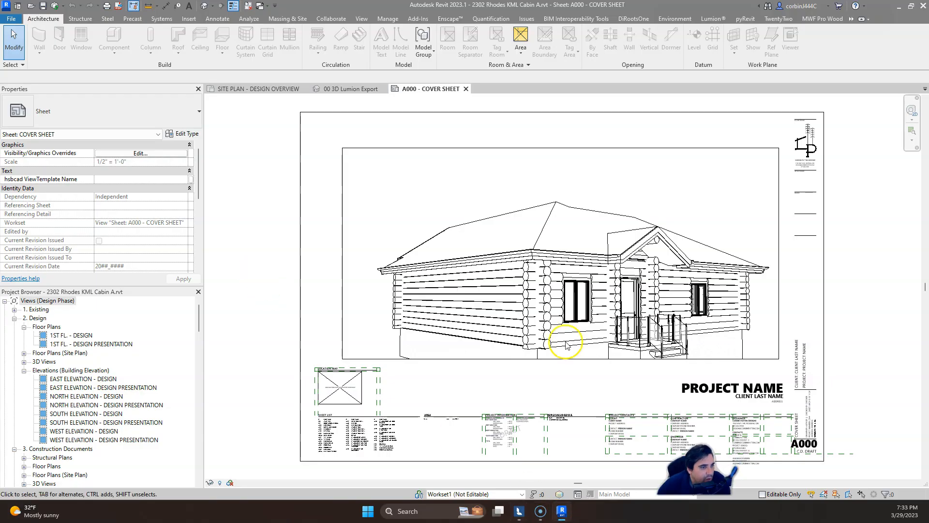
scroll(81, 406, down, 5)
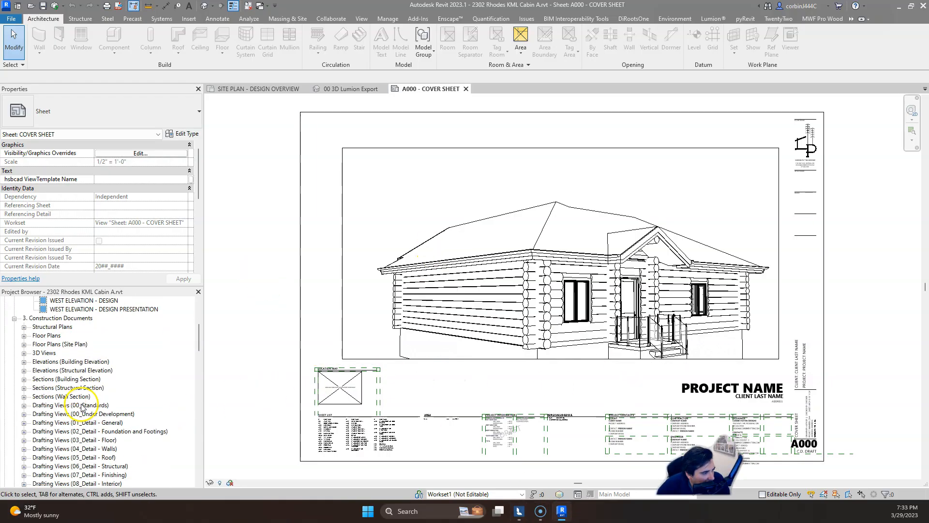
scroll(26, 417, down, 2)
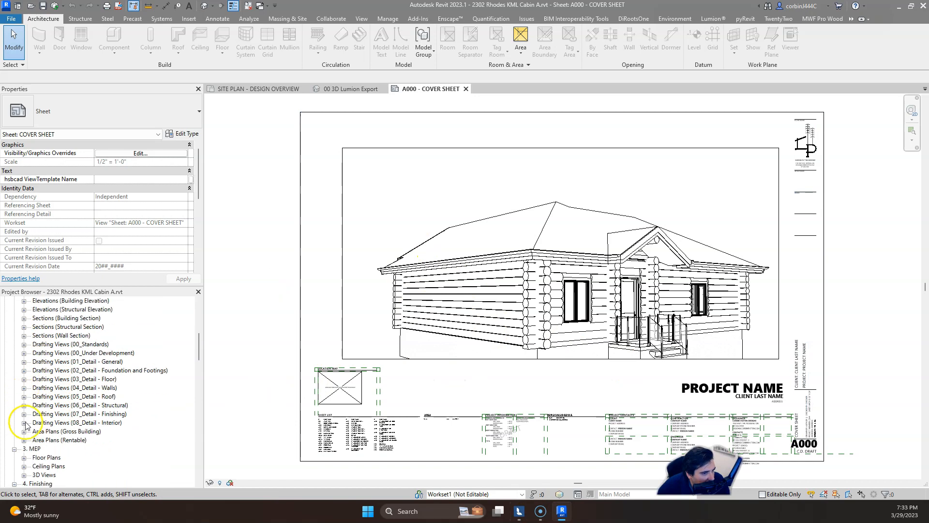
scroll(37, 407, up, 3)
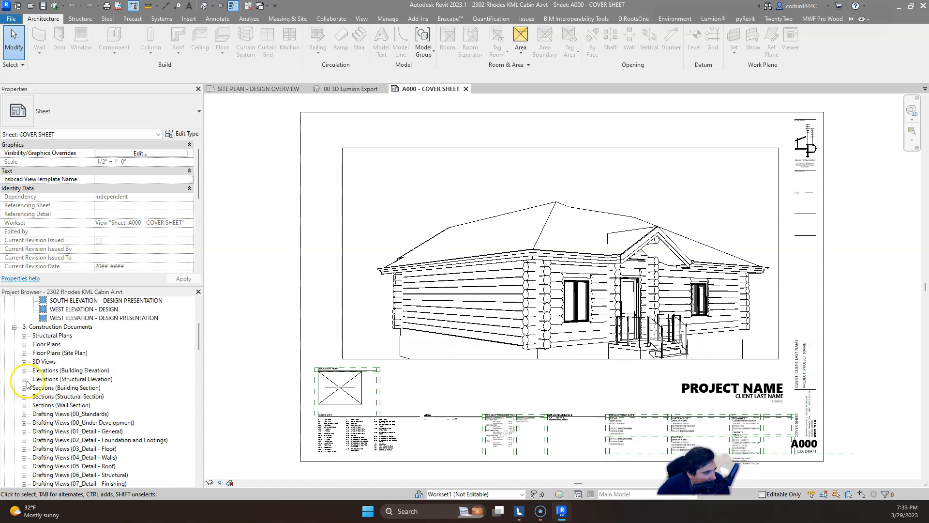
click(24, 362)
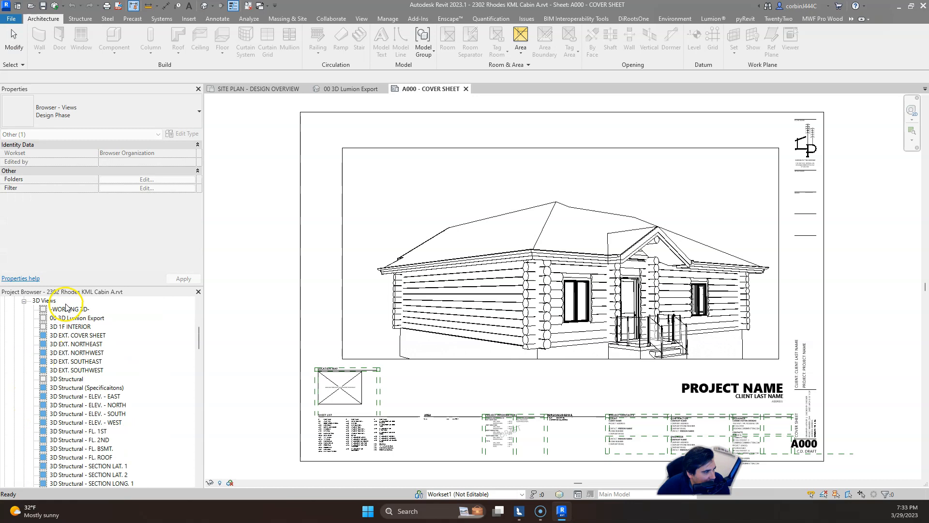
click(62, 310)
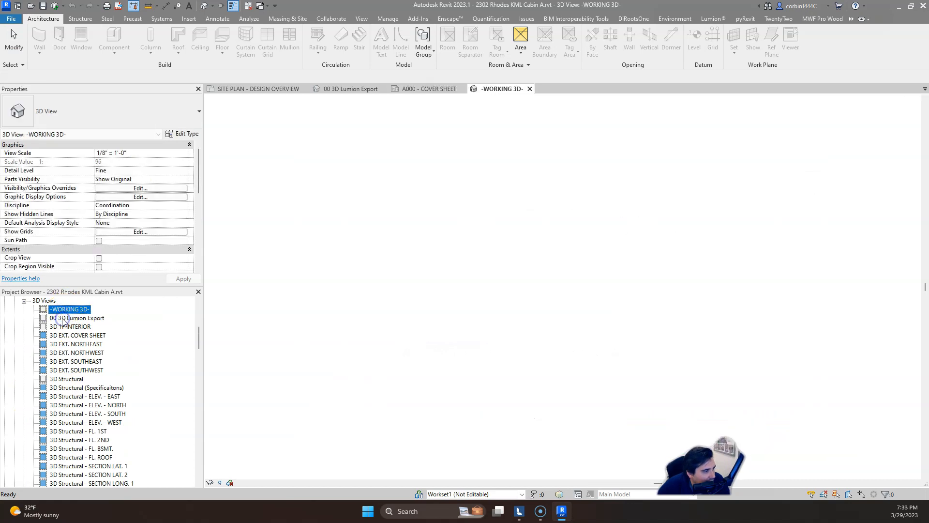
double_click(63, 318)
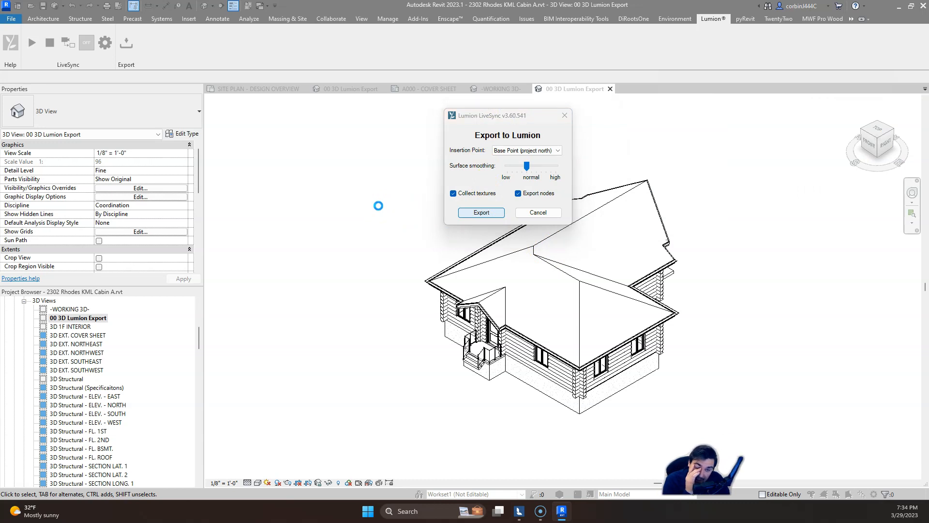
Step: Export the Cabin A 3D view to Lumion as a COLLADA file in the 05 Rendering Files folder, using Base Point (project north) insertion
key(Return)
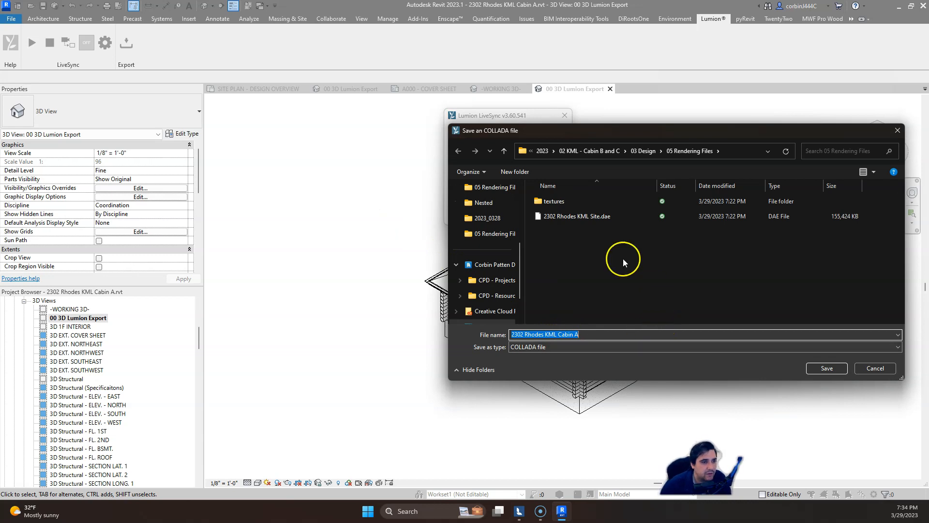
click(826, 367)
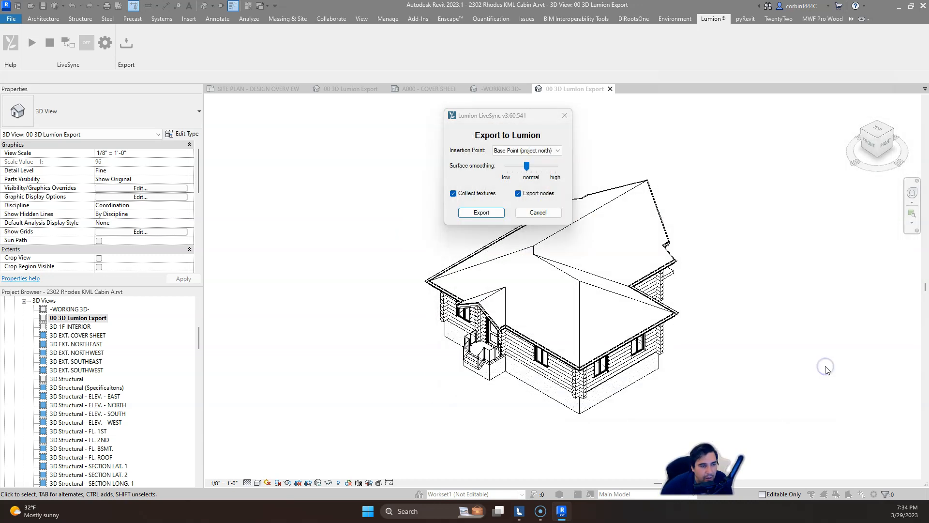
Step: Switch back to Lumion and inspect the row of waterfront cabins from above
click(519, 511)
mouse_move(590, 347)
right_down()
mouse_move(570, 348)
mouse_move(584, 338)
mouse_move(595, 357)
mouse_move(588, 345)
right_up()
key(w)
key(s)
key(s)
key(w)
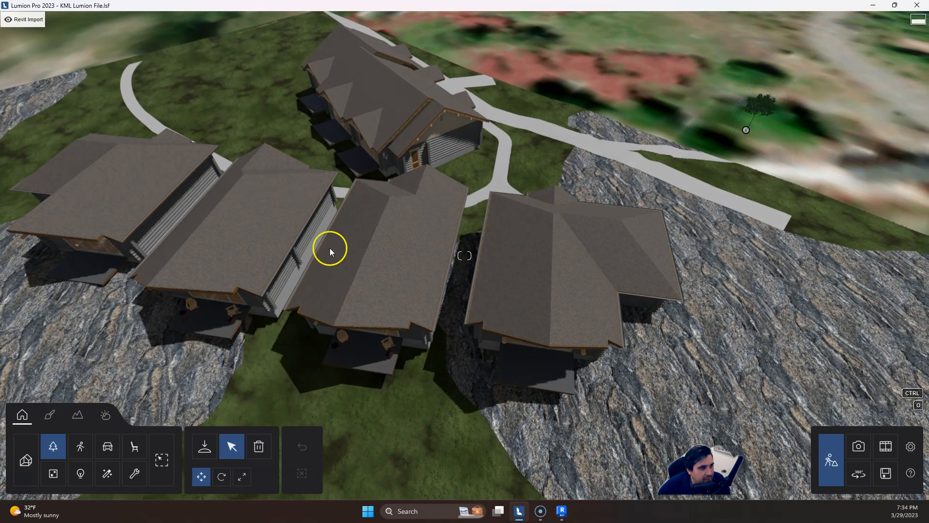
Step: Switch to Revit and open the 2302 Rhodes KML Cabin B cloud model from the Rhodes KML 2302 project files
click(561, 512)
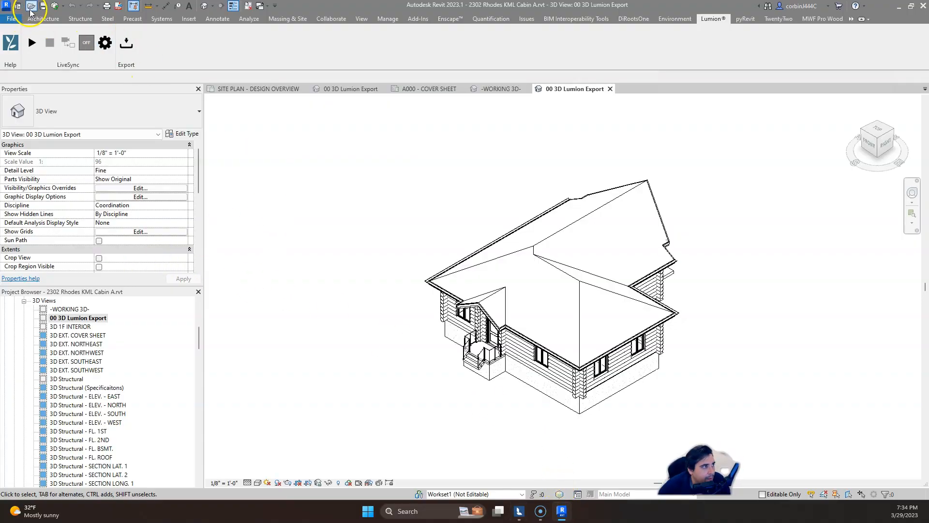
click(14, 19)
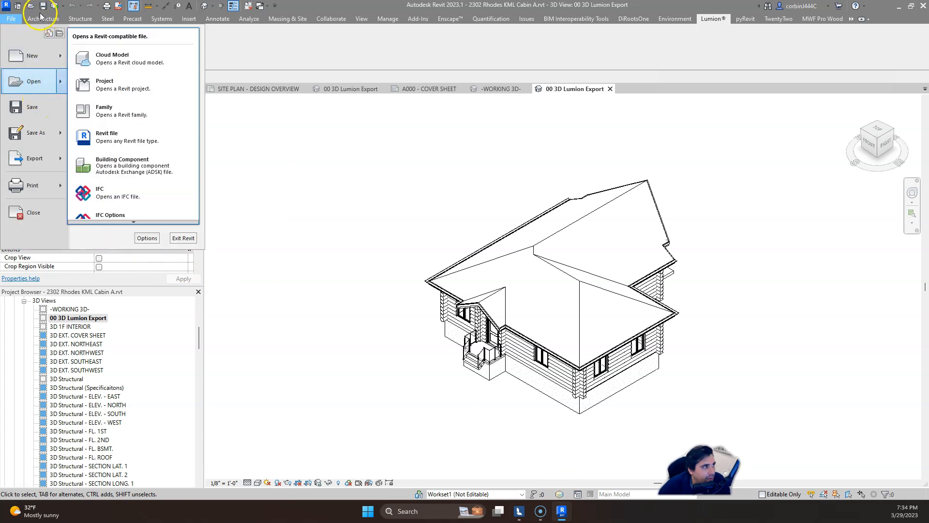
click(17, 6)
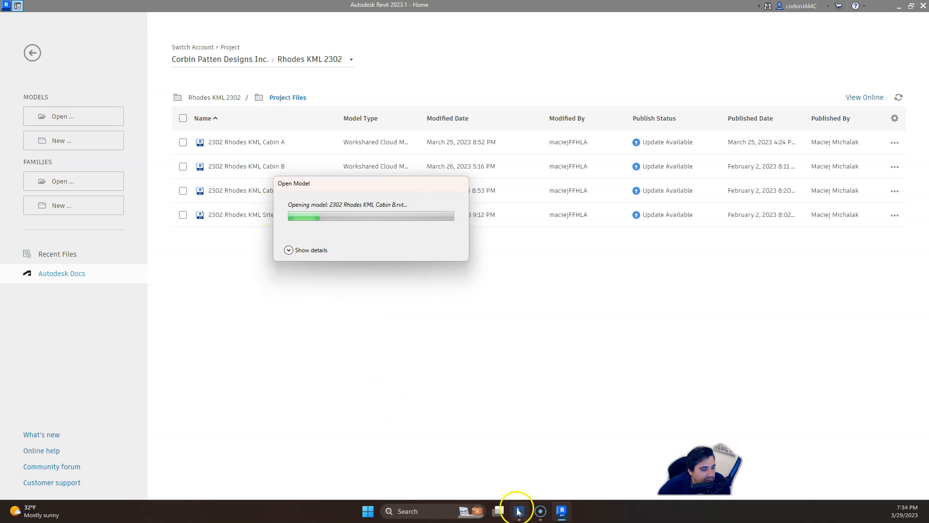
Step: Switch back to Lumion, save the scene over the existing KML Lumion File.lsf, and return to the build view
click(519, 507)
mouse_move(554, 374)
right_down()
mouse_move(498, 386)
mouse_move(554, 373)
right_up()
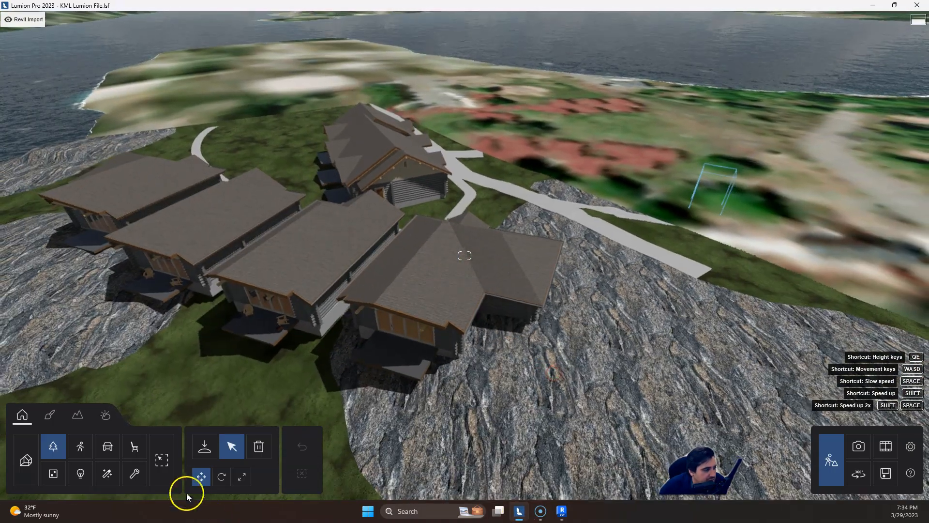
click(29, 456)
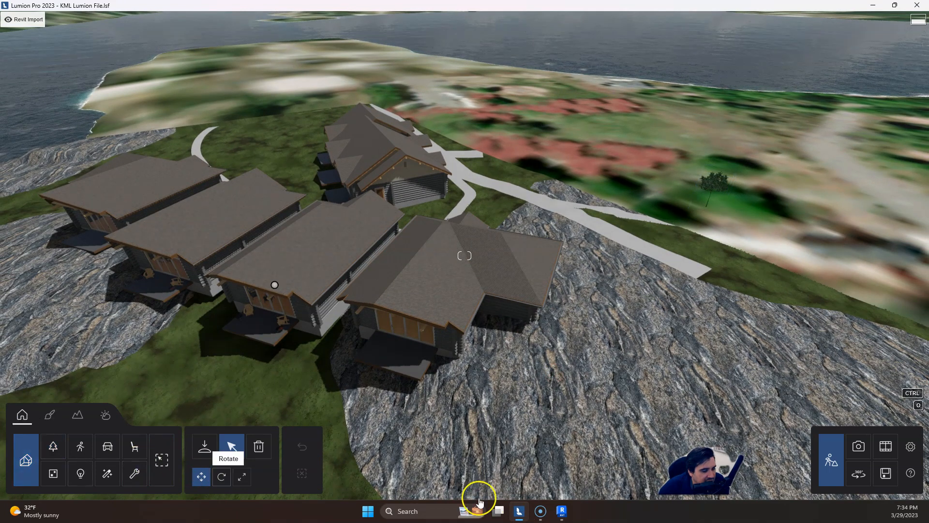
click(886, 473)
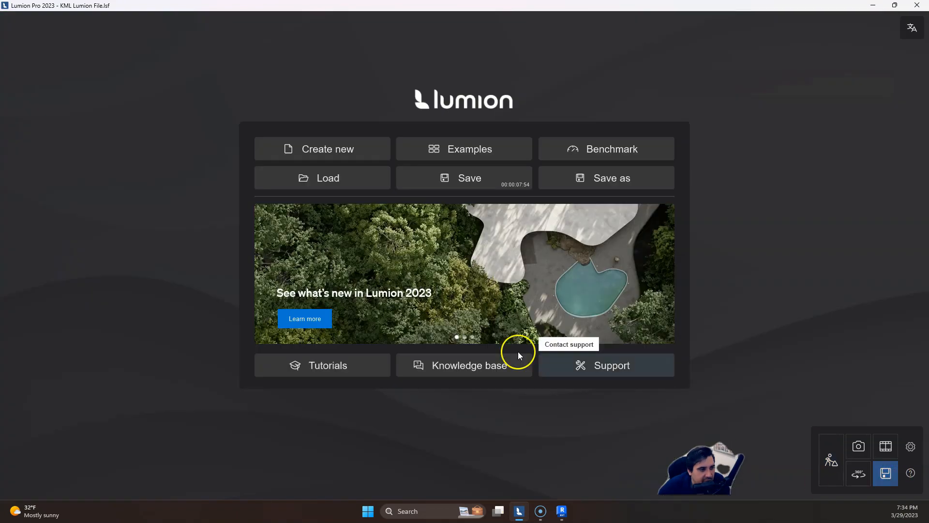
click(533, 172)
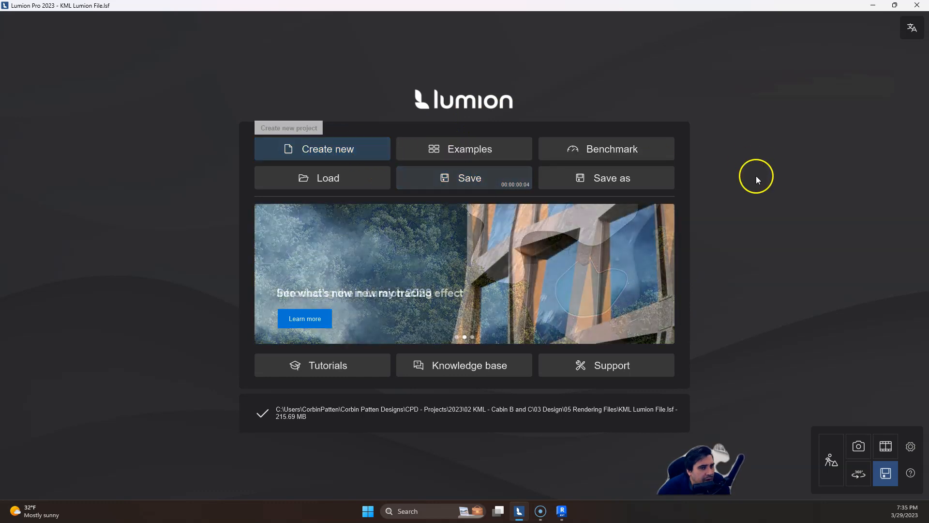
click(832, 458)
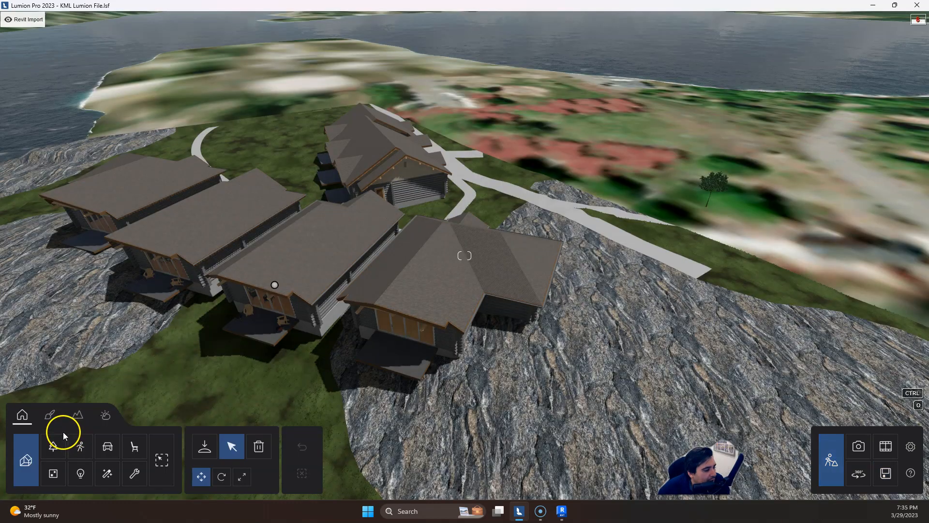
Step: Import 2302 Rhodes KML Cabin A.dae with the default import options and place it over the nearest waterfront cabin
click(203, 450)
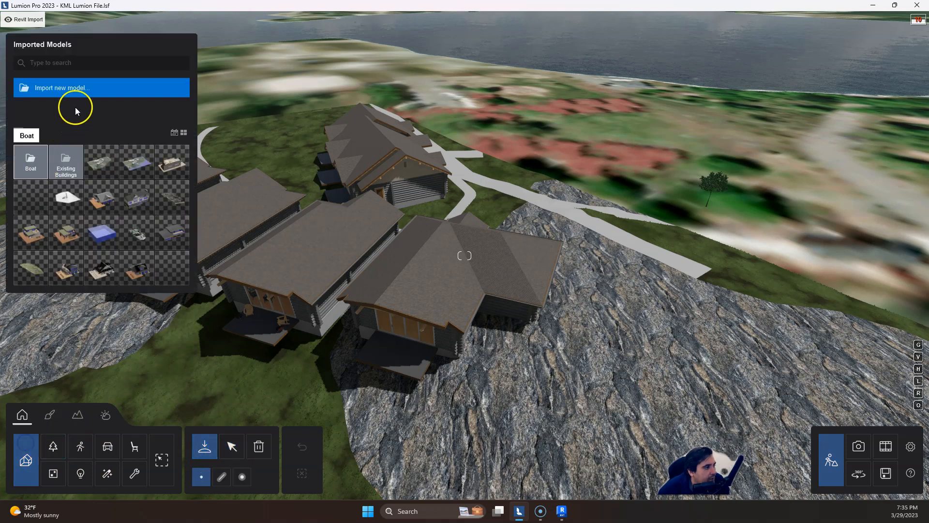
click(95, 87)
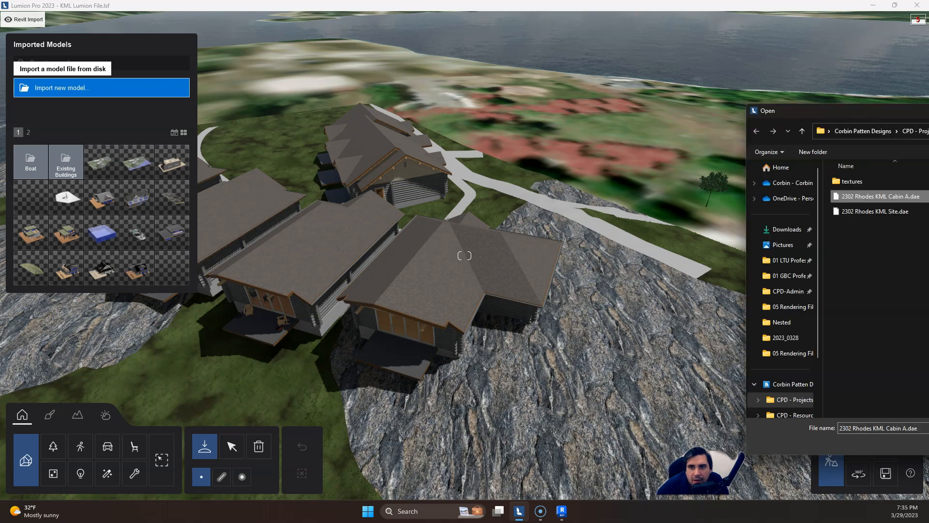
key(Return)
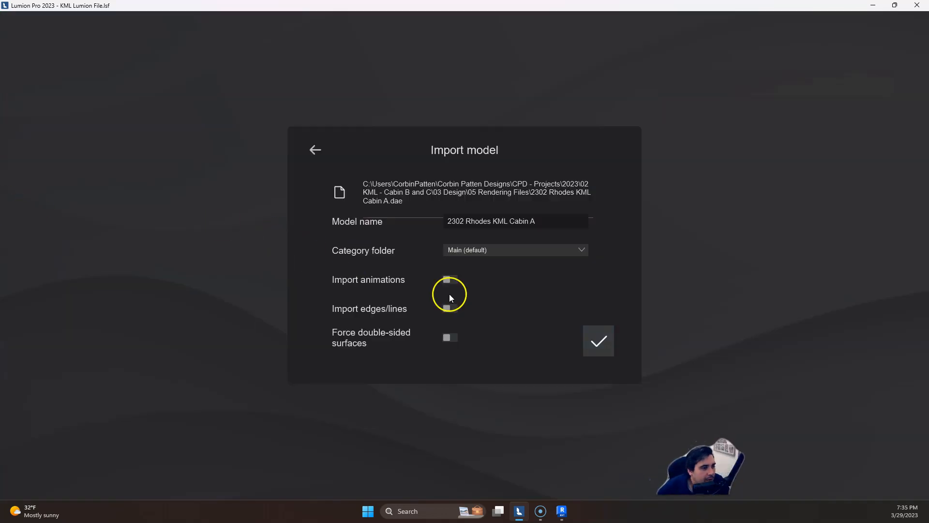
click(598, 341)
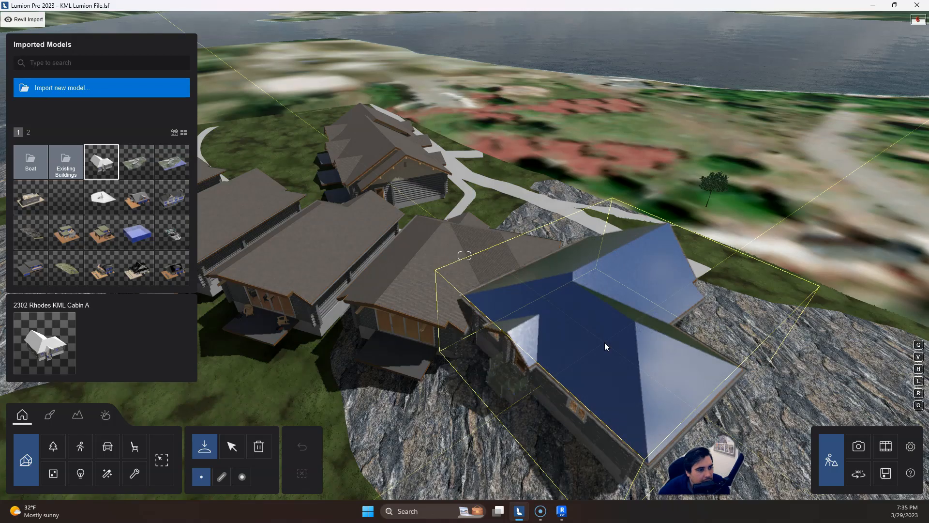
click(504, 312)
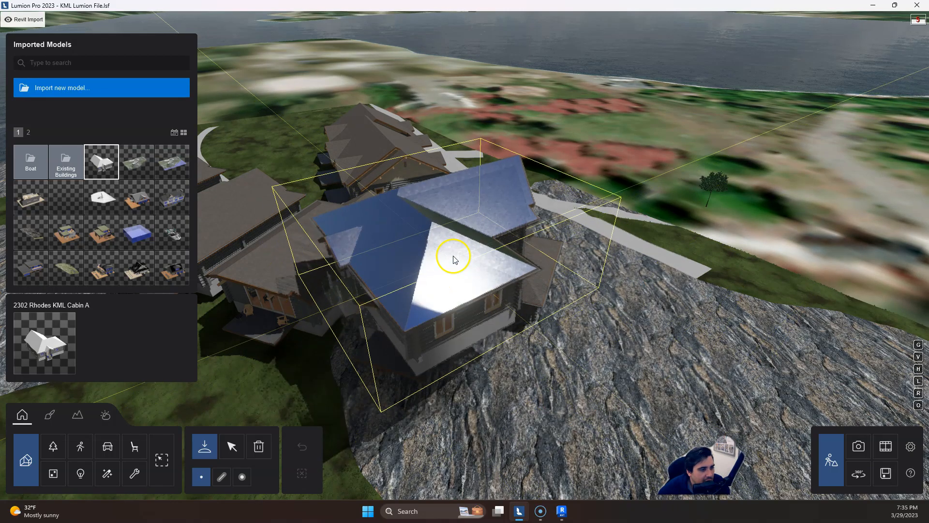
click(454, 258)
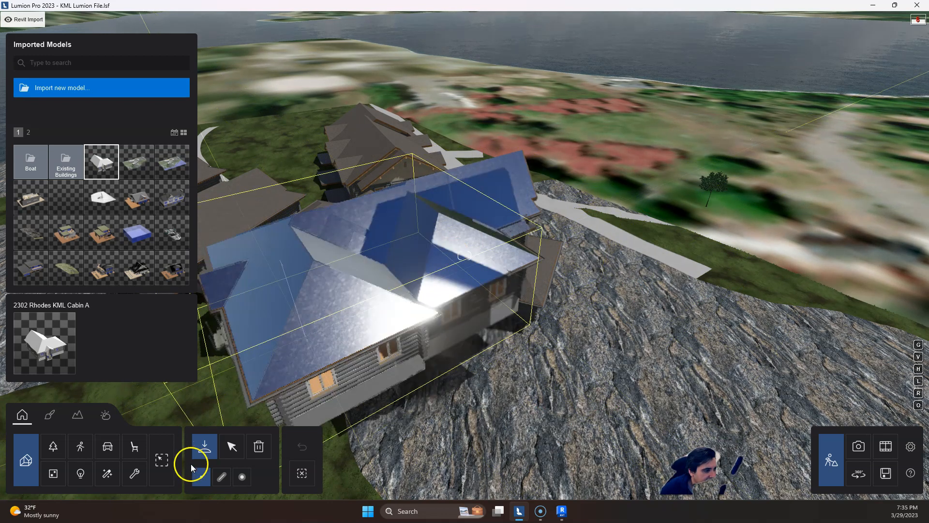
Step: Rotate the placed Cabin A model so its gabled front faces the water like the neighbouring cabins
click(232, 446)
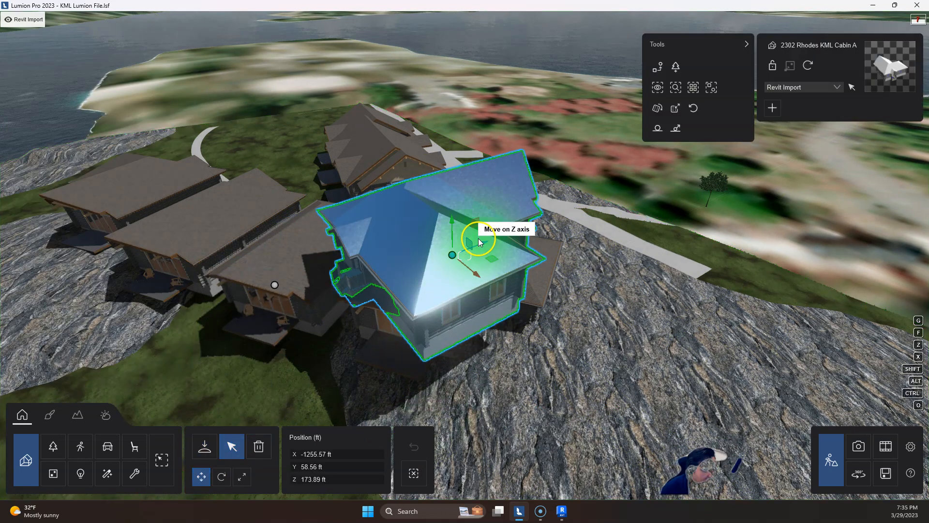
click(230, 480)
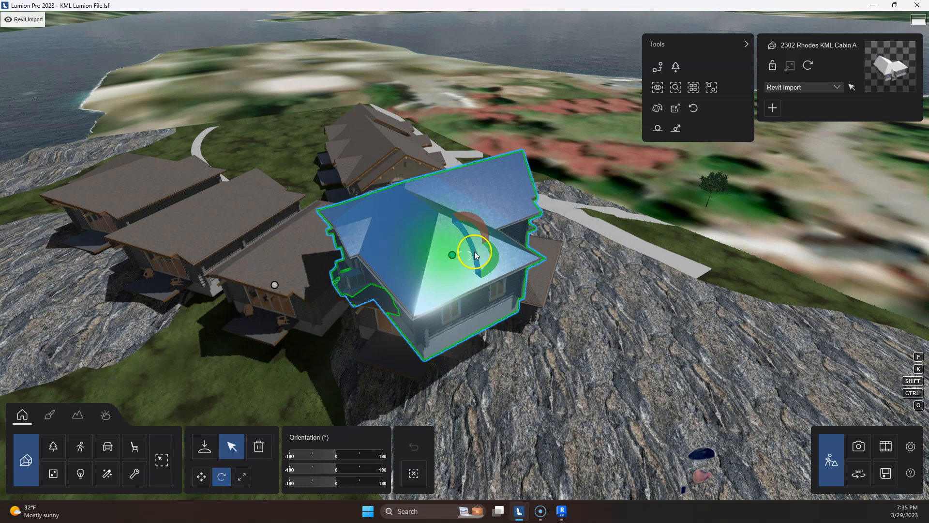
drag(498, 256, 482, 297)
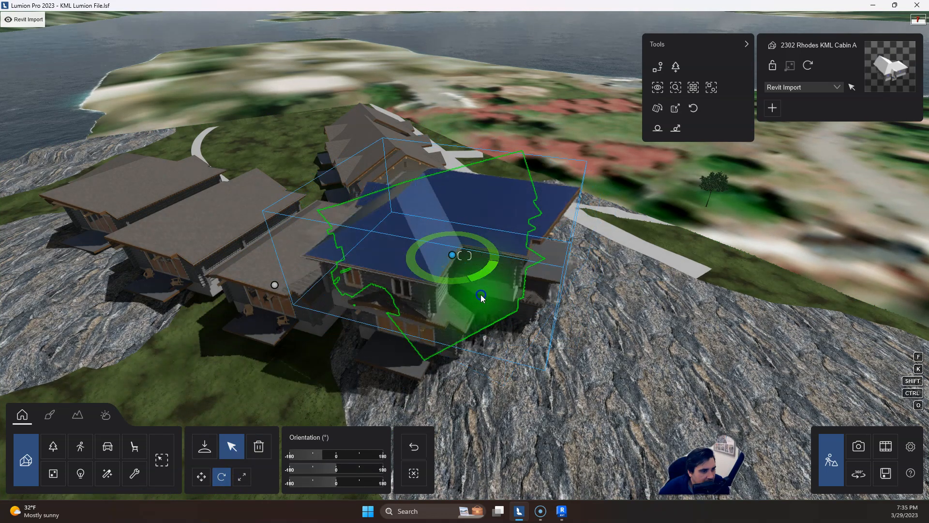
drag(349, 336, 333, 344)
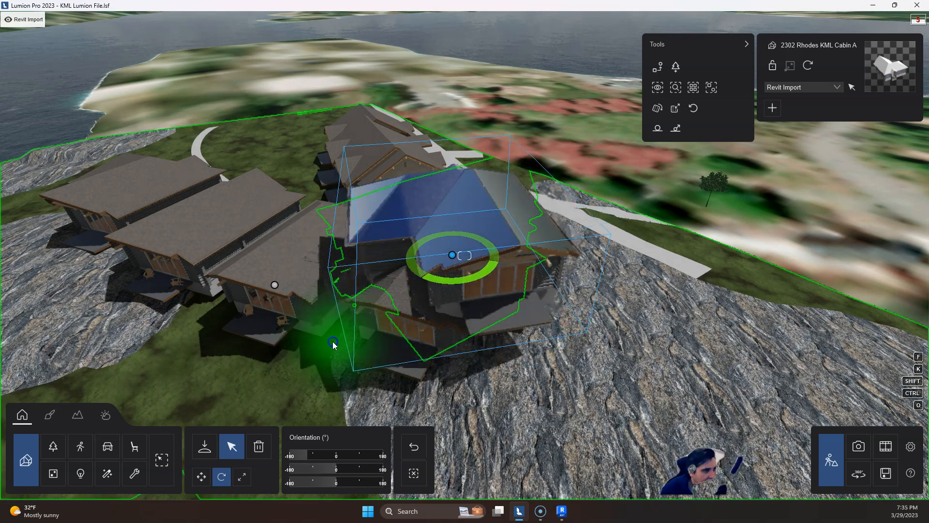
drag(250, 349, 196, 309)
click(281, 336)
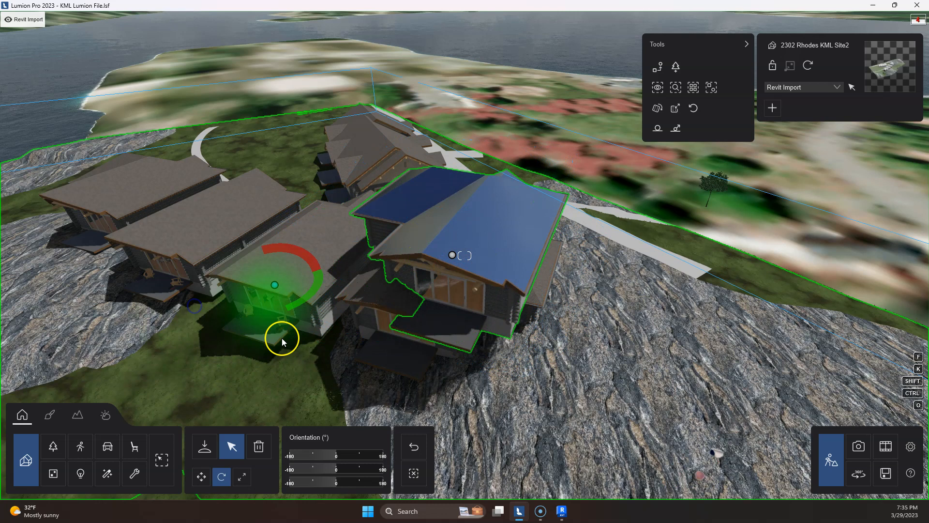
click(420, 330)
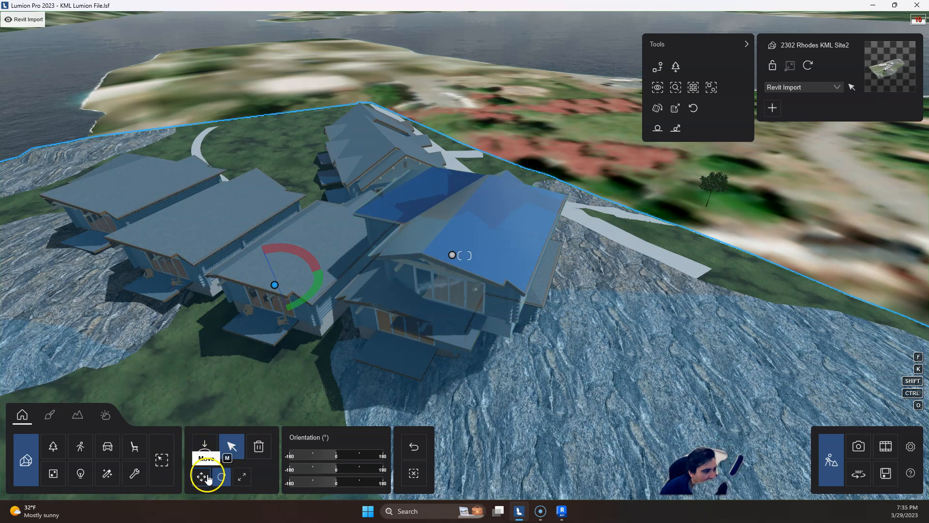
Step: Move Cabin A over the cabin at the far end of the waterfront row, at about X -1375.95 ft and Z 96.93 ft
drag(455, 254, 28, 92)
right_drag(27, 92, 13, 97)
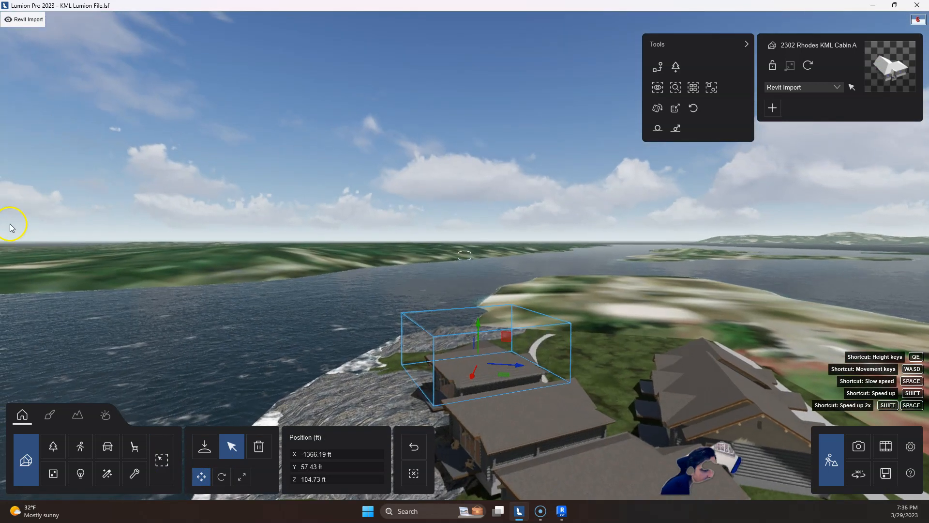
key(w)
right_drag(407, 338, 378, 180)
key(w)
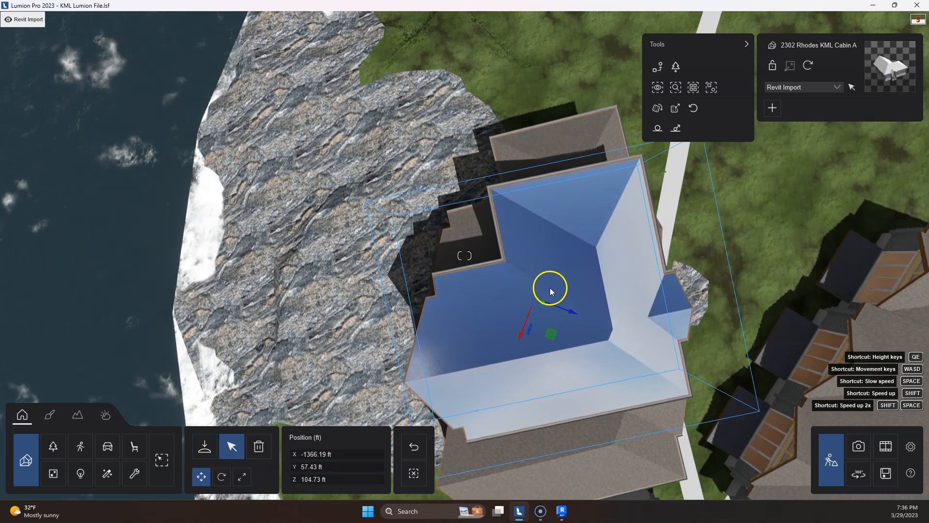
drag(532, 283, 521, 250)
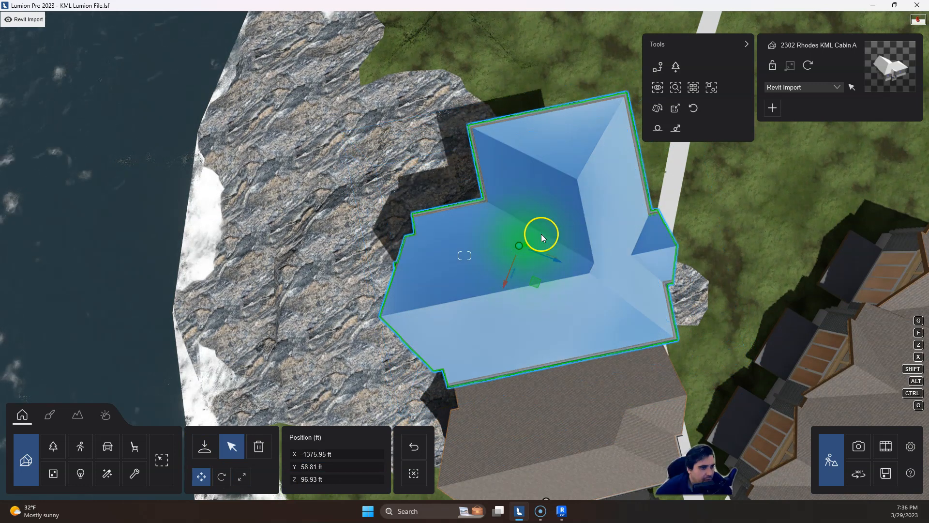
Step: Lower Cabin A to a height of about 41.68 ft and fine-tune its heading to match the existing roof edges beneath
mouse_move(474, 346)
right_down()
mouse_move(263, 321)
mouse_move(455, 348)
right_up()
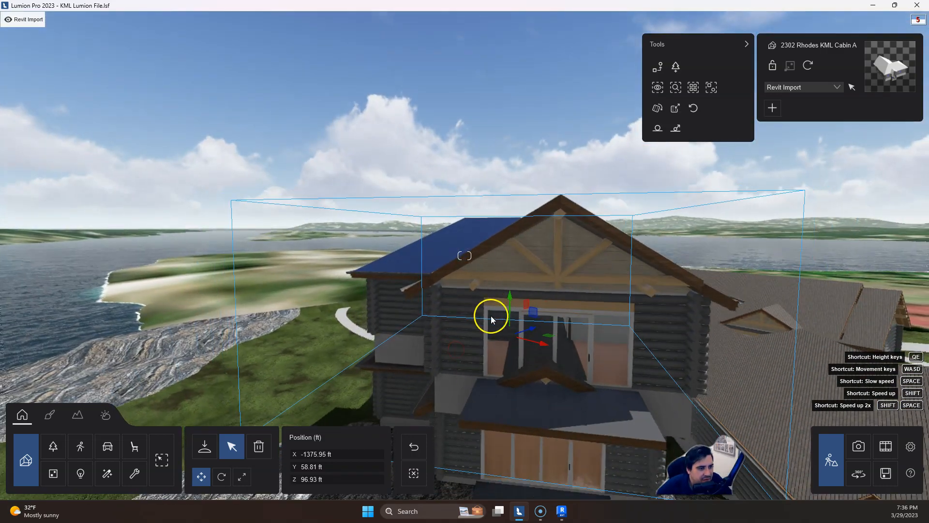
drag(507, 296, 486, 396)
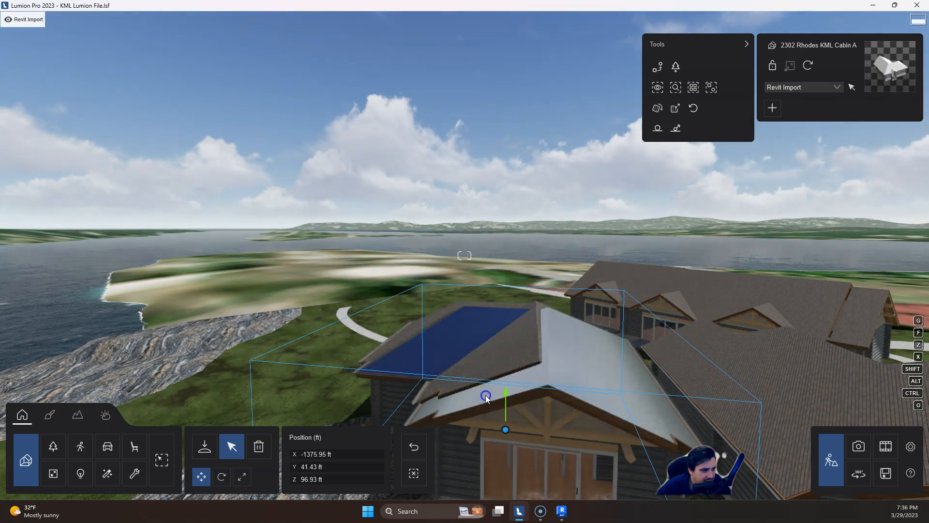
right_drag(487, 396, 535, 349)
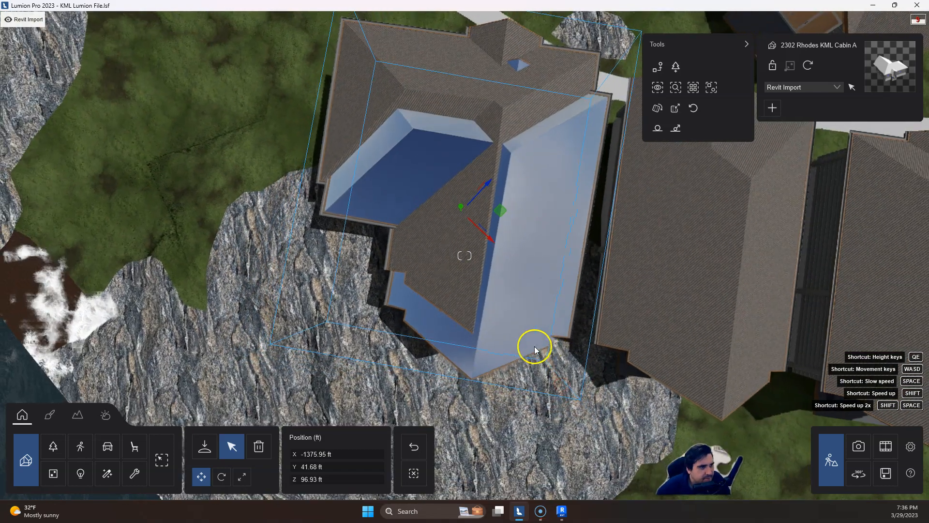
click(221, 477)
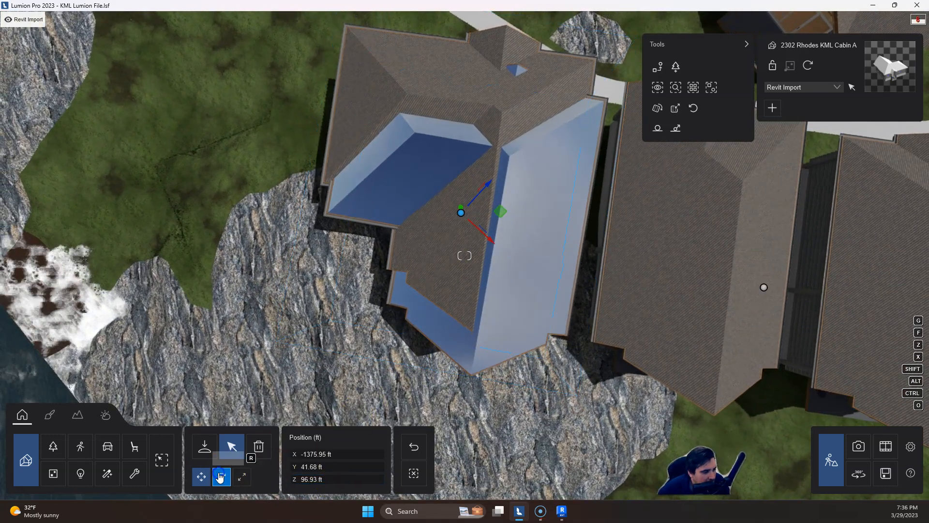
drag(504, 217, 505, 219)
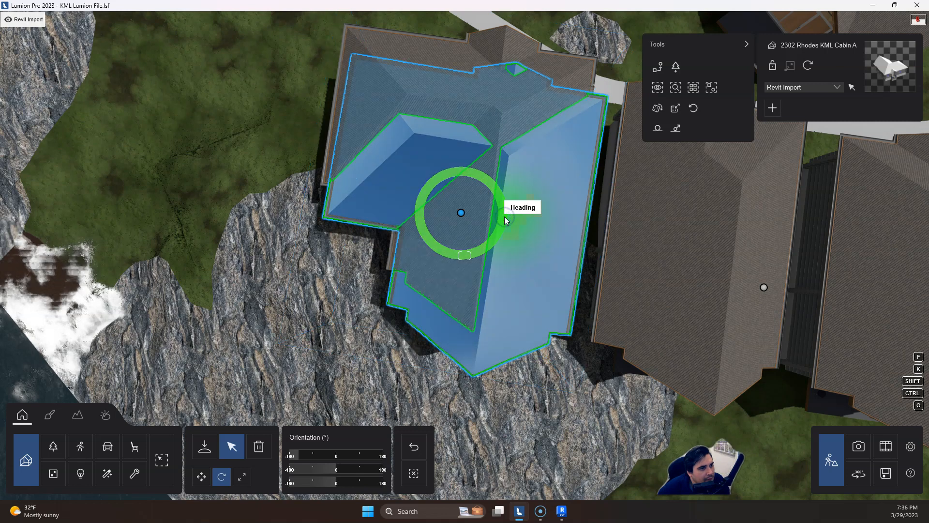
drag(504, 217, 504, 215)
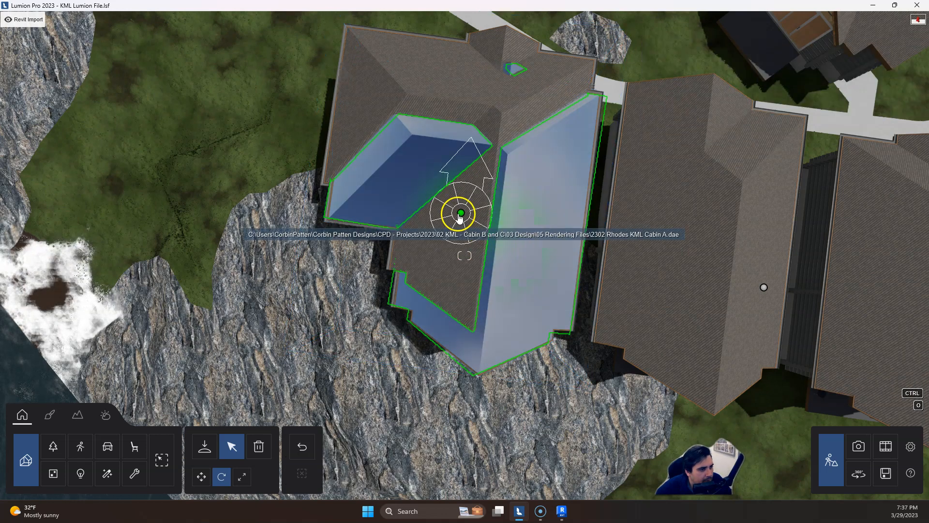
drag(460, 212, 449, 188)
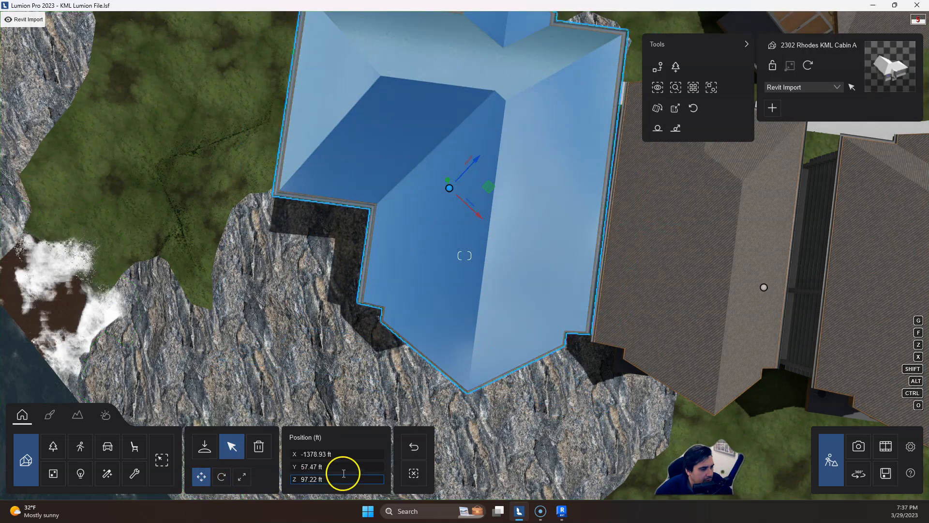
click(414, 447)
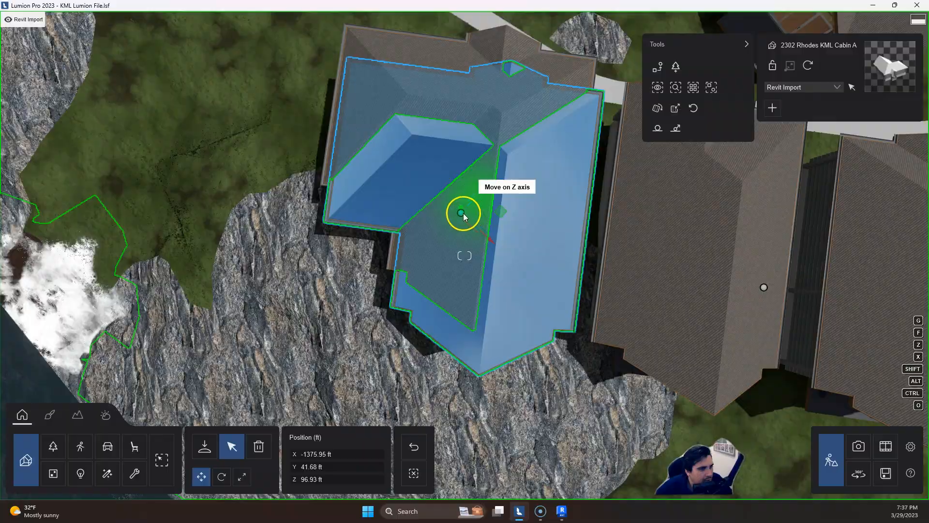
key(alt+Tab)
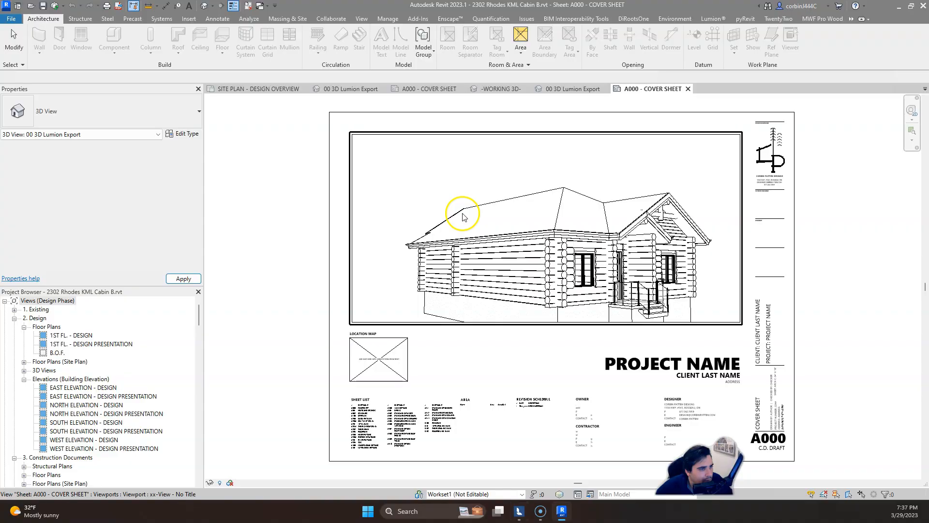
click(518, 514)
Step: Move Cabin A closer to the existing end cabin's footprint, to about X -1383.18 ft and Z 101.62 ft
scroll(459, 192, up, 3)
right_drag(458, 193, 457, 237)
key(w)
key(s)
drag(510, 310, 477, 247)
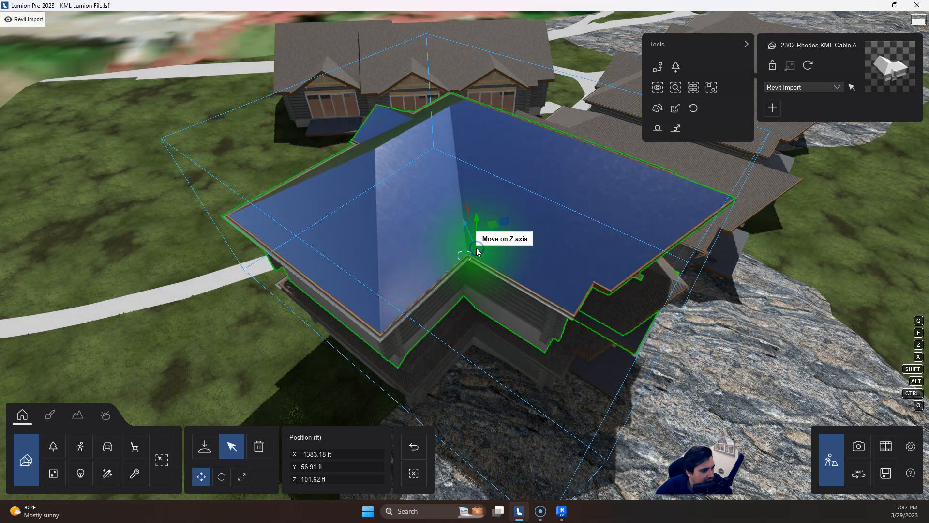
Step: Lower Cabin A onto the end cabin to a height of about 40.50 ft
key(w)
right_drag(674, 341, 620, 327)
key(s)
drag(464, 237, 457, 321)
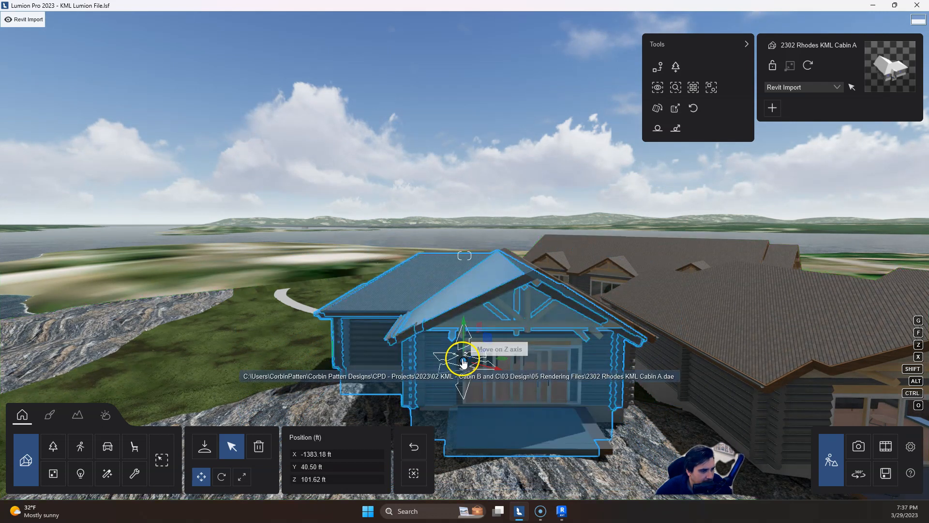
drag(464, 362, 462, 359)
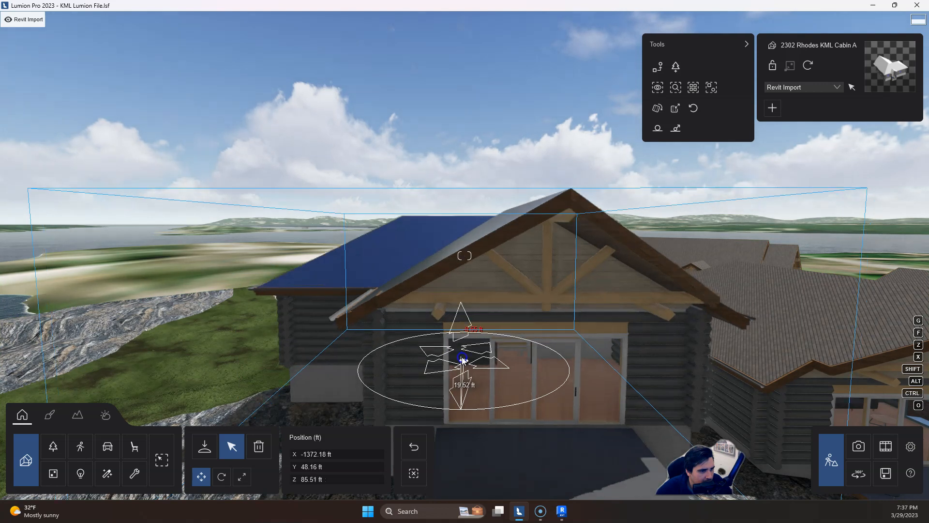
click(514, 371)
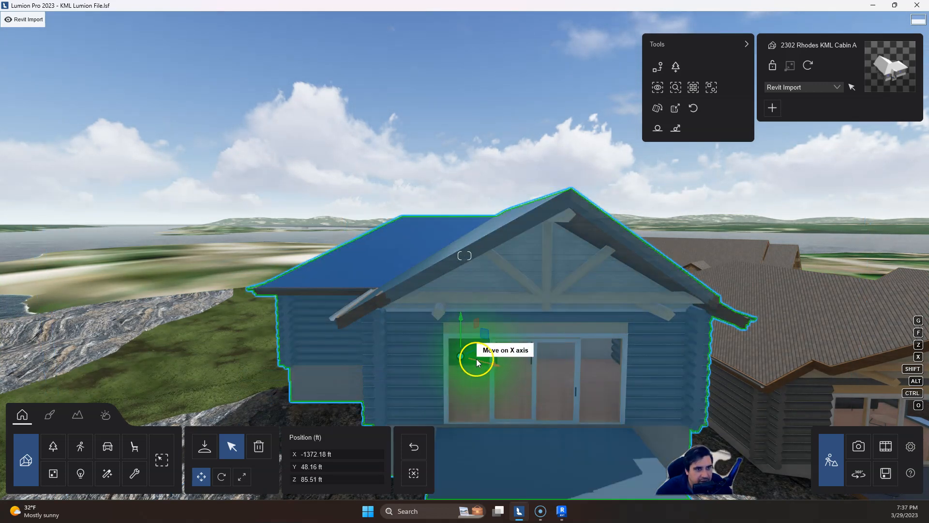
click(411, 446)
Step: Raise Cabin A slightly to a height of about 41.18 ft so it fits the existing end cabin
right_drag(497, 291, 493, 315)
right_drag(473, 437, 480, 347)
key(s)
key(s)
key(w)
right_drag(475, 282, 451, 332)
key(s)
key(w)
key(w)
key(s)
key(s)
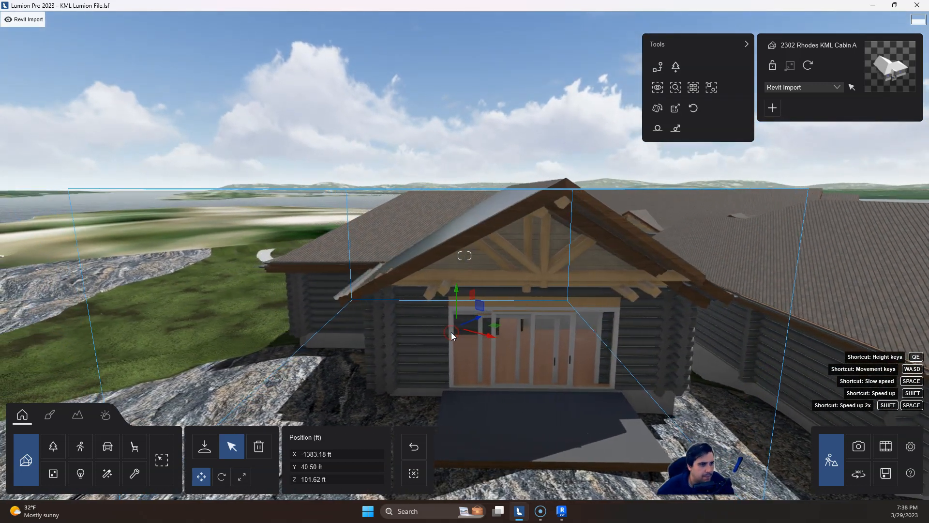
drag(461, 297, 460, 289)
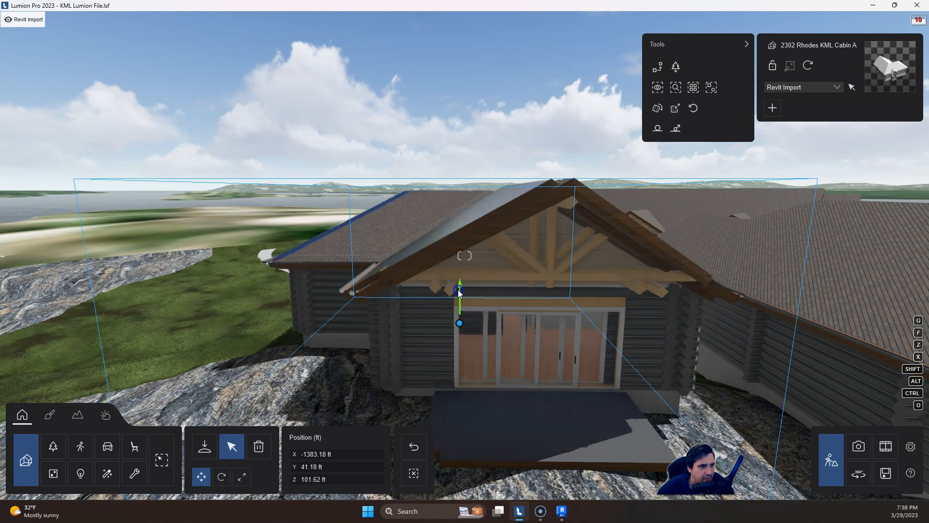
click(370, 315)
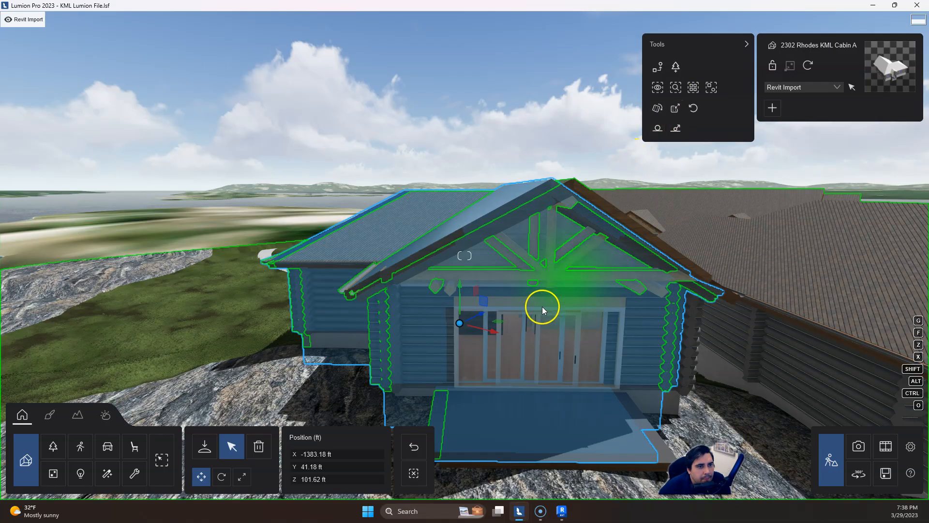
Step: Place a second Cabin A over the cabin at the opposite end of the row, at about X -1255.86 ft and Z 183.39 ft
mouse_move(388, 349)
right_down()
mouse_move(480, 336)
mouse_move(393, 335)
mouse_move(391, 345)
mouse_move(357, 348)
mouse_move(392, 345)
mouse_move(379, 342)
right_up()
key(s)
key(w)
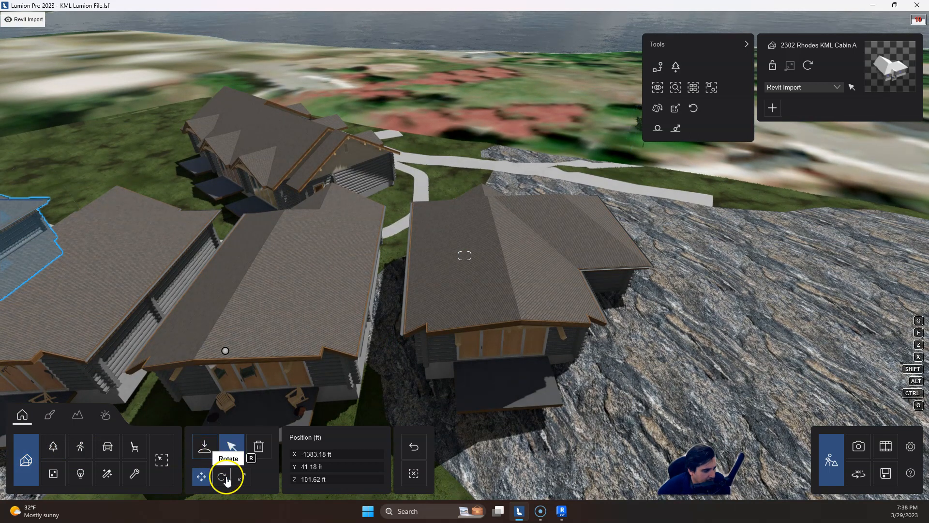
click(205, 447)
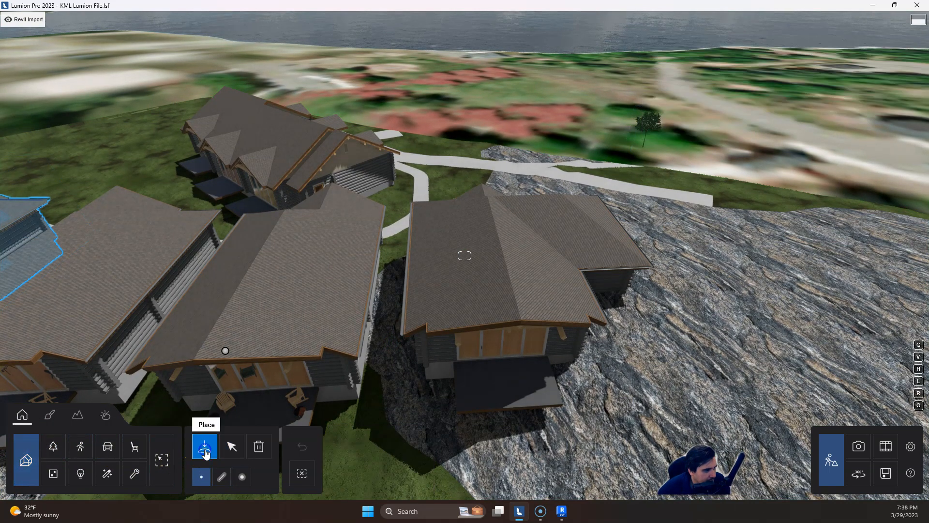
click(116, 170)
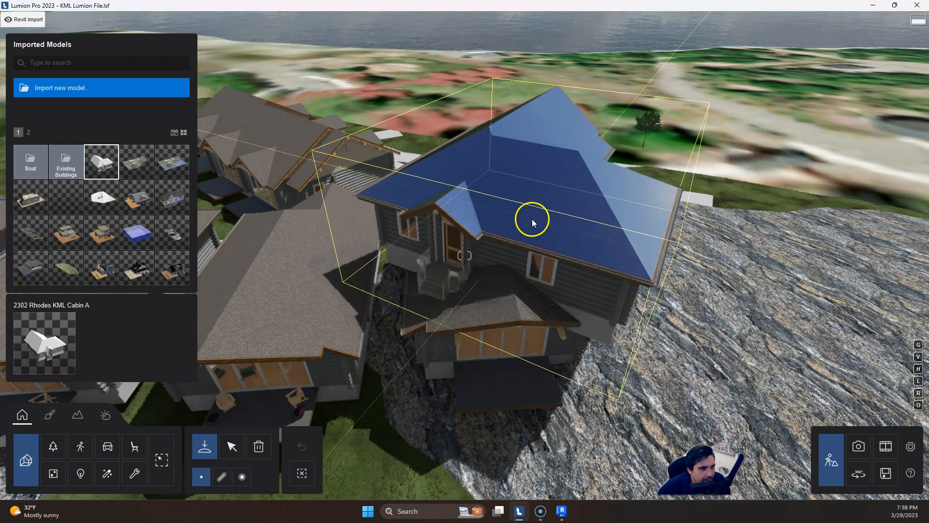
click(533, 219)
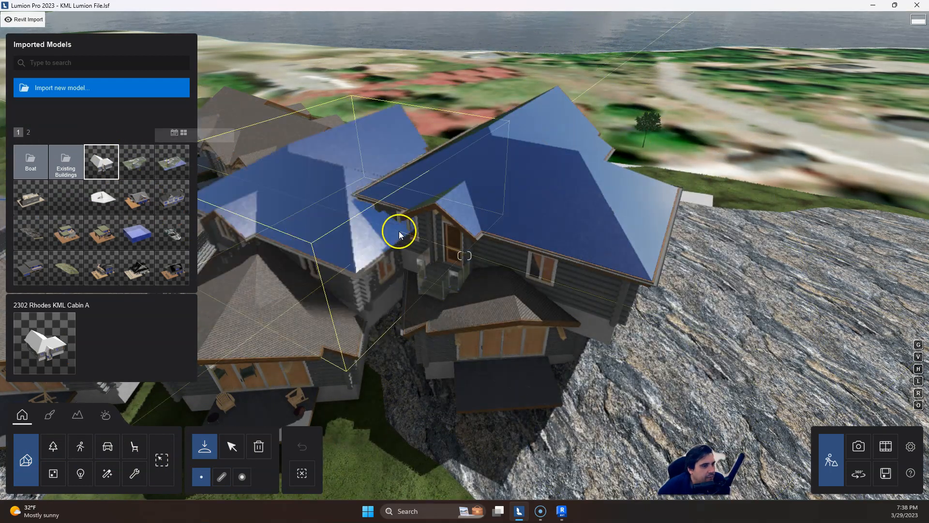
click(224, 455)
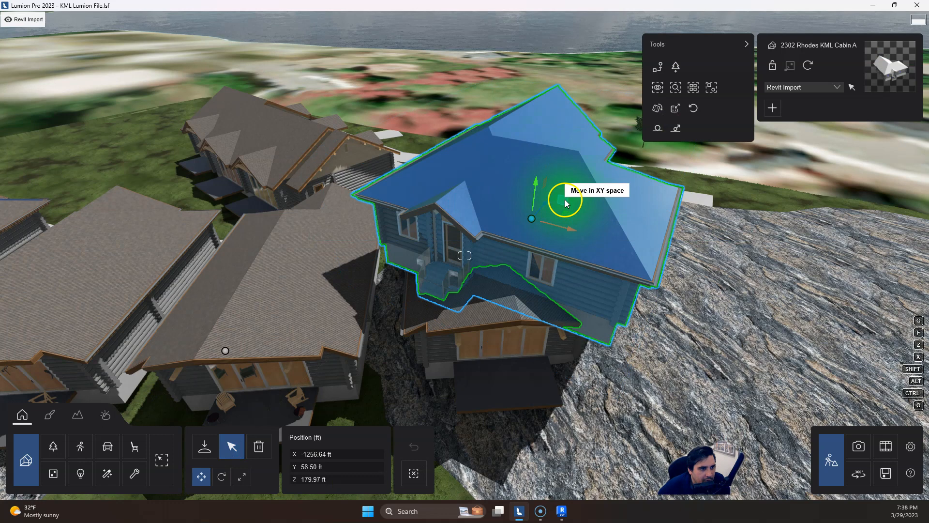
mouse_move(566, 209)
mouse_down()
mouse_move(585, 219)
mouse_move(541, 214)
mouse_move(576, 211)
mouse_up()
right_drag(696, 236, 620, 153)
Step: Shift the first Cabin A sideways over the existing end cabin, to about X -1381.63 ft and Z 101.51 ft
click(525, 164)
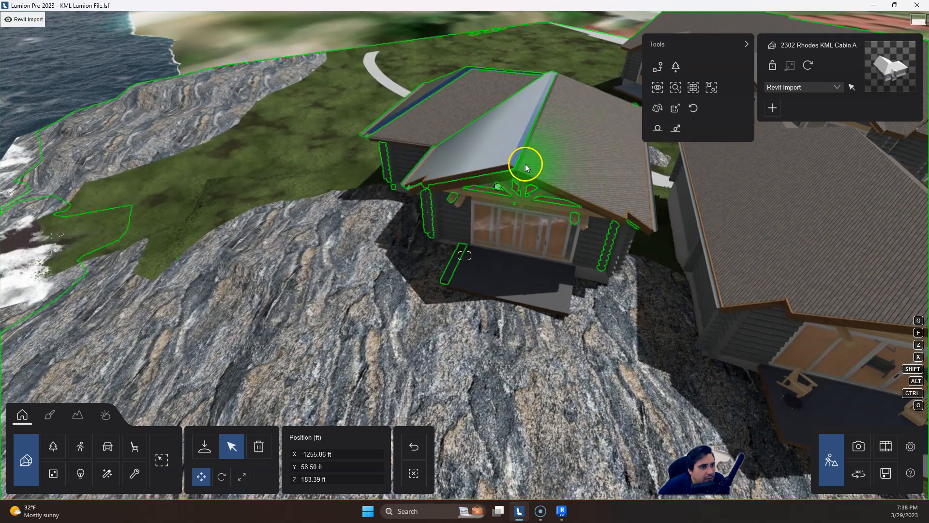
click(472, 164)
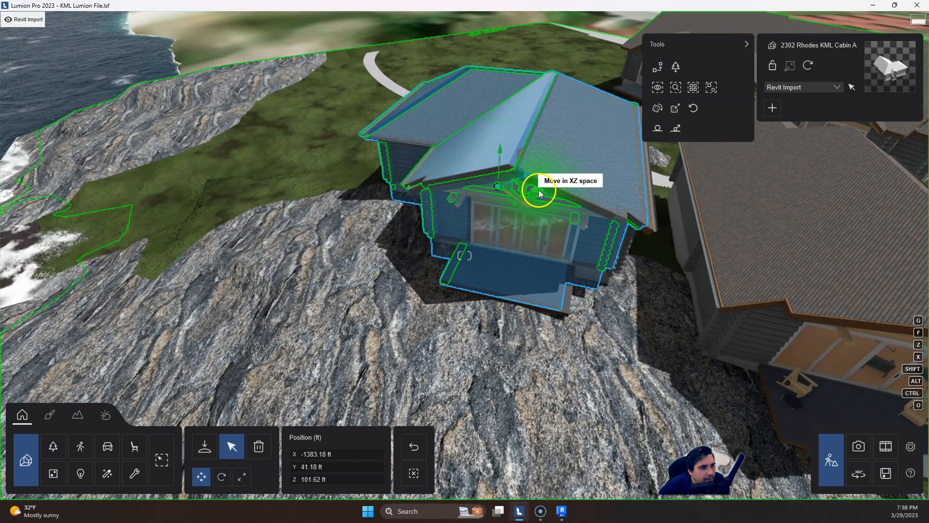
drag(540, 194, 546, 196)
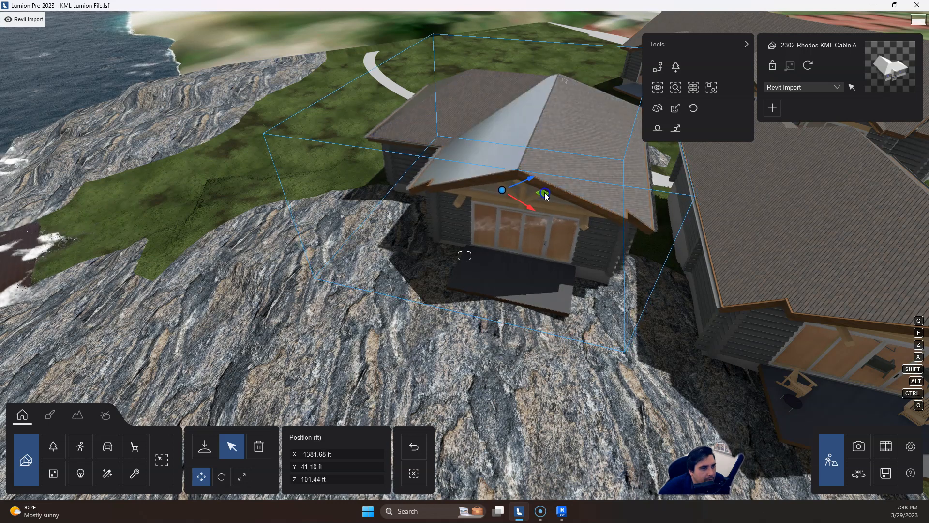
right_drag(568, 232, 542, 235)
key(w)
key(s)
right_drag(508, 241, 542, 236)
right_drag(464, 216, 467, 220)
Step: Select the second Cabin A copy and display its orientation settings, checking the available rotation tools
key(w)
key(w)
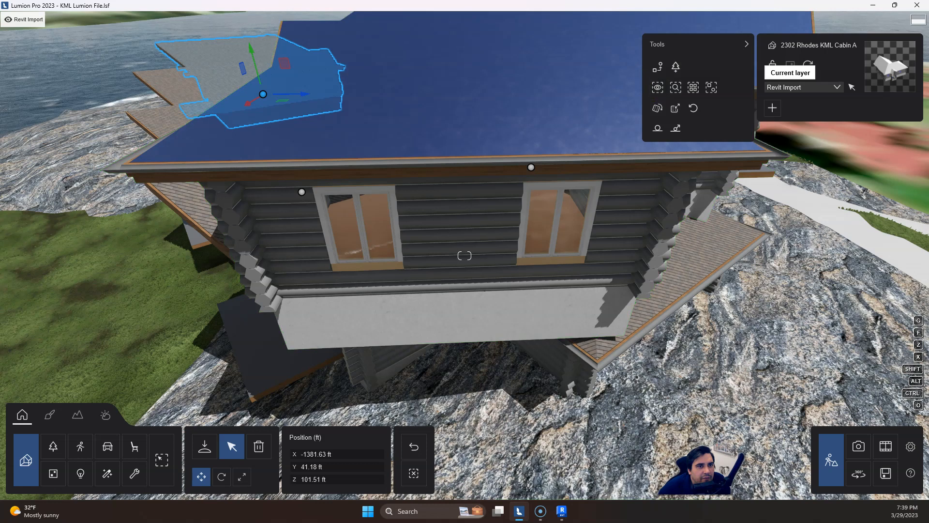
click(674, 128)
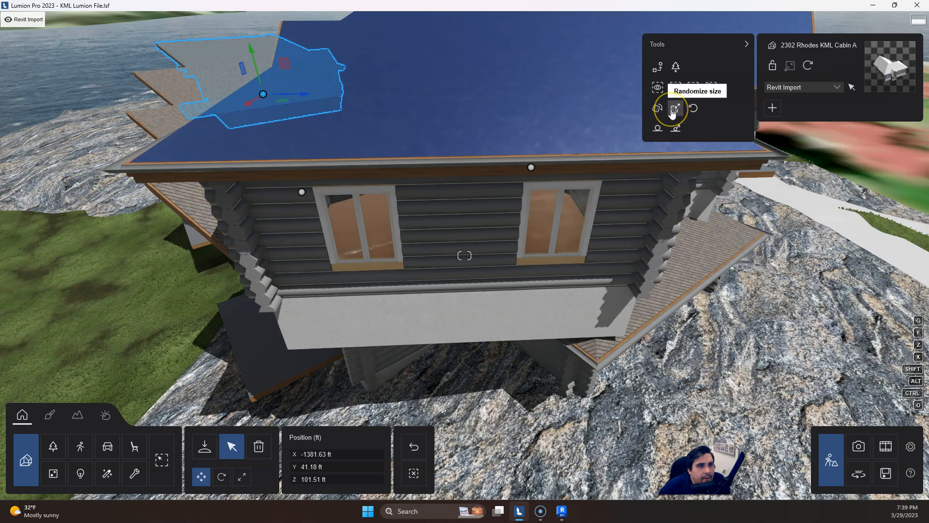
click(659, 112)
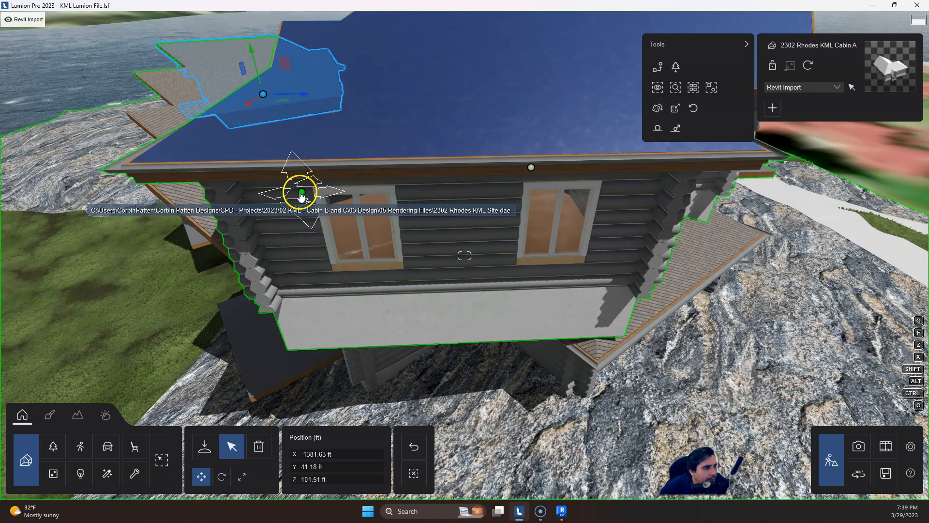
click(530, 169)
right_drag(393, 230, 388, 233)
key(s)
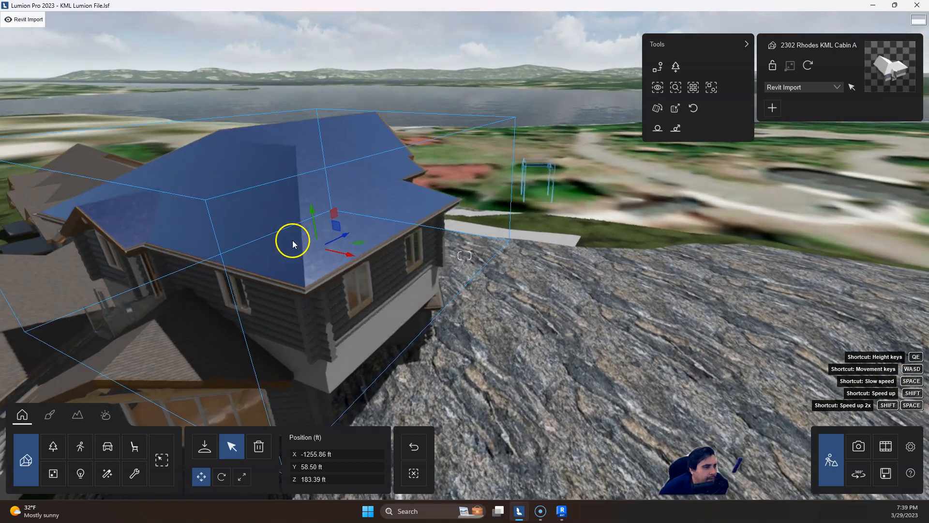
click(317, 247)
click(227, 475)
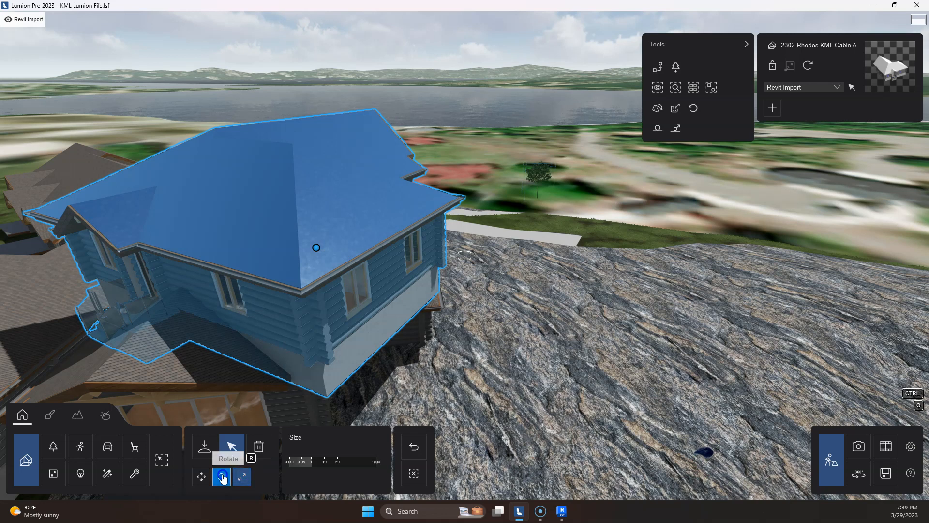
click(337, 472)
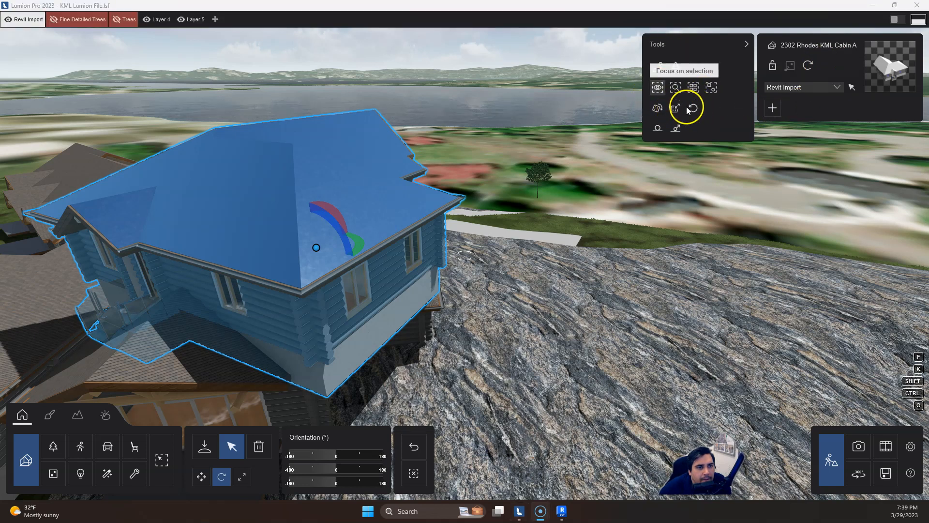
click(697, 121)
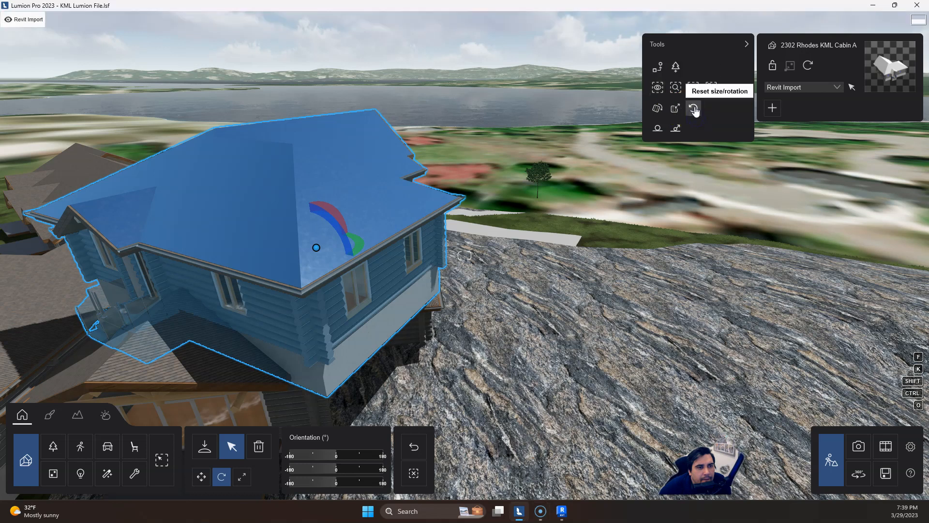
click(659, 112)
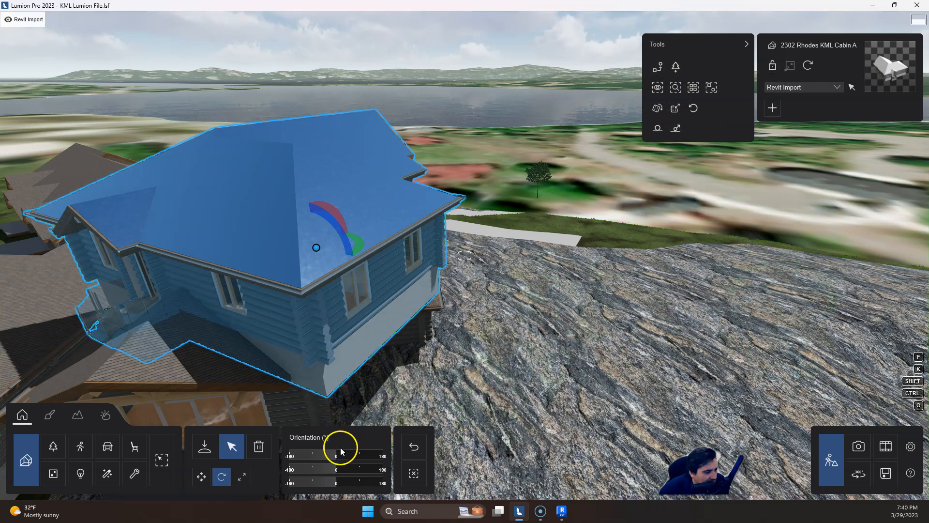
Step: Delete the second Cabin A copy above the cabin on the rock slope
mouse_move(290, 218)
right_down()
mouse_move(316, 208)
mouse_move(289, 218)
right_up()
key(s)
key(w)
key(s)
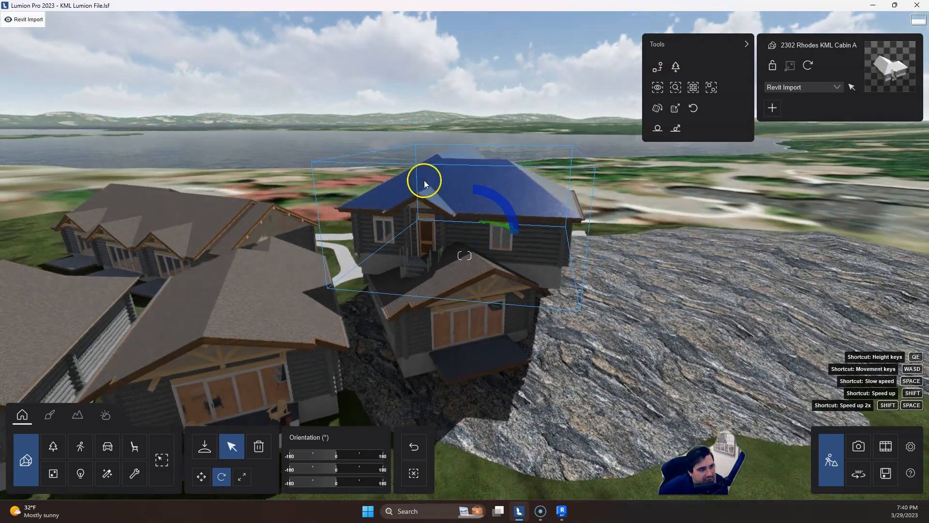
key(s)
key(a)
right_drag(528, 278, 537, 275)
key(w)
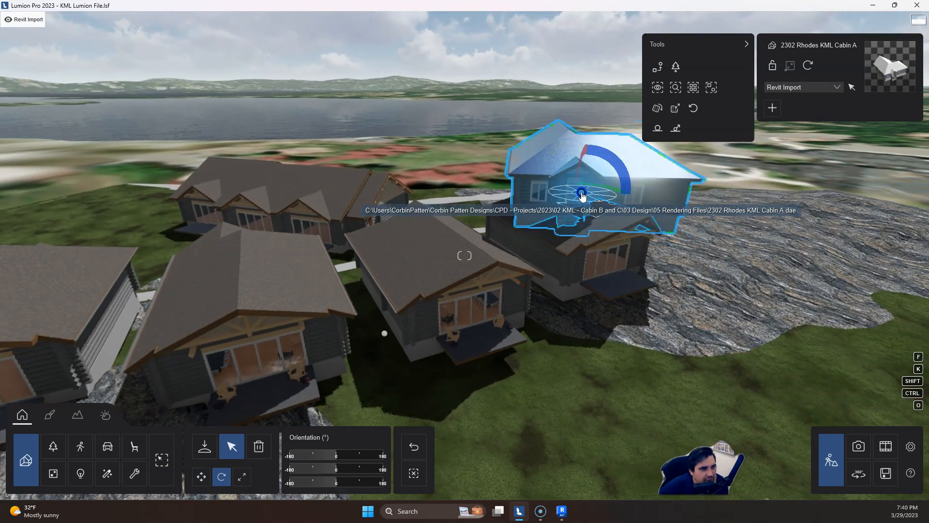
click(261, 444)
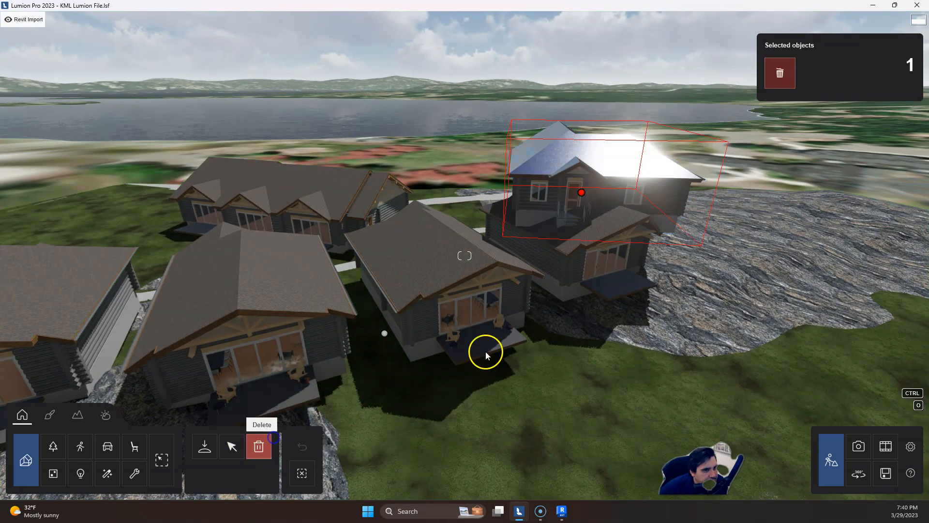
click(782, 78)
right_drag(648, 253, 579, 258)
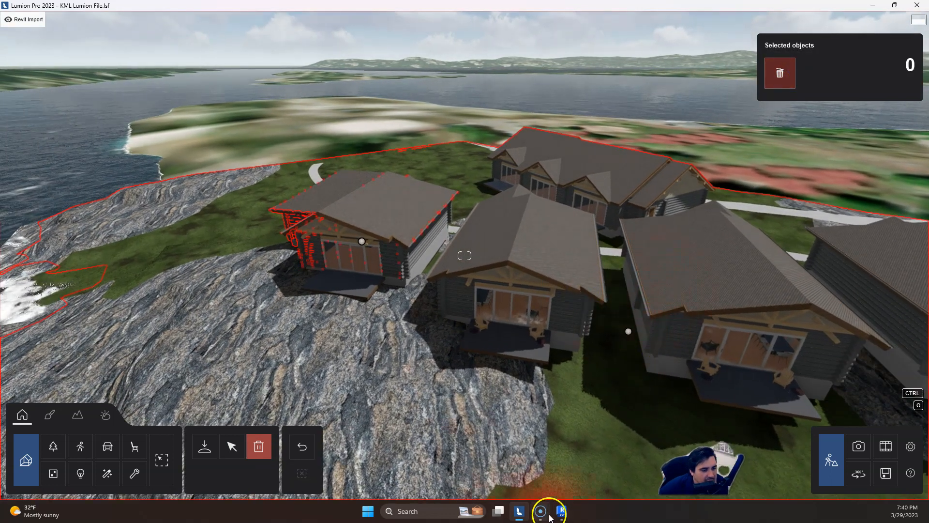
Step: Switch to Revit and open the 00 3D Lumion Export view of the Cabin B project
click(561, 511)
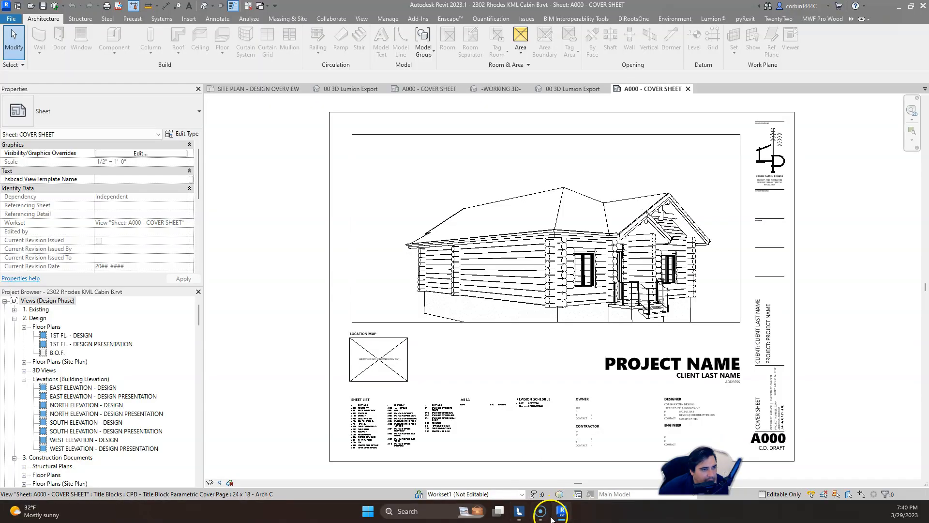
scroll(53, 416, down, 2)
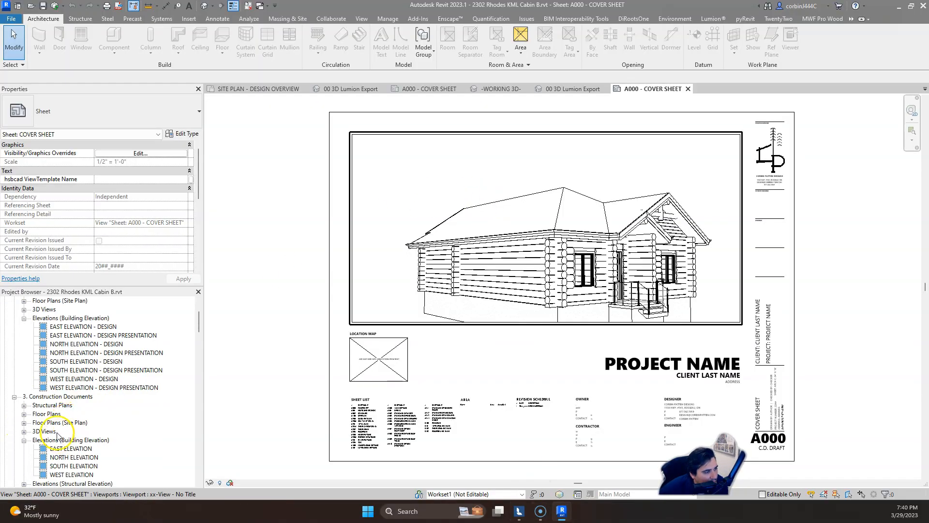
double_click(49, 431)
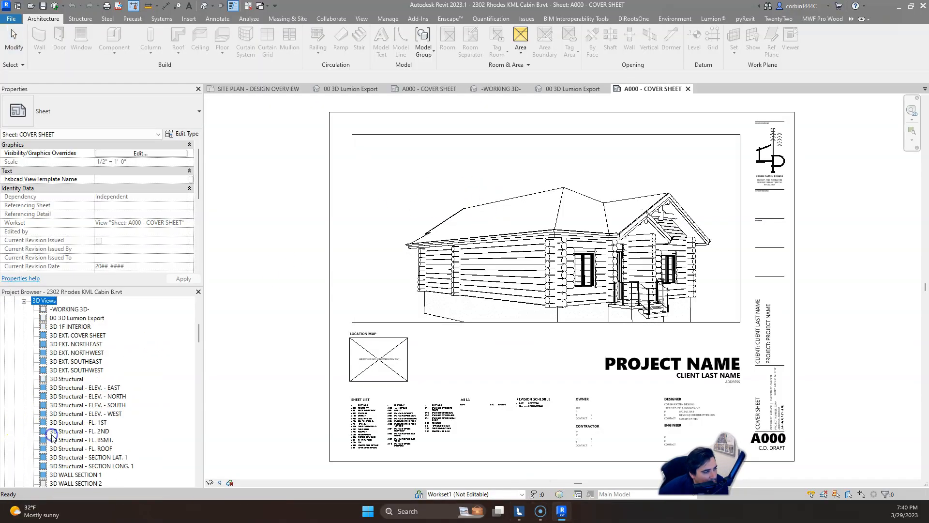
click(80, 318)
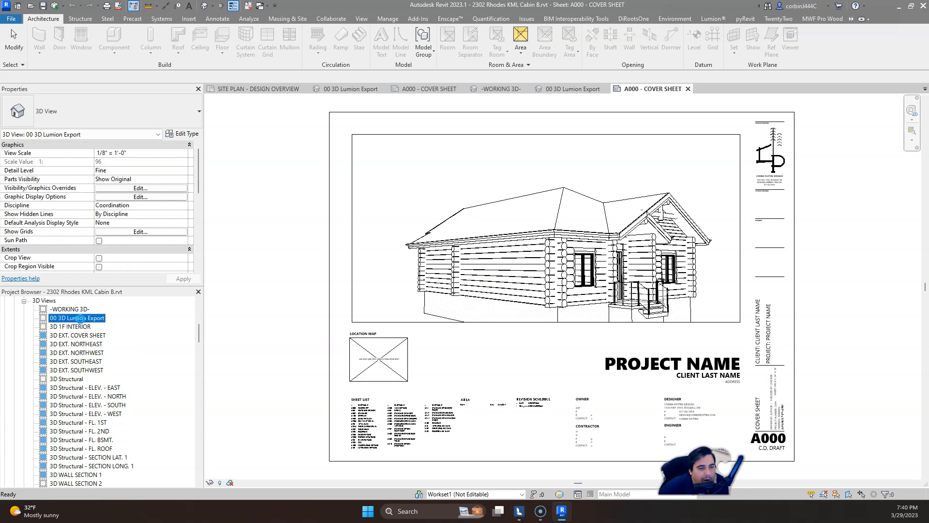
double_click(81, 319)
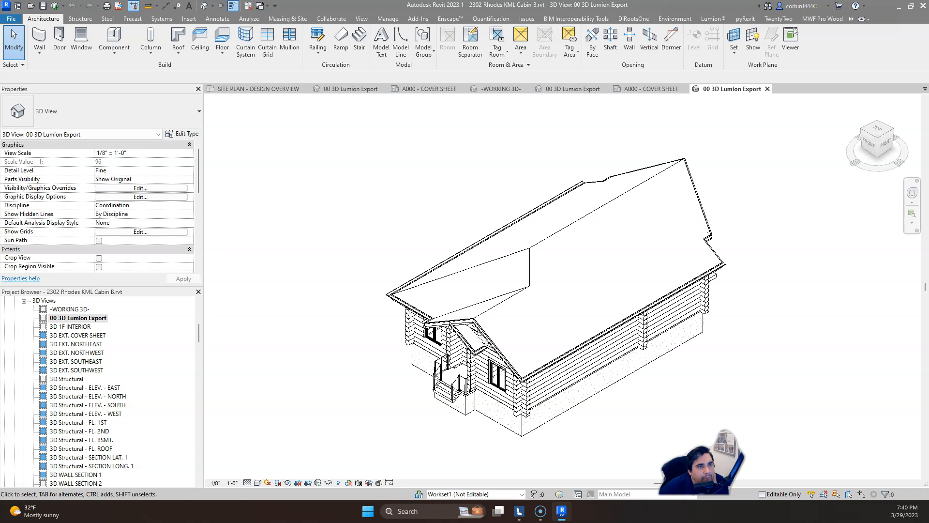
Step: Export the 3D view to Lumion as the COLLADA file 2302 Rhodes KML Cabin B in the 05 Rendering Files folder
click(711, 19)
click(130, 50)
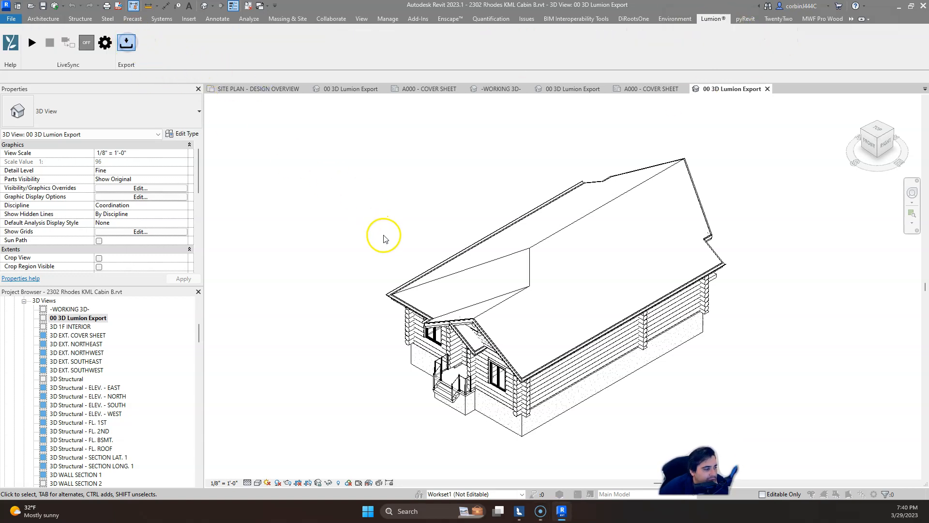
drag(454, 105, 285, 91)
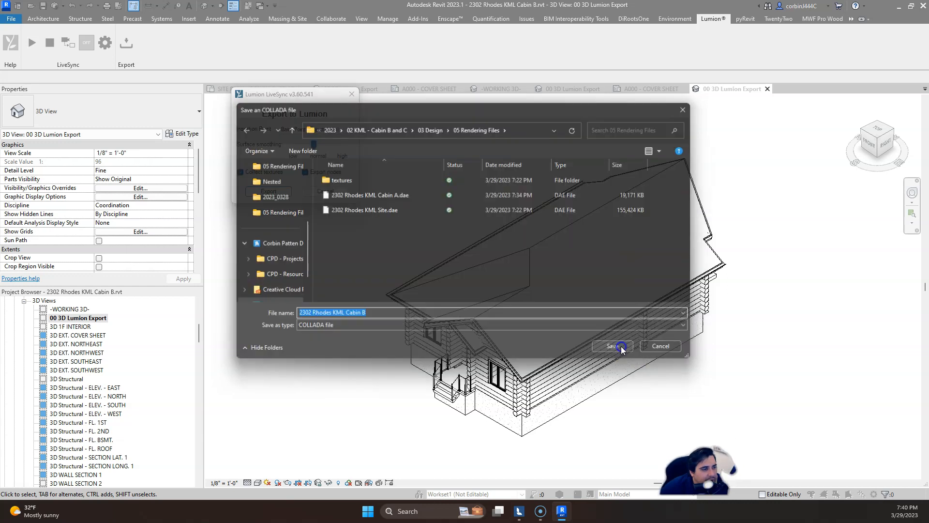
click(620, 347)
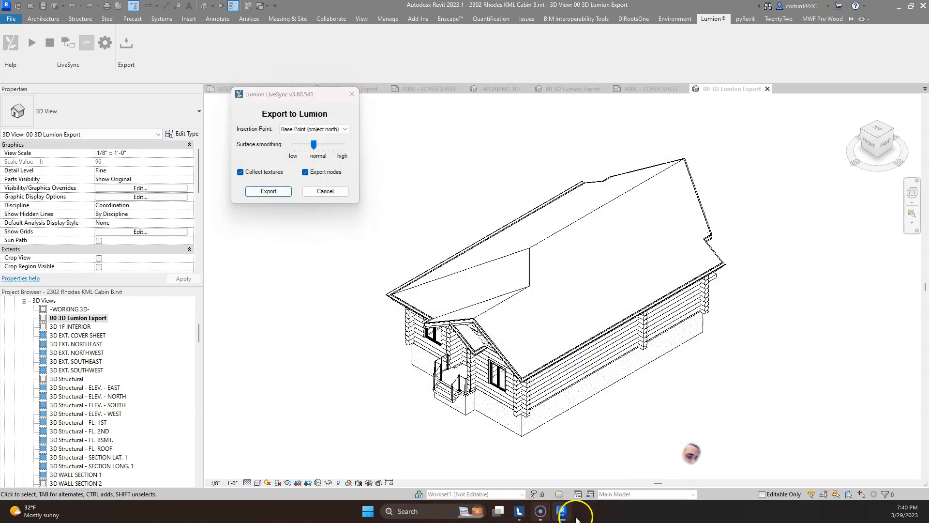
mouse_move(563, 506)
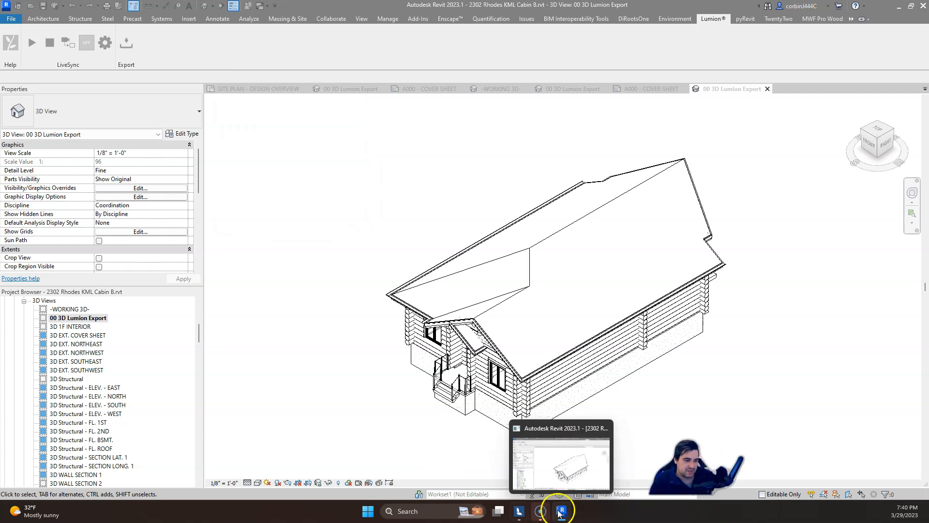
click(504, 481)
right_drag(502, 221, 502, 220)
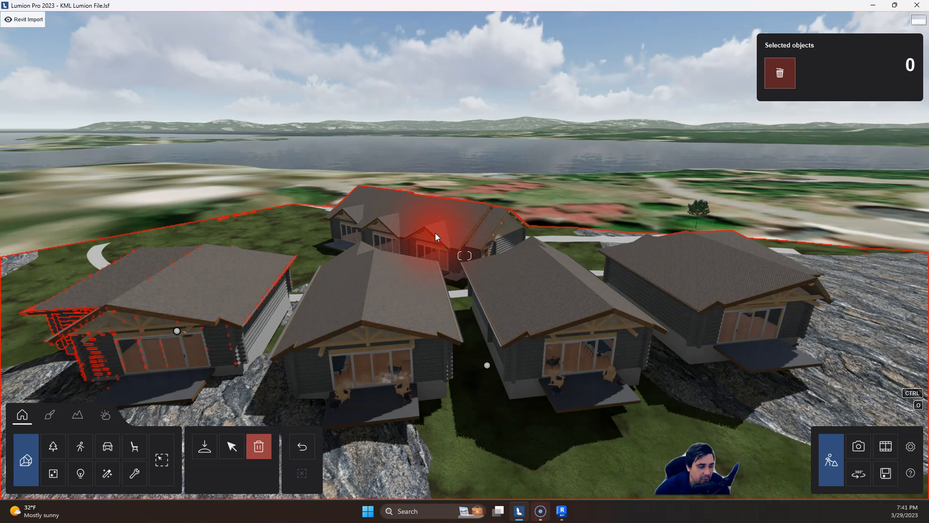
mouse_move(572, 517)
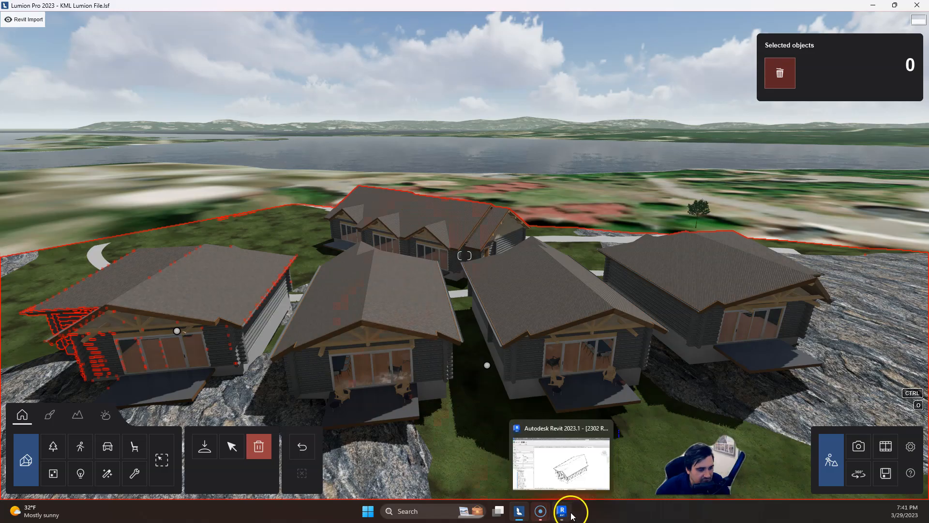
click(569, 462)
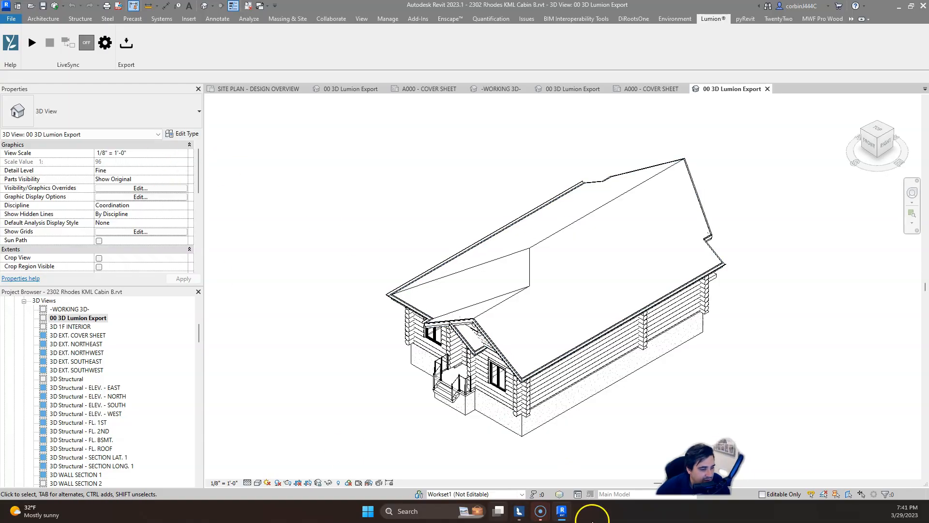
Step: Switch to Lumion and import 2302 Rhodes KML Cabin B.dae from 05 Rendering Files as a new model in the Main (default) category
click(519, 511)
right_drag(453, 296, 466, 283)
key(w)
click(205, 446)
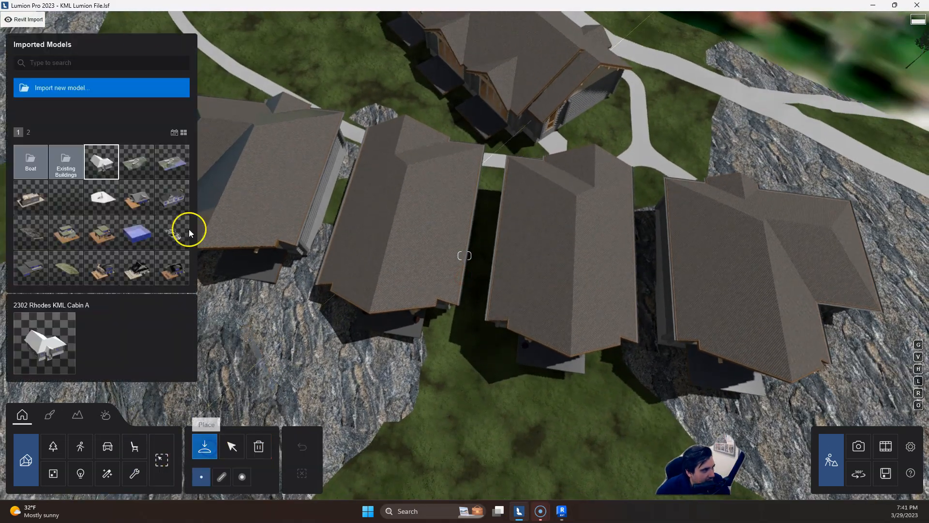
click(98, 86)
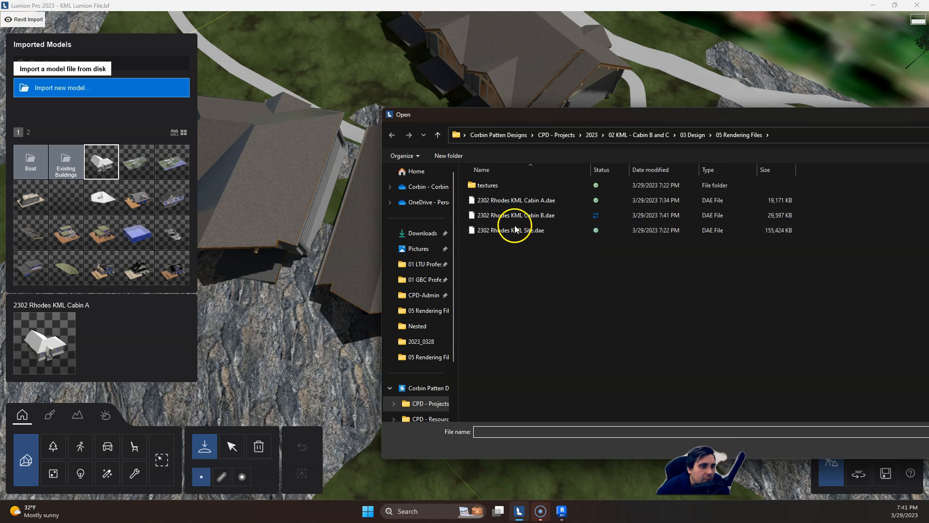
double_click(527, 216)
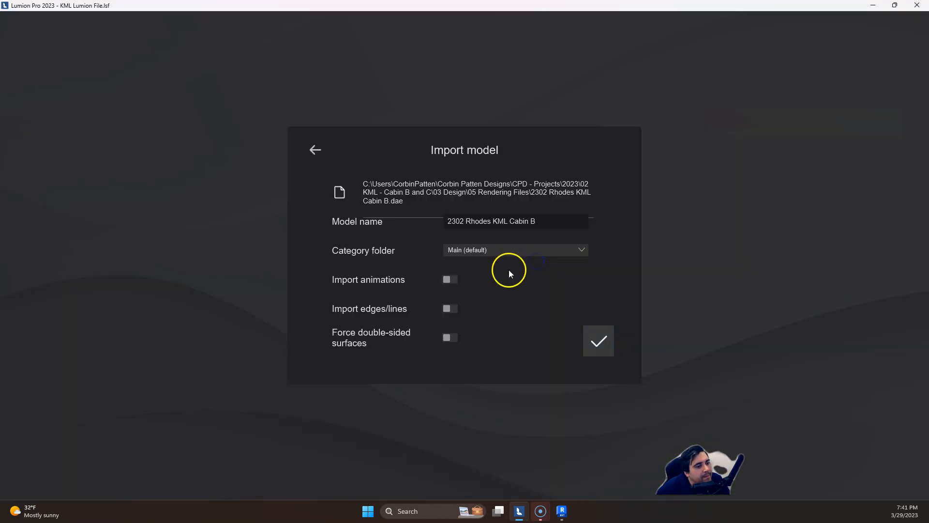
click(611, 341)
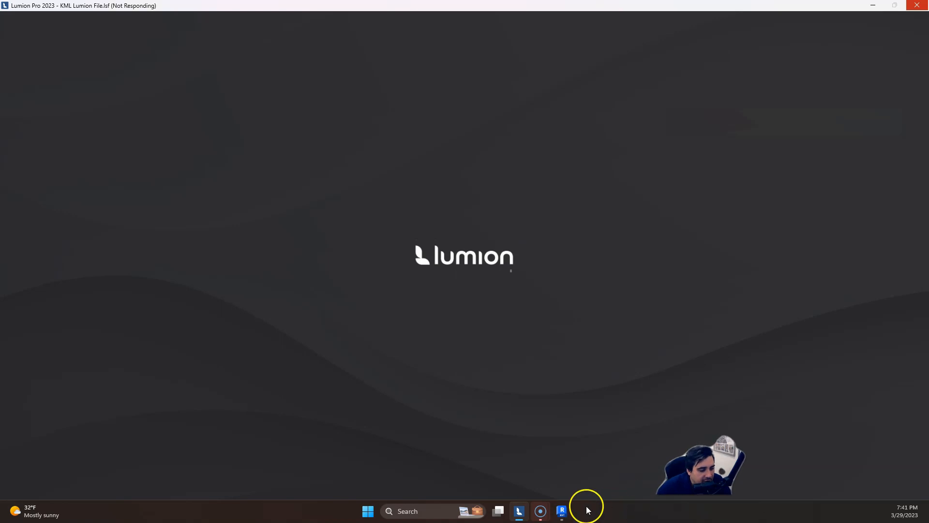
Step: Switch to Revit, dismiss the save reminder and duplicate the site project's 00 3D Lumion Export view with detailing
click(572, 514)
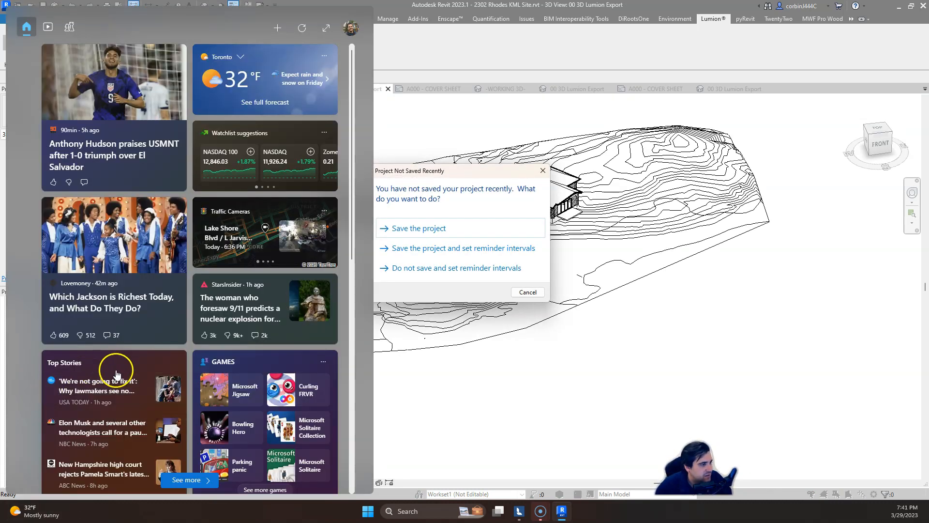
click(528, 292)
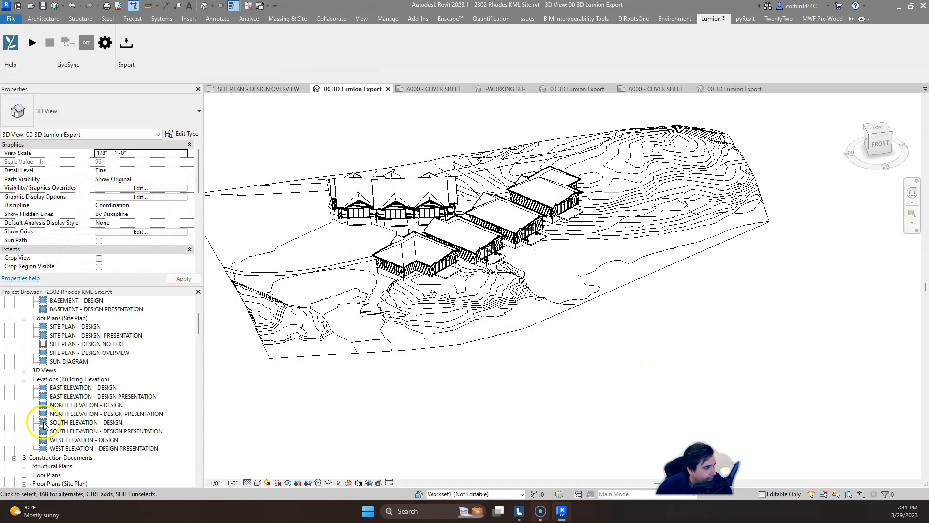
scroll(44, 425, down, 1)
double_click(39, 363)
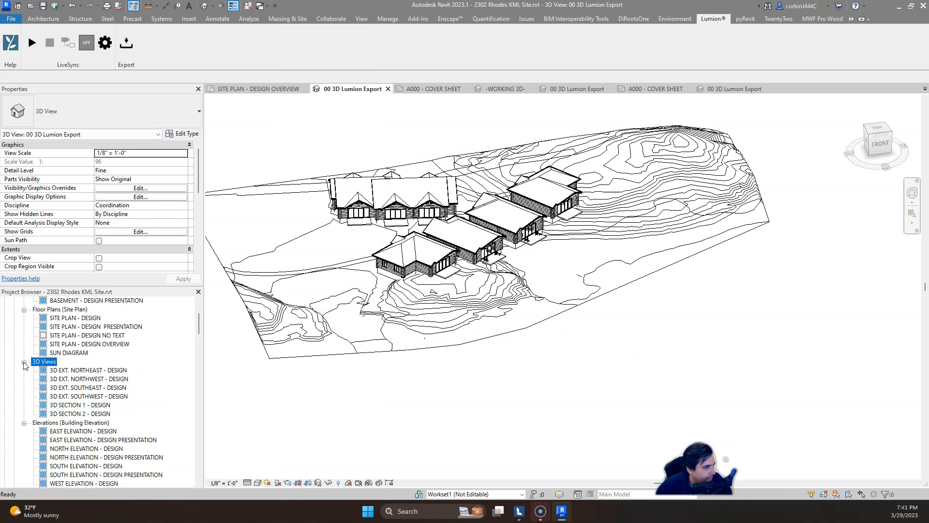
click(24, 363)
scroll(34, 397, down, 3)
click(42, 423)
right_click(73, 432)
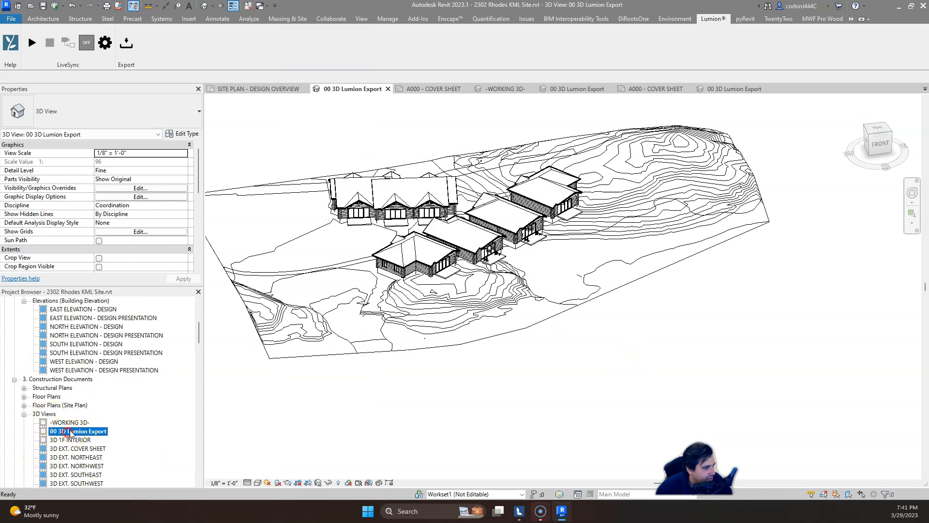
click(177, 270)
click(274, 274)
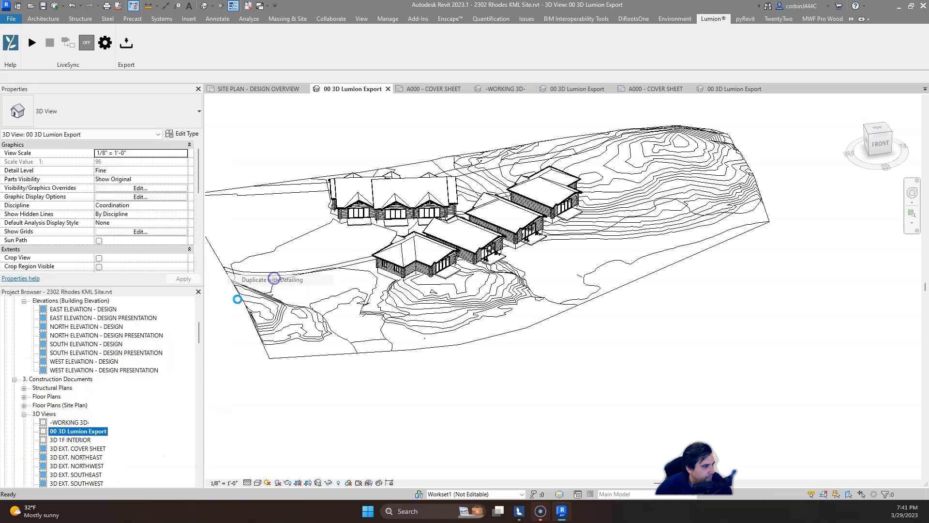
Step: Rename the duplicated 3D view as 00 3D Lumion Export No Links
right_click(88, 442)
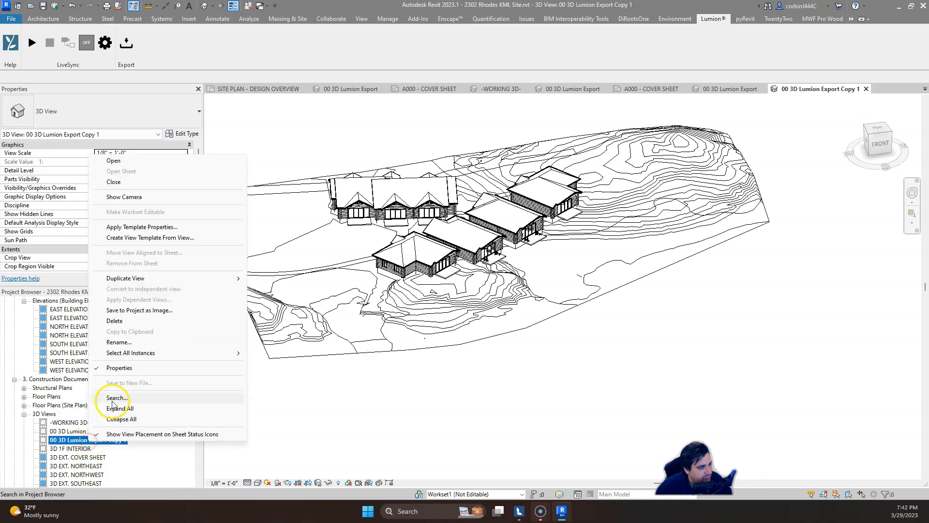
click(118, 353)
drag(107, 441, 192, 444)
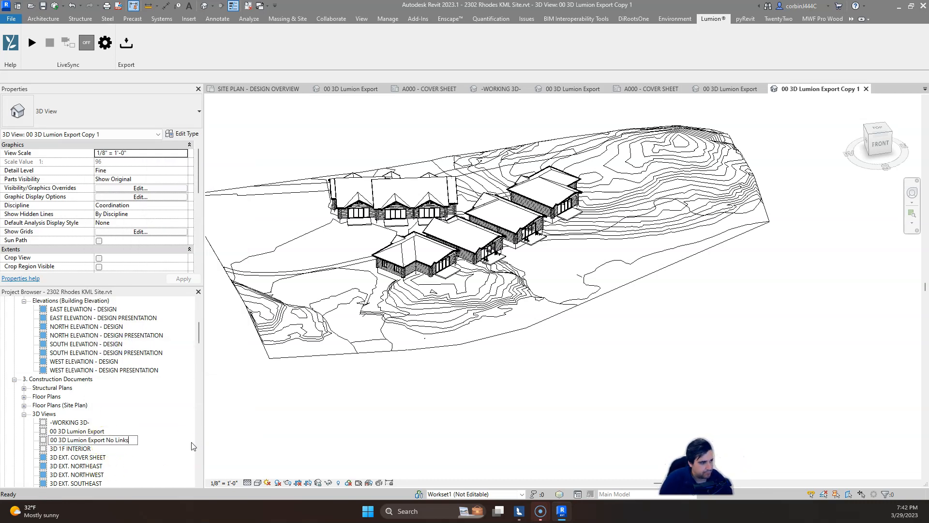
key(Return)
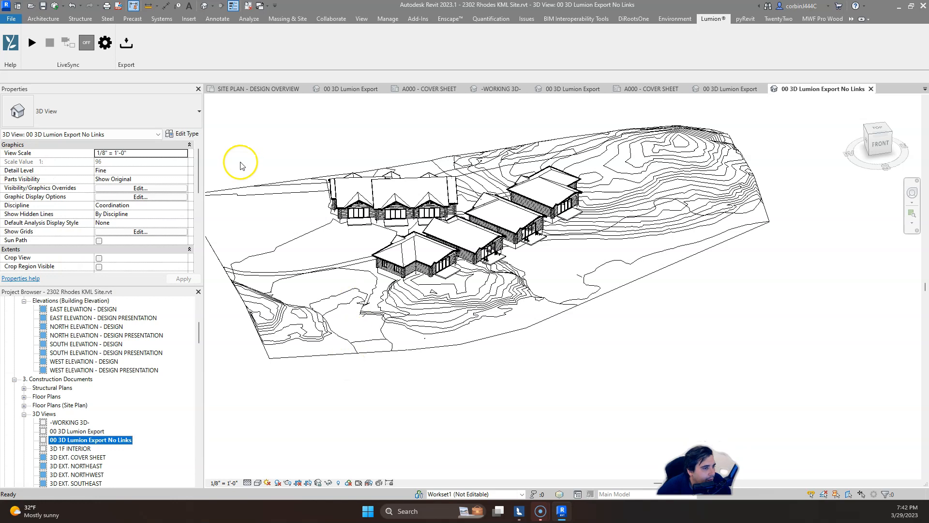
Step: Hide the five linked cabin models in the 00 3D Lumion Export No Links view, leaving only the site topography
click(421, 252)
click(420, 248)
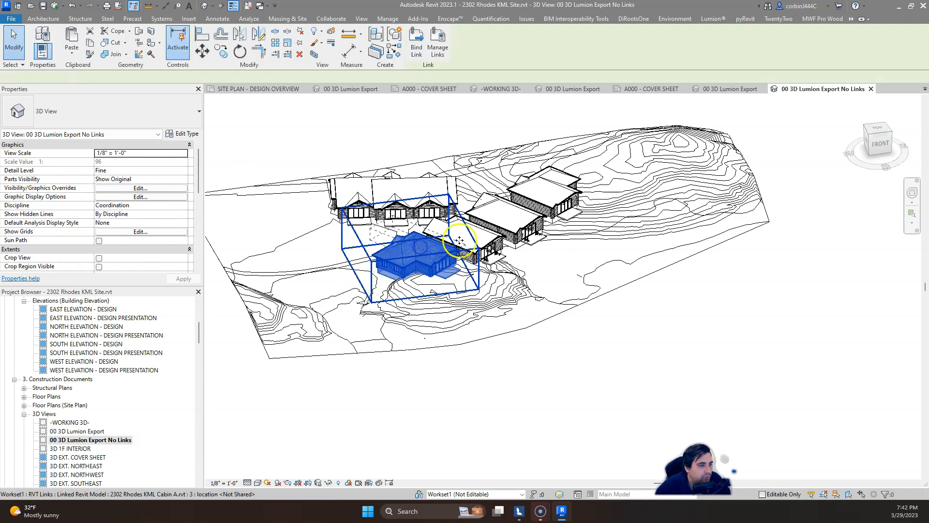
ctrl+click(539, 195)
ctrl+click(517, 212)
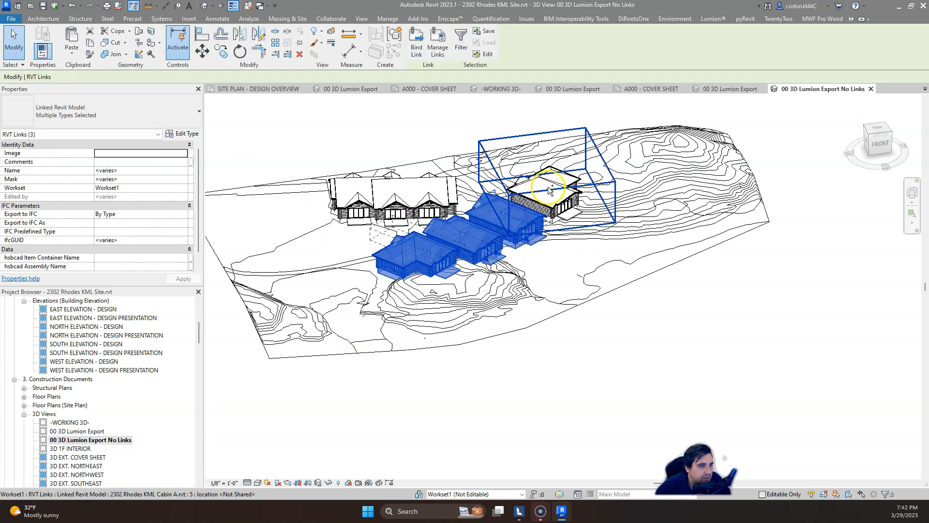
ctrl+click(548, 188)
ctrl+click(411, 194)
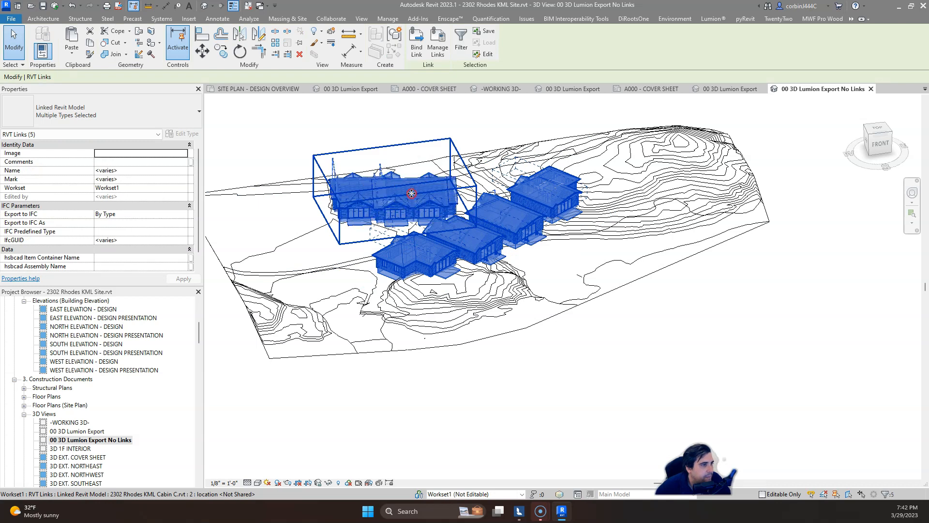
right_click(411, 194)
click(473, 241)
click(565, 241)
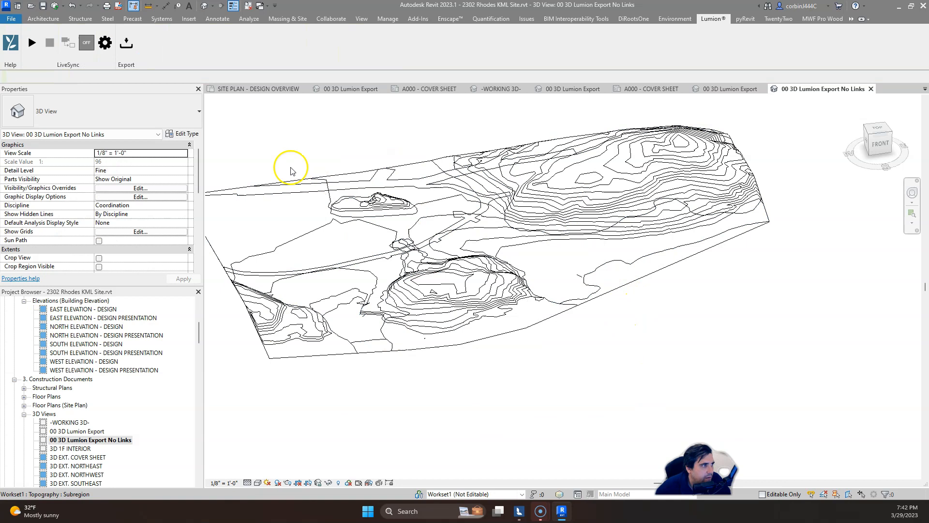
Step: Start the view's Lumion export and rename the existing site file in 05 Rendering Files as 2302 Rhodes KML Site With Buildings.dae
click(127, 43)
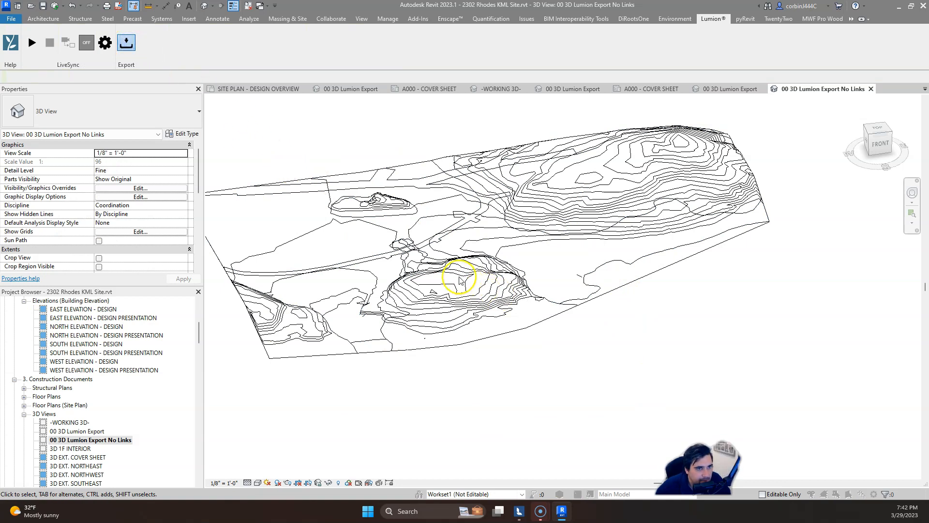
drag(694, 90, 424, 130)
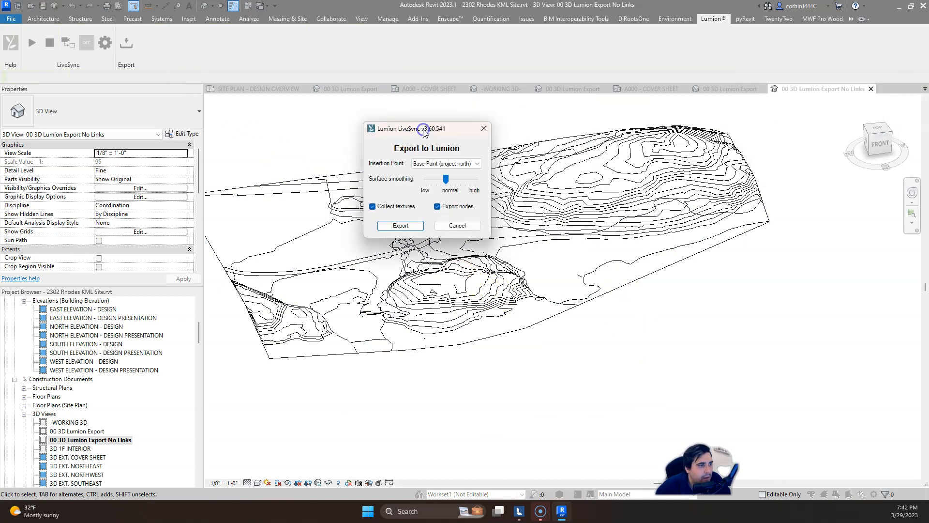
click(413, 228)
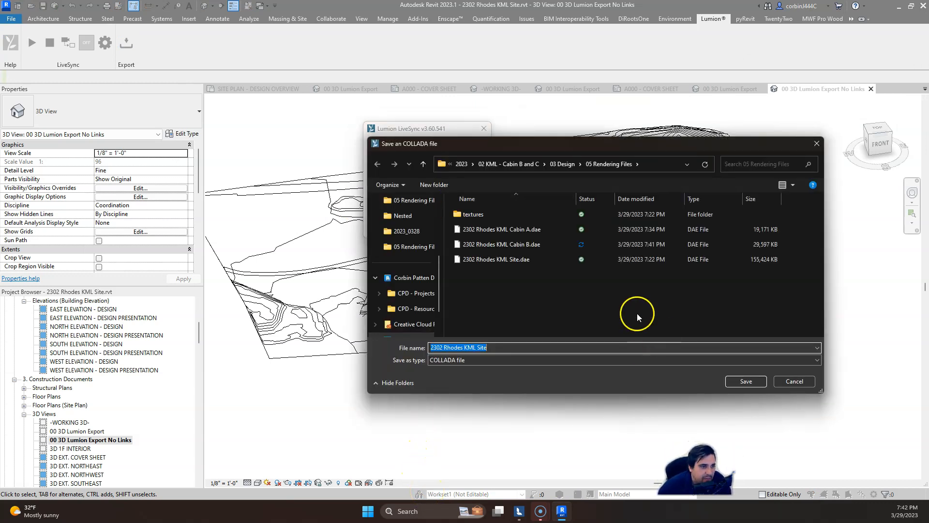
click(513, 260)
click(484, 347)
click(488, 347)
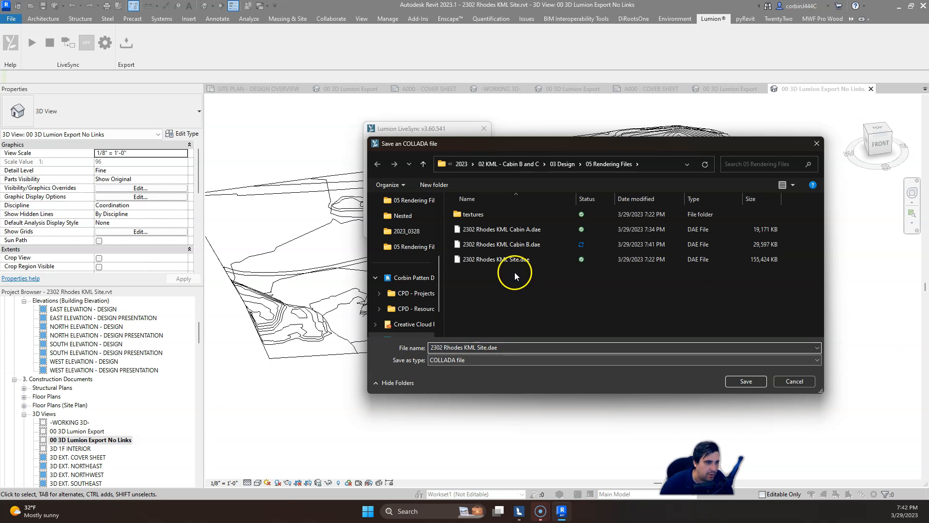
click(523, 256)
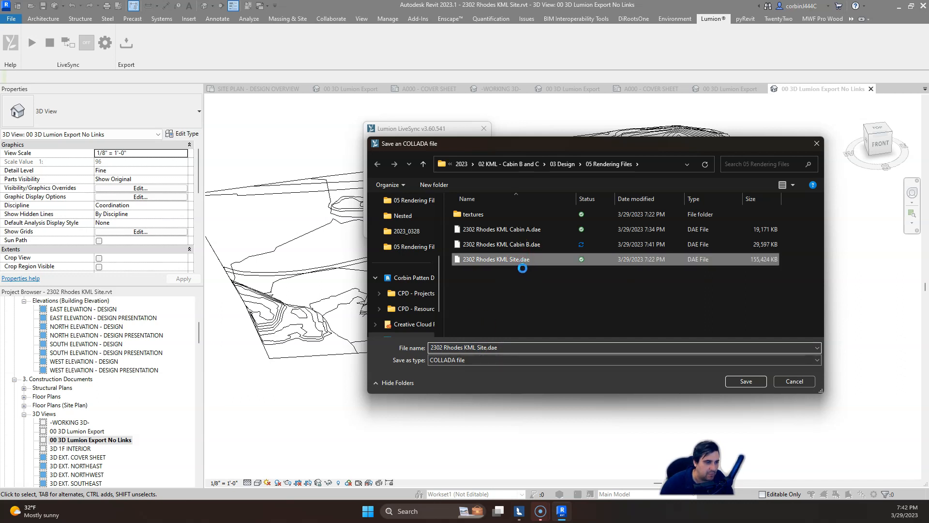
right_click(522, 267)
click(525, 312)
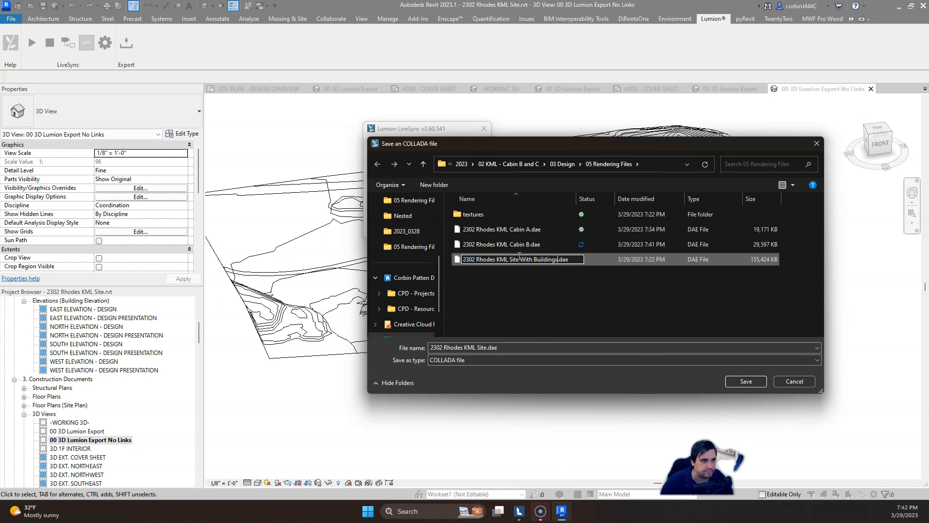
key(Return)
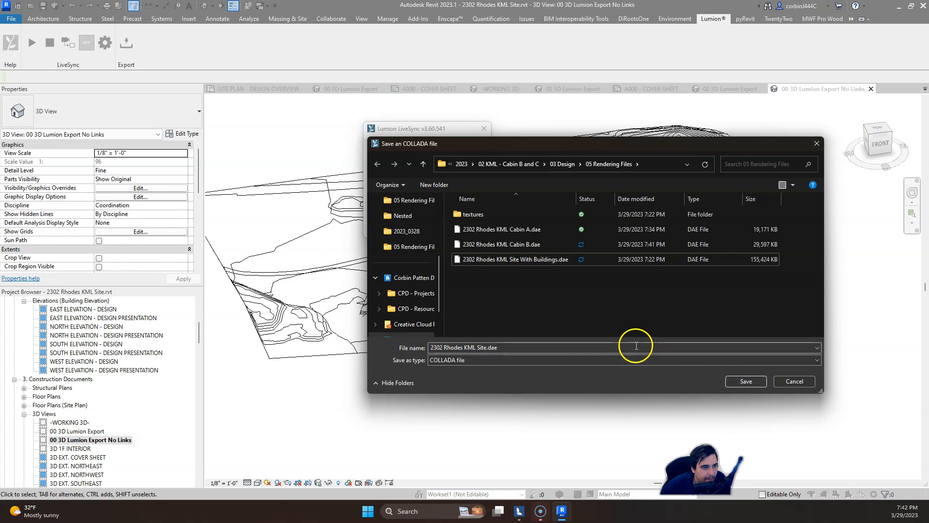
Step: Save the no-links site view as the COLLADA file 2302 Rhodes KML Site.dae and finish the export
click(746, 382)
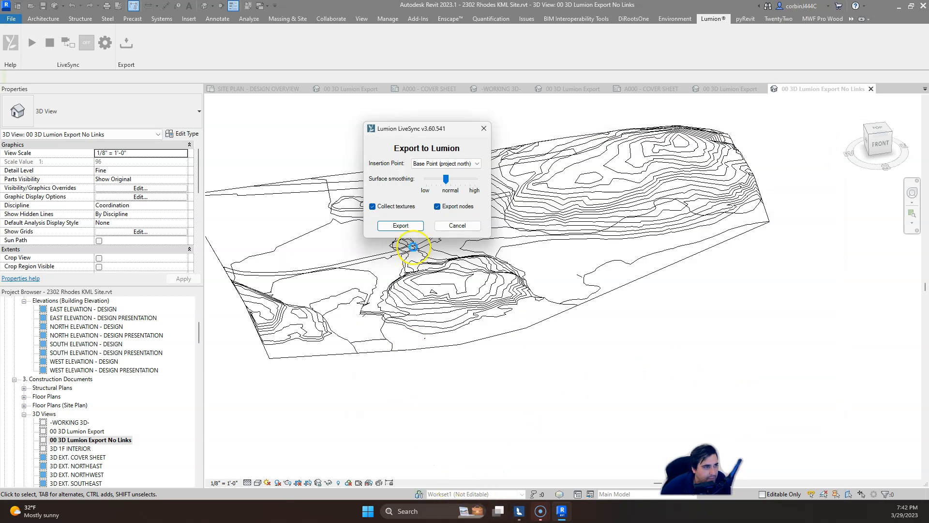
click(405, 226)
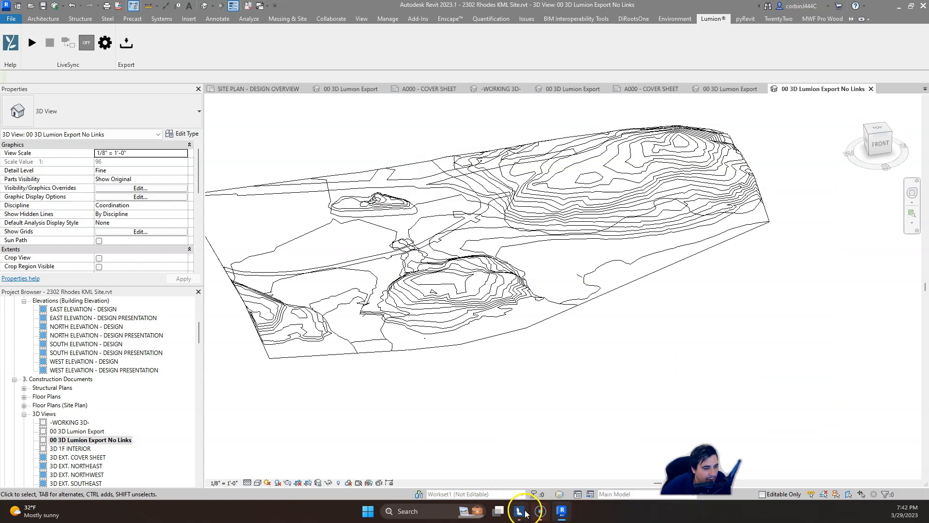
Step: Switch to Lumion, place the imported Cabin B over the second small site cabin and rotate it roughly parallel to that cabin
click(519, 511)
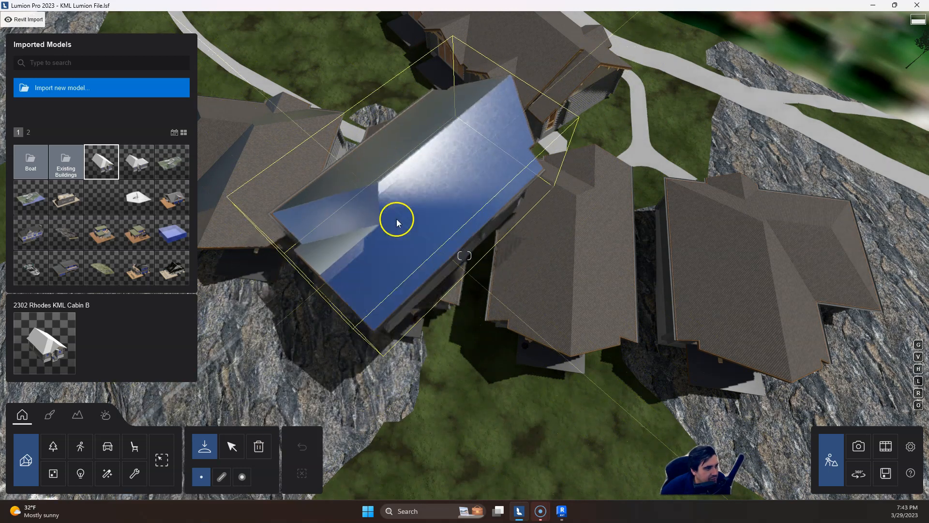
click(380, 199)
click(232, 446)
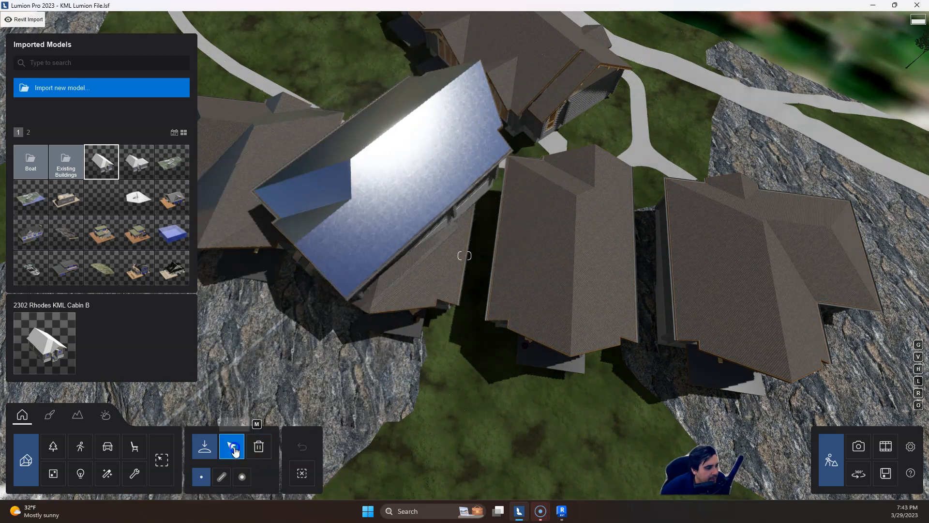
click(394, 196)
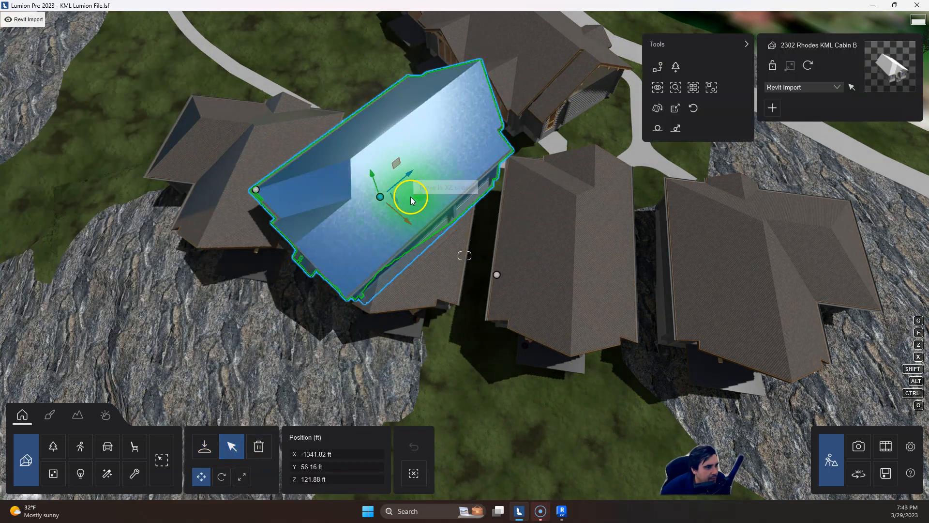
click(222, 477)
drag(404, 172, 290, 318)
click(290, 317)
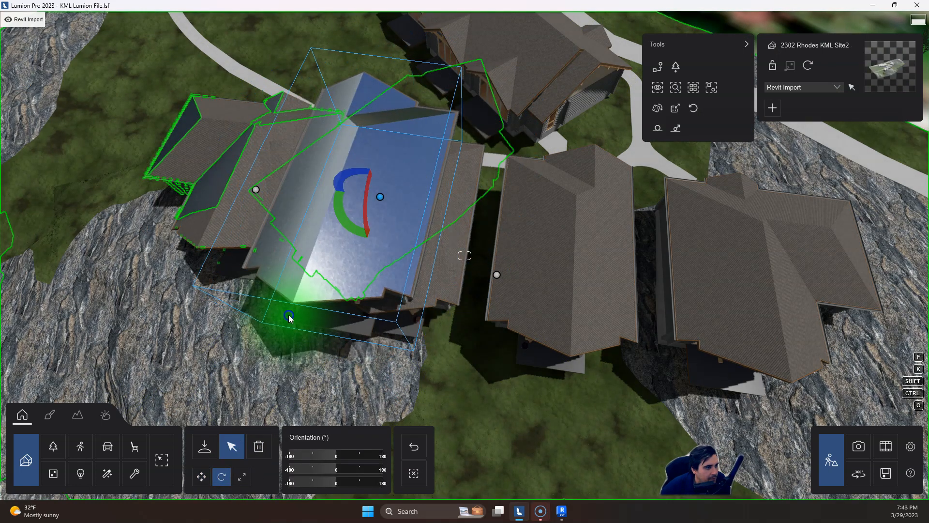
Step: Move Cabin B horizontally so its roof overlays the roof of the second small site cabin
click(201, 477)
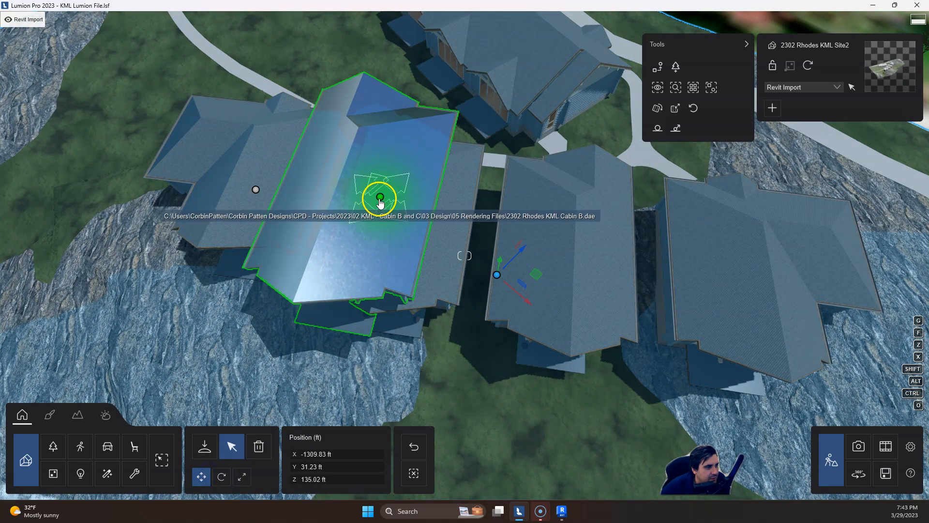
drag(382, 199, 409, 202)
right_drag(407, 241, 389, 141)
key(w)
key(s)
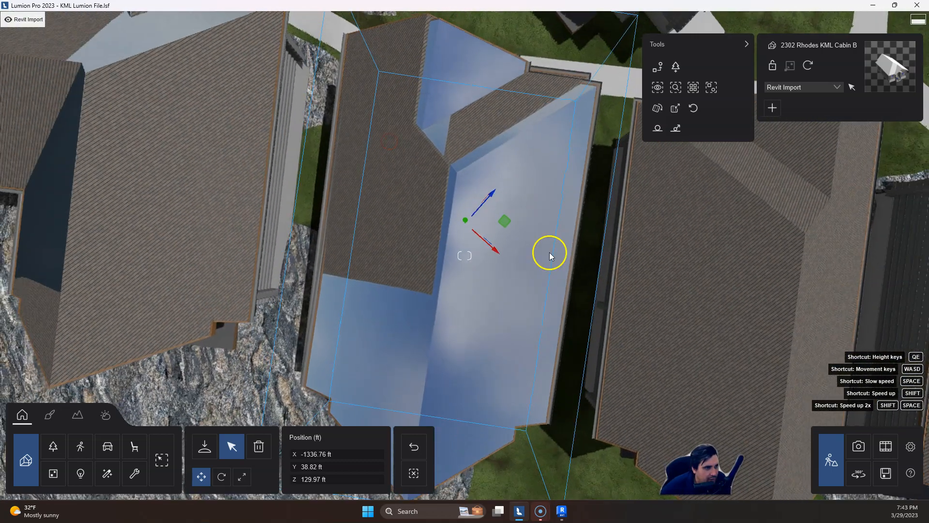
drag(504, 222, 495, 214)
Step: Fine-tune Cabin B's horizontal rotation so its roof edges run parallel to those of the site cabin beneath it
drag(237, 477, 226, 473)
click(222, 477)
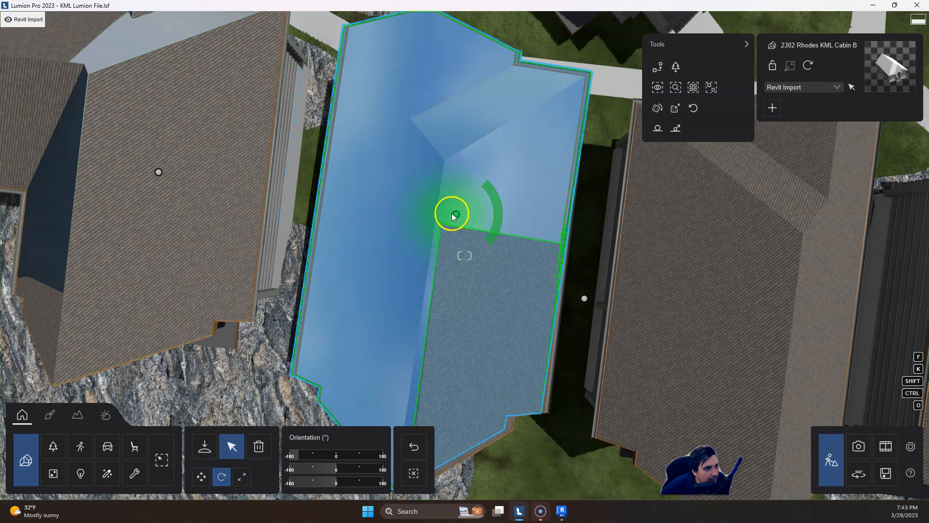
drag(502, 223, 502, 222)
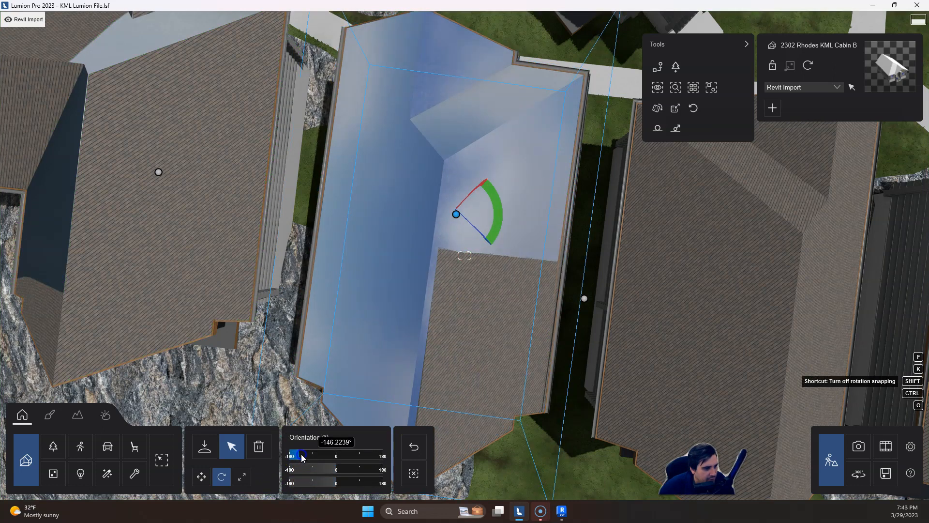
drag(312, 457, 384, 459)
shift+drag(313, 456, 598, 448)
shift+drag(521, 450, 456, 450)
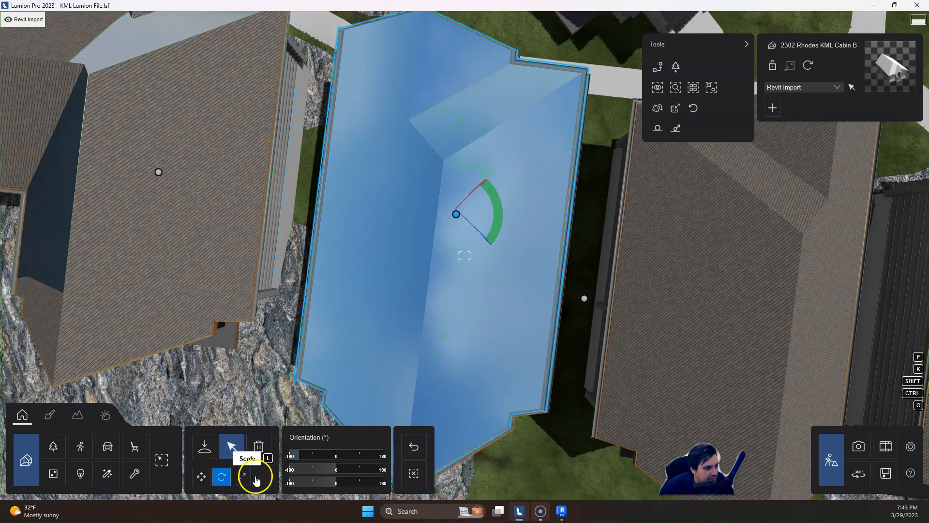
Step: Lower Cabin B to a height of about 38.32 ft so its front gable lines up with the site cabin
click(202, 477)
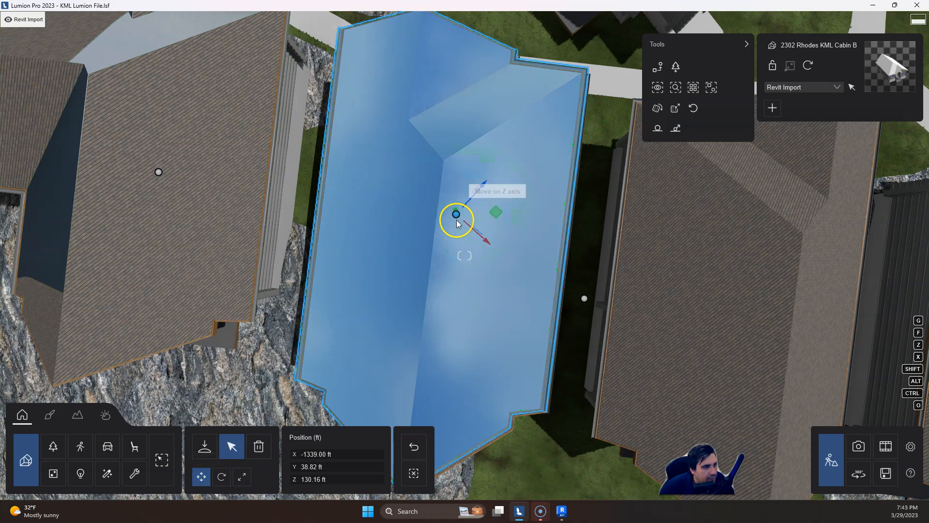
right_click(518, 317)
key(w)
mouse_move(519, 317)
right_down()
mouse_move(520, 304)
mouse_move(519, 323)
right_up()
key(s)
key(e)
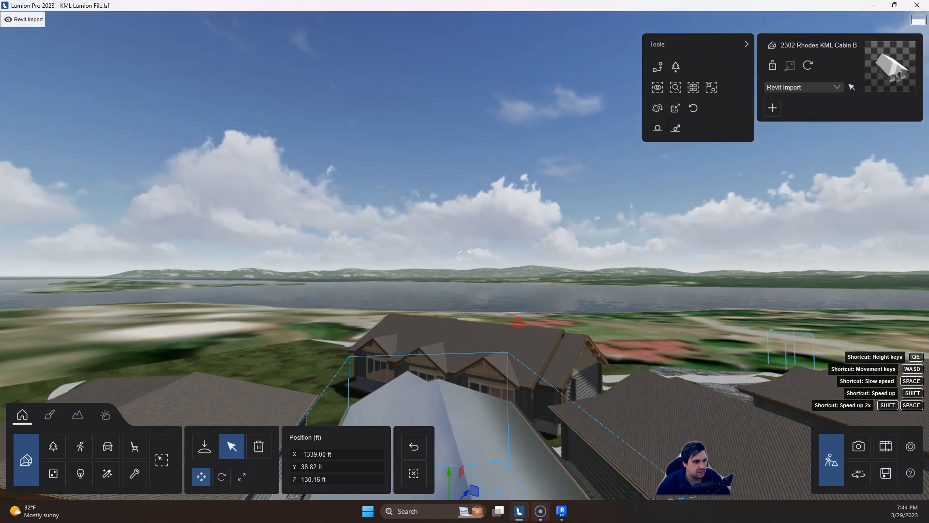
key(e)
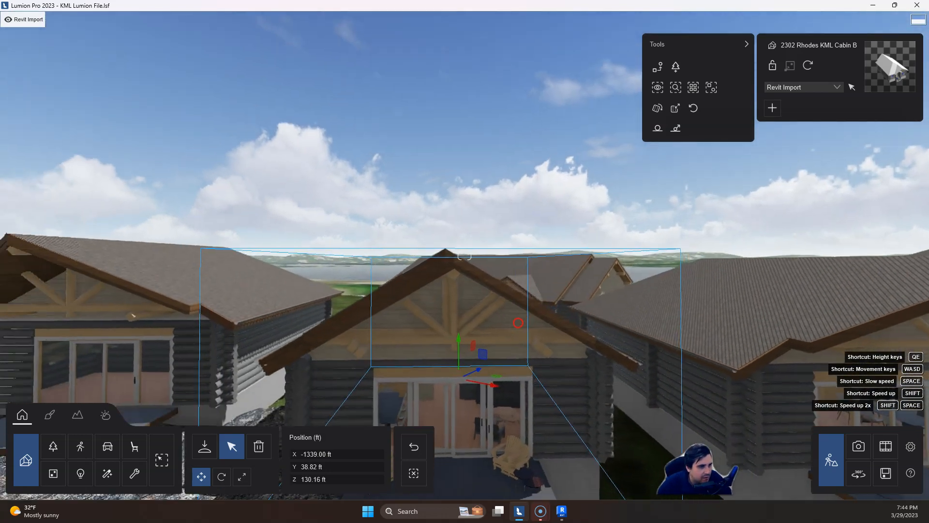
key(a)
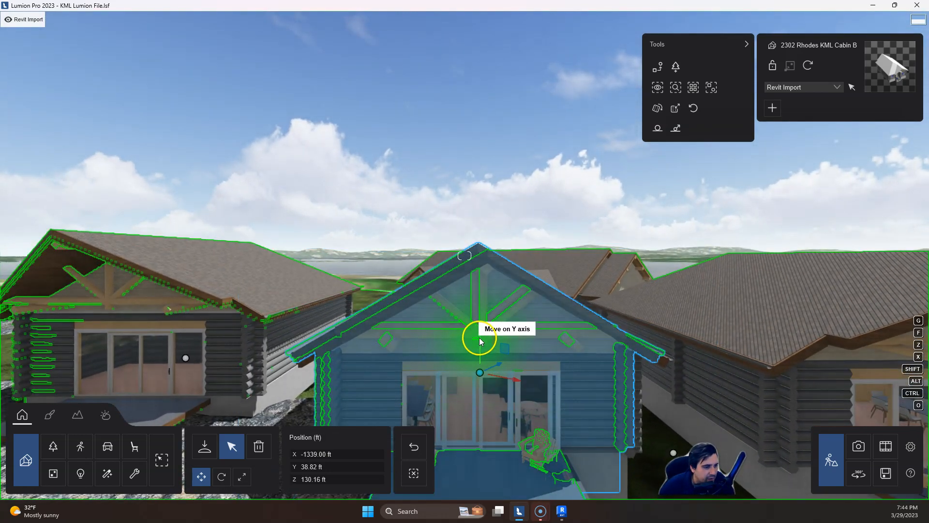
drag(482, 339, 480, 338)
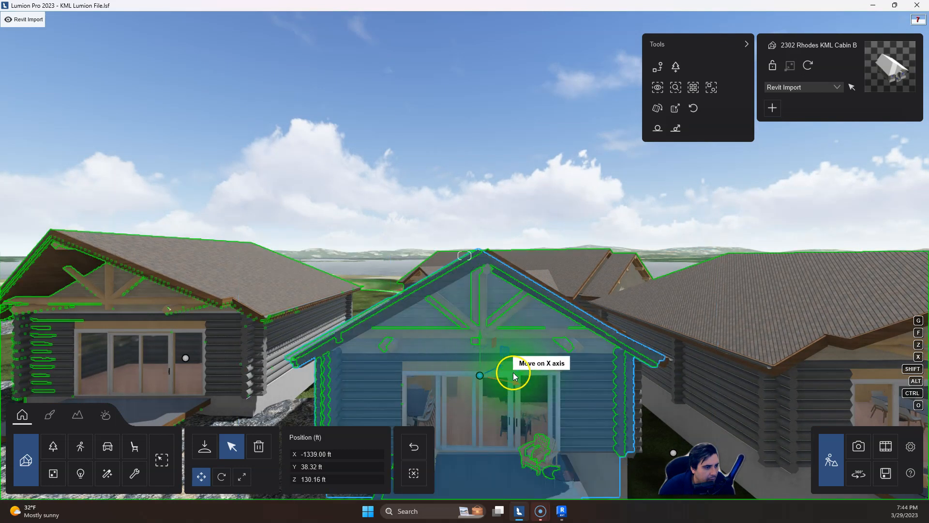
Step: Move Cabin B horizontally to about X -1338.20 ft, Z 130.16 ft so its roof matches the site cabin's outline from above
drag(517, 378, 523, 377)
mouse_move(523, 377)
right_down()
mouse_move(527, 399)
mouse_move(524, 377)
right_up()
scroll(525, 378, down, 3)
scroll(527, 398, up, 2)
drag(506, 210, 509, 215)
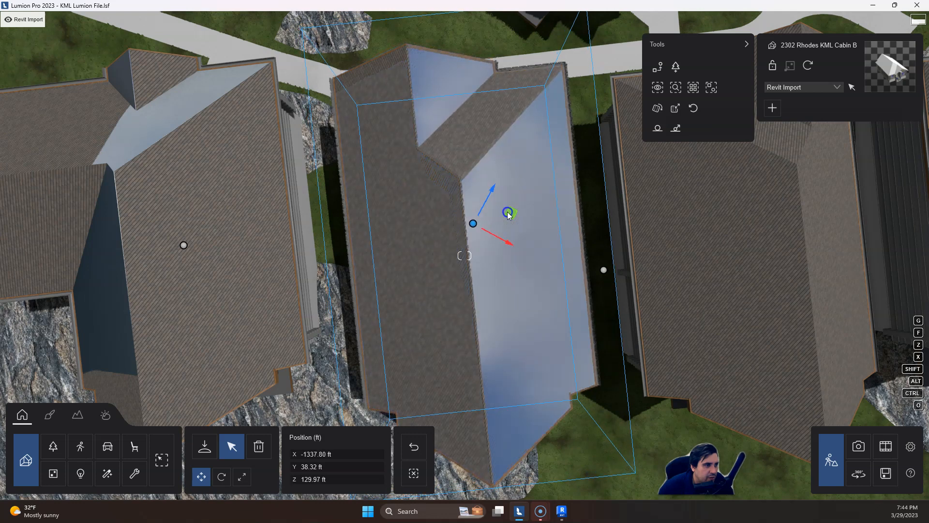
drag(507, 213, 506, 212)
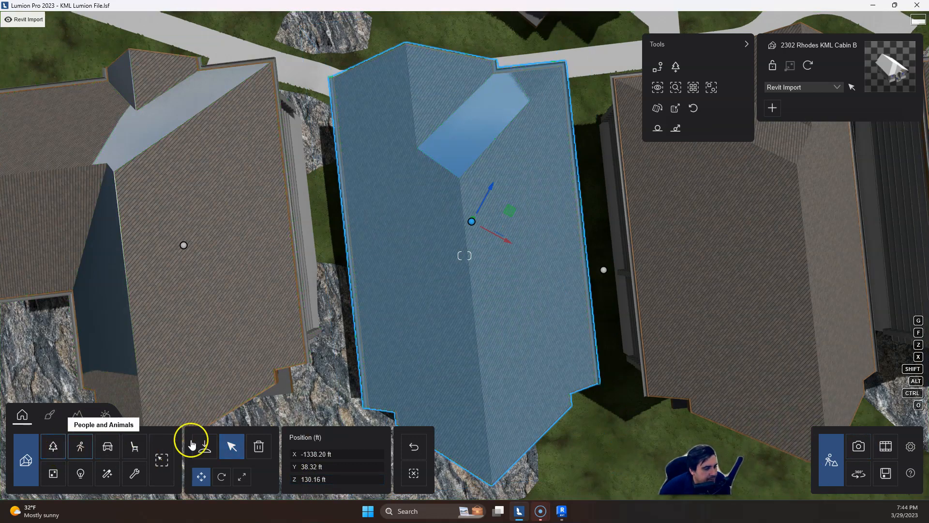
Step: Save the scene to the existing KML Lumion File.lsf and return to build mode
click(886, 477)
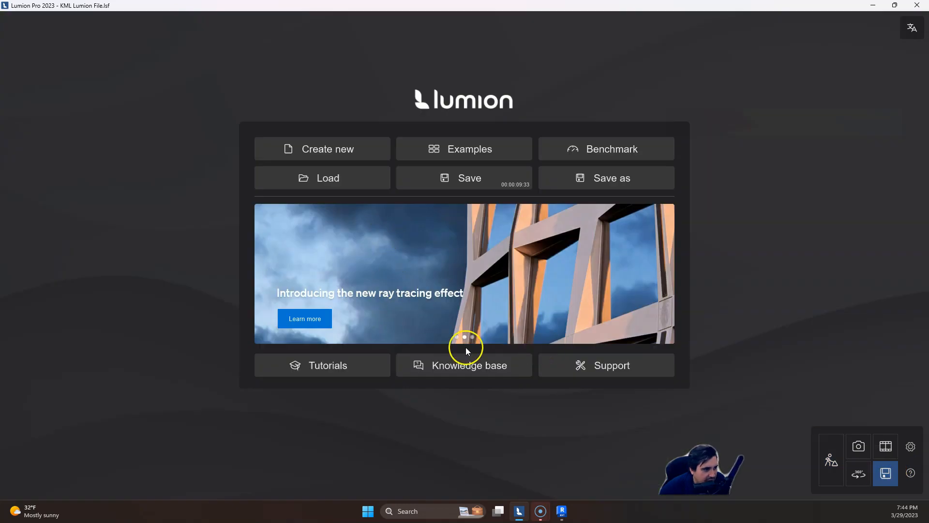
click(471, 180)
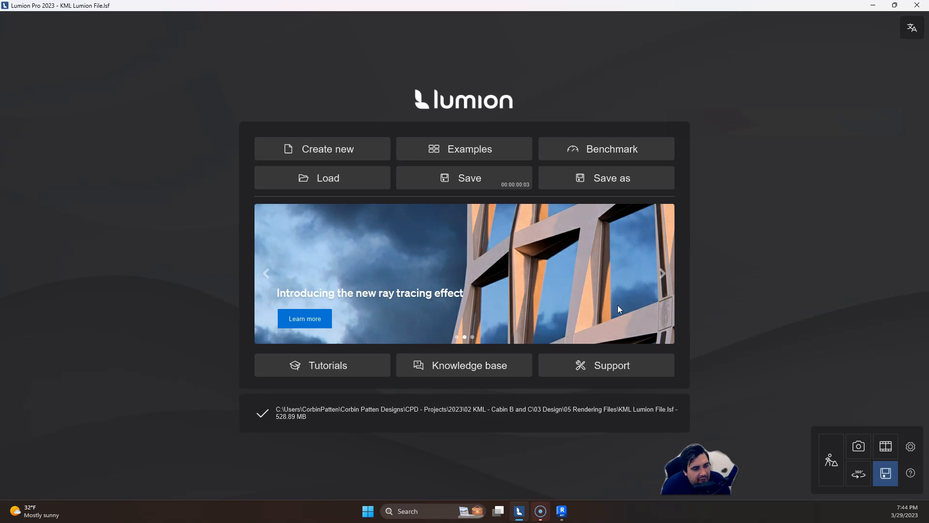
click(836, 469)
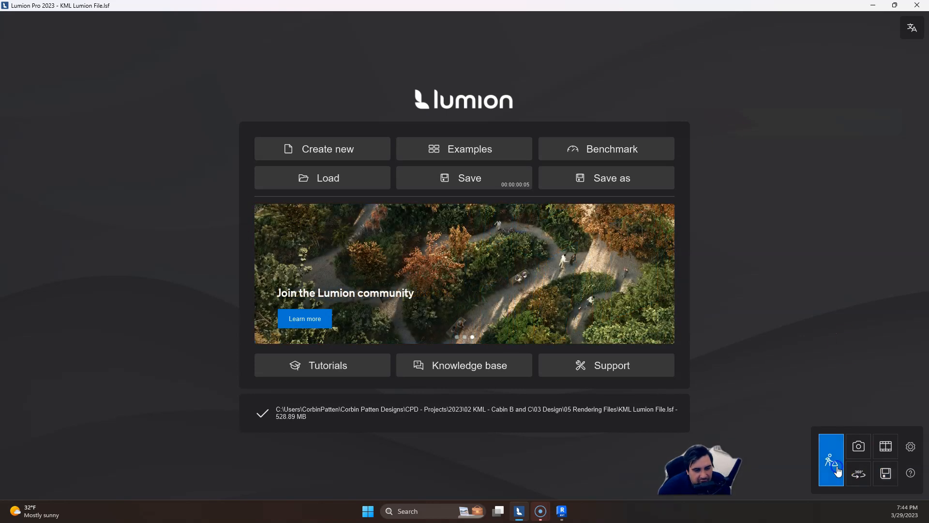
Step: Create a variation of the site model named 2302 Rhodes KML Site Without Buildings in the Main (default) category folder
mouse_move(480, 317)
right_down()
mouse_move(479, 289)
mouse_move(494, 307)
mouse_move(429, 307)
mouse_move(473, 315)
mouse_move(477, 309)
mouse_move(414, 306)
mouse_move(477, 309)
right_up()
key(s)
key(w)
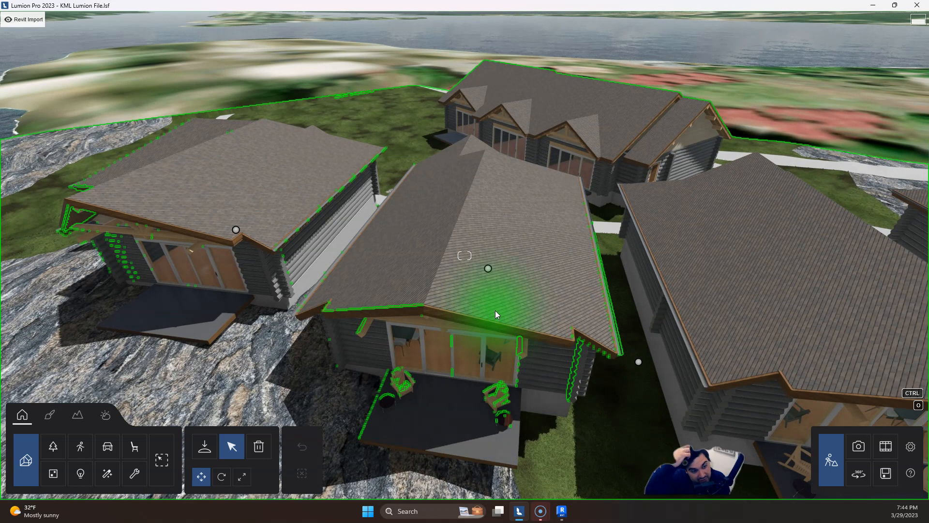
click(639, 362)
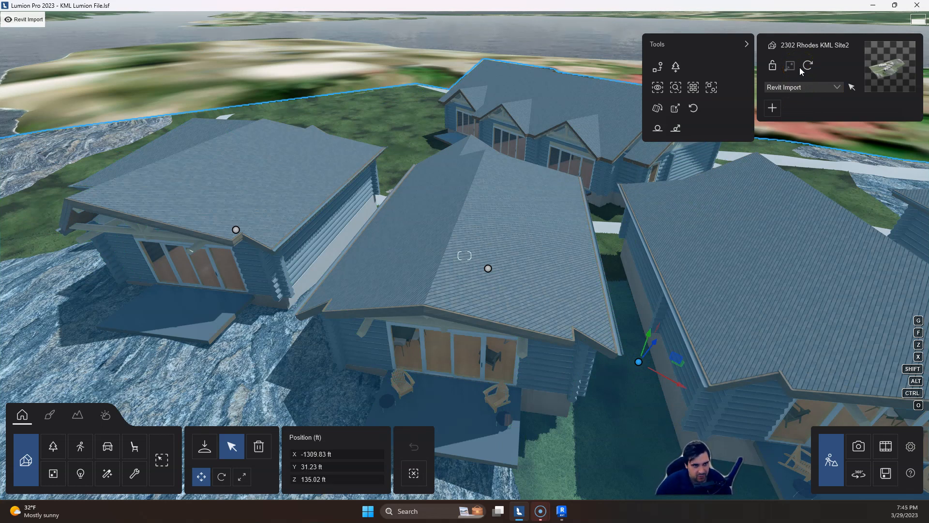
click(716, 64)
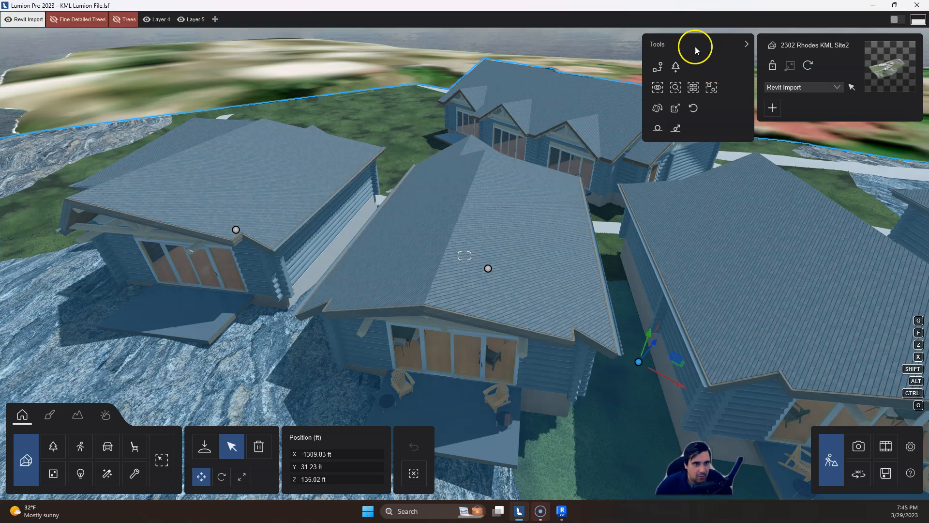
click(440, 119)
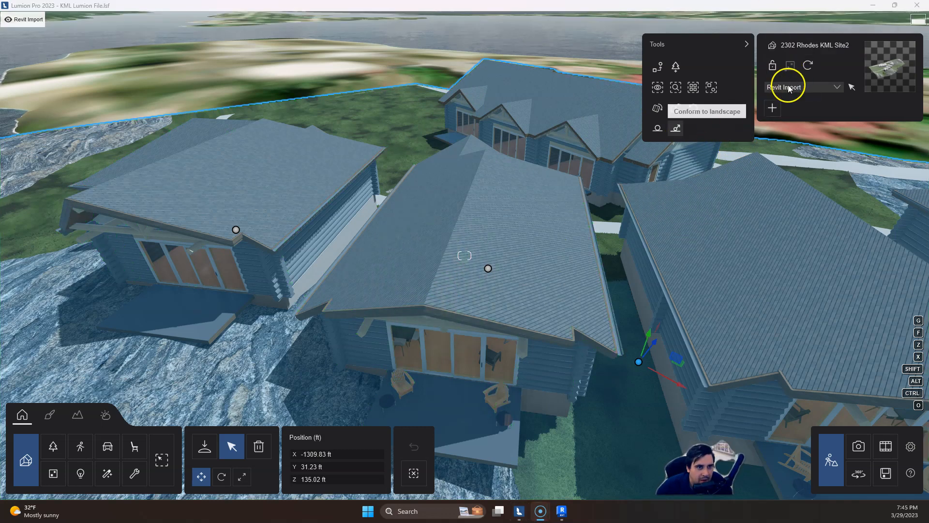
click(773, 108)
click(774, 108)
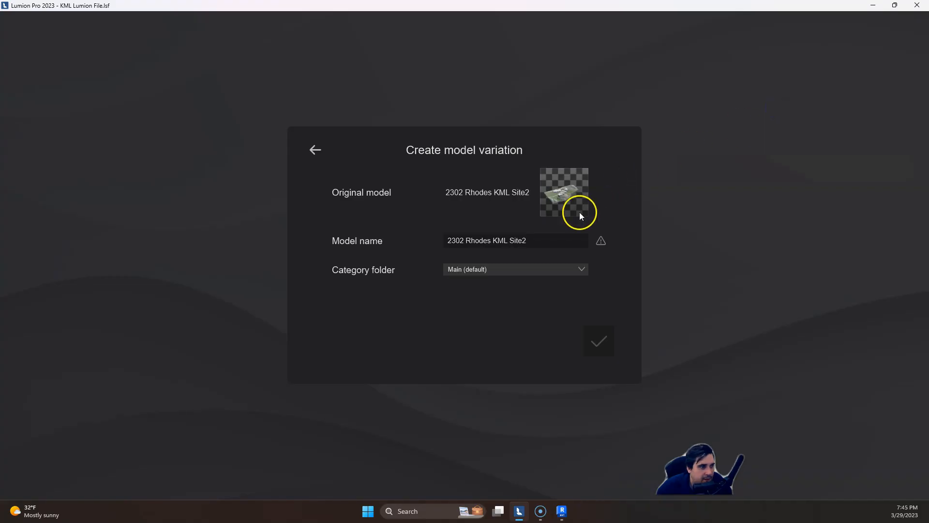
click(540, 241)
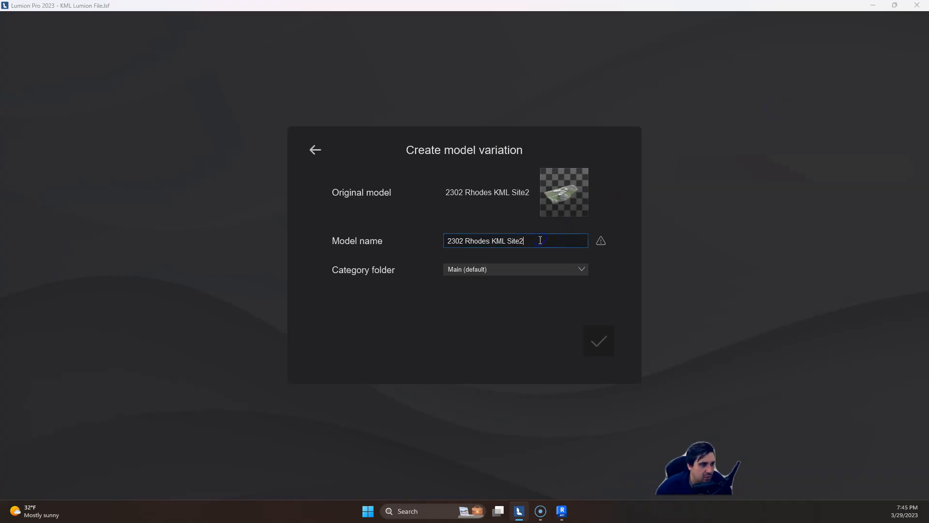
text(Without Buildings)
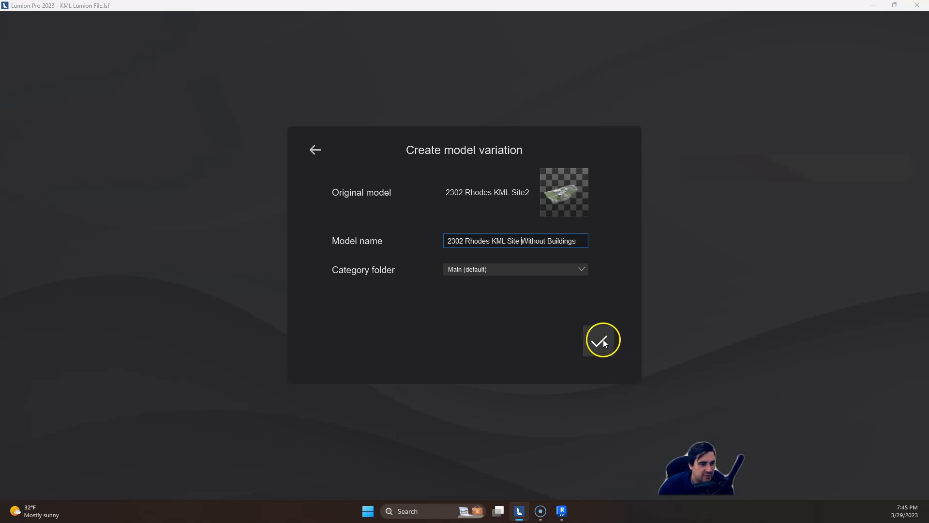
click(602, 340)
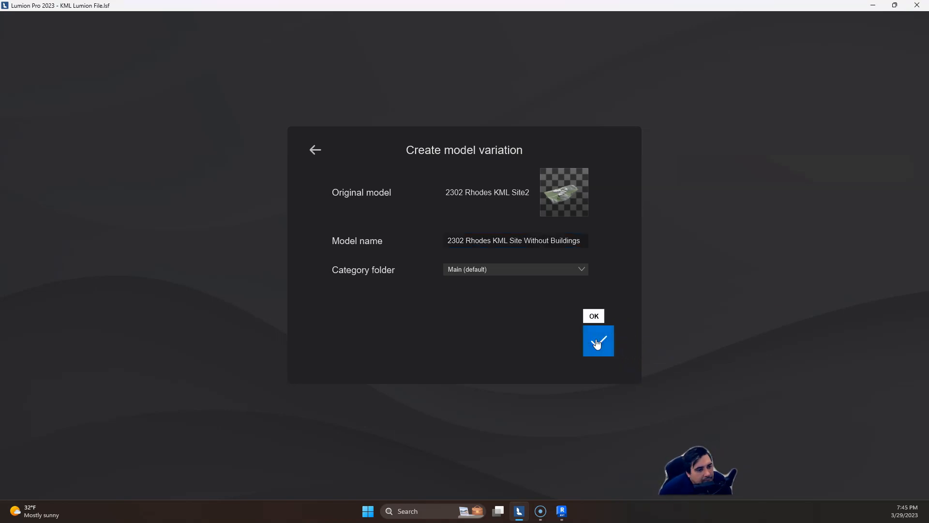
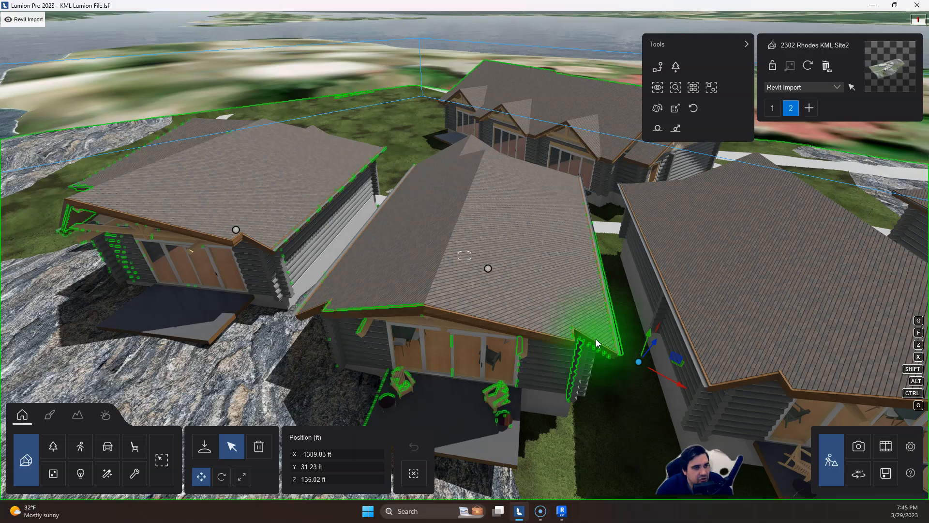
Step: Re-import the site model's second variation from the updated building-free export
click(597, 343)
mouse_move(491, 290)
right_down()
mouse_move(465, 314)
mouse_move(481, 300)
right_up()
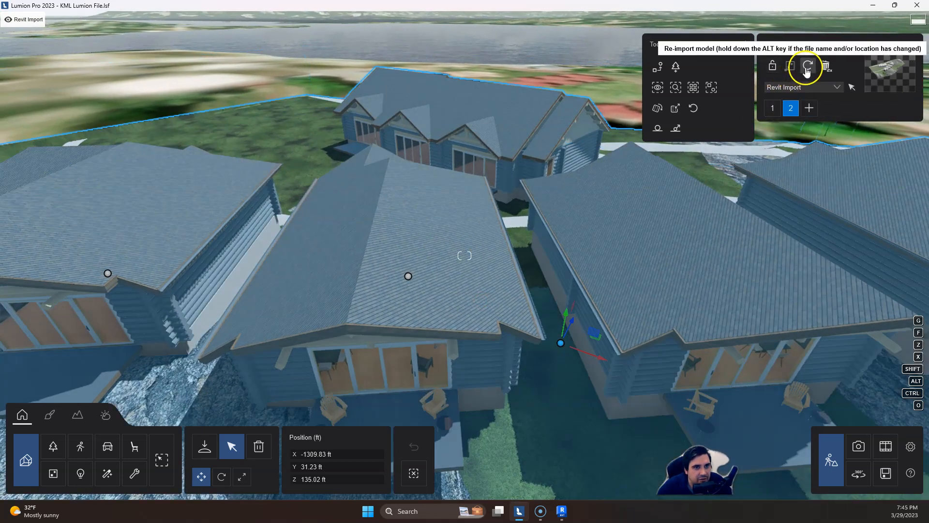
click(808, 65)
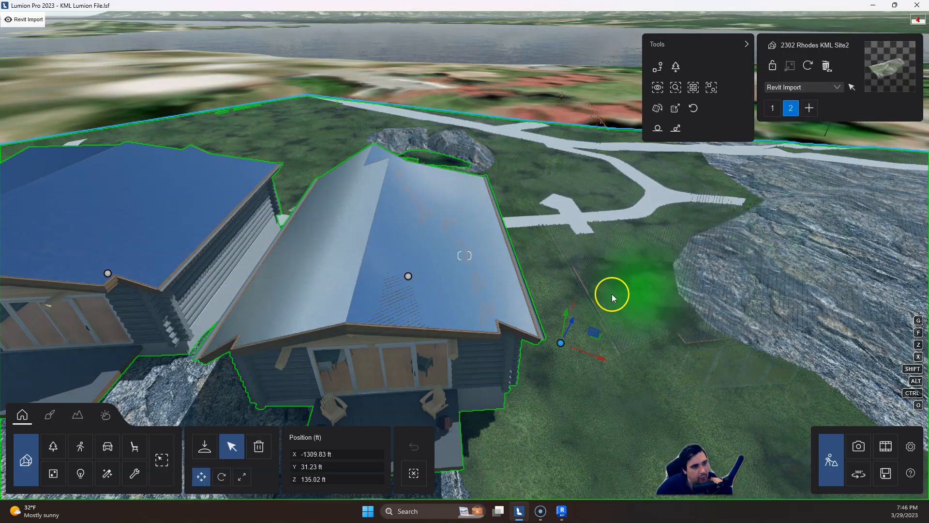
Step: Apply the shingle material Roof 006 1024 to the galvanized steel roof surfaces of Cabin B and Cabin A
right_drag(622, 302, 592, 301)
key(w)
key(w)
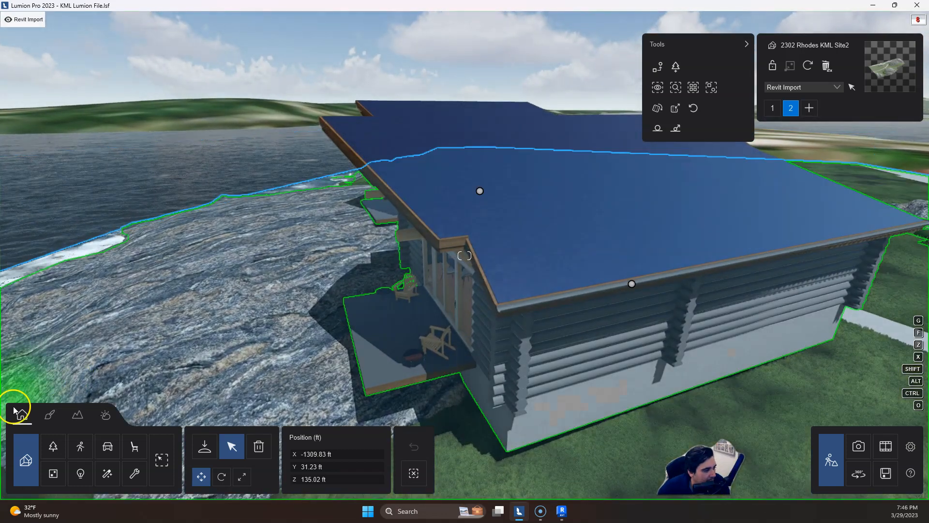
click(49, 417)
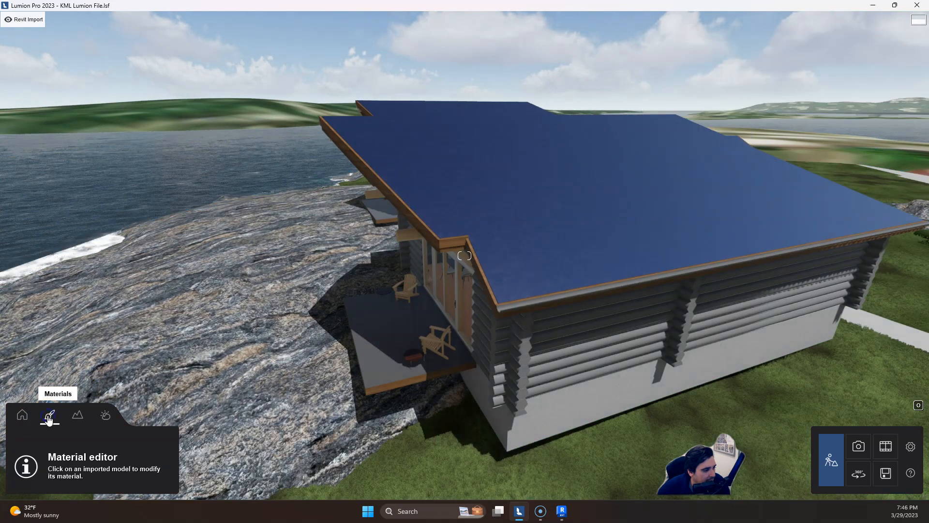
click(562, 148)
click(179, 310)
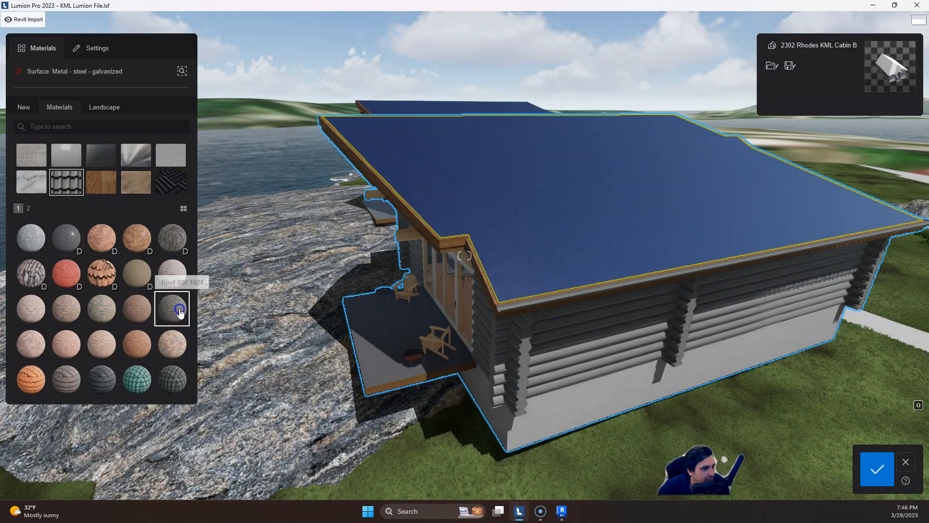
click(458, 165)
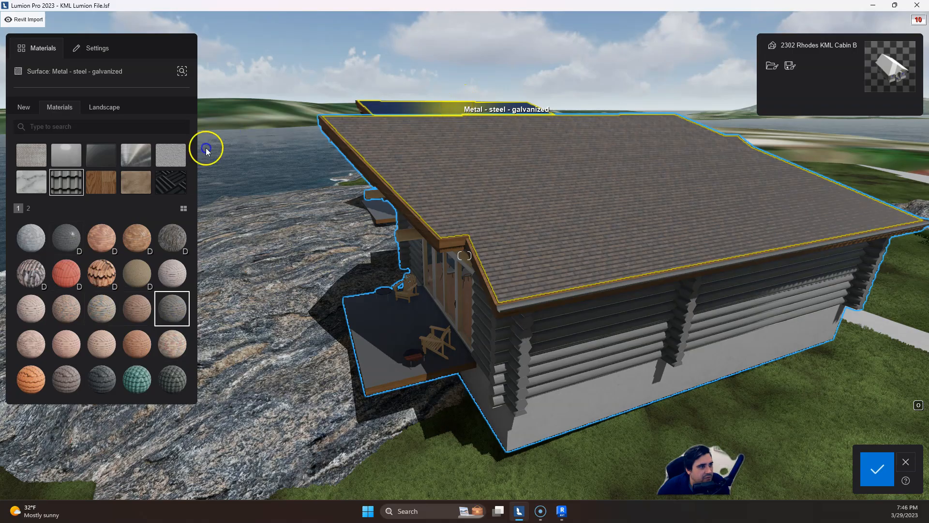
click(171, 310)
Step: Apply a pale wood material to the Oak, Red log walls of Cabin A
right_drag(411, 303, 406, 277)
key(s)
key(w)
key(w)
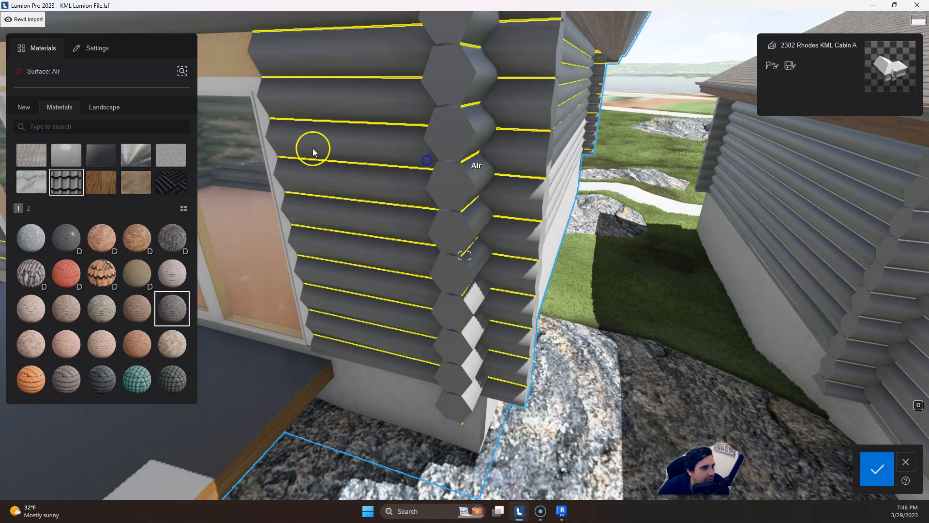
click(384, 182)
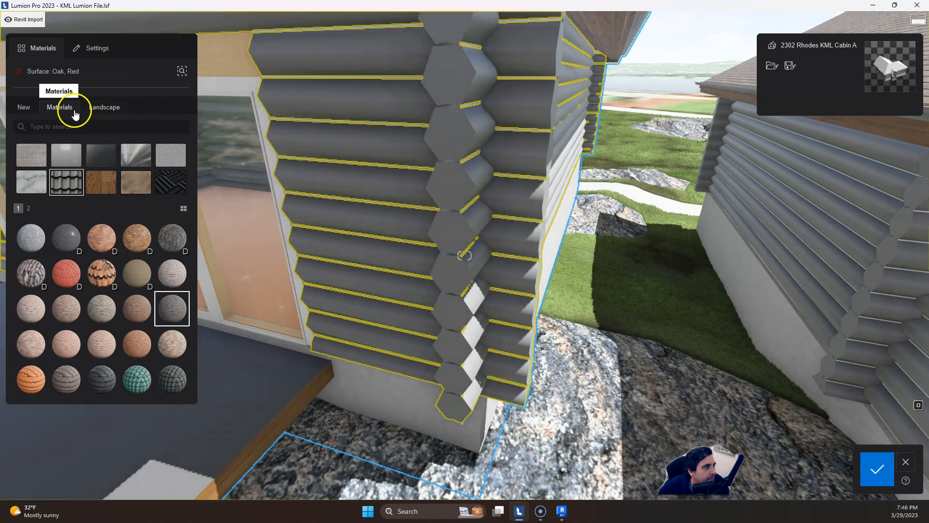
click(133, 191)
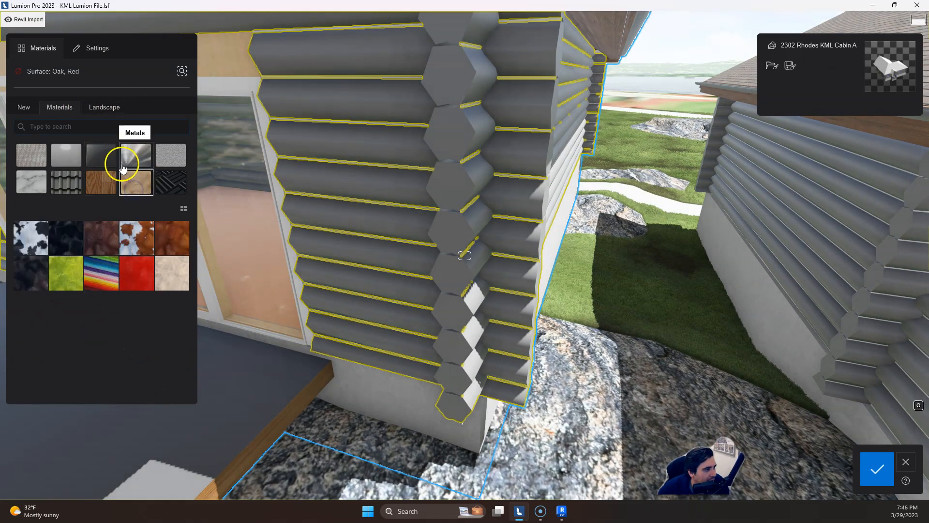
click(102, 182)
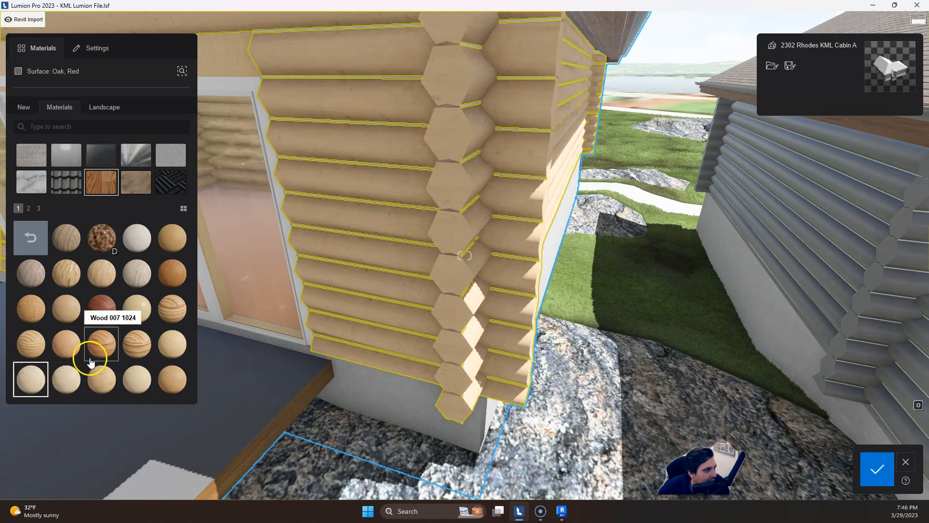
click(34, 387)
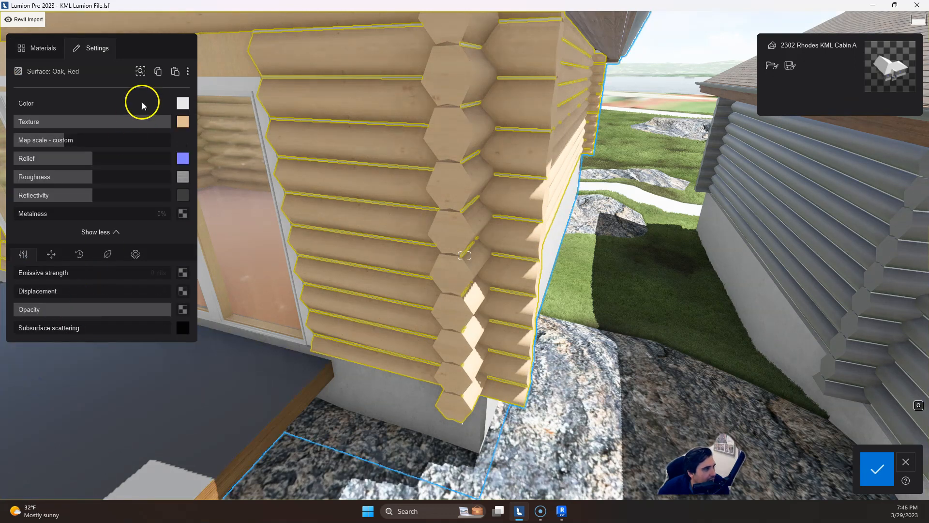
Step: Tint Cabin A's Oak, Red log walls golden brown from the RAL Brown colors and set their texture strength to 56%
click(182, 103)
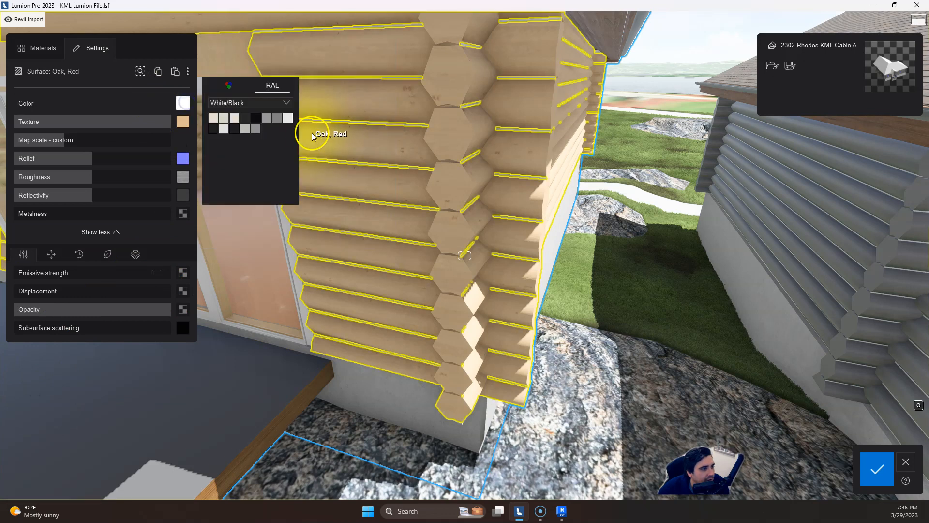
click(247, 104)
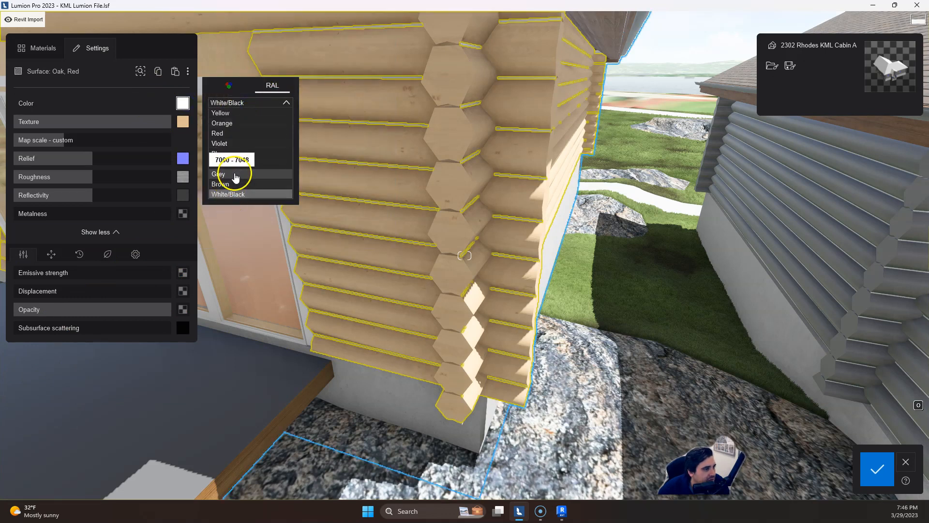
click(240, 184)
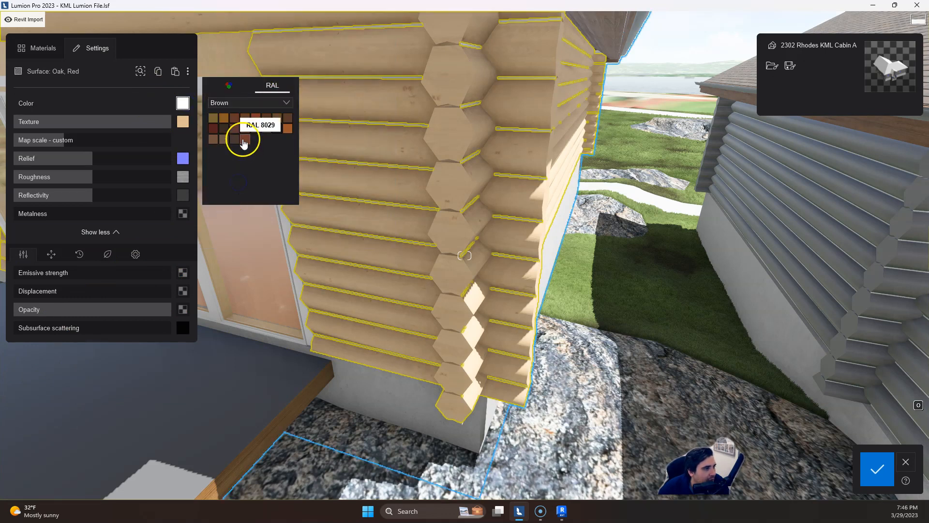
drag(147, 121, 103, 122)
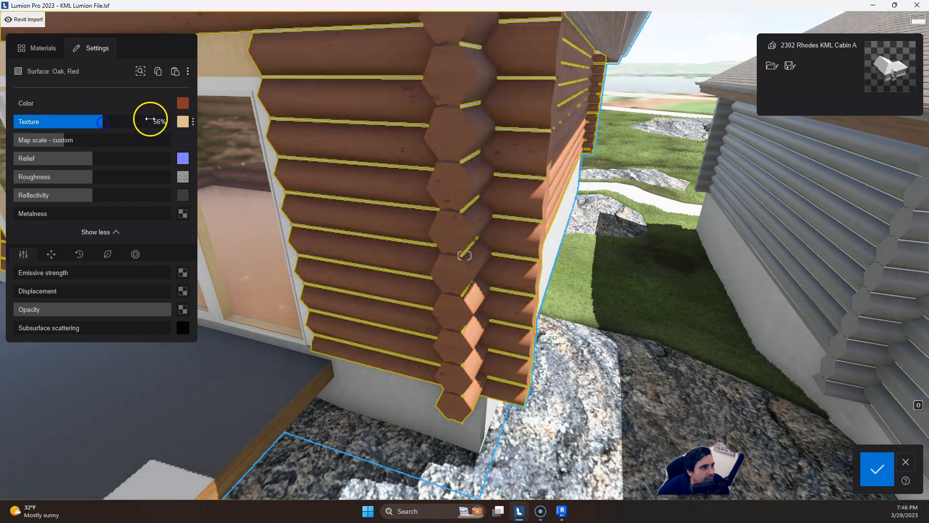
click(183, 103)
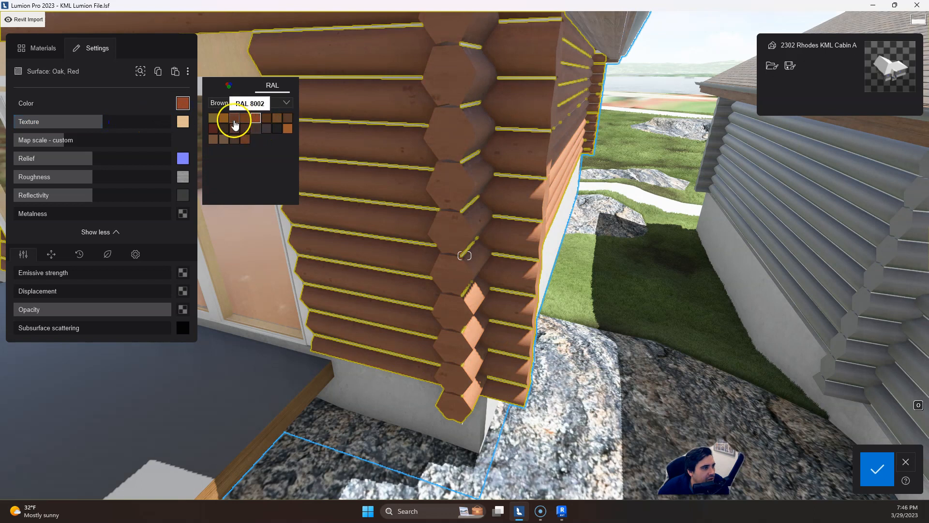
key(s)
mouse_move(472, 261)
right_down()
mouse_move(477, 242)
mouse_move(472, 261)
right_up()
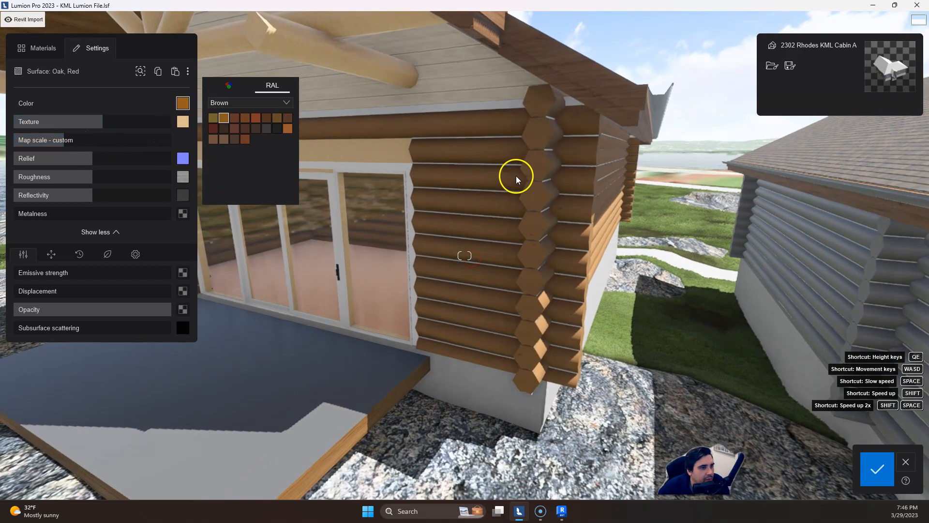
Step: Copy the brown log material from Cabin A's Oak, Red walls to the Oak, Red walls of Cabin B
click(516, 179)
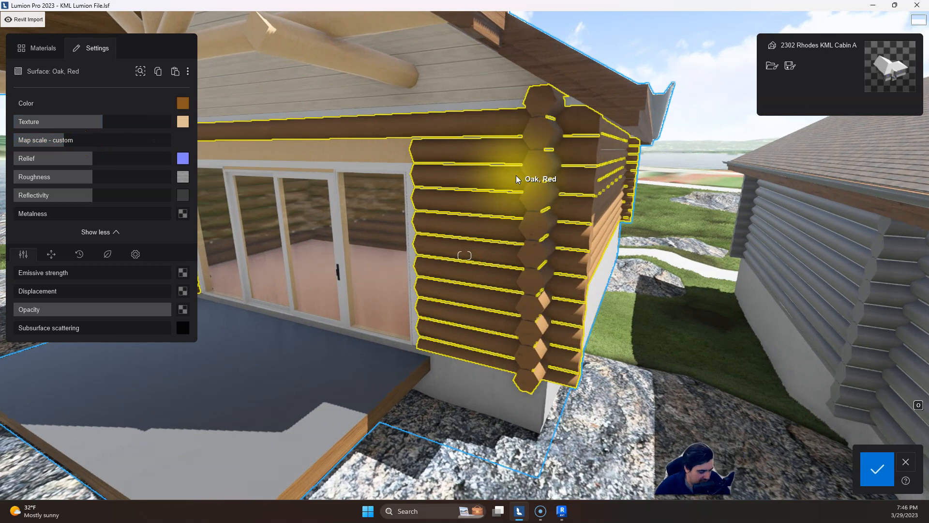
click(158, 75)
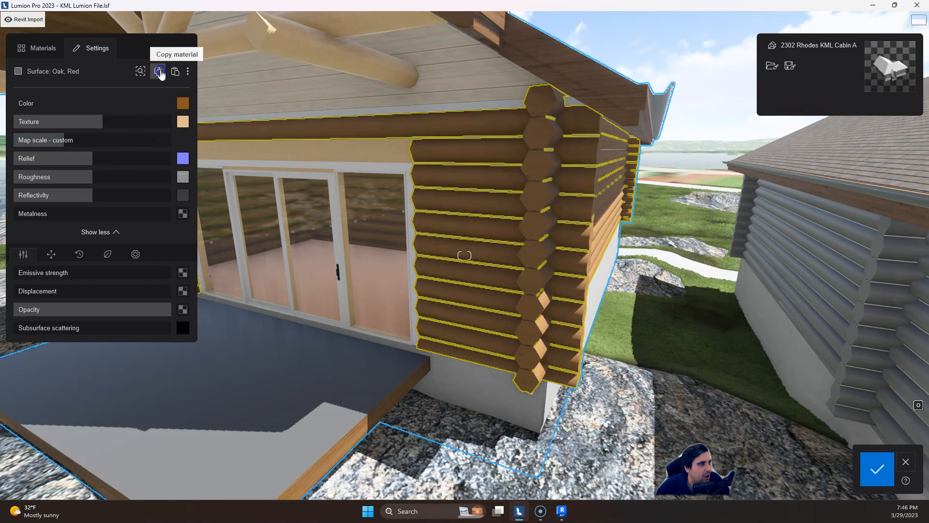
right_drag(681, 269, 652, 247)
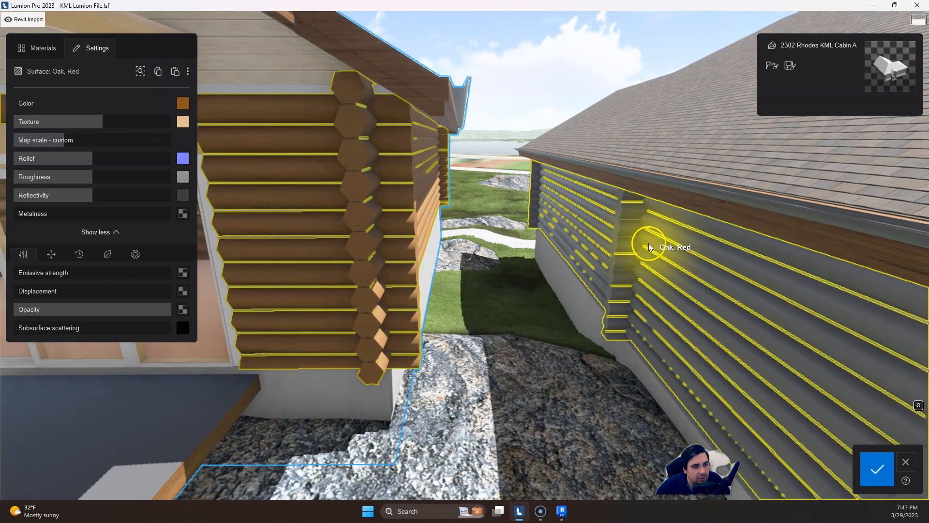
click(649, 247)
click(175, 71)
Step: Paste the copied log material onto the Softwood, Lumber gable trusses of Cabin A and Cabin B
mouse_move(451, 240)
right_down()
mouse_move(440, 238)
mouse_move(448, 238)
right_up()
key(s)
key(w)
key(s)
key(w)
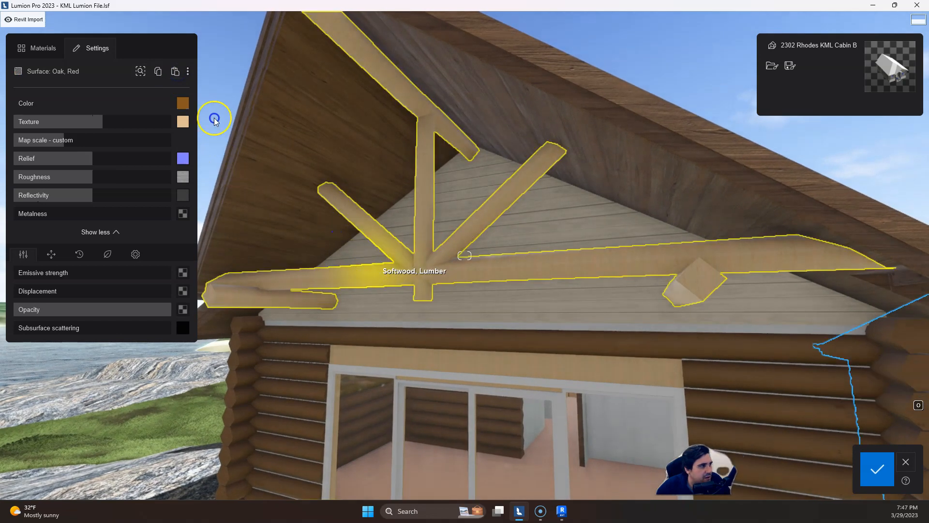
click(214, 121)
click(174, 72)
mouse_move(596, 315)
right_down()
mouse_move(681, 312)
mouse_move(588, 309)
right_up()
key(s)
click(565, 281)
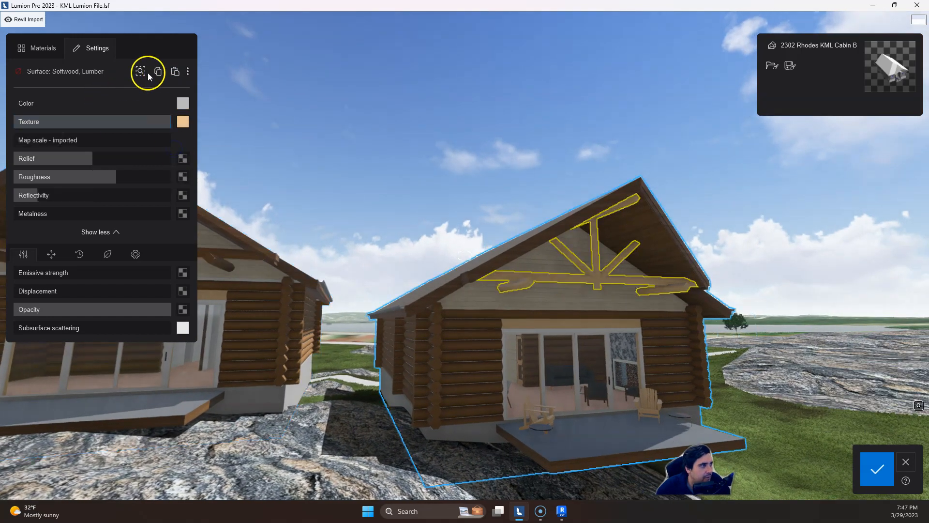
click(173, 75)
Step: Tint Cabin B's Siding, 6" Bevel - White gable the same RAL brown as the logs, with texture strength just over half
right_drag(610, 370, 612, 372)
key(w)
key(w)
key(s)
key(w)
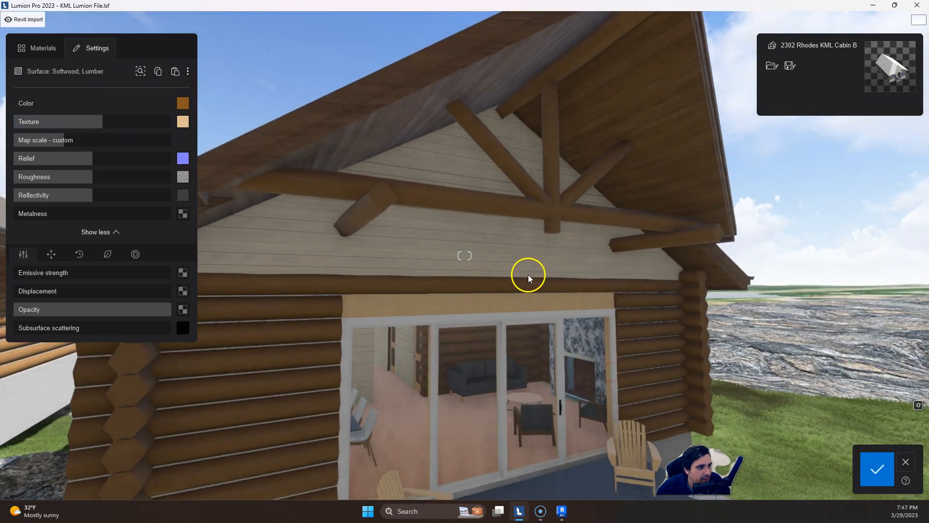
click(460, 243)
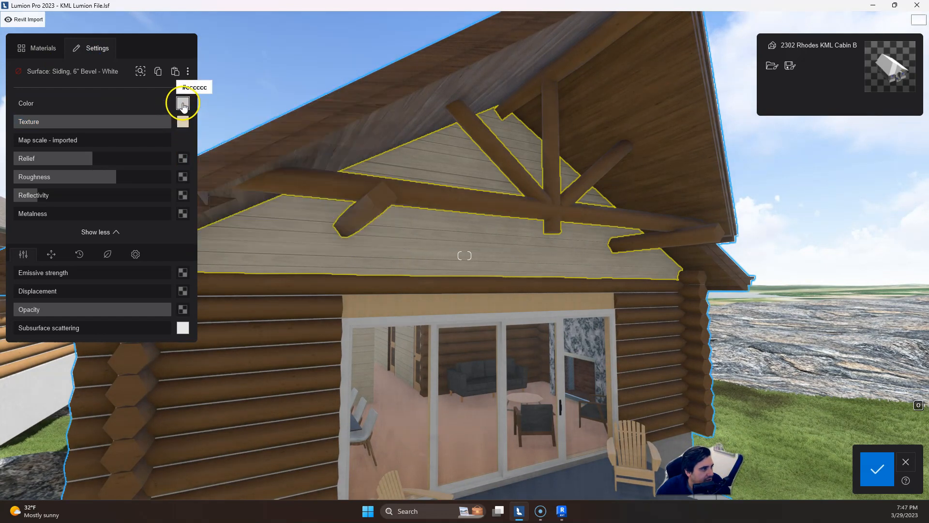
drag(103, 120, 5, 127)
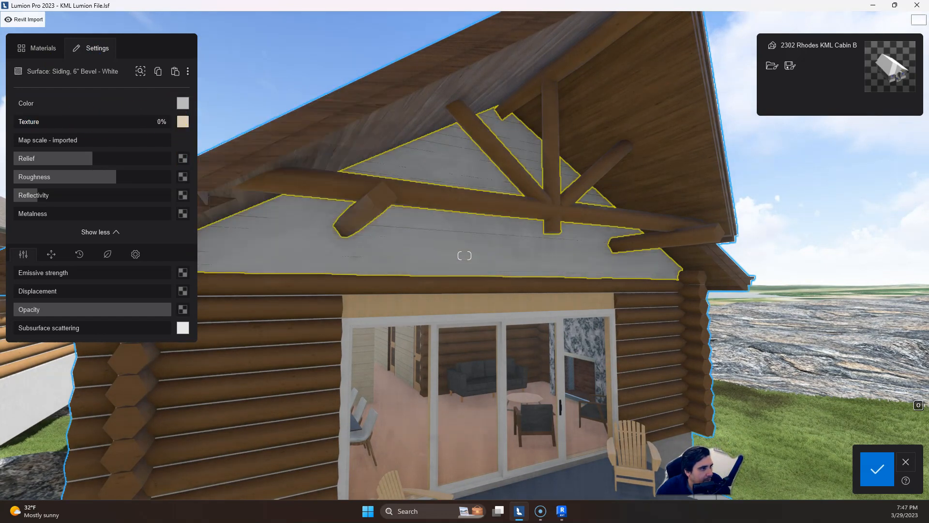
click(184, 103)
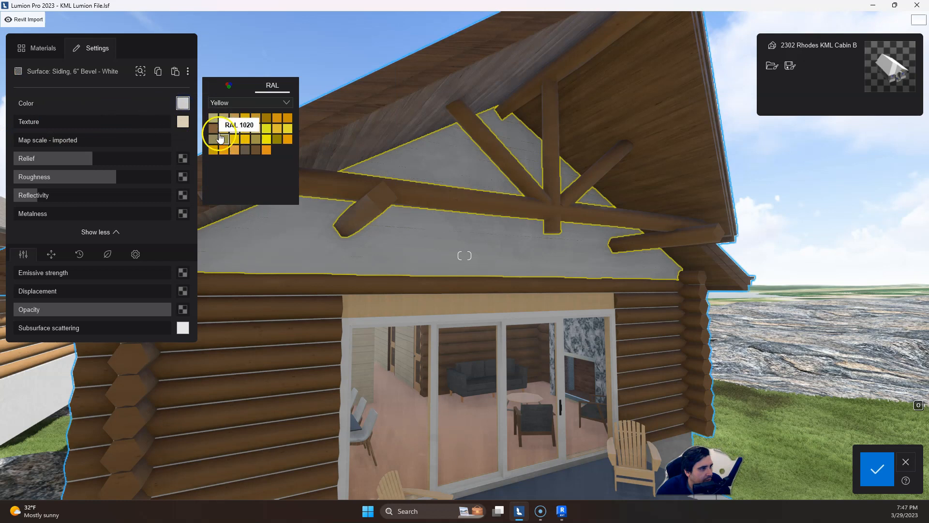
click(266, 104)
click(225, 182)
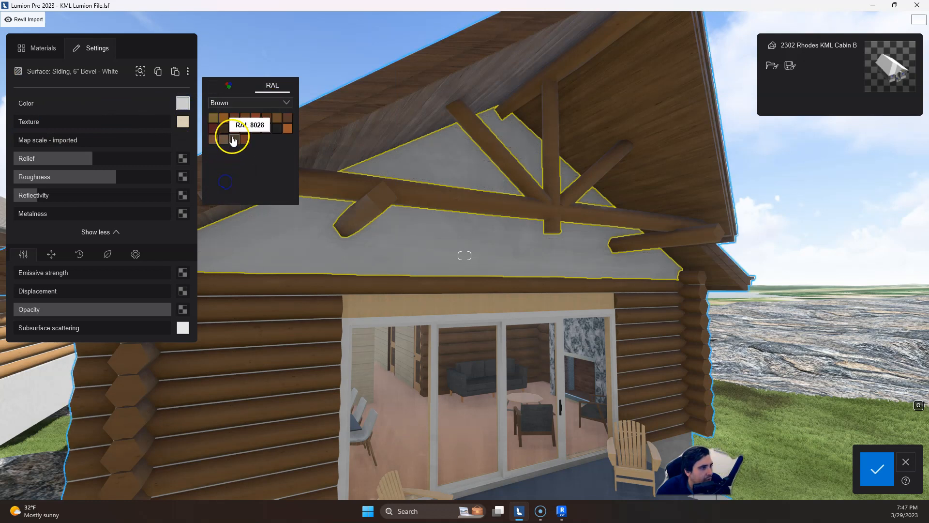
click(224, 119)
drag(39, 125, 100, 127)
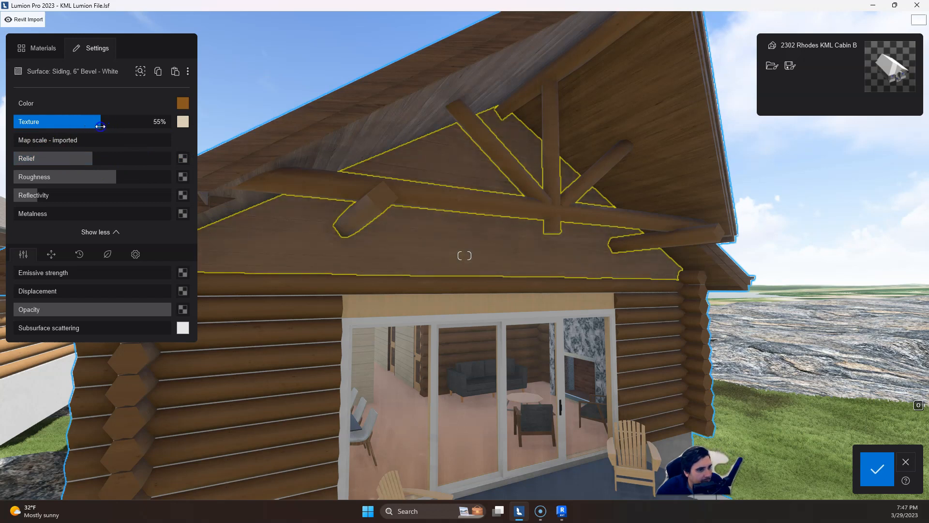
Step: Paste the copied log material onto the Wall - 2x6 Wood Framing header above Cabin B's sliding door
right_drag(483, 289, 483, 289)
key(s)
key(w)
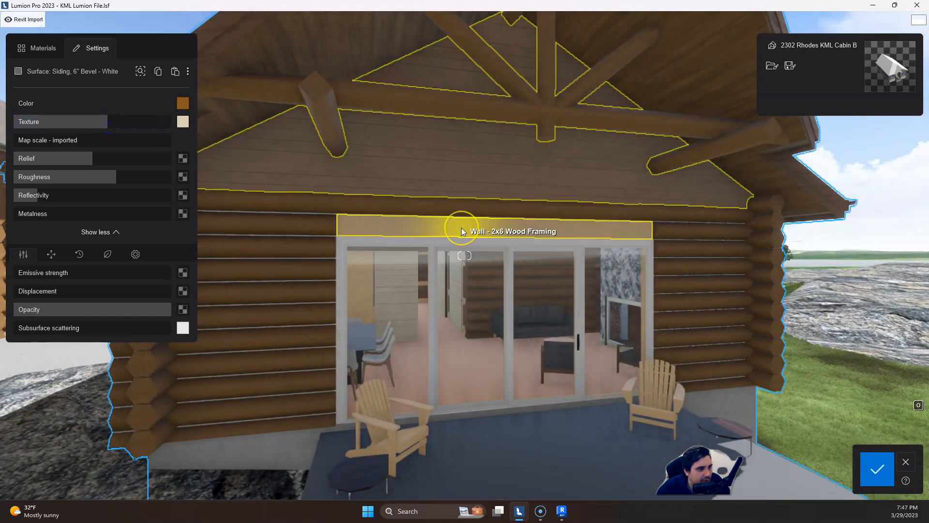
click(461, 232)
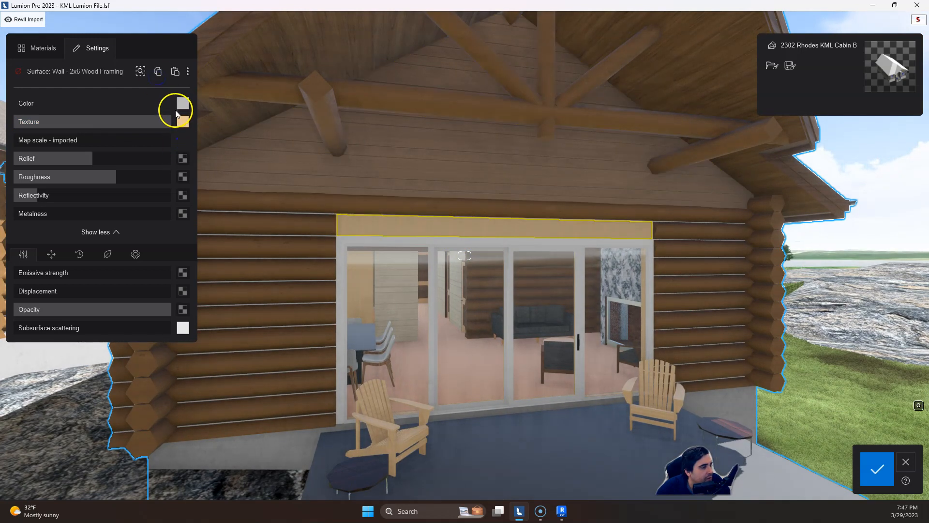
click(175, 71)
Step: Recolor Cabin B's Exterior Trim Material and the Aluminum-Pella-EnduraClad-White sliding door frames black, RAL 9005
mouse_move(516, 268)
right_down()
mouse_move(515, 307)
mouse_move(507, 259)
right_up()
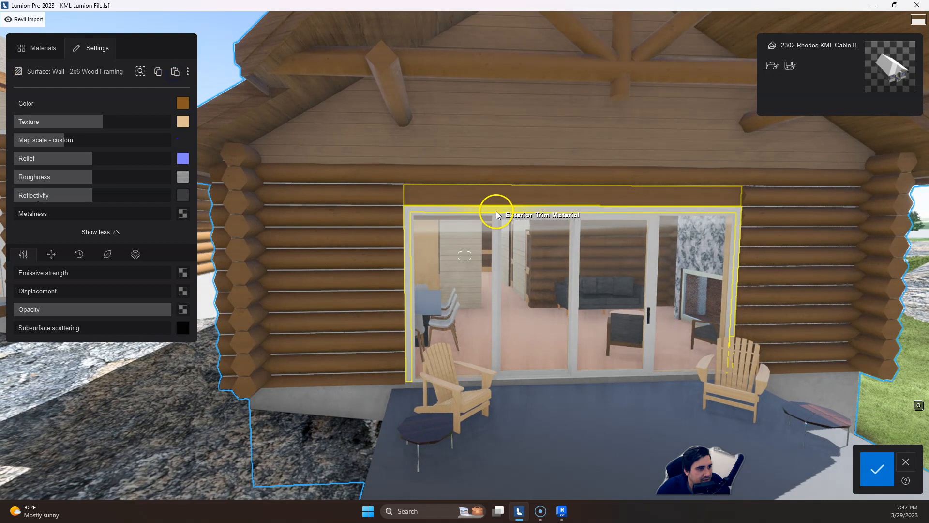
click(306, 158)
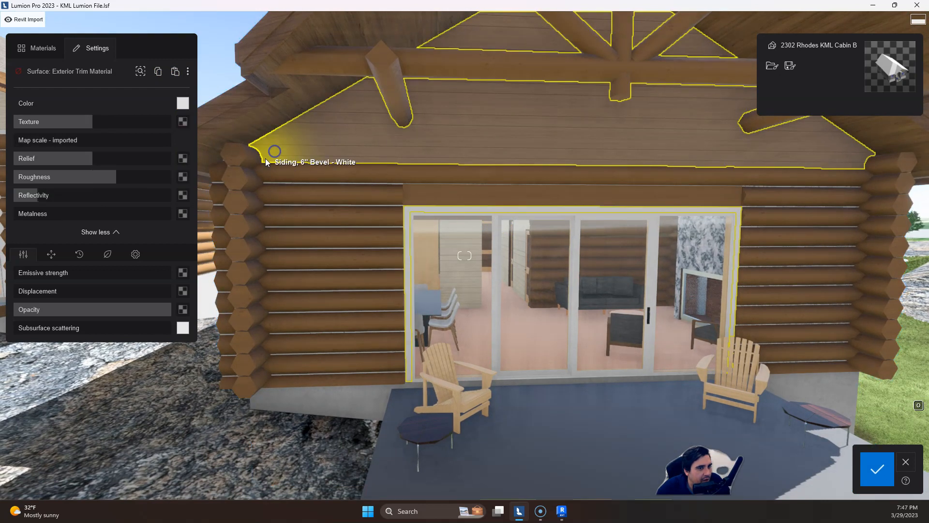
click(183, 103)
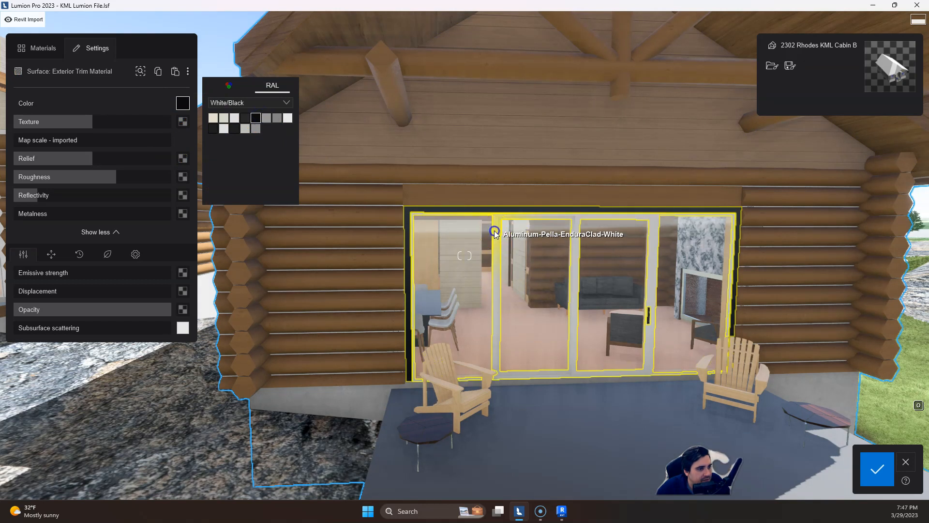
click(218, 142)
click(186, 106)
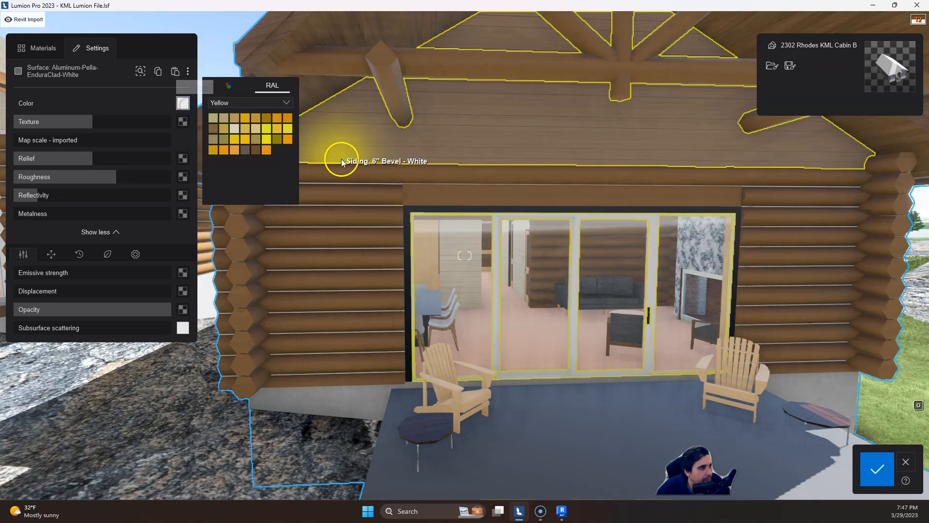
click(268, 104)
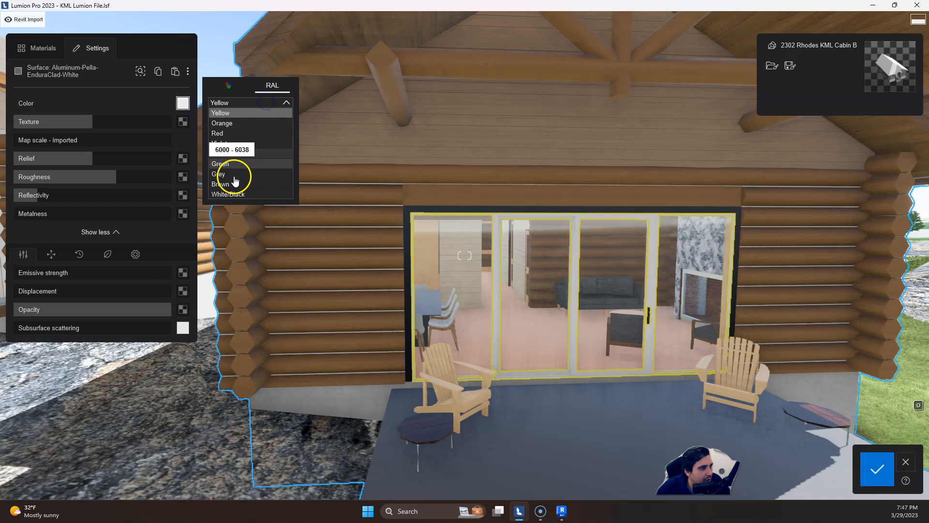
click(232, 191)
click(257, 121)
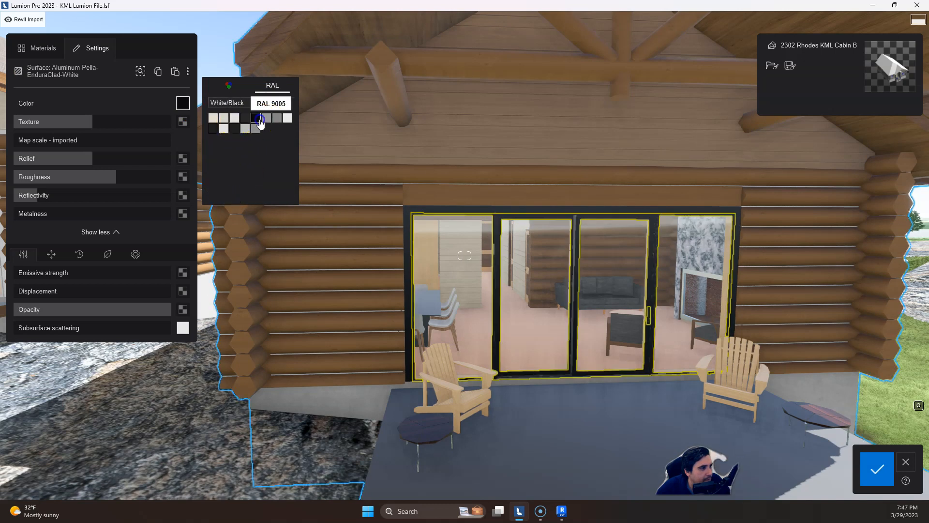
Step: Copy the brown siding material from Cabin B's gable to the interior Wall - 1x8 Nickel Gap White - Horizontal surfaces
scroll(632, 340, up, 5)
scroll(632, 341, up, 10)
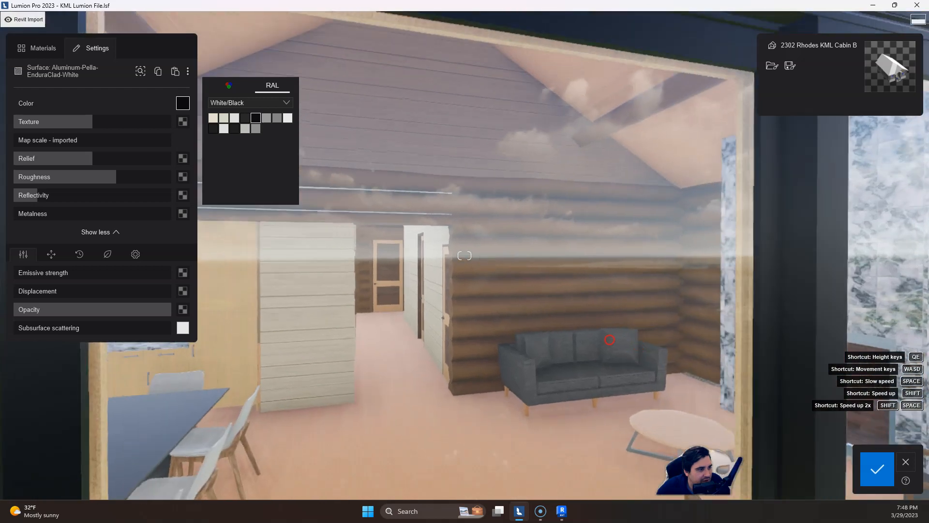
key(w)
mouse_move(610, 340)
right_down()
mouse_move(633, 342)
mouse_move(614, 344)
right_up()
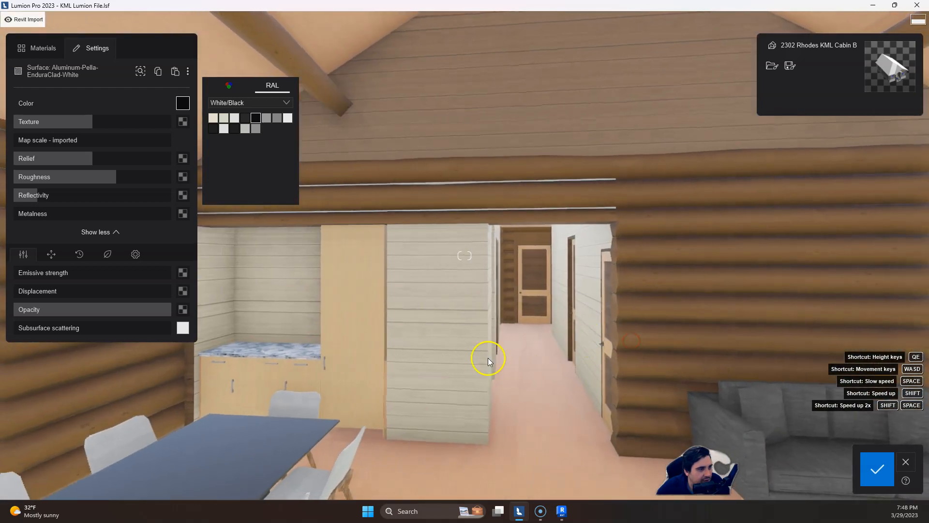
click(216, 273)
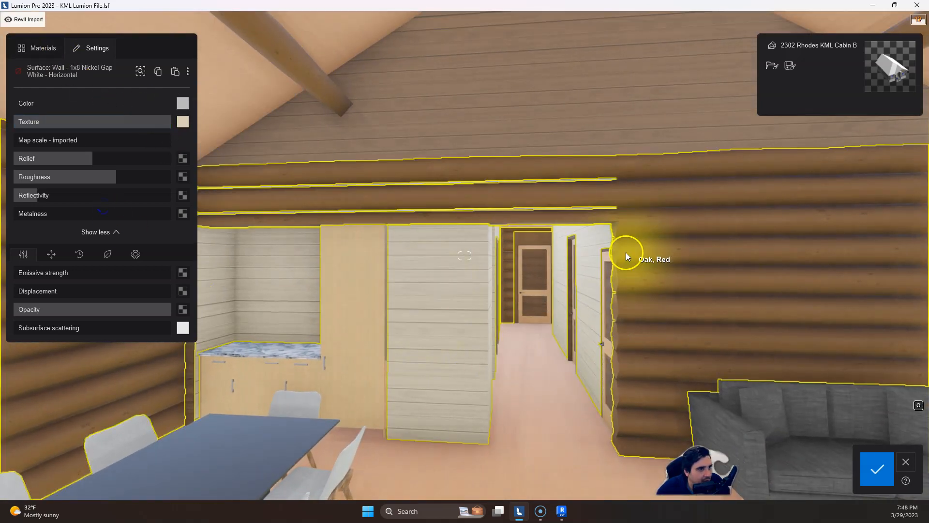
click(548, 91)
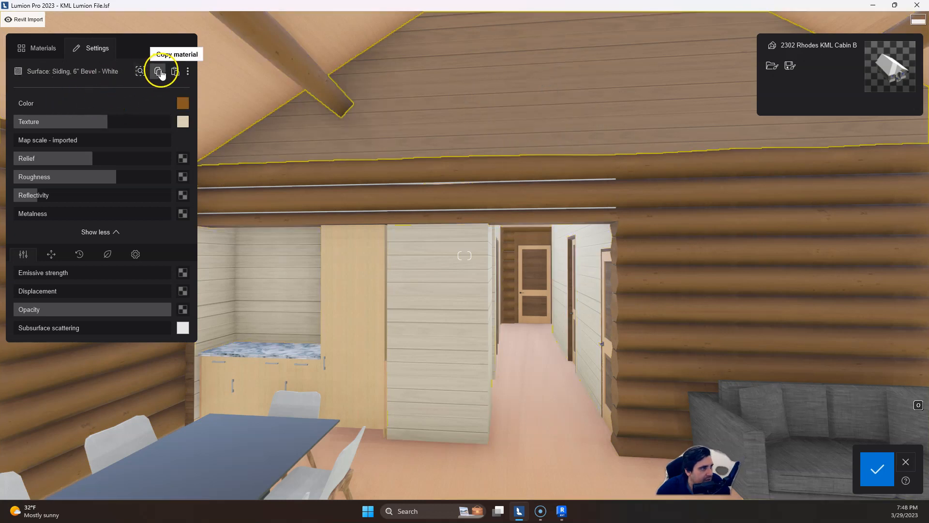
click(446, 295)
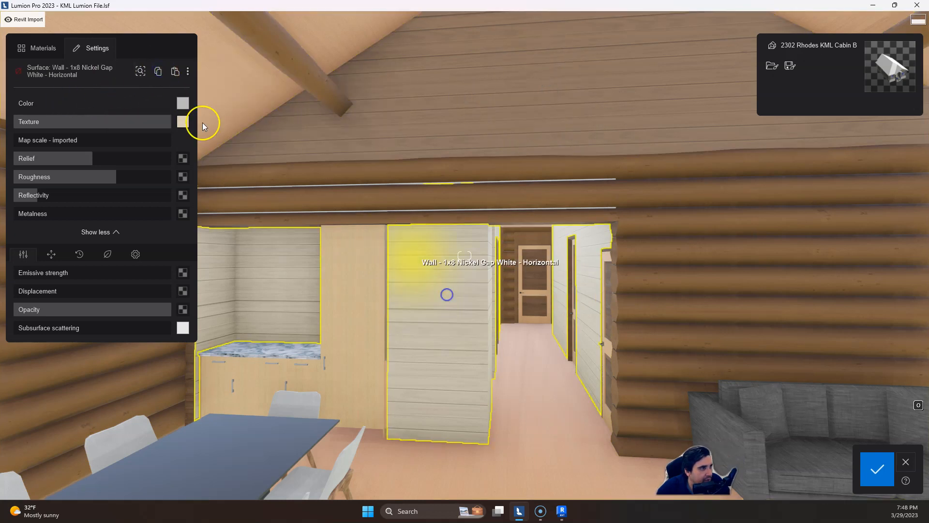
click(173, 74)
Step: Adjust the roughness of Cabin B's nickel gap walls and set the Siding, 6" Bevel - White gable's roughness to 200%
key(w)
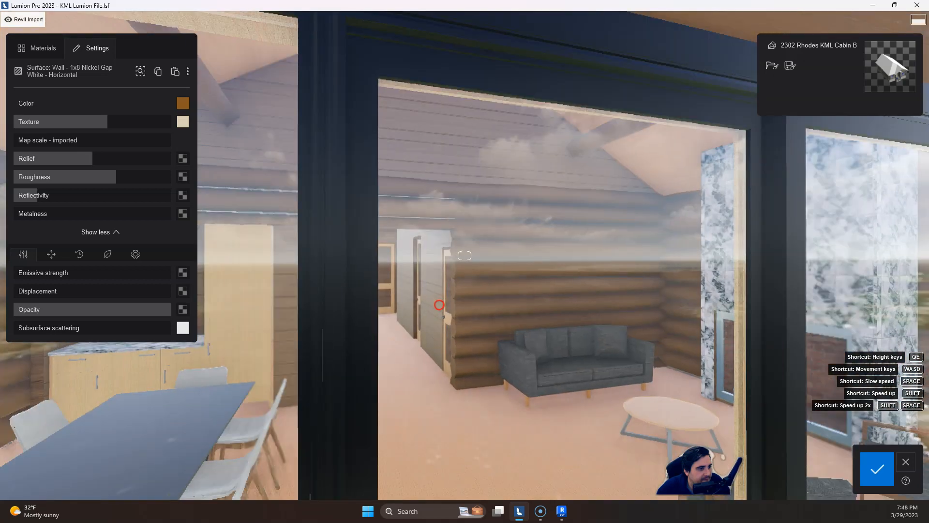
key(s)
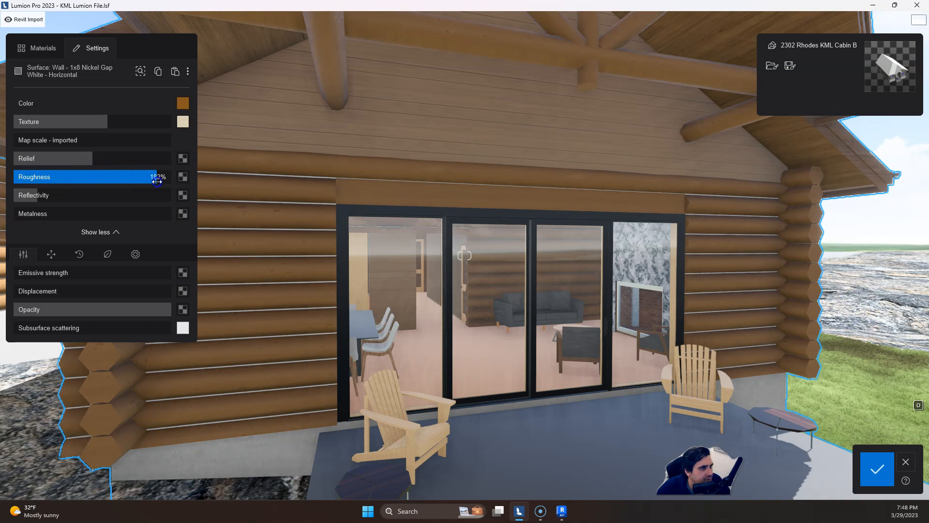
drag(158, 181, 30, 185)
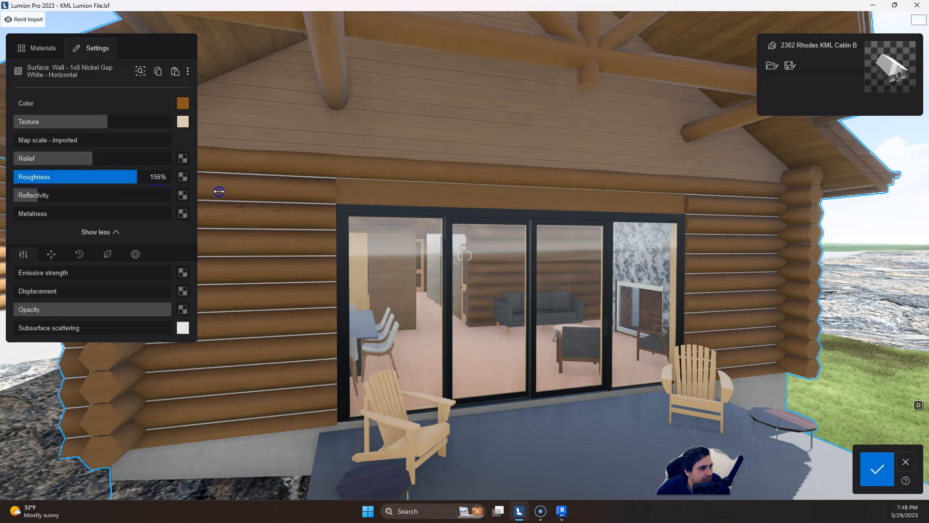
drag(521, 118, 540, 112)
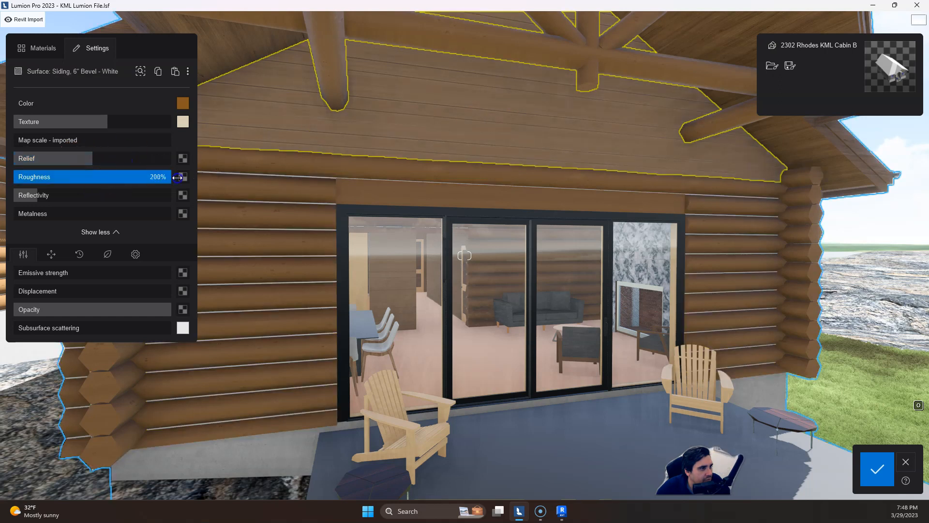
drag(184, 178, 183, 177)
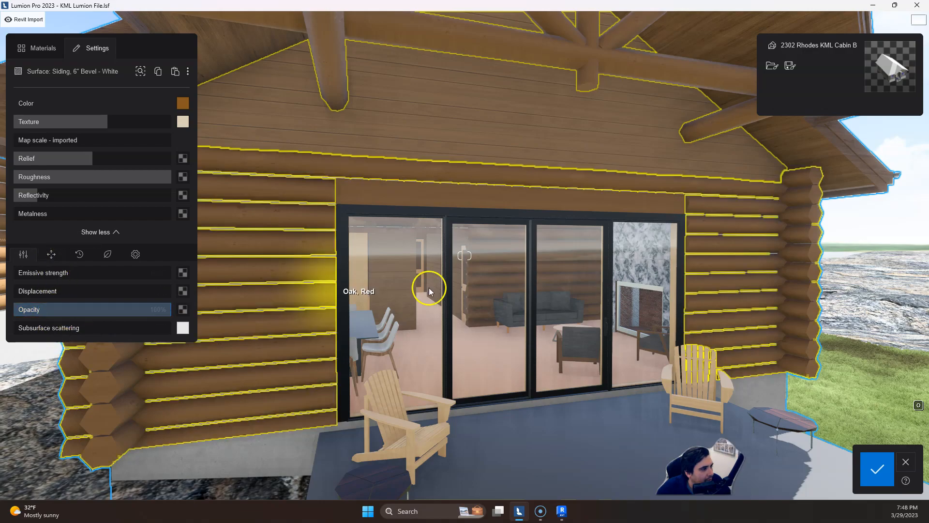
Step: Copy the brown siding material from Cabin B's gable to the Siding, 6" Bevel - White surface on Cabin A's gable
scroll(429, 287, down, 10)
key(a)
mouse_move(472, 291)
right_down()
mouse_move(489, 293)
mouse_move(482, 289)
right_up()
key(w)
key(s)
click(666, 298)
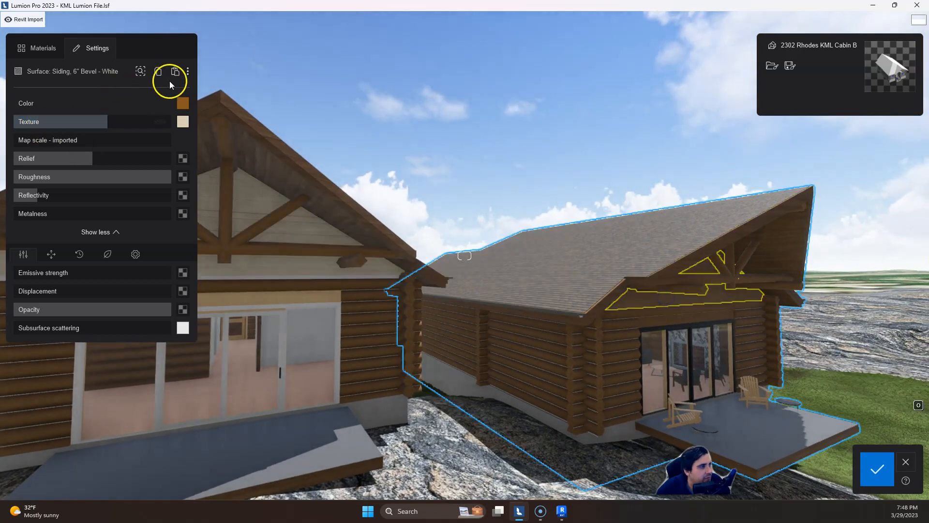
click(159, 72)
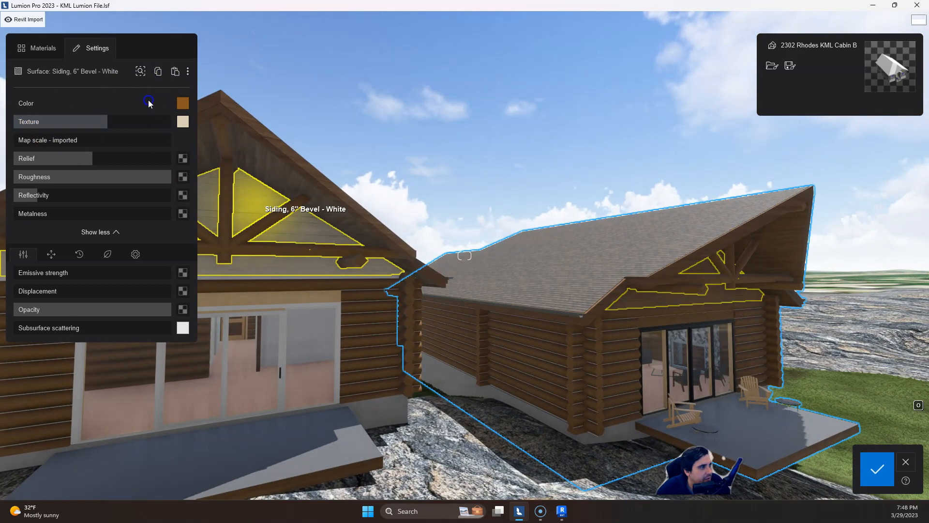
click(176, 71)
Step: Show the Fine Detailed Trees layer and frame both cabins from the lawn beside the rocks, with the lake behind
right_drag(283, 320, 263, 321)
right_drag(378, 329, 319, 338)
key(s)
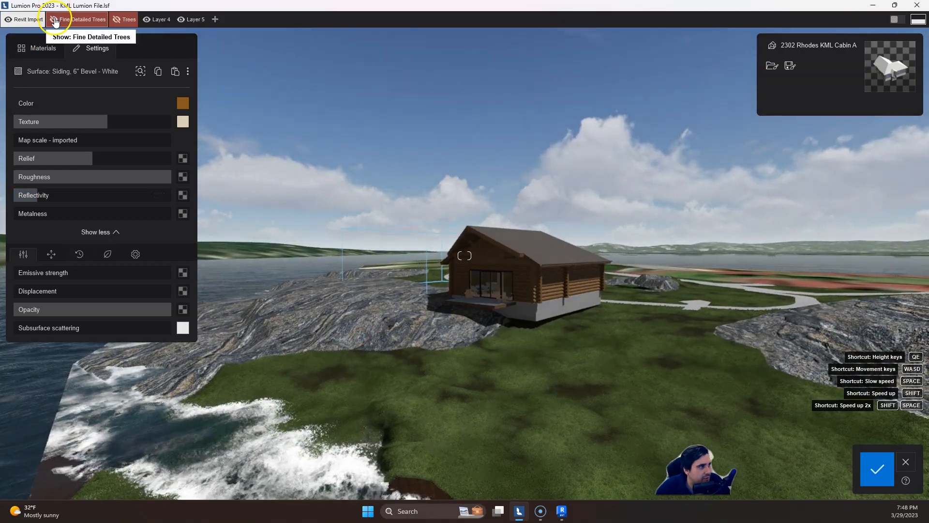
click(55, 19)
mouse_move(436, 296)
right_down()
mouse_move(456, 295)
mouse_move(436, 300)
right_up()
key(w)
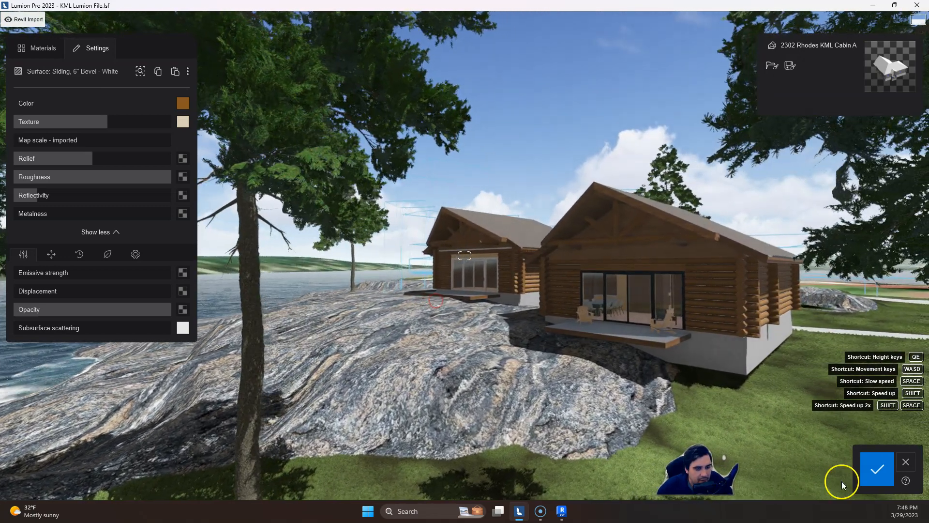
Step: Save the material changes and store the current view of both cabins in photo mode as photo 1
click(877, 469)
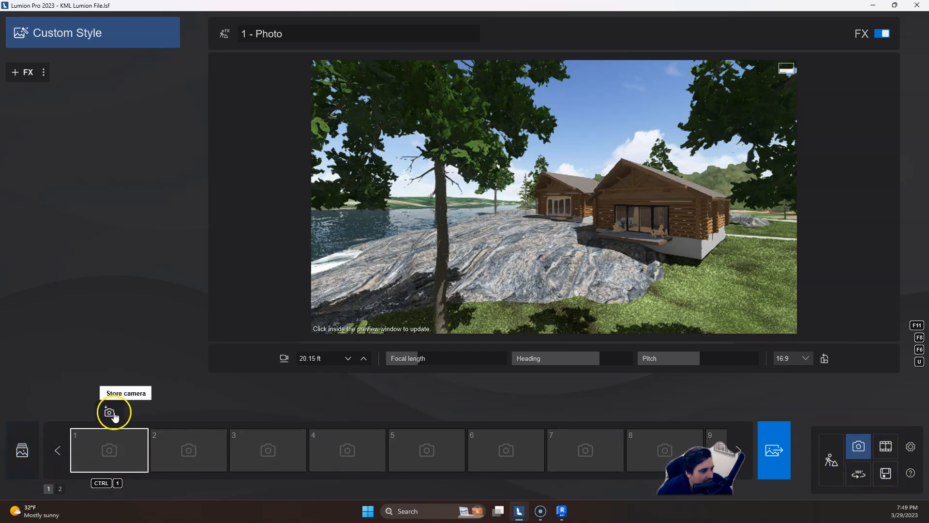
click(109, 412)
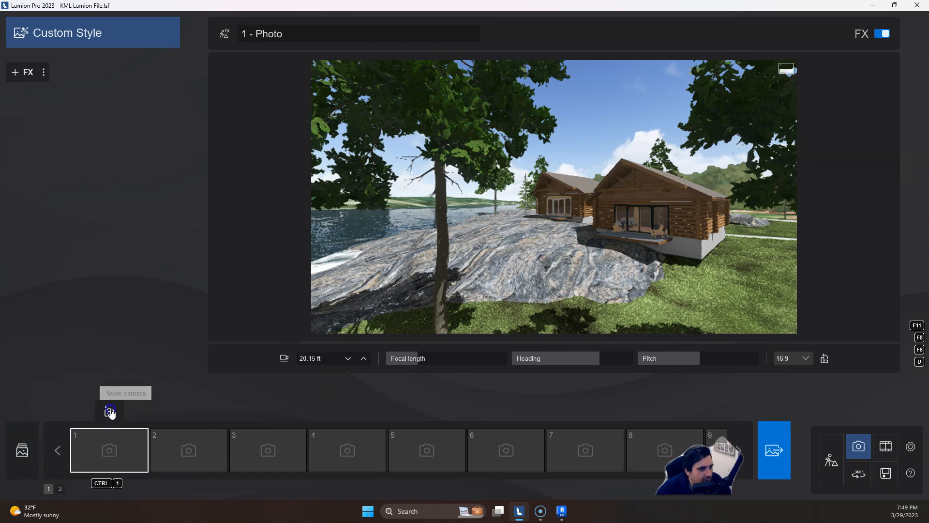
click(570, 266)
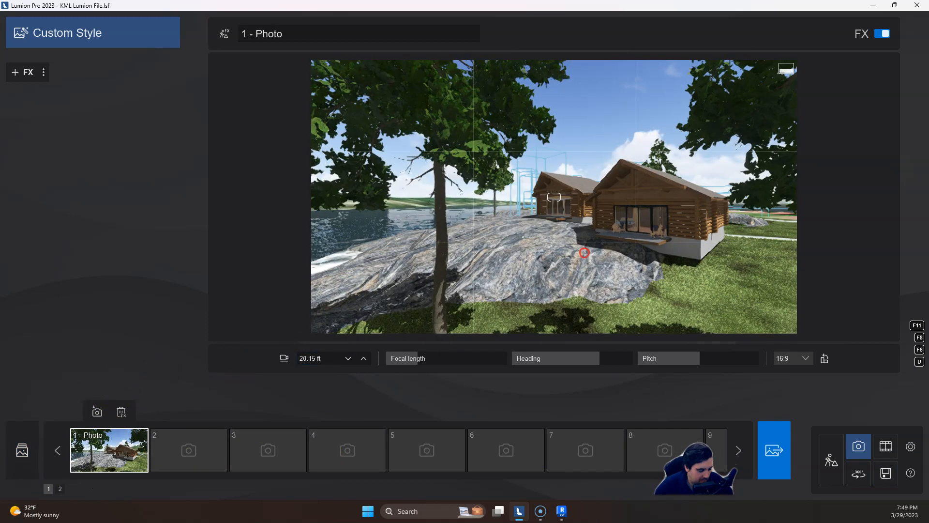
Step: Try a closer framing of the two cabins between the tree trunks, using a longer focal length
scroll(584, 252, up, 2)
right_drag(584, 252, 584, 252)
key(e)
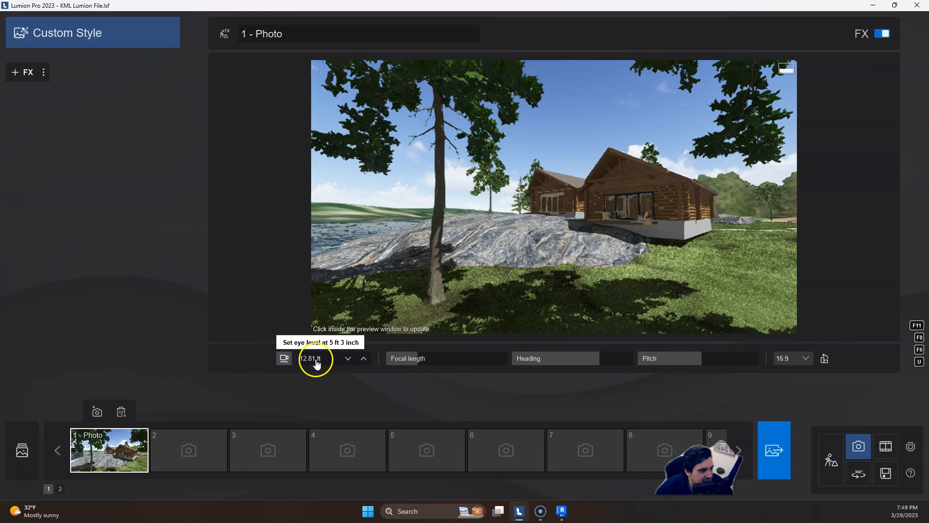
drag(422, 356, 453, 357)
right_drag(600, 240, 595, 218)
scroll(596, 217, down, 5)
scroll(595, 218, down, 3)
scroll(595, 218, up, 2)
right_drag(539, 241, 509, 267)
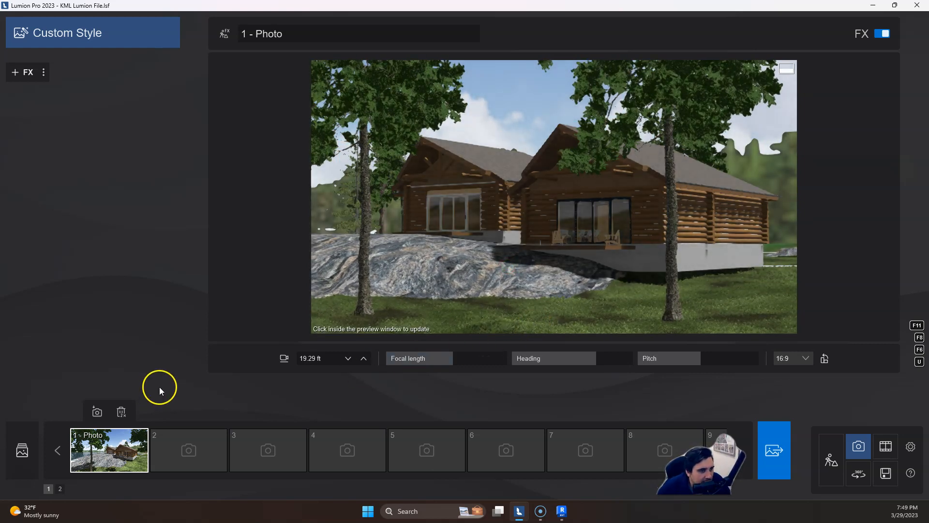
click(17, 73)
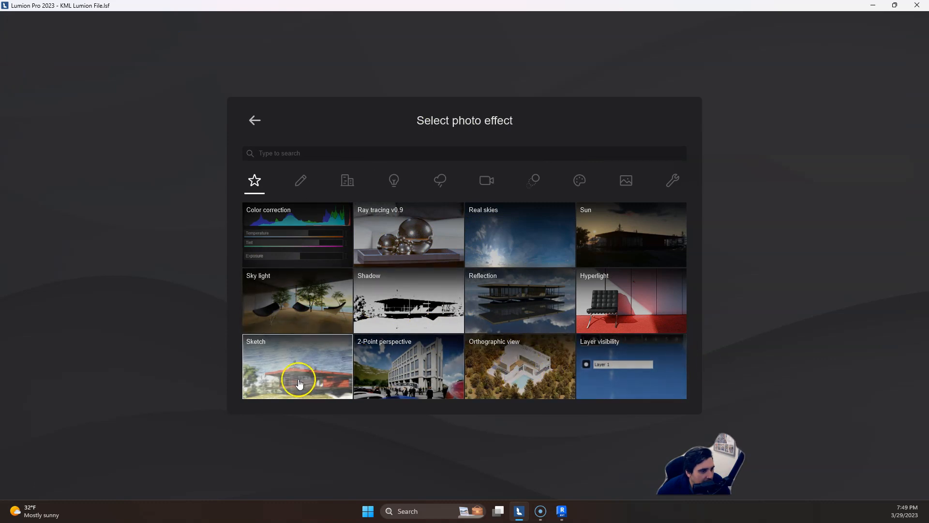
click(301, 180)
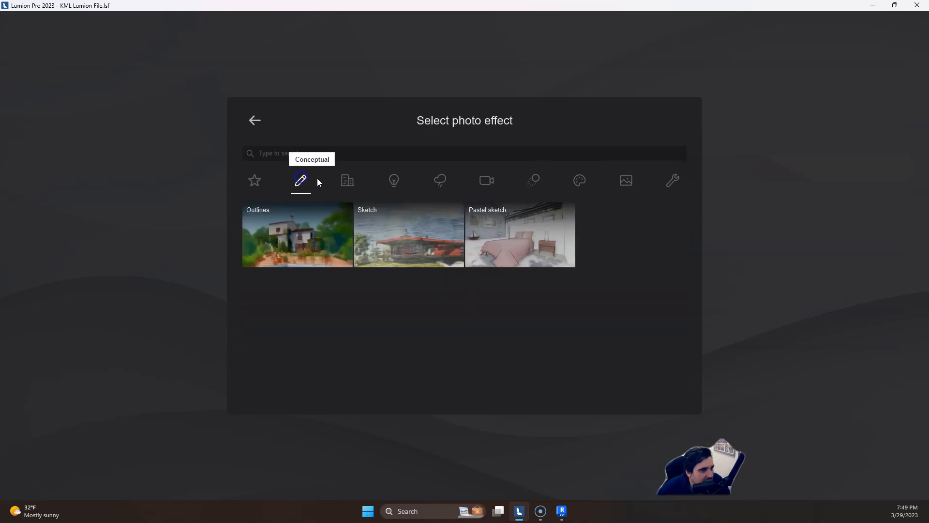
click(348, 180)
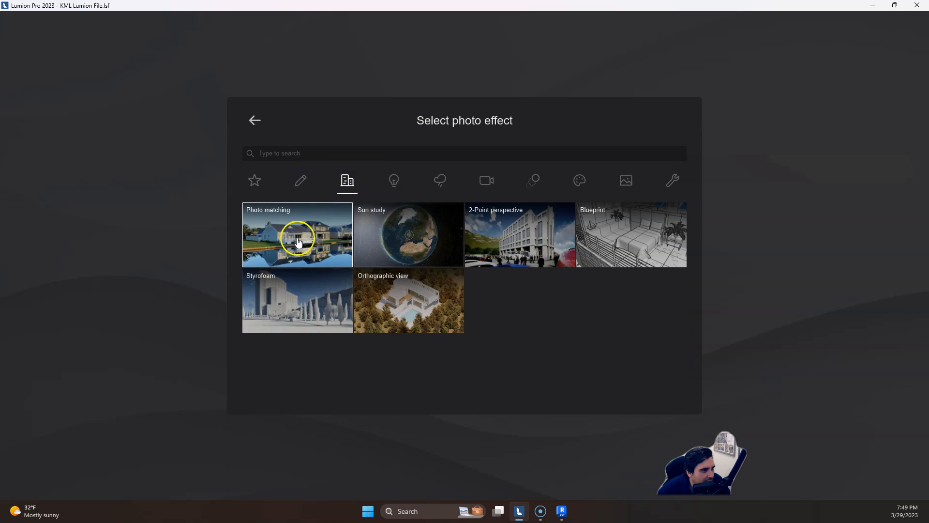
click(393, 181)
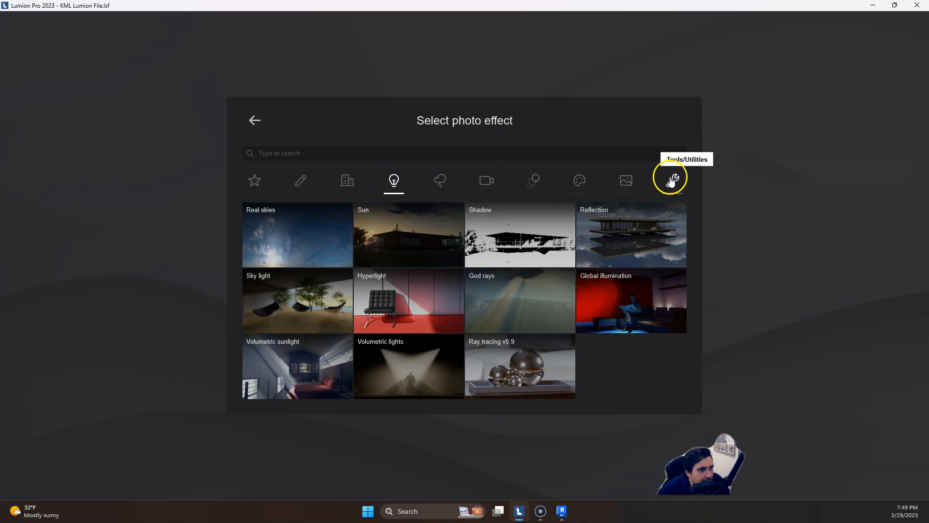
click(254, 121)
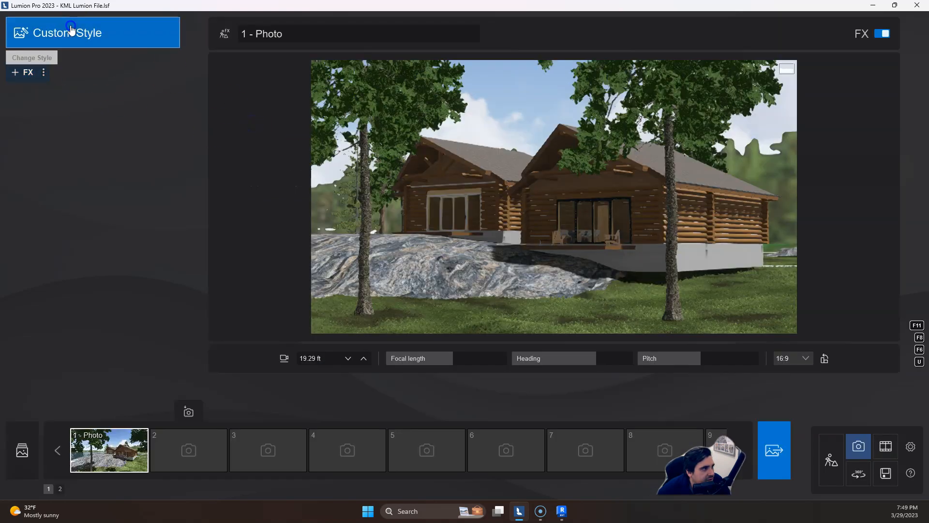
Step: Apply the Realistic style to photo 1 and check its Sky light effect settings
click(108, 32)
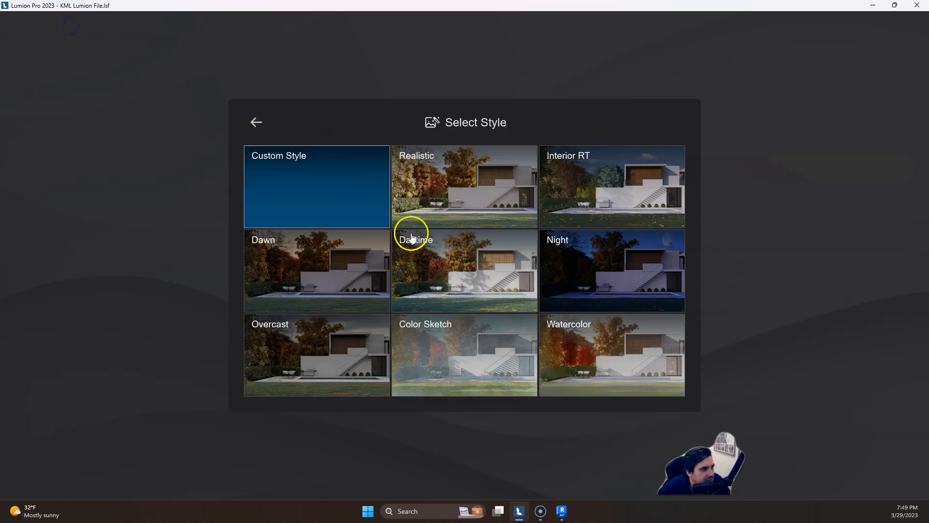
click(472, 186)
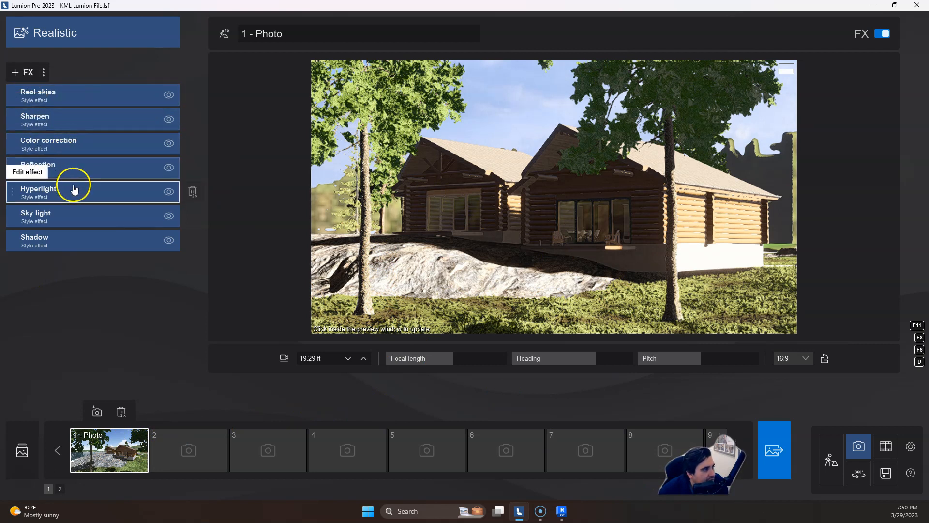
click(80, 222)
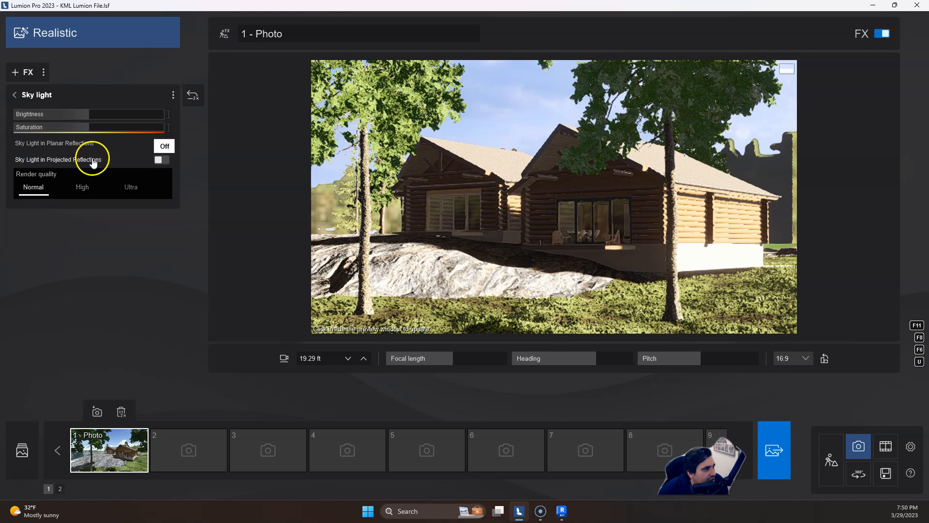
click(27, 95)
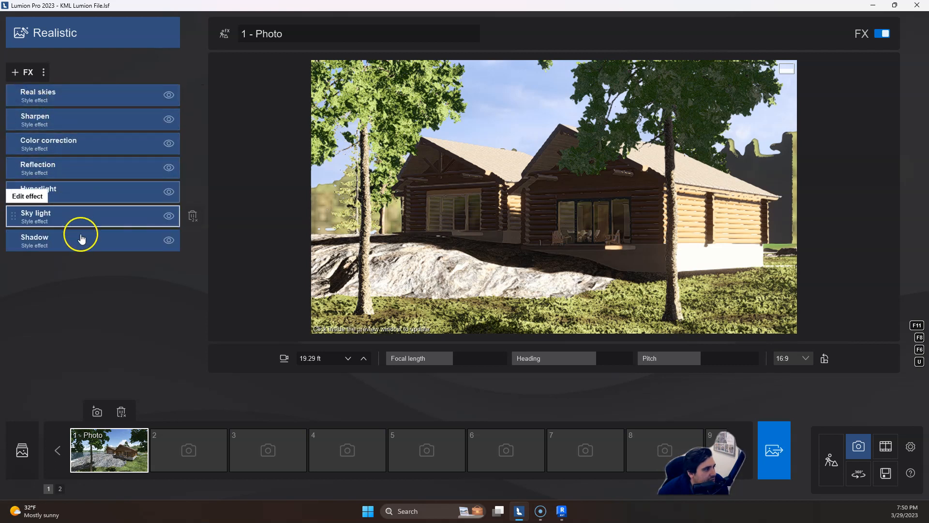
Step: Rotate the Real skies heading so sunlight hits the cabin fronts, lower the overall brightness and set the brightness to about 0.7
click(95, 99)
drag(83, 154, 126, 159)
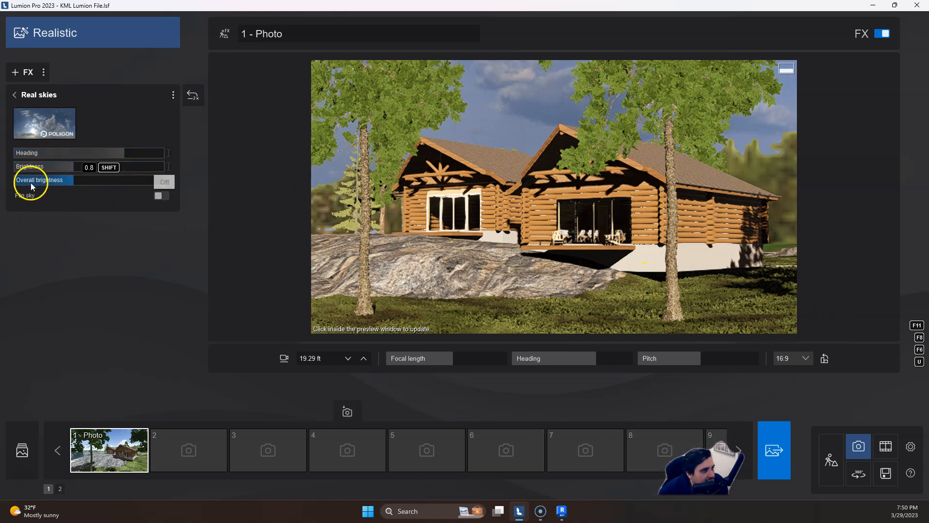
mouse_move(59, 181)
mouse_down()
mouse_move(82, 181)
mouse_move(61, 182)
mouse_move(68, 167)
mouse_move(98, 166)
mouse_move(66, 167)
mouse_up()
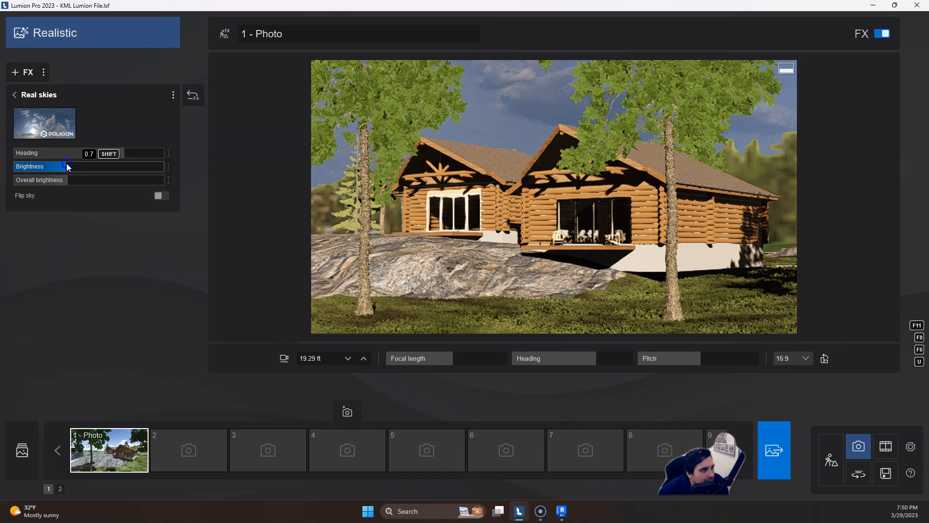
click(14, 95)
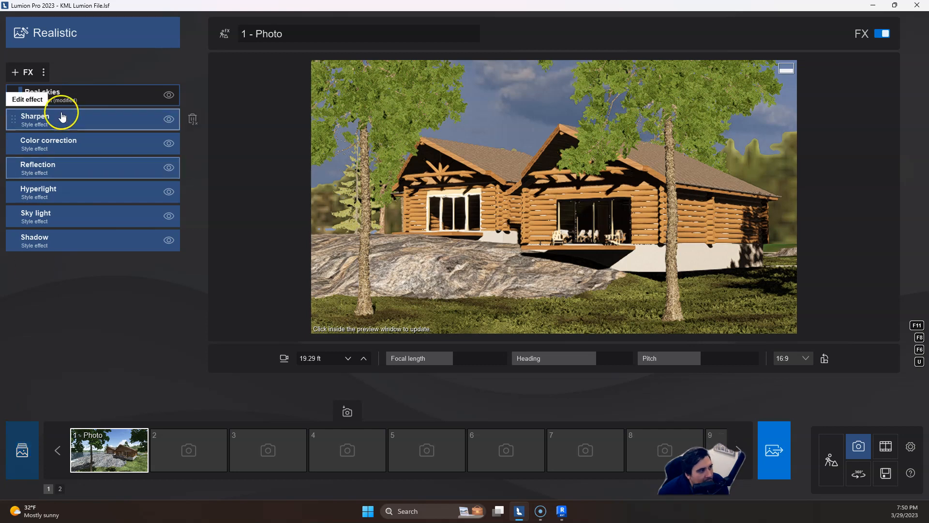
Step: Copy photo 1's Realistic effect list and paste it onto the Main photo so it applies to every shot
click(44, 72)
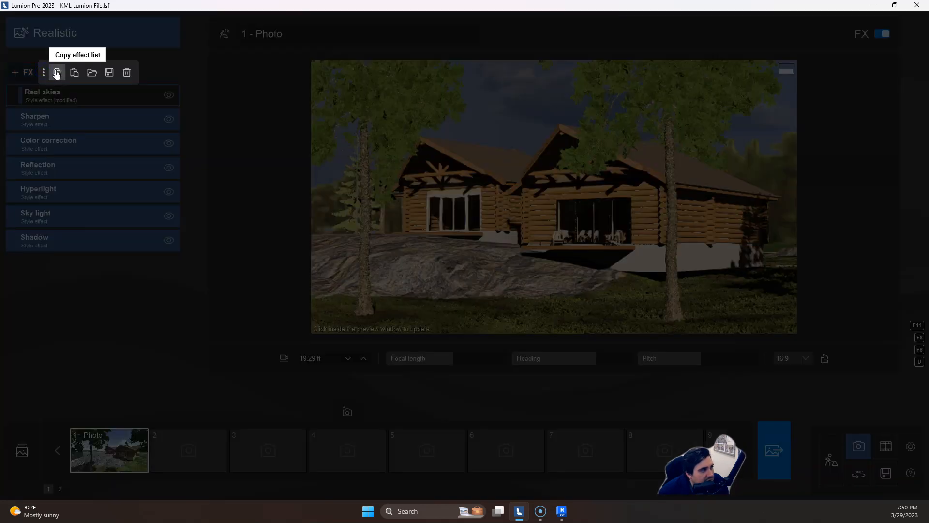
click(57, 73)
click(45, 73)
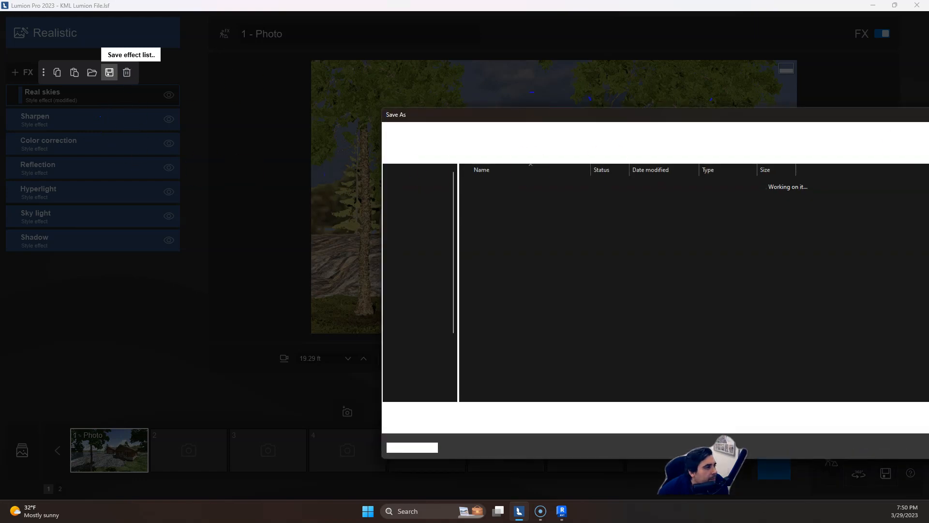
key(Escape)
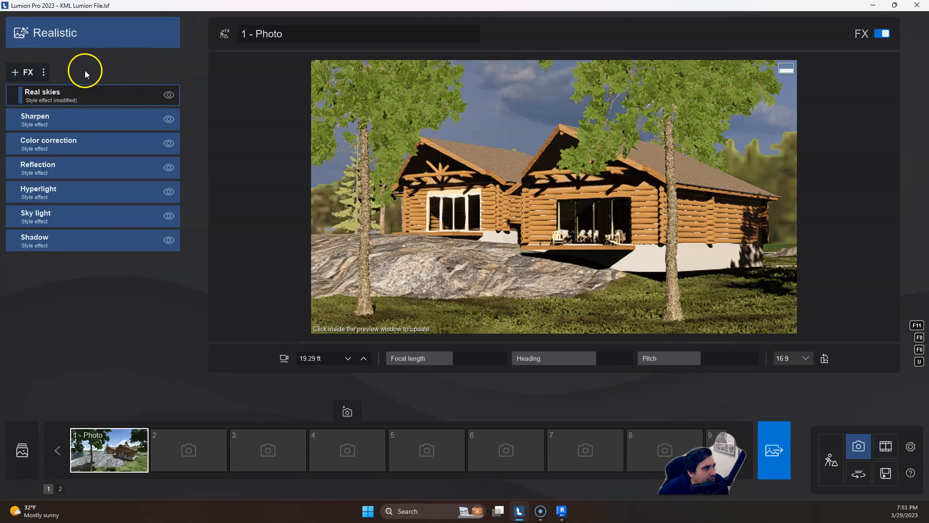
click(22, 448)
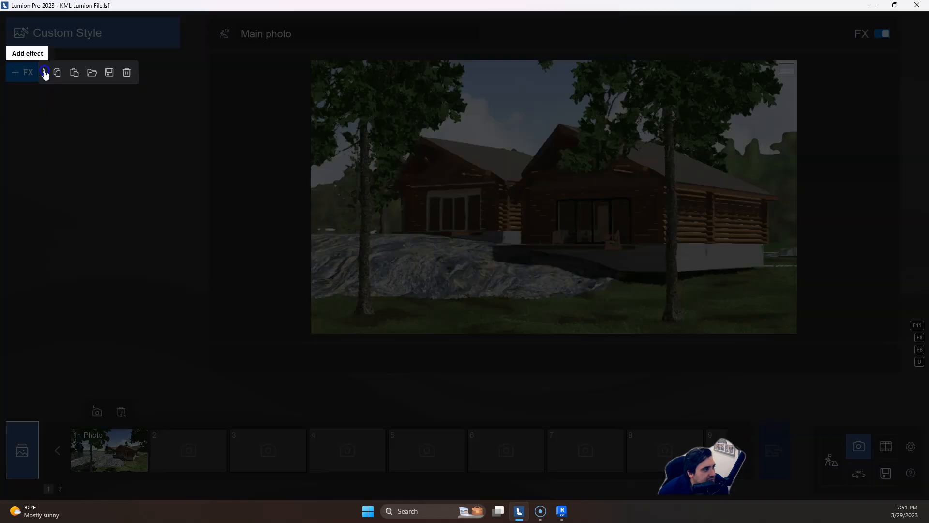
click(73, 72)
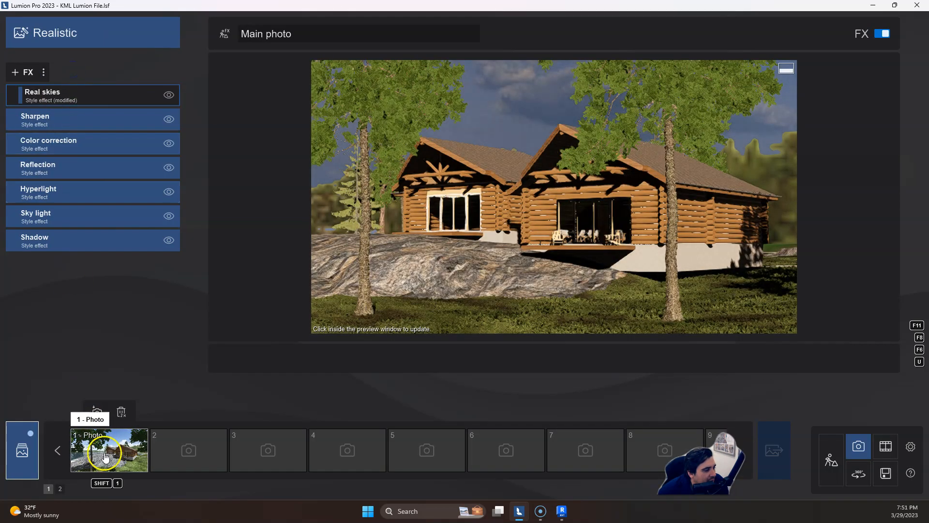
Step: Delete photo 1's own effect list and return to the Main photo's effects
click(105, 457)
click(44, 73)
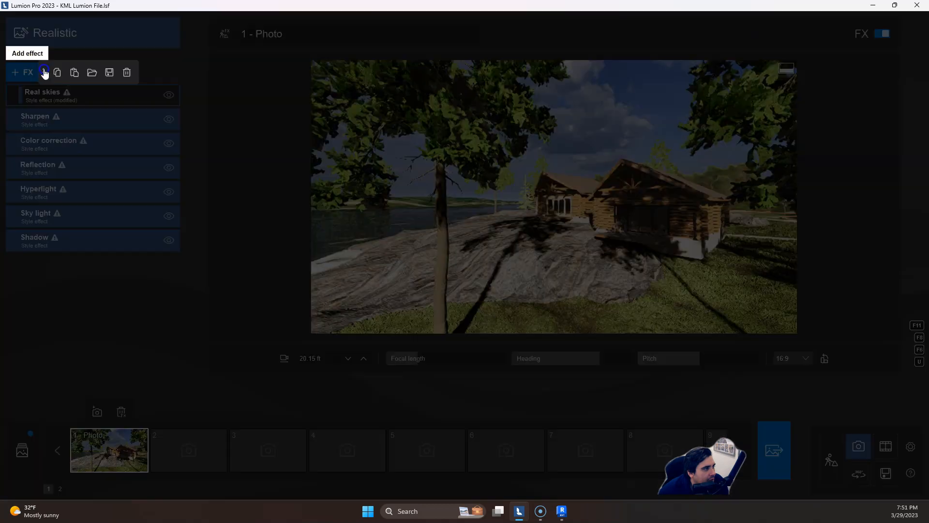
click(127, 72)
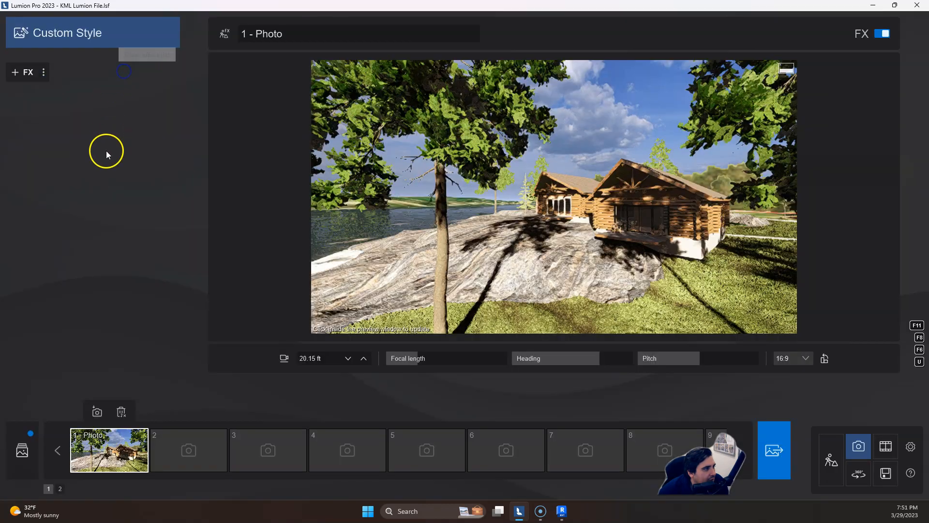
click(21, 455)
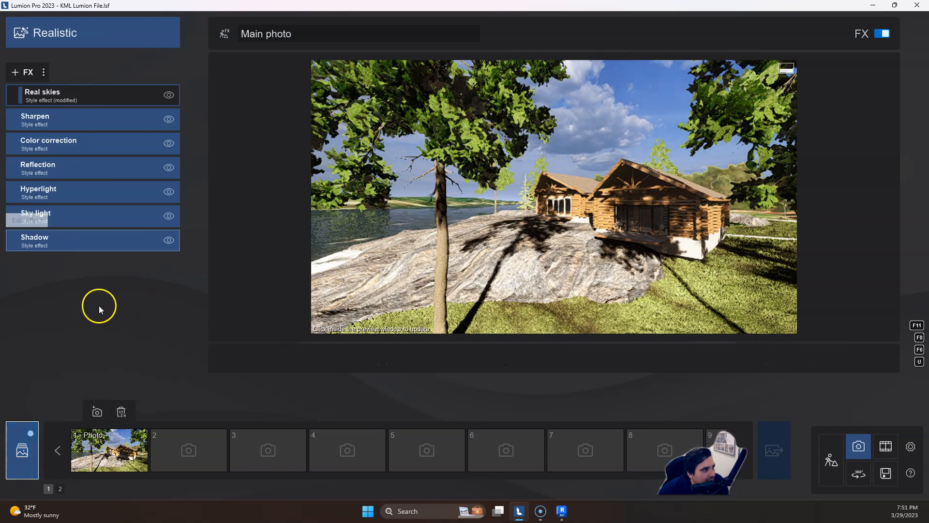
Step: Frame the two cabins from across the rock outcrop and store that view as photo 2
click(180, 450)
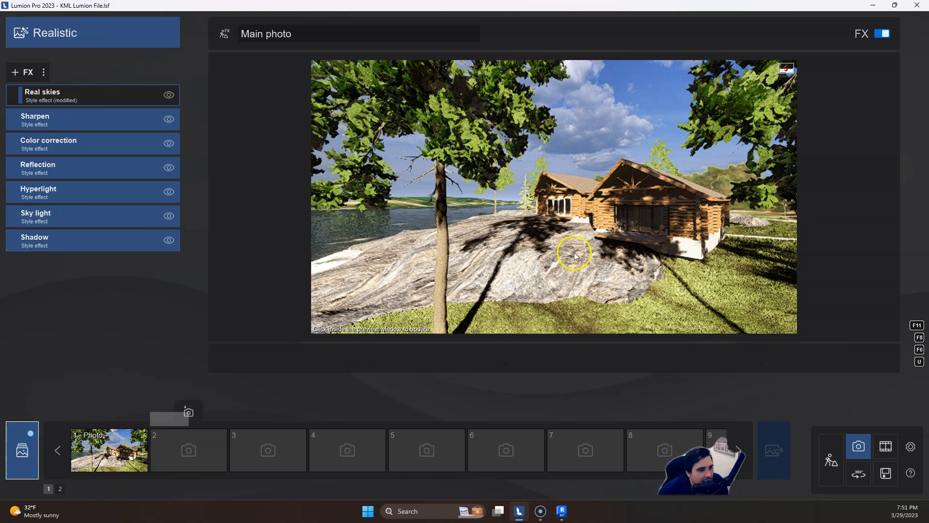
right_drag(575, 252, 359, 209)
right_drag(697, 269, 575, 253)
key(s)
key(a)
key(d)
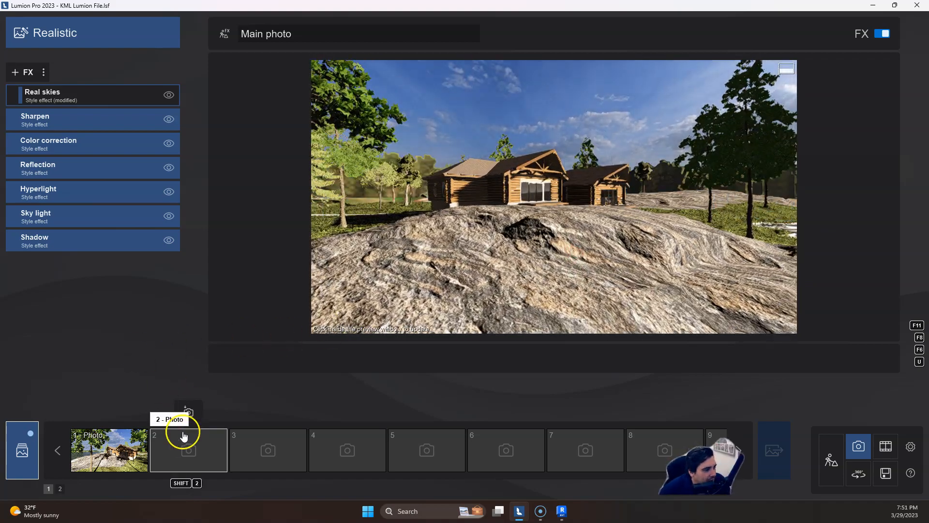
click(184, 436)
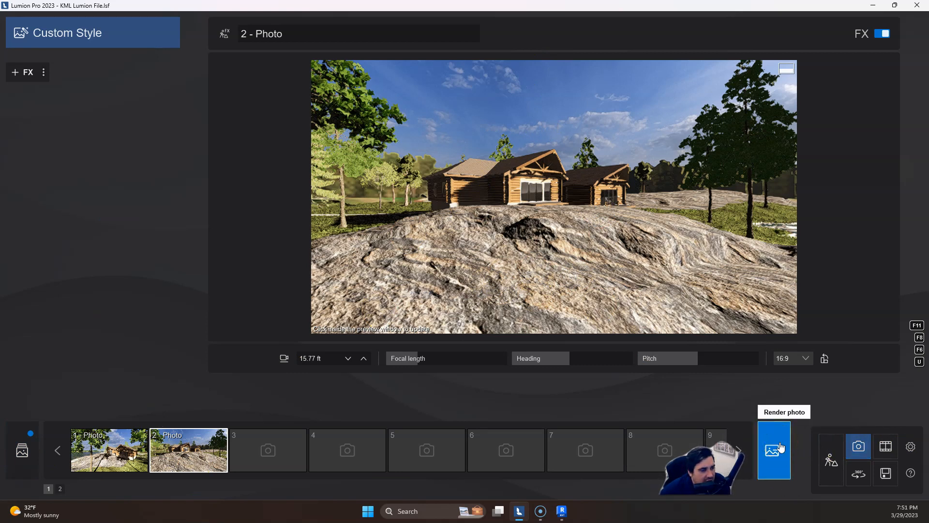
Step: Lengthen photo 2's focal length and reposition the camera to fit both cabins above the rocks and shoreline
drag(414, 359, 430, 357)
right_click(455, 281)
key(s)
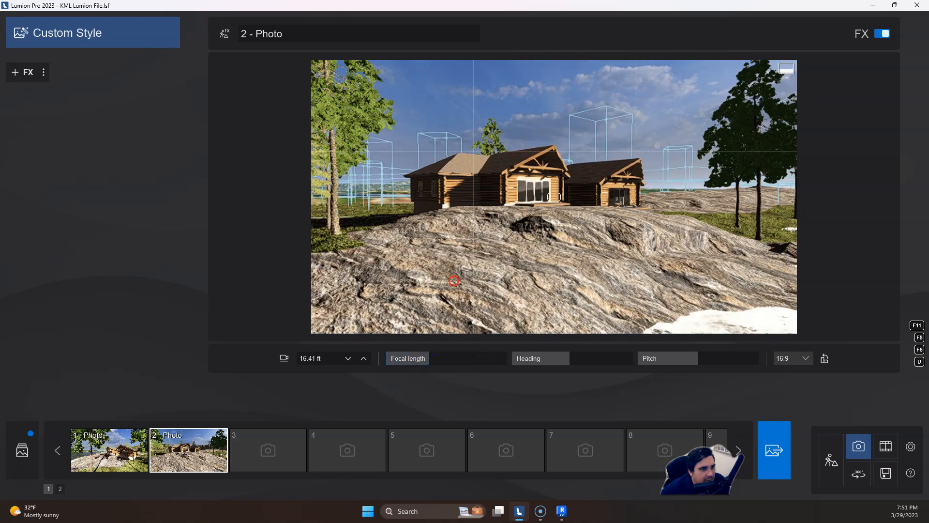
key(w)
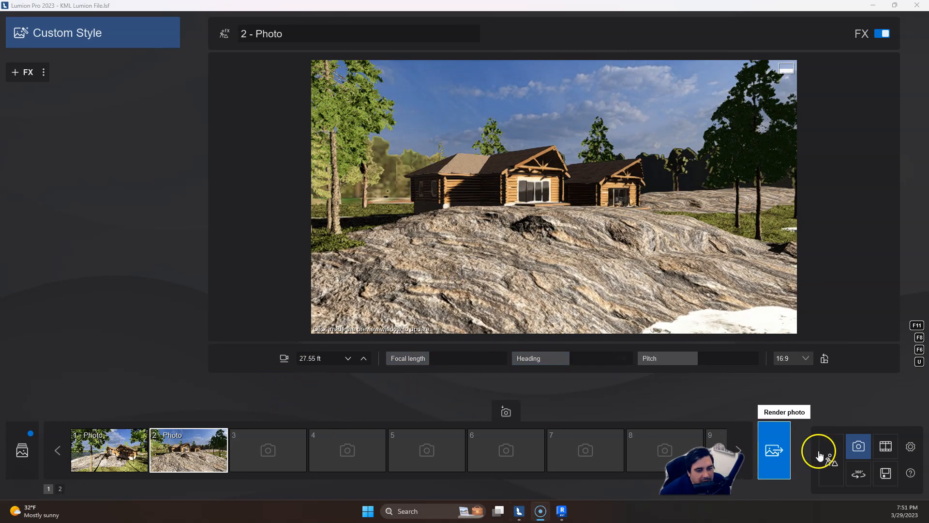
Step: Open the photo rendering options for the photo set containing photos 1 and 2
click(780, 448)
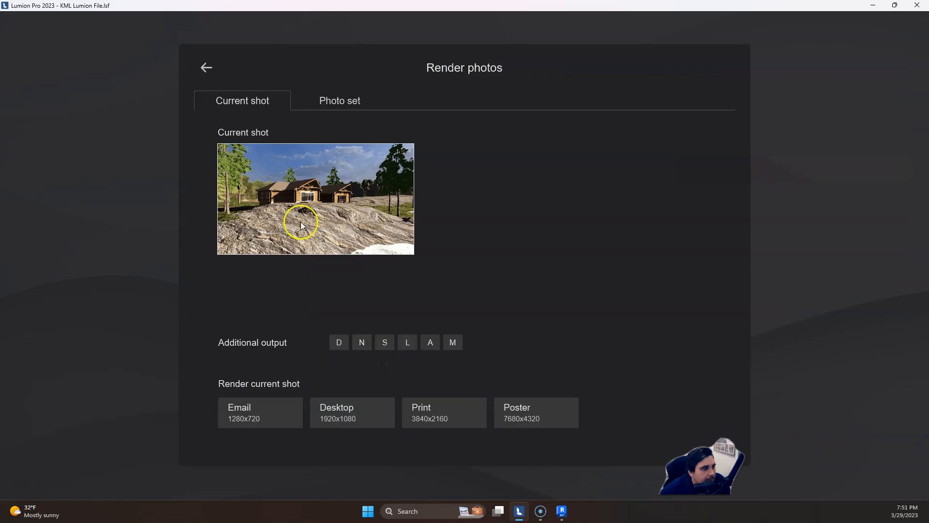
click(351, 102)
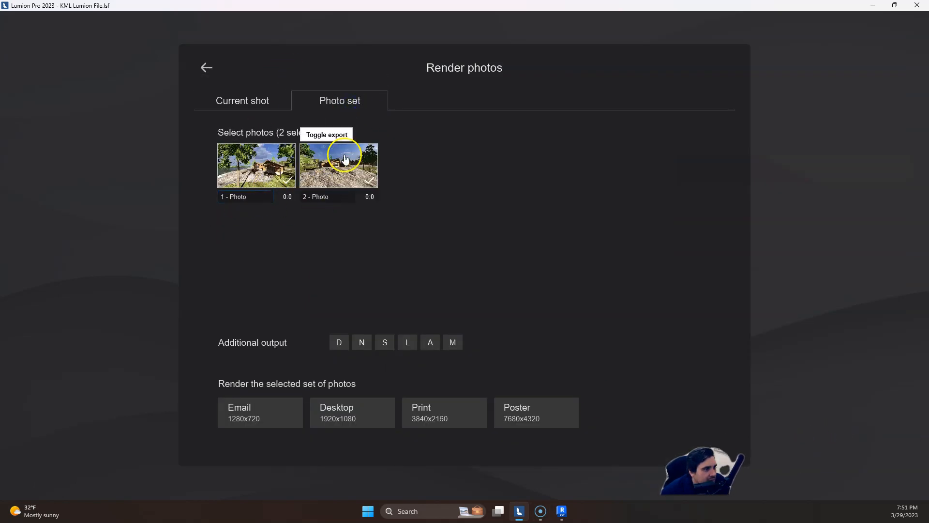